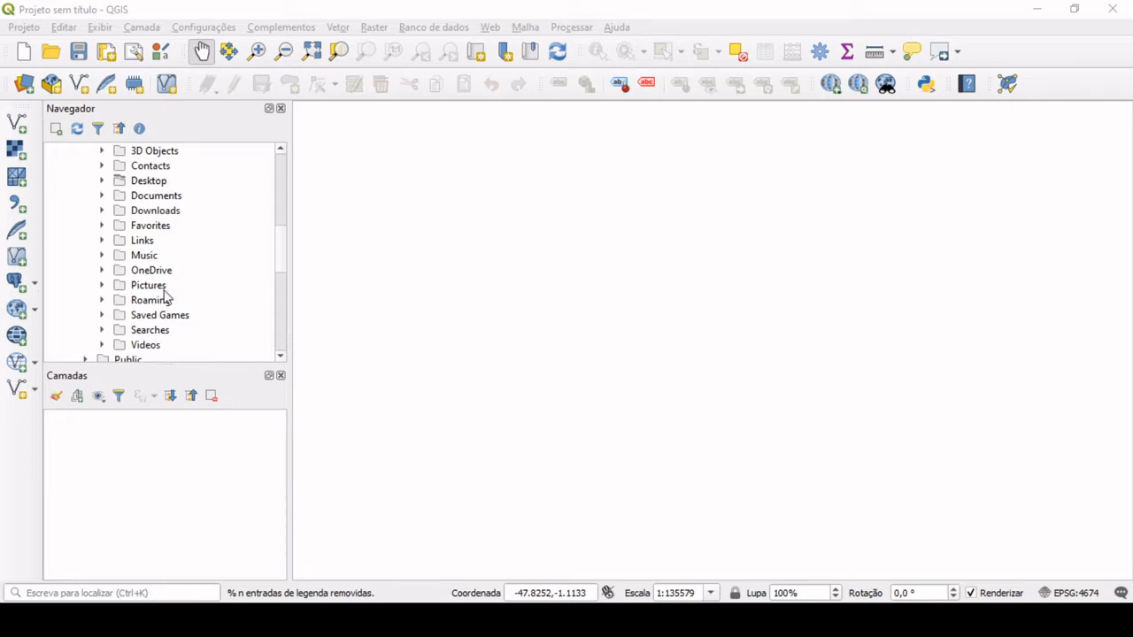
- Expand the Desktop, Curso Qgis and Material_Aula_03 folders to list the lesson's shapefiles
{"action": "scroll", "coordinate": [125, 258], "scroll_direction": "up", "scroll_amount": 4}
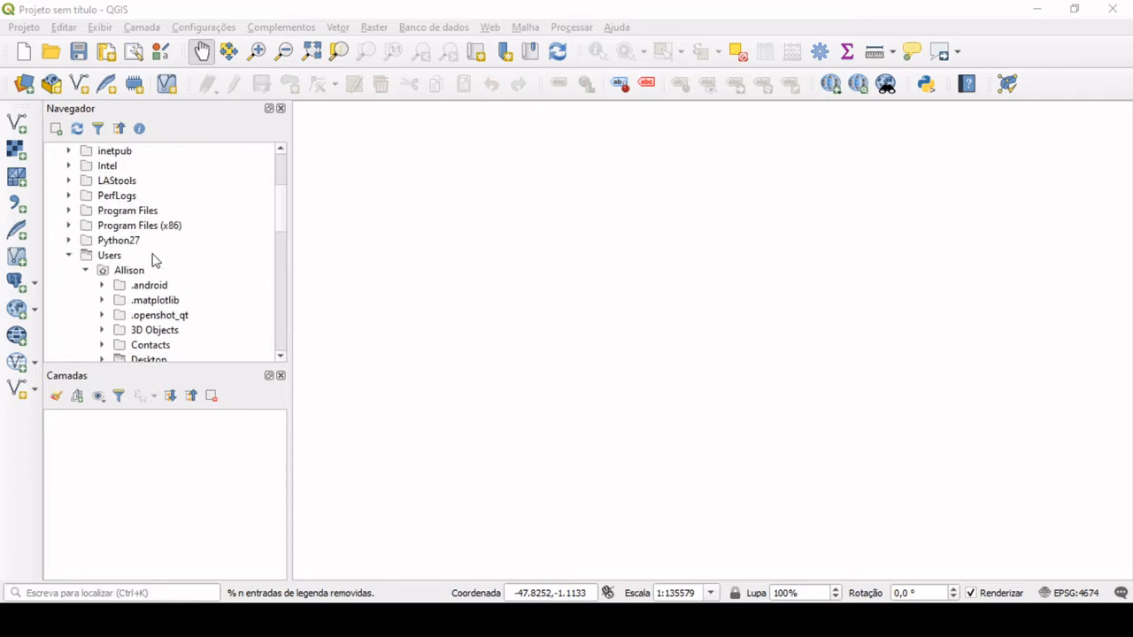
{"action": "scroll", "coordinate": [152, 260], "scroll_direction": "down", "scroll_amount": 3}
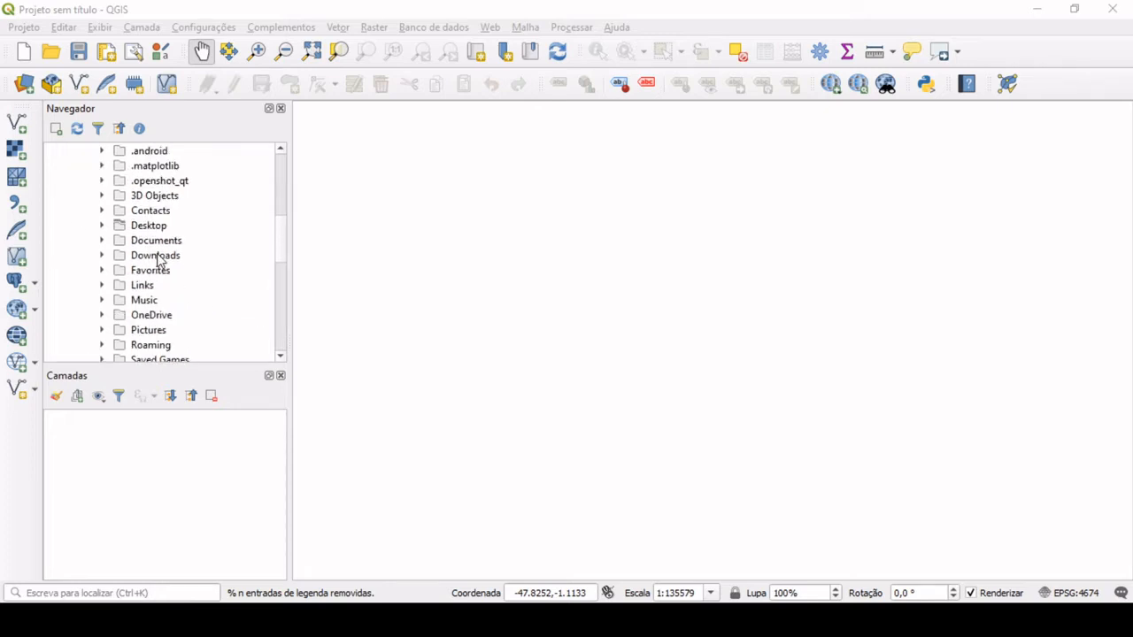
{"action": "left_click", "coordinate": [102, 227]}
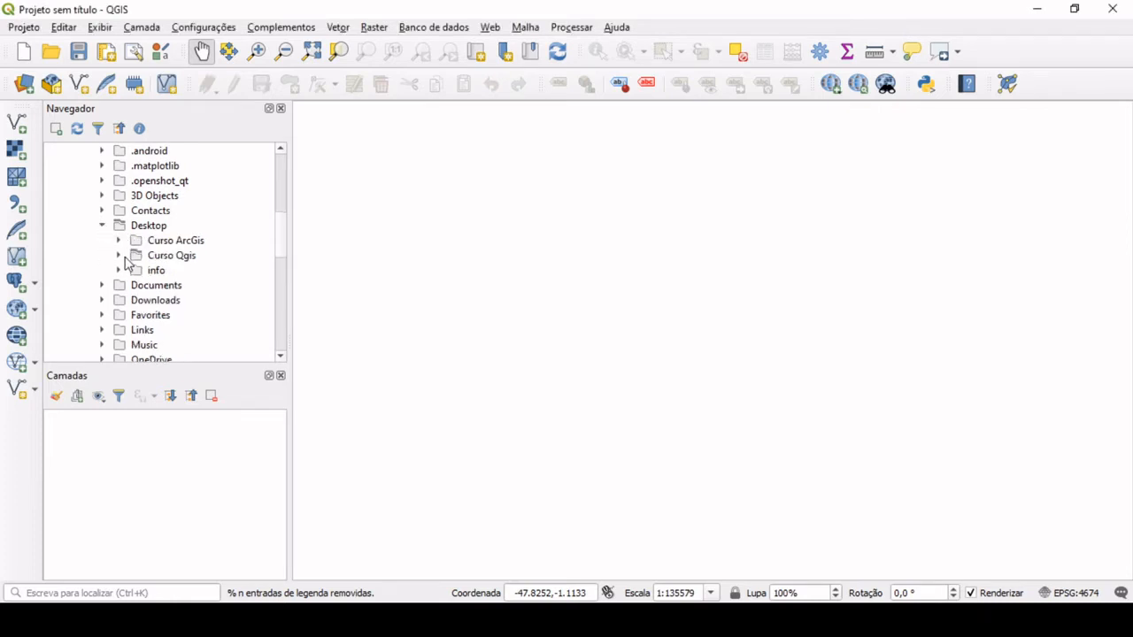
{"action": "left_click", "coordinate": [119, 256]}
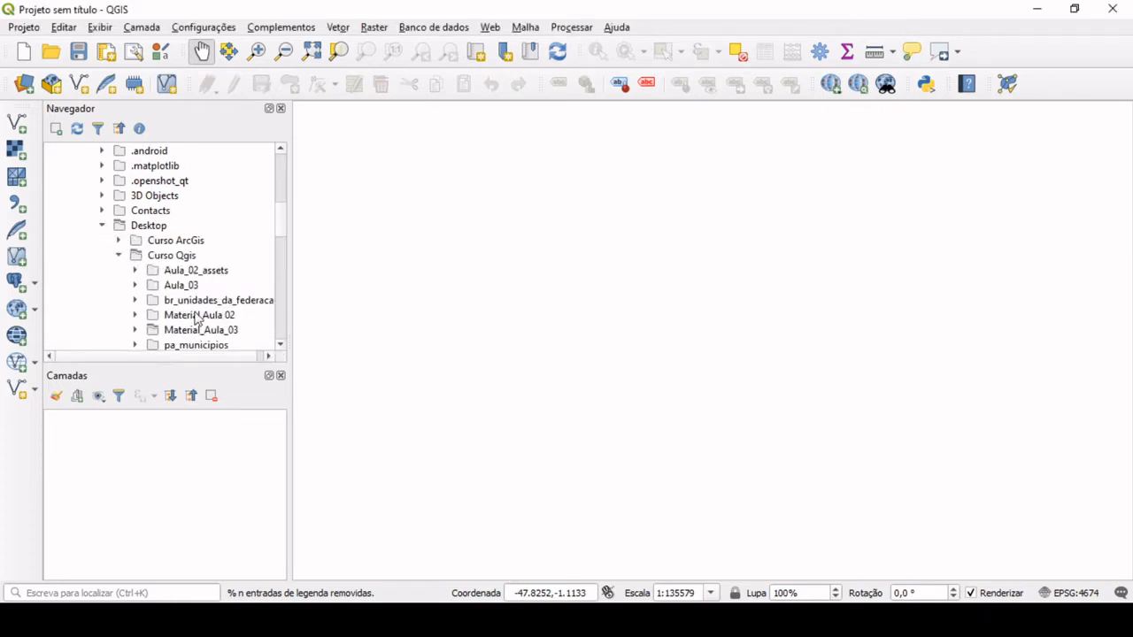
{"action": "left_click", "coordinate": [134, 331]}
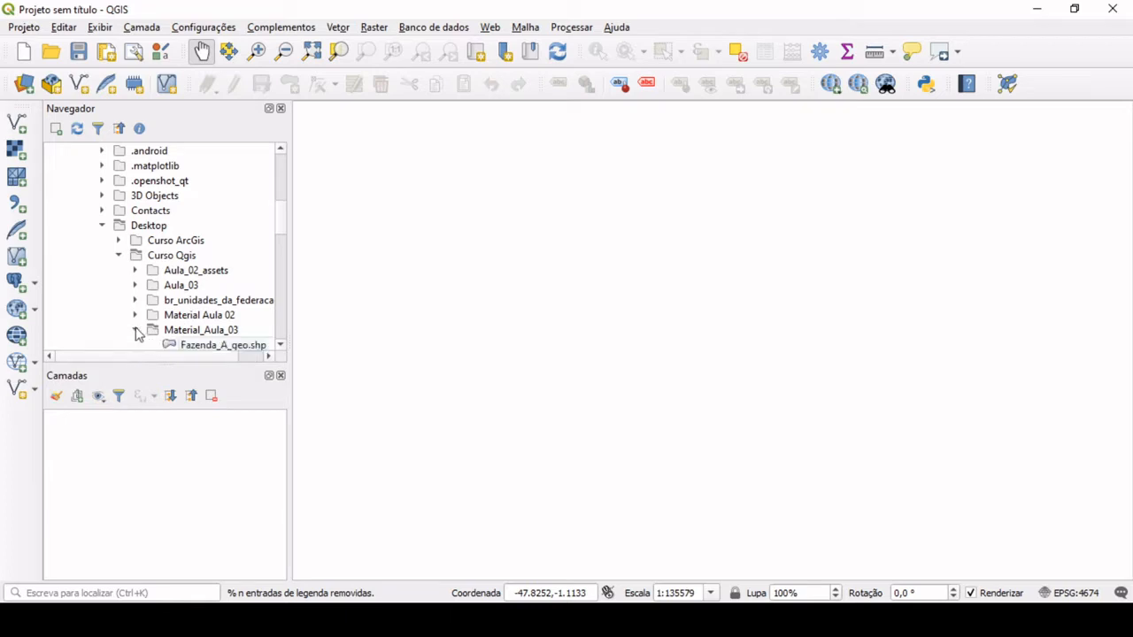
{"action": "scroll", "coordinate": [197, 311], "scroll_direction": "down", "scroll_amount": 3}
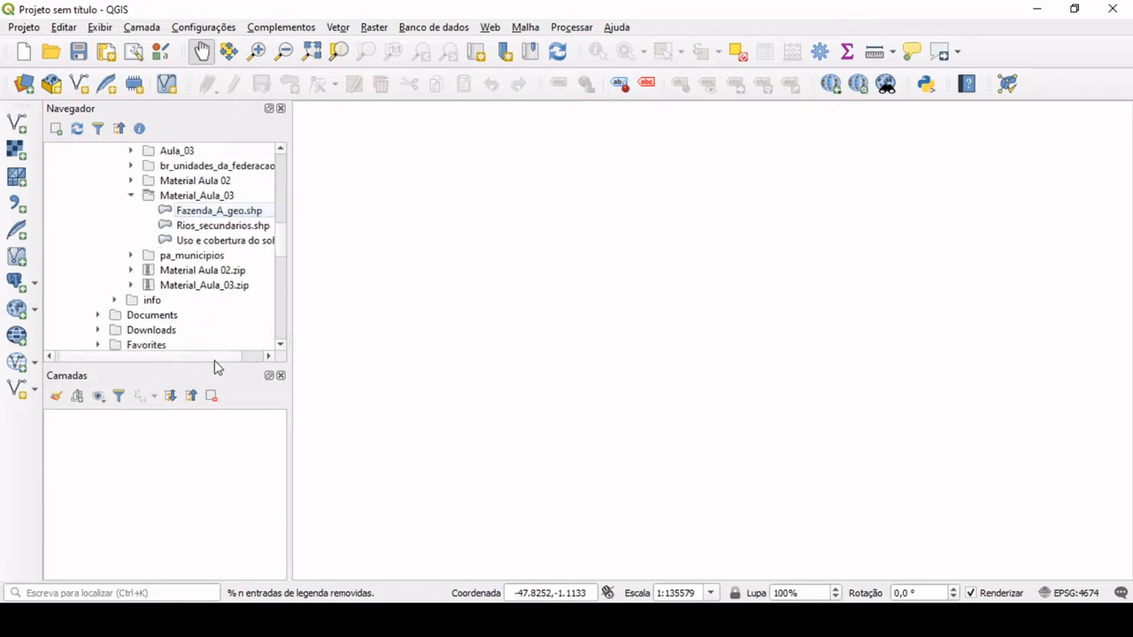
{"action": "left_click_drag", "start_coordinate": [215, 361], "coordinate": [238, 303]}
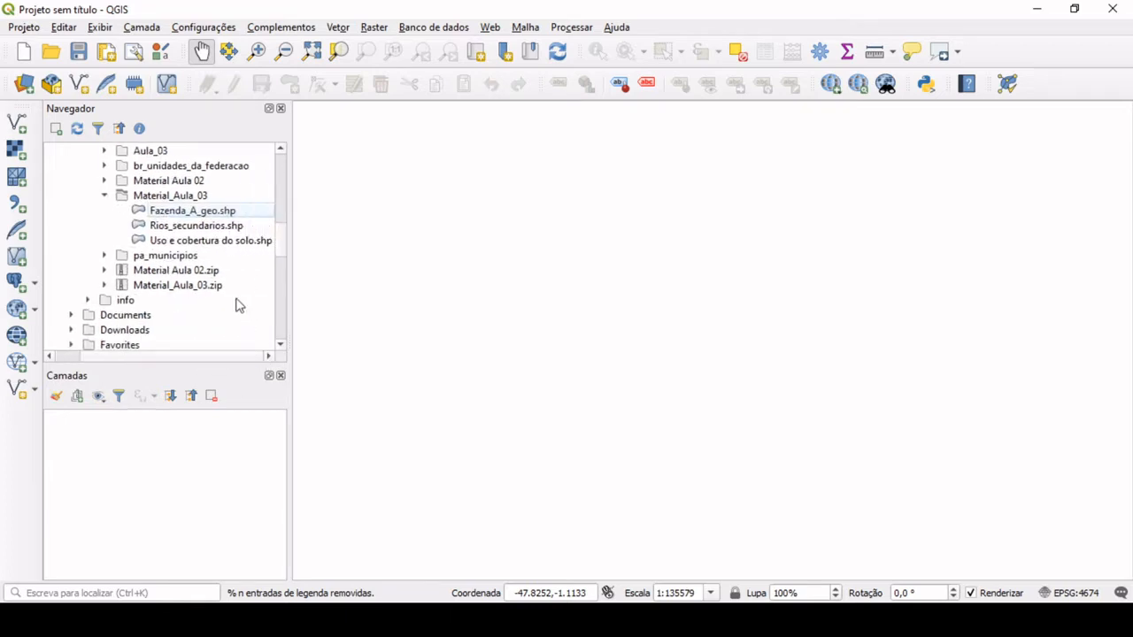
- Add Fazenda_A_geo.shp, Rios_secundarios.shp and the Uso e cobertura do solo shapefile from Material_Aula_03 to the project together
{"action": "left_click", "coordinate": [210, 226]}
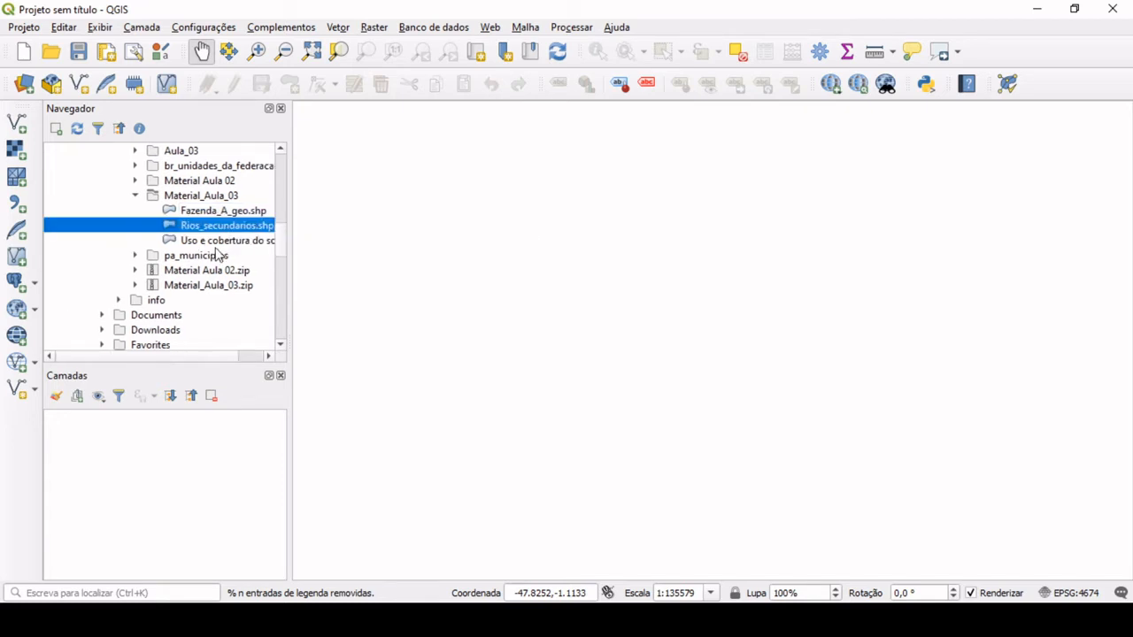
{"action": "left_click", "coordinate": [242, 214]}
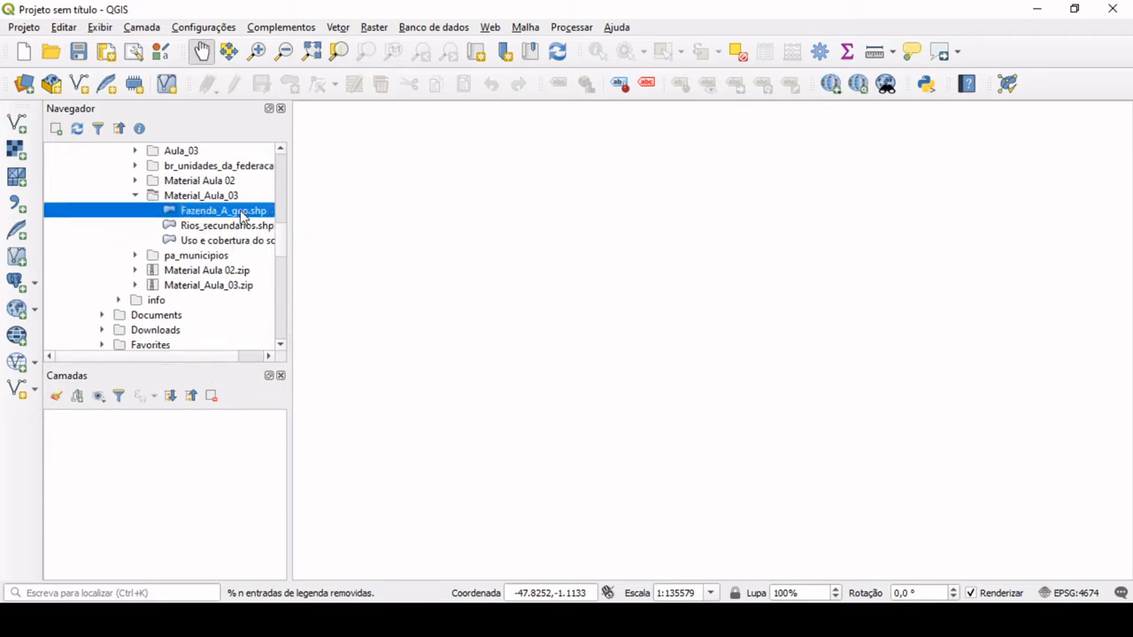
{"action": "left_click", "coordinate": [239, 241], "text": "shift"}
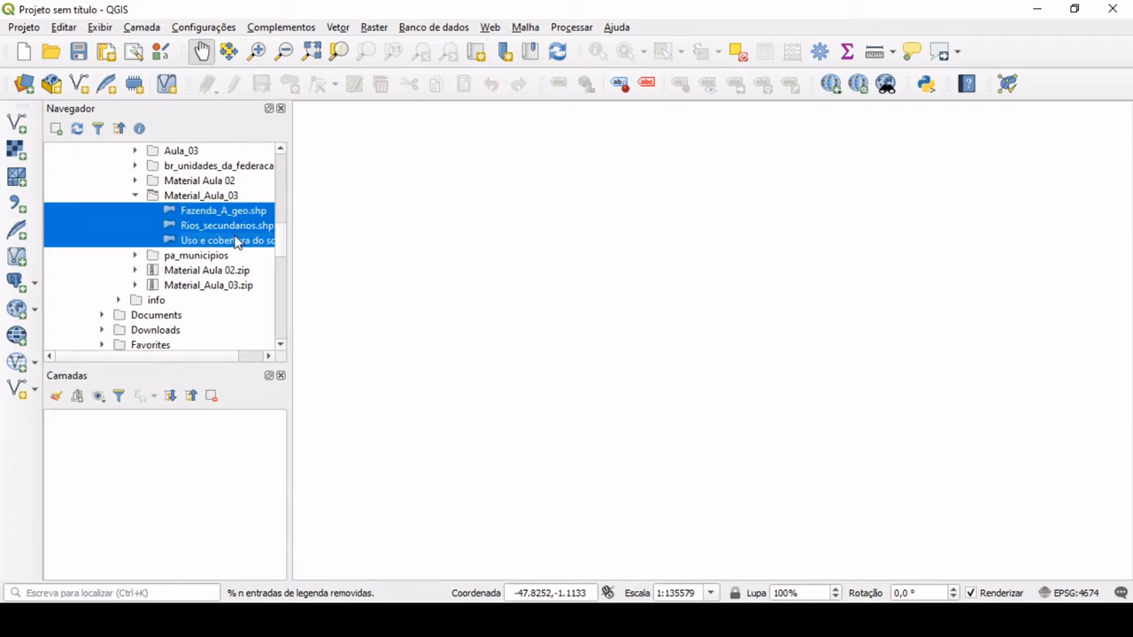
{"action": "left_click_drag", "start_coordinate": [238, 241], "coordinate": [172, 475]}
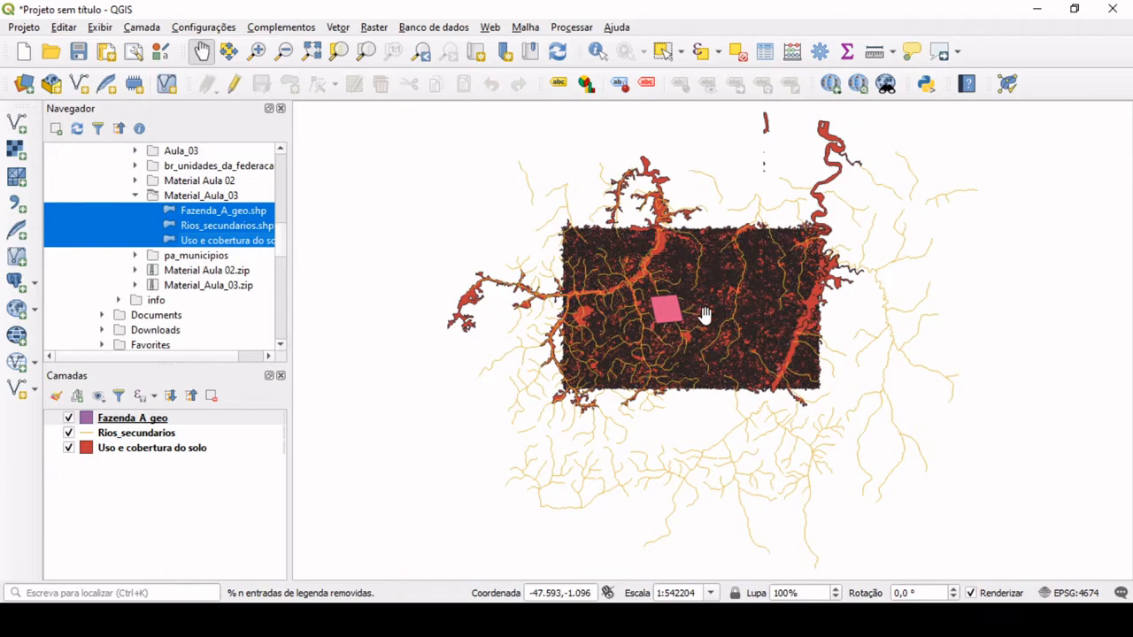
- Inspect the layers around the farm polygon by hiding Rios_secundarios and Uso e cobertura do solo and showing each one again
{"action": "scroll", "coordinate": [694, 314], "scroll_direction": "up", "scroll_amount": 2}
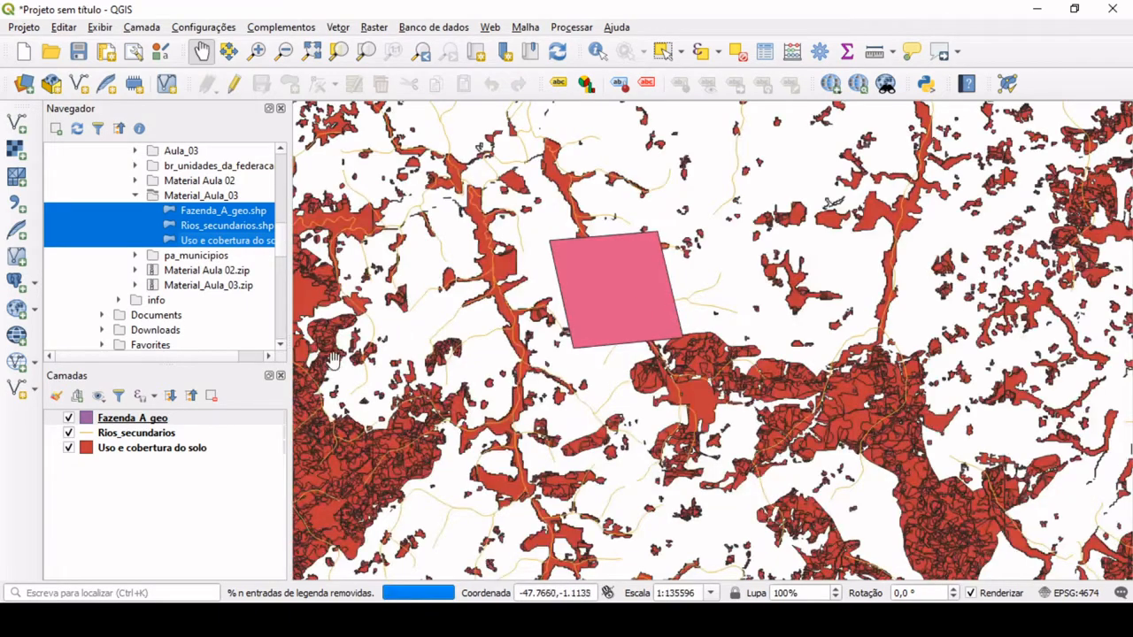
{"action": "left_click", "coordinate": [68, 433]}
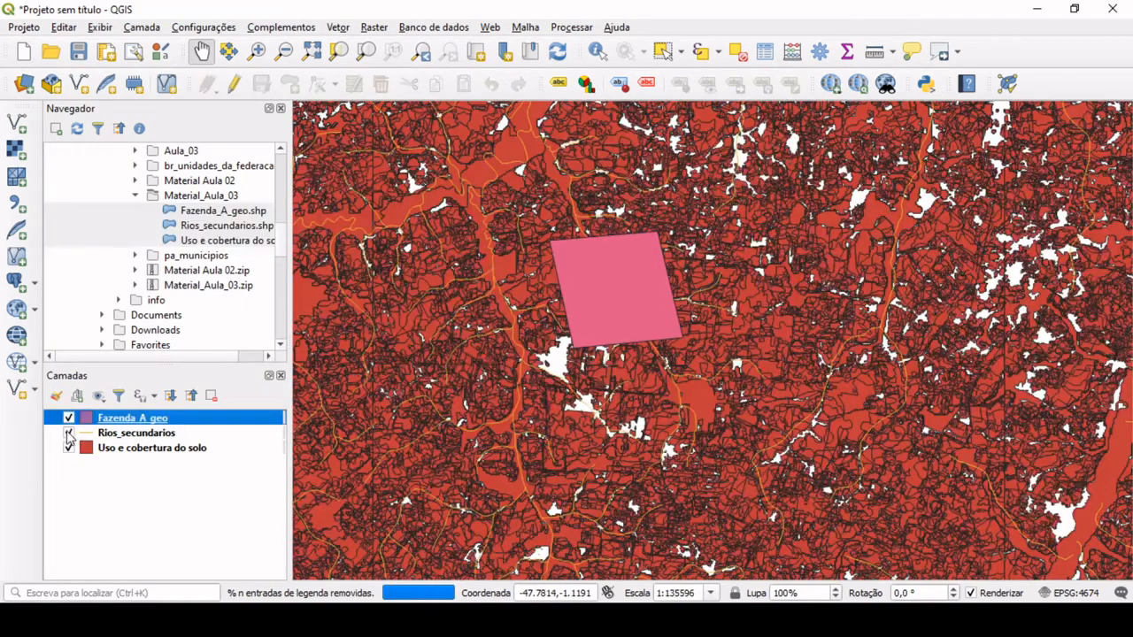
{"action": "left_click", "coordinate": [68, 433]}
{"action": "left_click", "coordinate": [68, 447]}
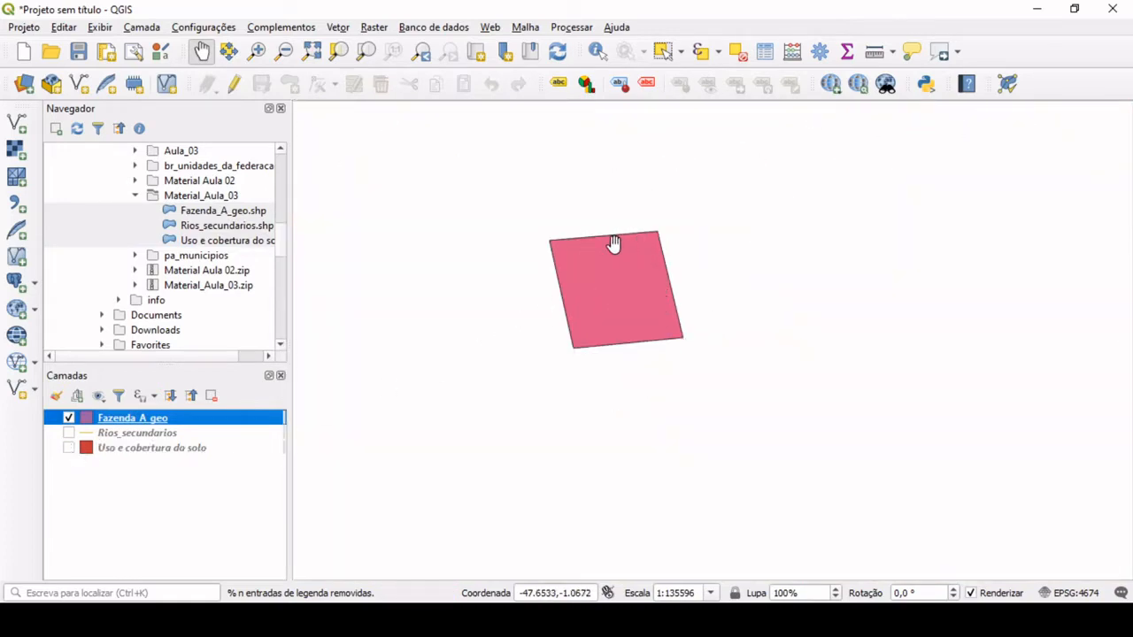
{"action": "left_click", "coordinate": [69, 433]}
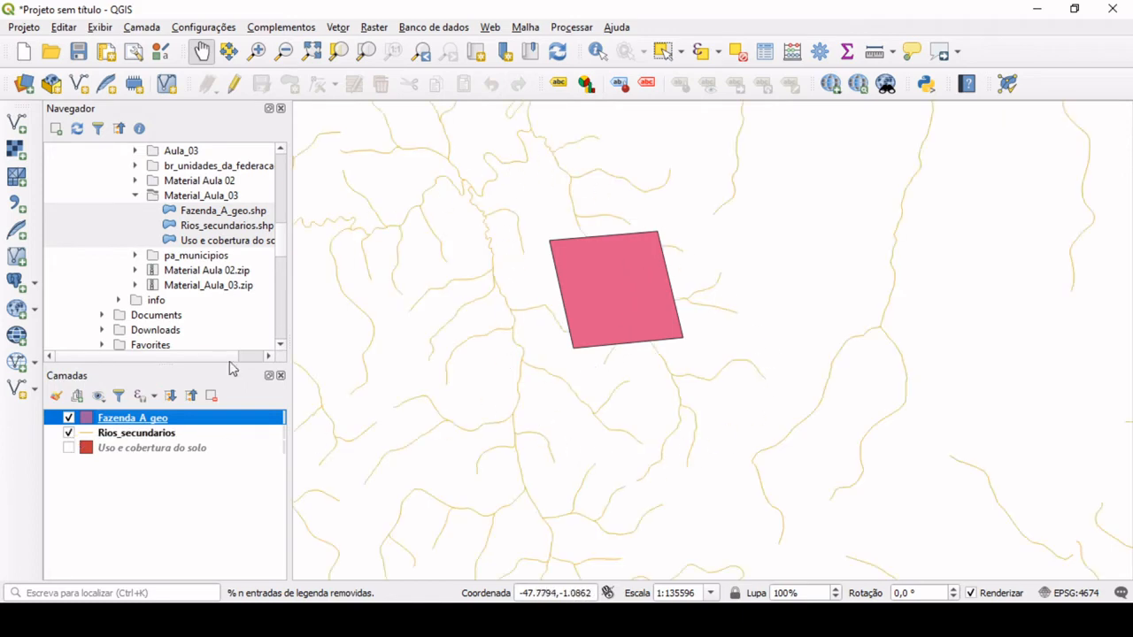
{"action": "left_click", "coordinate": [69, 449]}
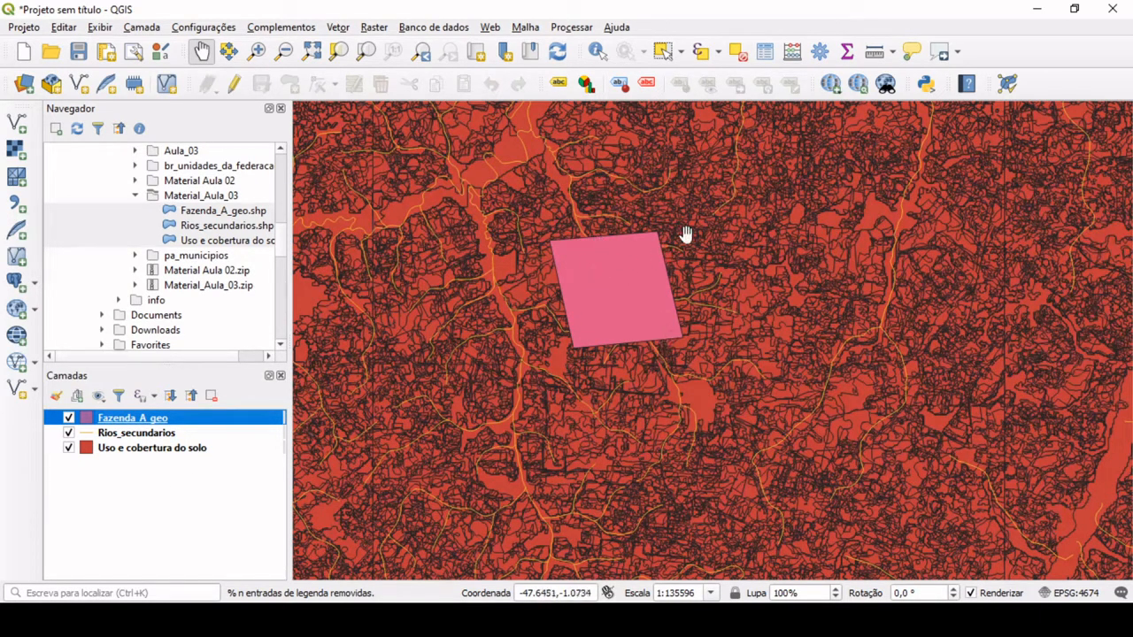
- Examine the land-use classes in the tc_2014 column of the Uso e cobertura do solo attribute table, widening the column to read them
{"action": "left_click", "coordinate": [150, 451]}
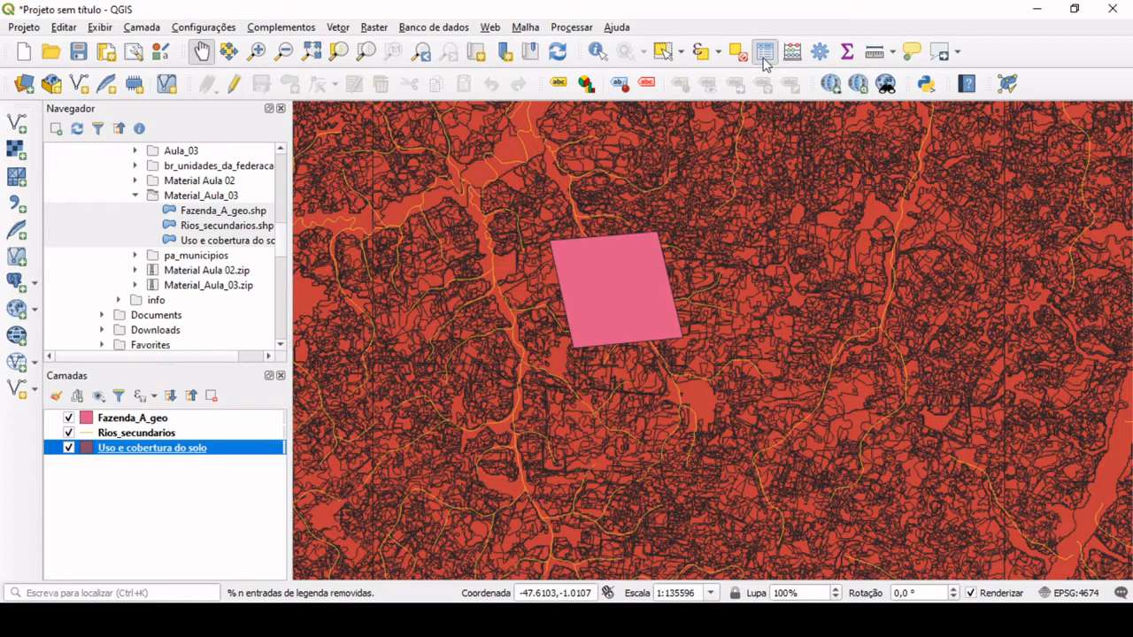
{"action": "left_click", "coordinate": [763, 57]}
{"action": "scroll", "coordinate": [647, 232], "scroll_direction": "down", "scroll_amount": 8}
{"action": "scroll", "coordinate": [647, 232], "scroll_direction": "down", "scroll_amount": 1}
{"action": "scroll", "coordinate": [670, 262], "scroll_direction": "down", "scroll_amount": 2}
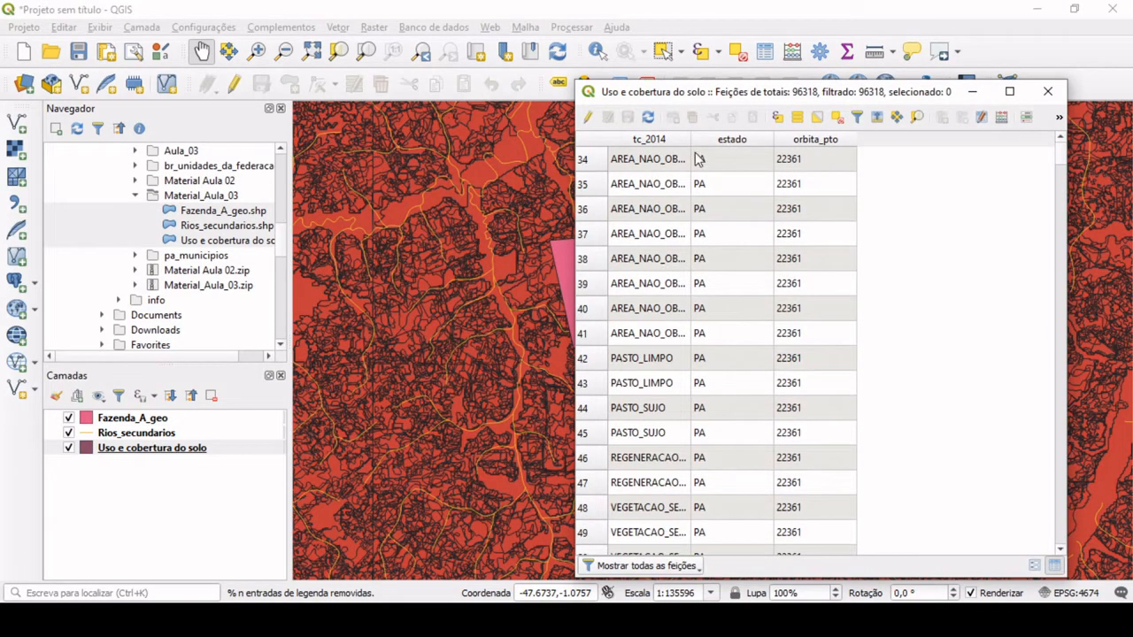
{"action": "double_click", "coordinate": [691, 139]}
{"action": "left_click_drag", "start_coordinate": [762, 134], "coordinate": [789, 180]}
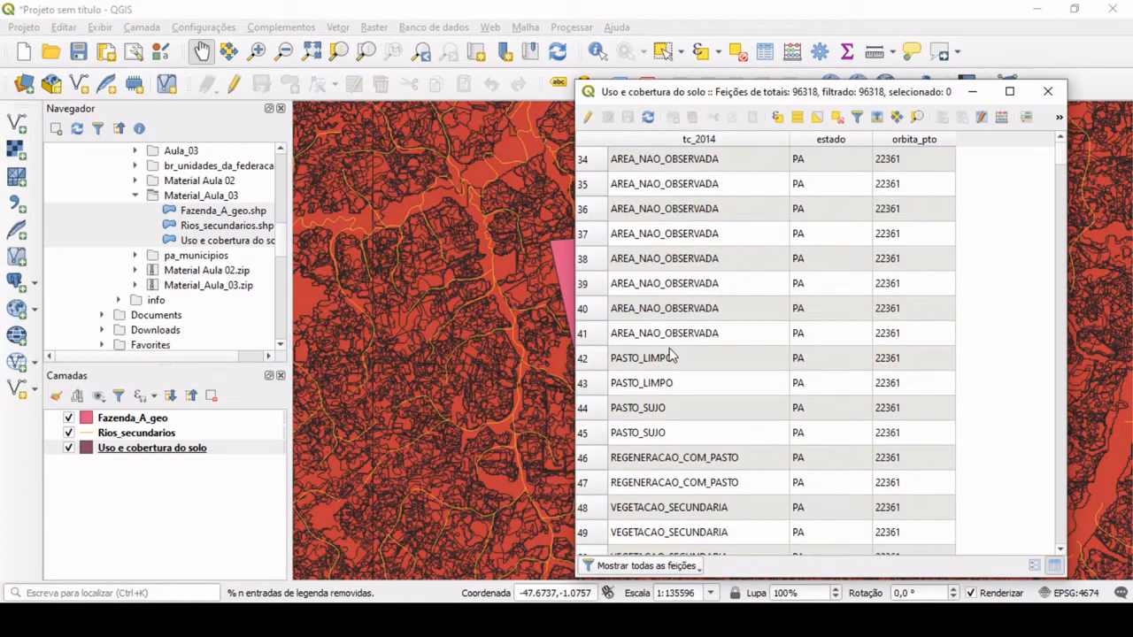
{"action": "scroll", "coordinate": [713, 307], "scroll_direction": "down", "scroll_amount": 9}
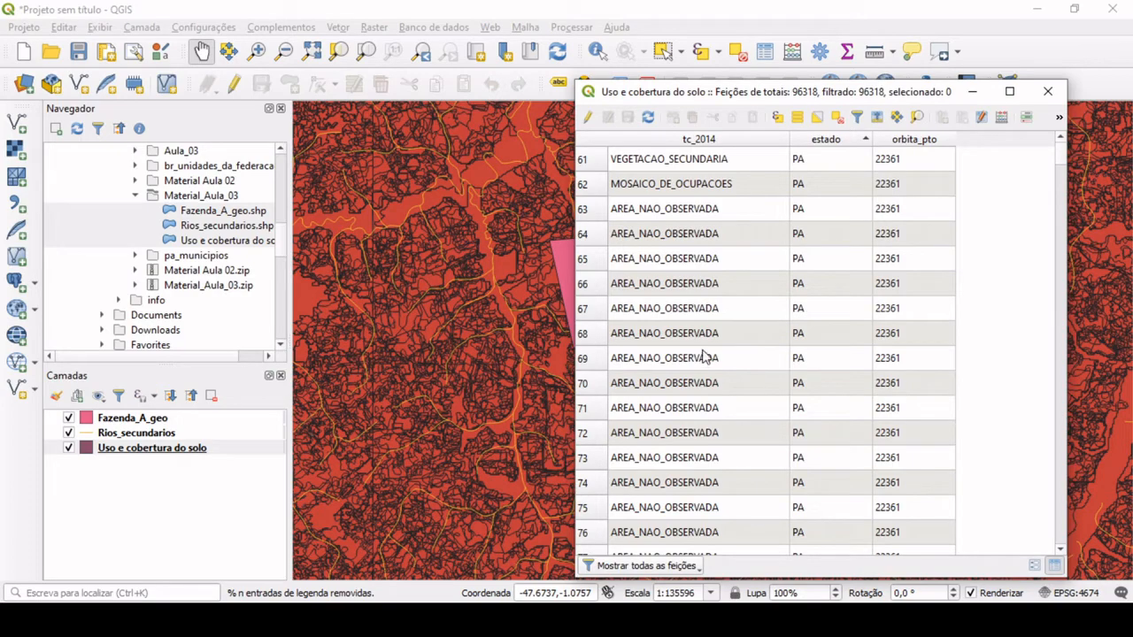
{"action": "scroll", "coordinate": [664, 329], "scroll_direction": "down", "scroll_amount": 4}
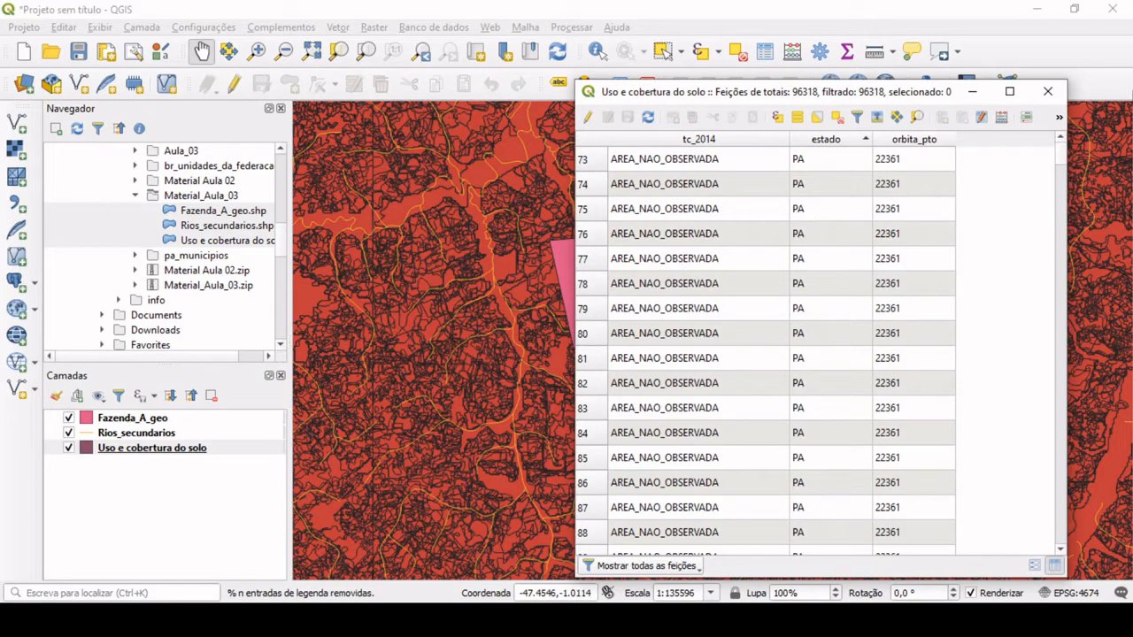
{"action": "left_click", "coordinate": [1048, 91]}
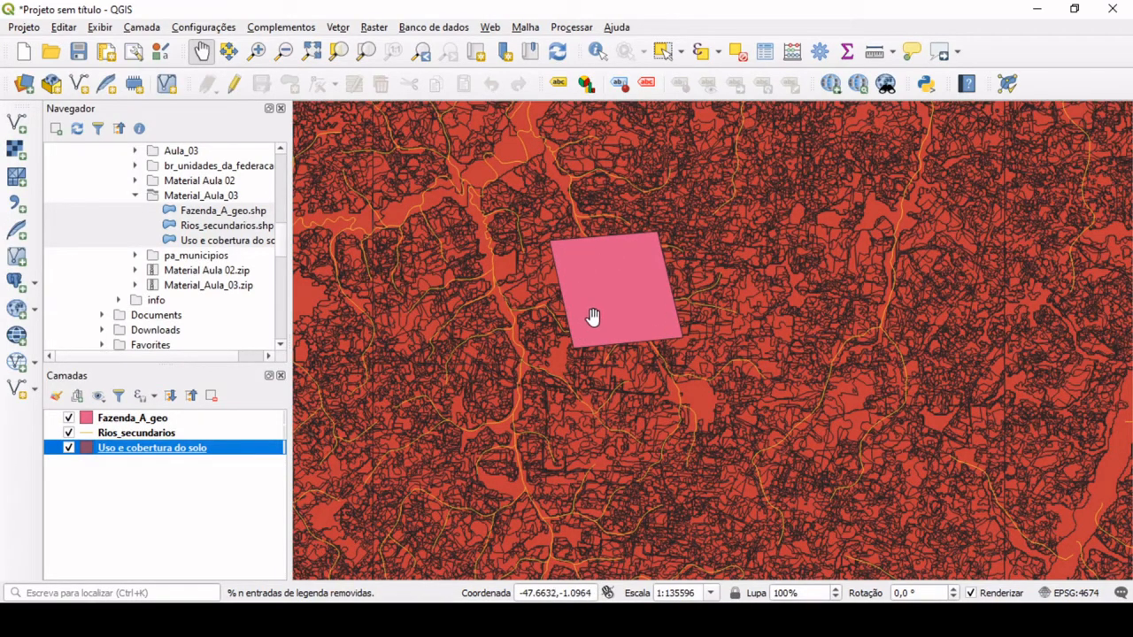
{"action": "scroll", "coordinate": [593, 317], "scroll_direction": "down", "scroll_amount": 2}
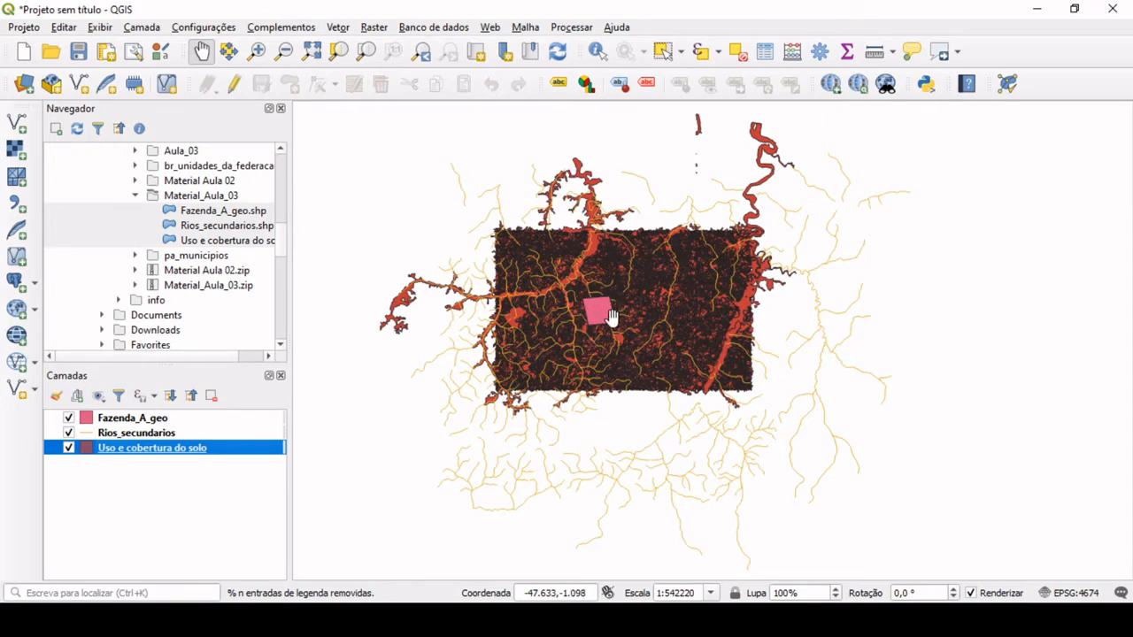
{"action": "scroll", "coordinate": [622, 306], "scroll_direction": "up", "scroll_amount": 3}
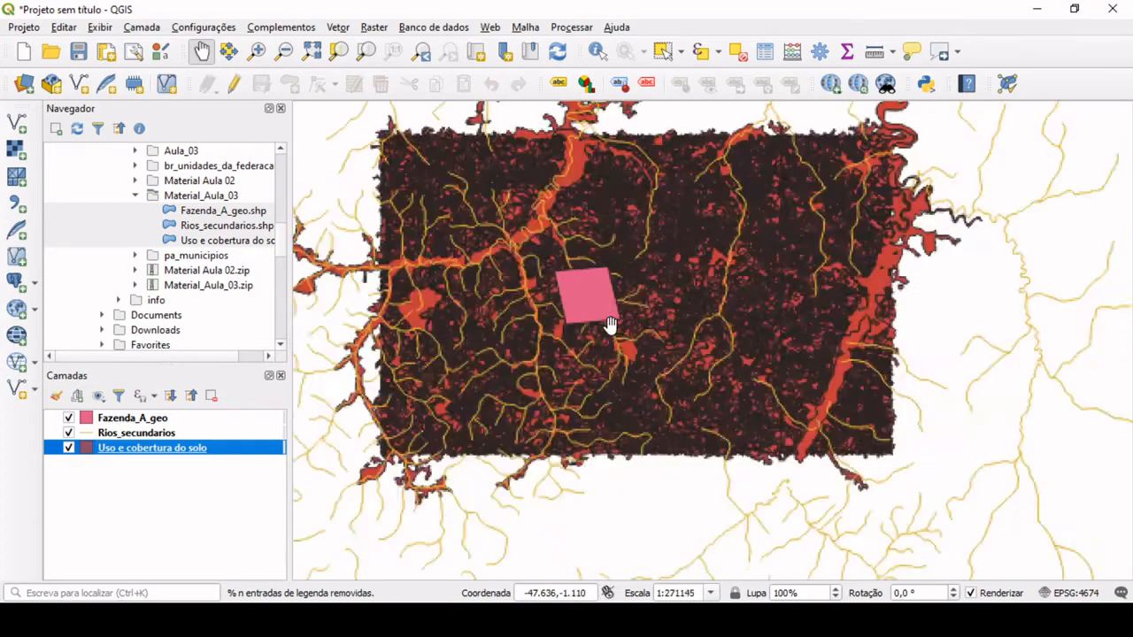
{"action": "scroll", "coordinate": [557, 286], "scroll_direction": "down", "scroll_amount": 3}
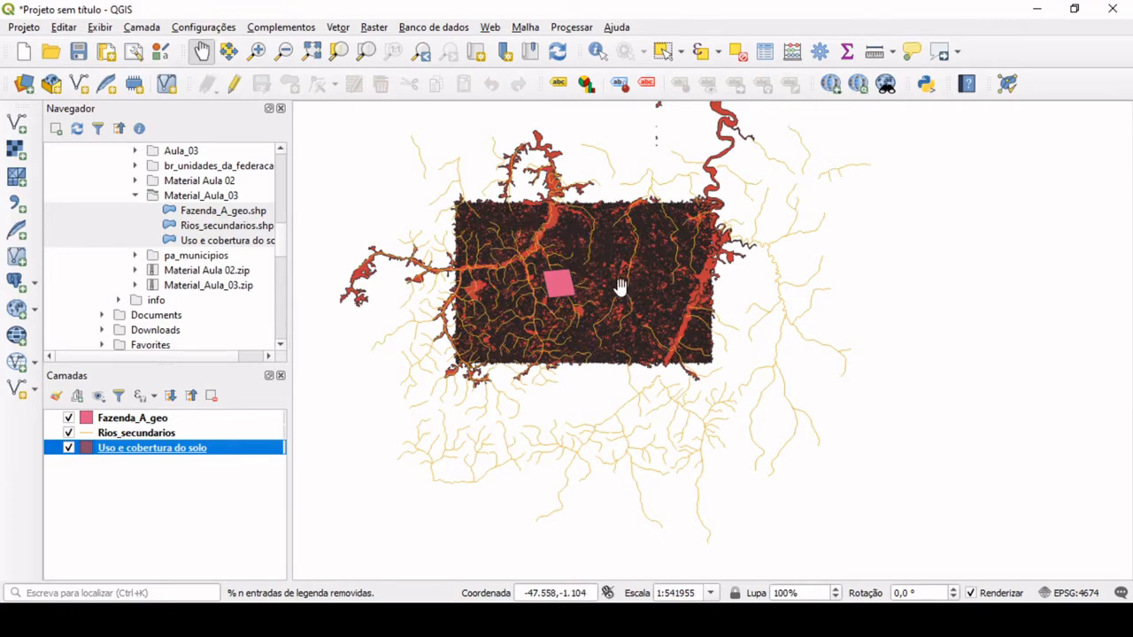
{"action": "scroll", "coordinate": [556, 284], "scroll_direction": "up", "scroll_amount": 2}
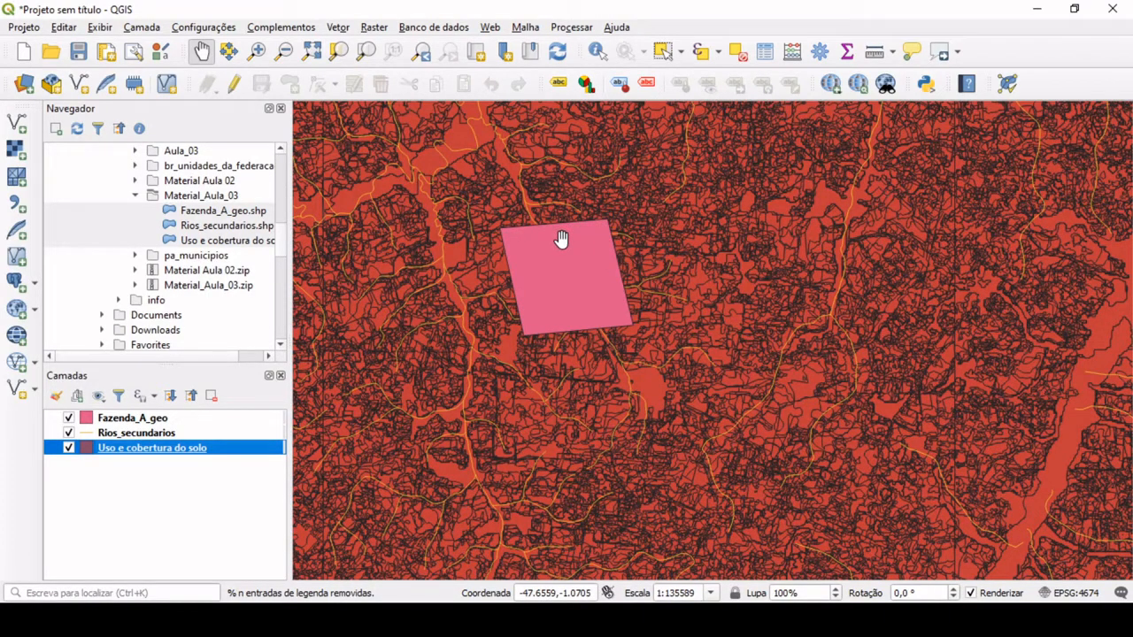
- Clip the Uso e cobertura do solo layer with Fazenda_A_geo as the overlay, outputting a temporary layer
{"action": "left_click", "coordinate": [339, 29]}
{"action": "mouse_move", "coordinate": [375, 88]}
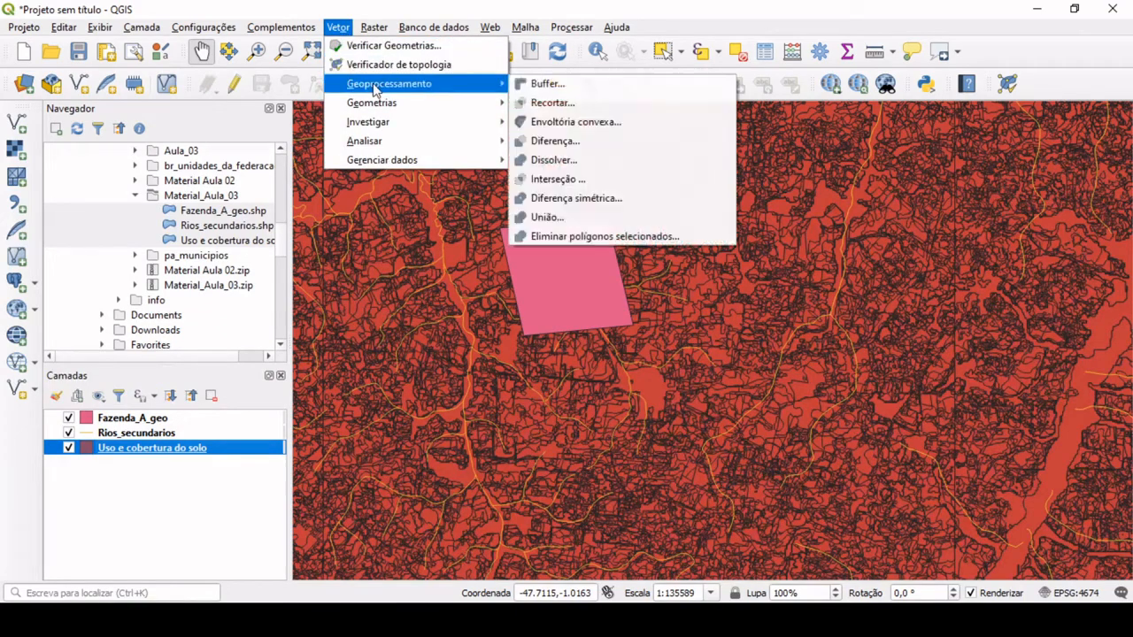
{"action": "left_click", "coordinate": [635, 105]}
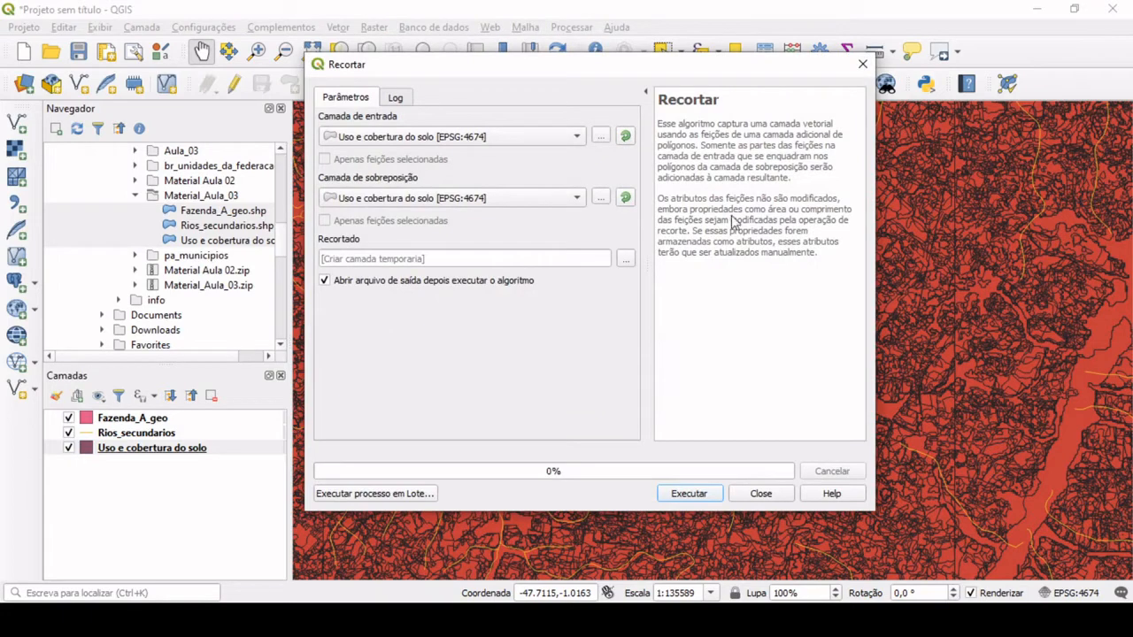
{"action": "left_click", "coordinate": [515, 138]}
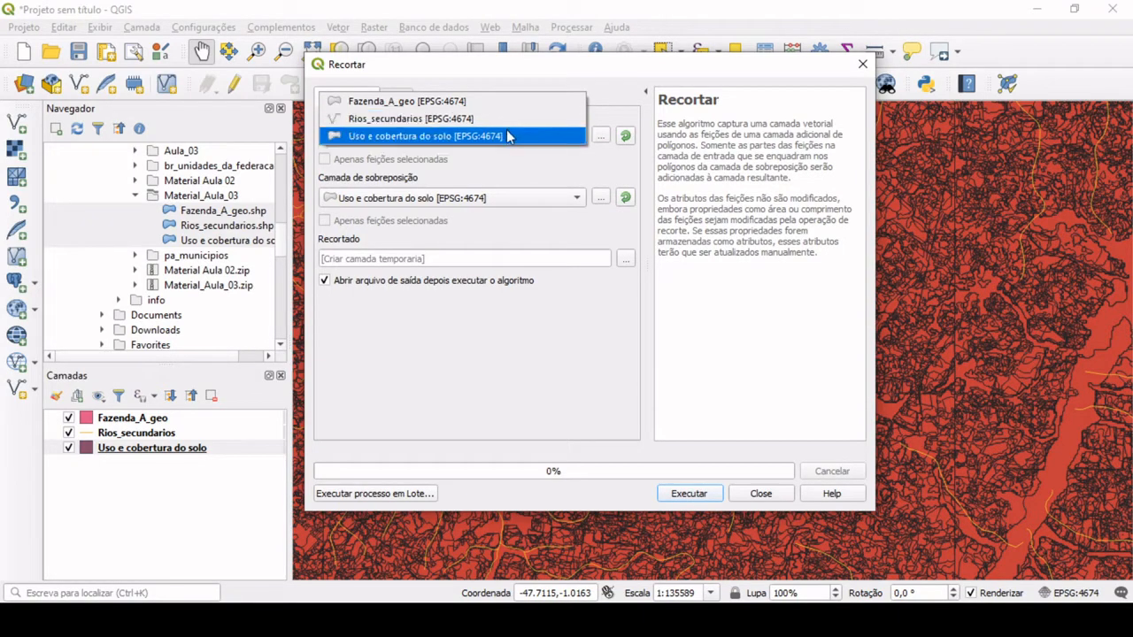
{"action": "left_click", "coordinate": [425, 139]}
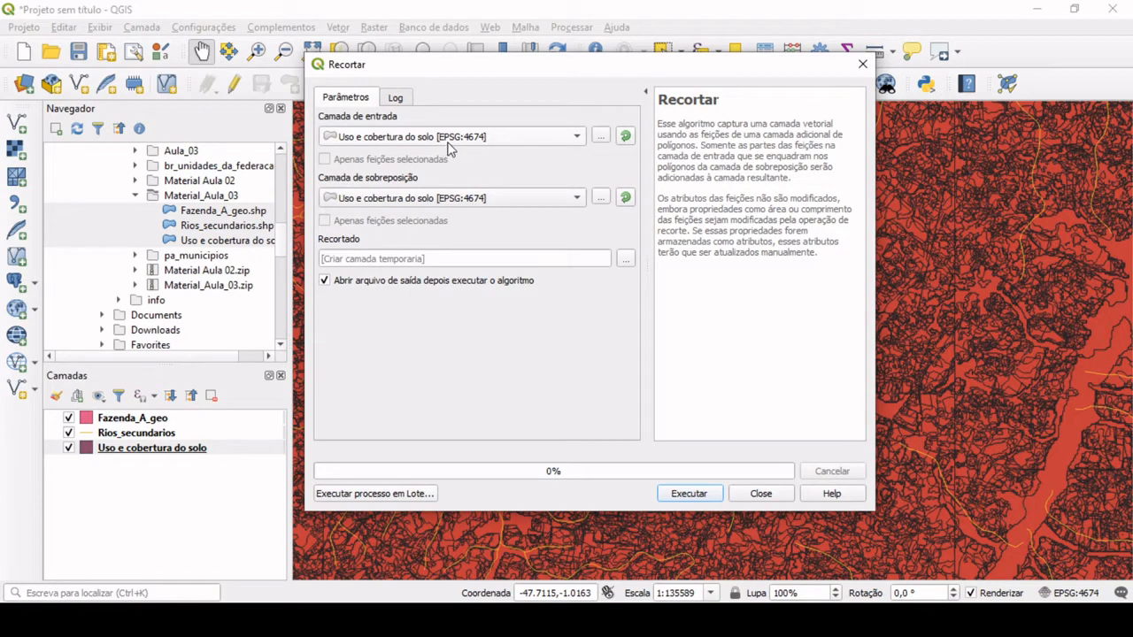
{"action": "left_click", "coordinate": [459, 200]}
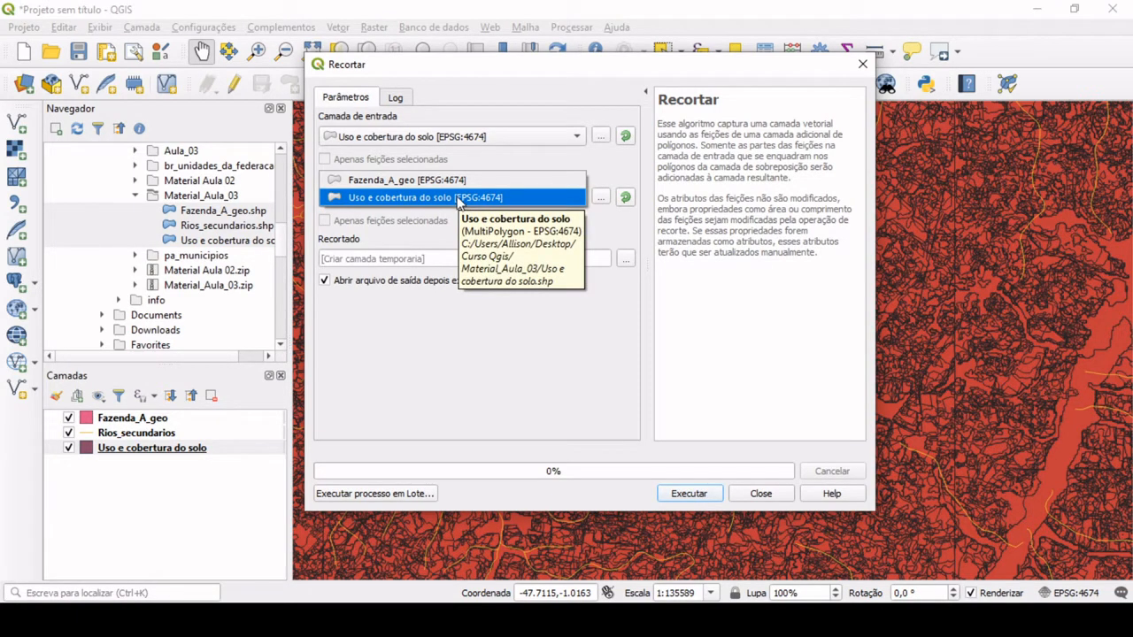
{"action": "left_click", "coordinate": [411, 181]}
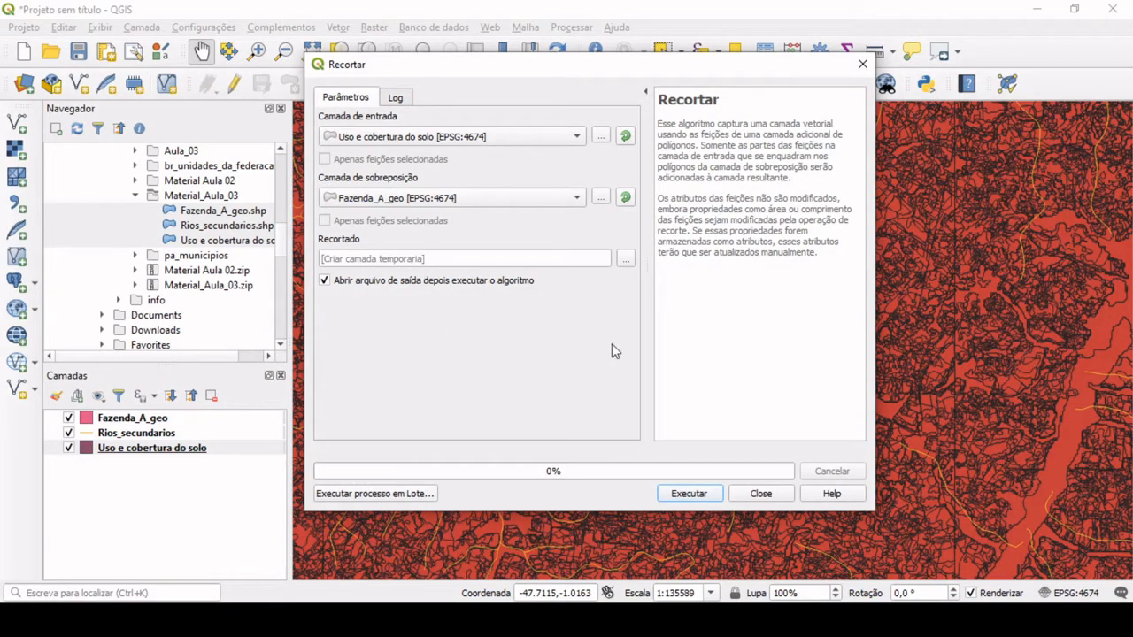
{"action": "left_click", "coordinate": [689, 494]}
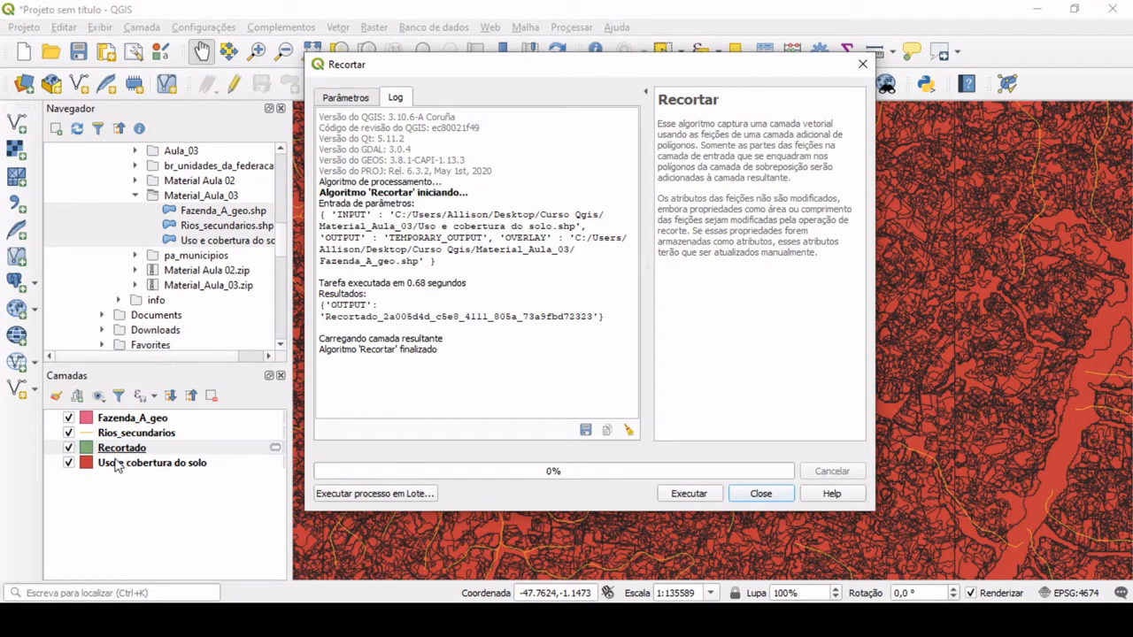
{"action": "left_click", "coordinate": [761, 493]}
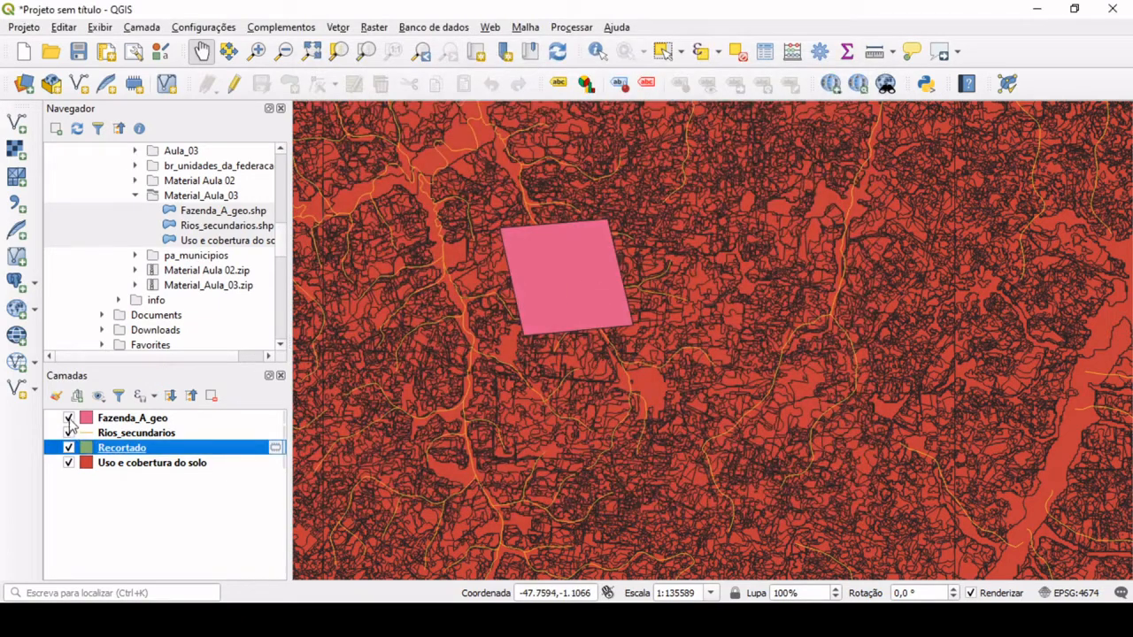
- Hide the Fazenda_A_geo and Uso e cobertura do solo layers and dismiss the e-mail notification
{"action": "left_click", "coordinate": [68, 418]}
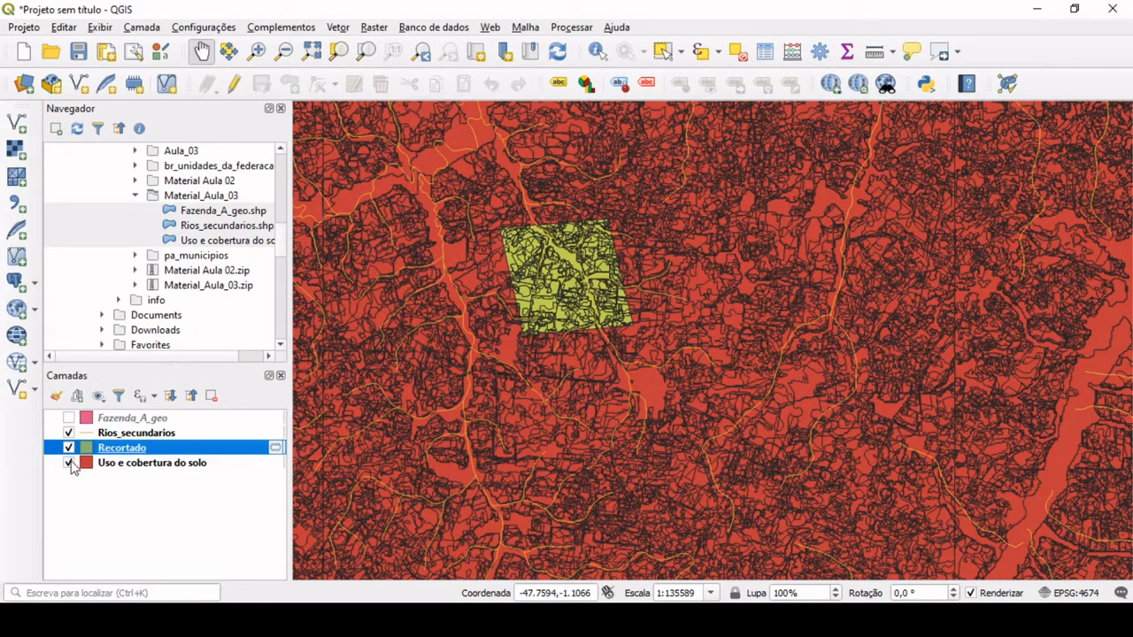
{"action": "left_click", "coordinate": [68, 463]}
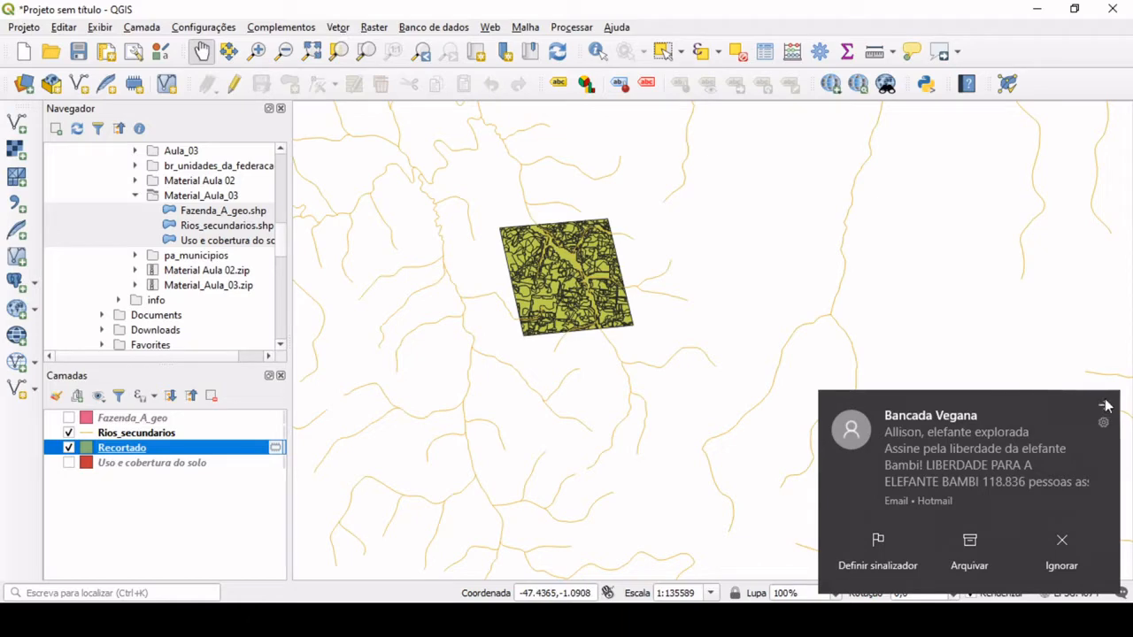
{"action": "left_click", "coordinate": [1103, 404]}
- Clip the Rios_secundarios layer with Fazenda_A_geo as the overlay, outputting a temporary layer
{"action": "left_click", "coordinate": [337, 27]}
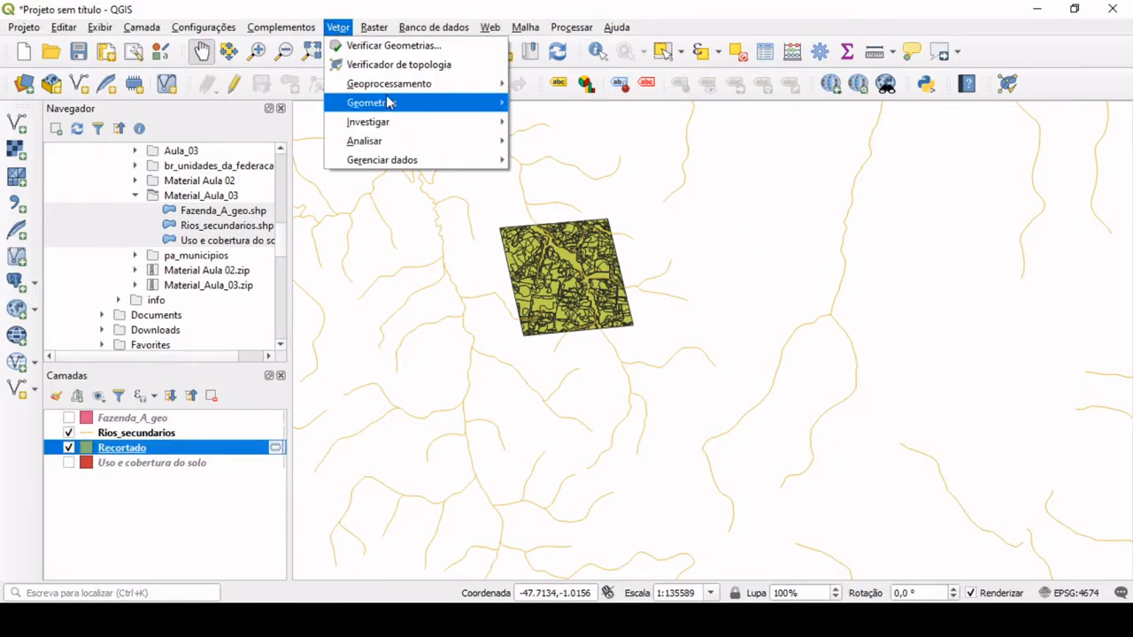
{"action": "mouse_move", "coordinate": [410, 90]}
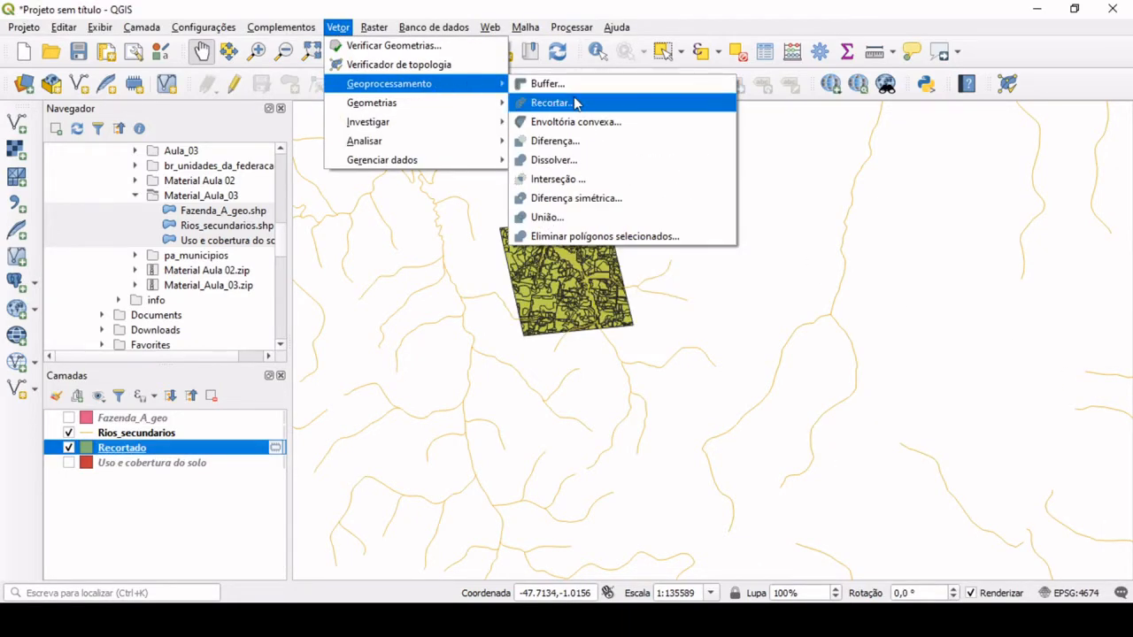
{"action": "left_click", "coordinate": [577, 103]}
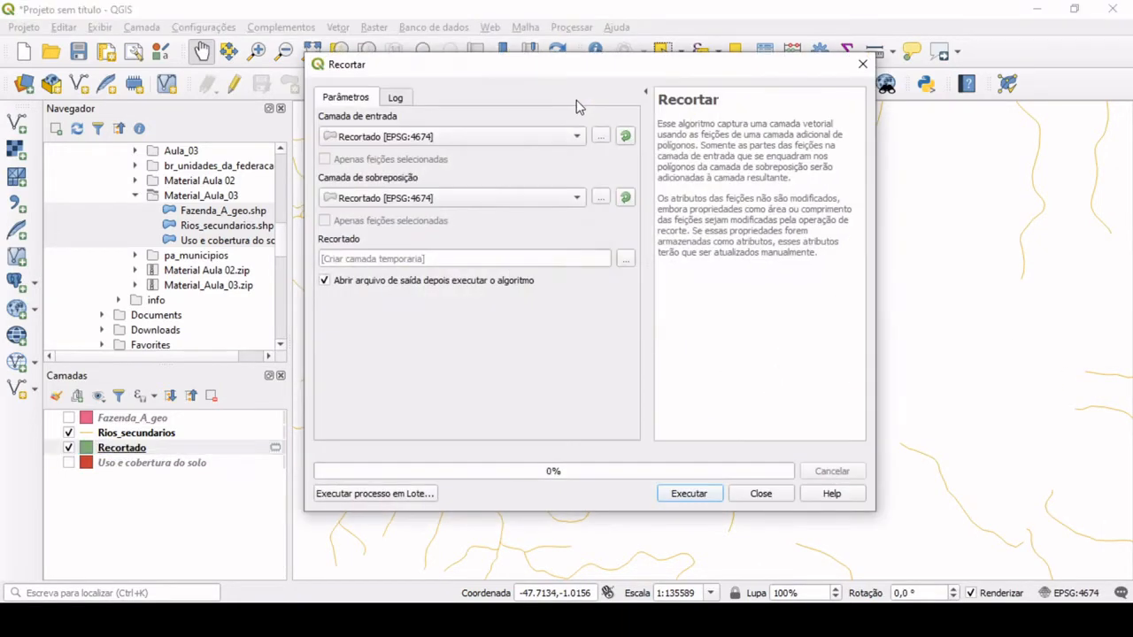
{"action": "left_click", "coordinate": [395, 139]}
{"action": "left_click", "coordinate": [395, 154]}
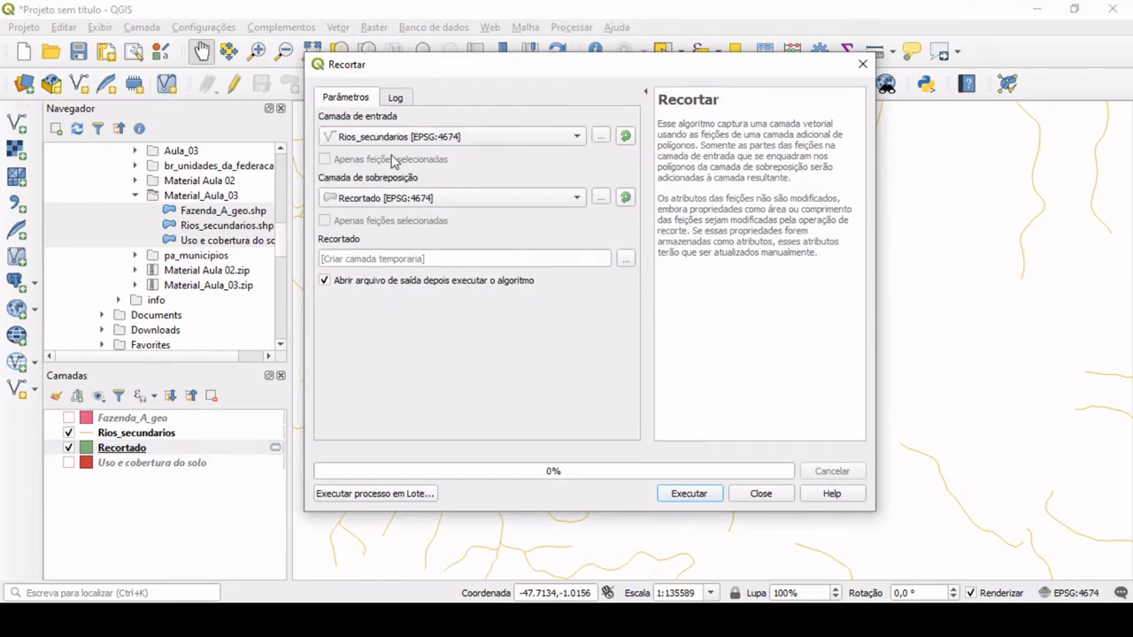
{"action": "left_click", "coordinate": [382, 199]}
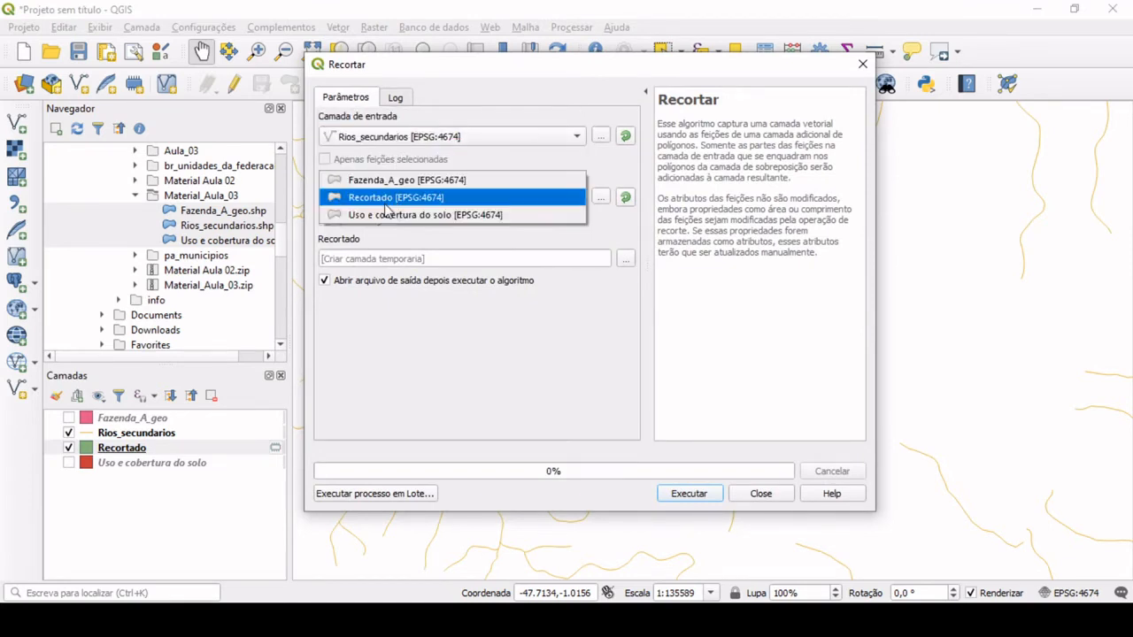
{"action": "left_click", "coordinate": [409, 182]}
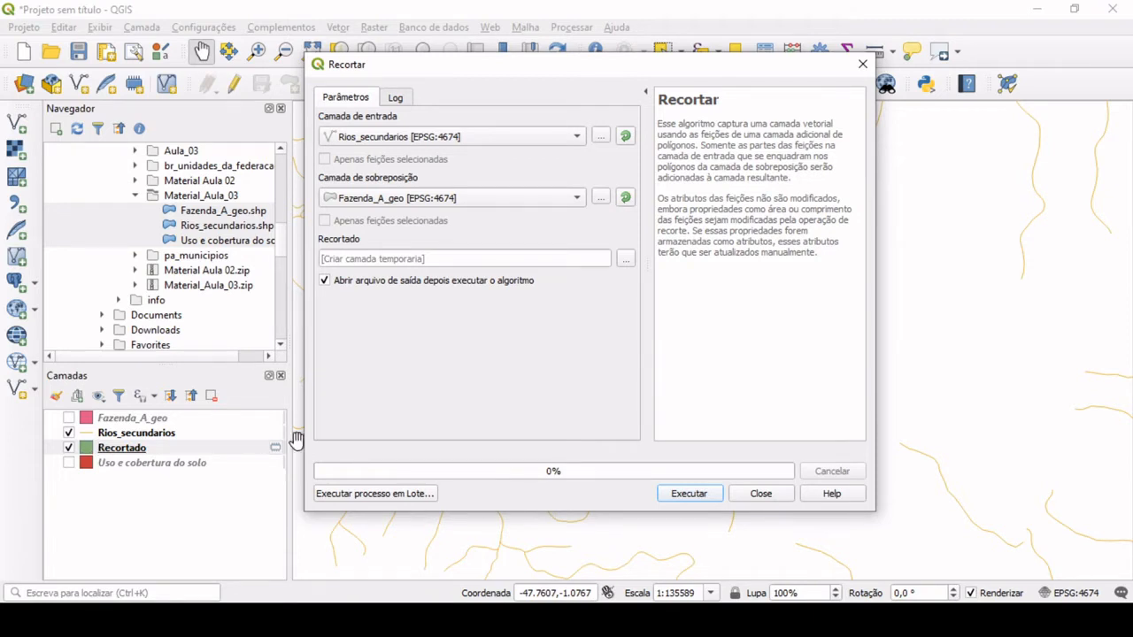
{"action": "left_click", "coordinate": [713, 493]}
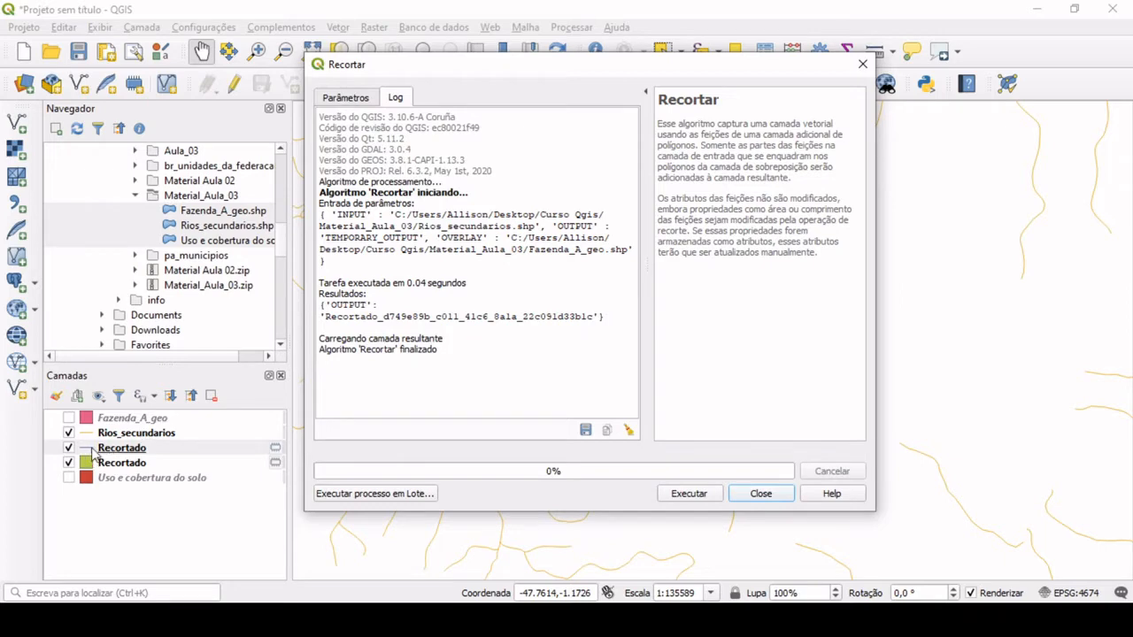
{"action": "left_click", "coordinate": [758, 494]}
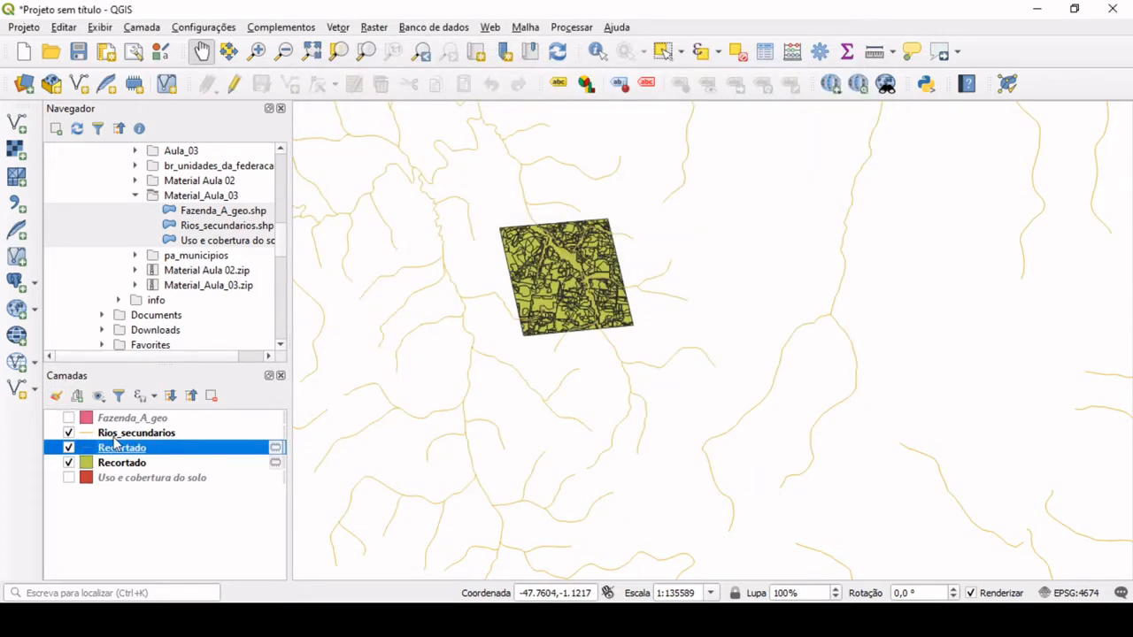
- Isolate the clipped rivers by hiding Rios_secundarios and the clipped land-use layer, briefly toggling Fazenda_A_geo on and off
{"action": "left_click", "coordinate": [69, 433]}
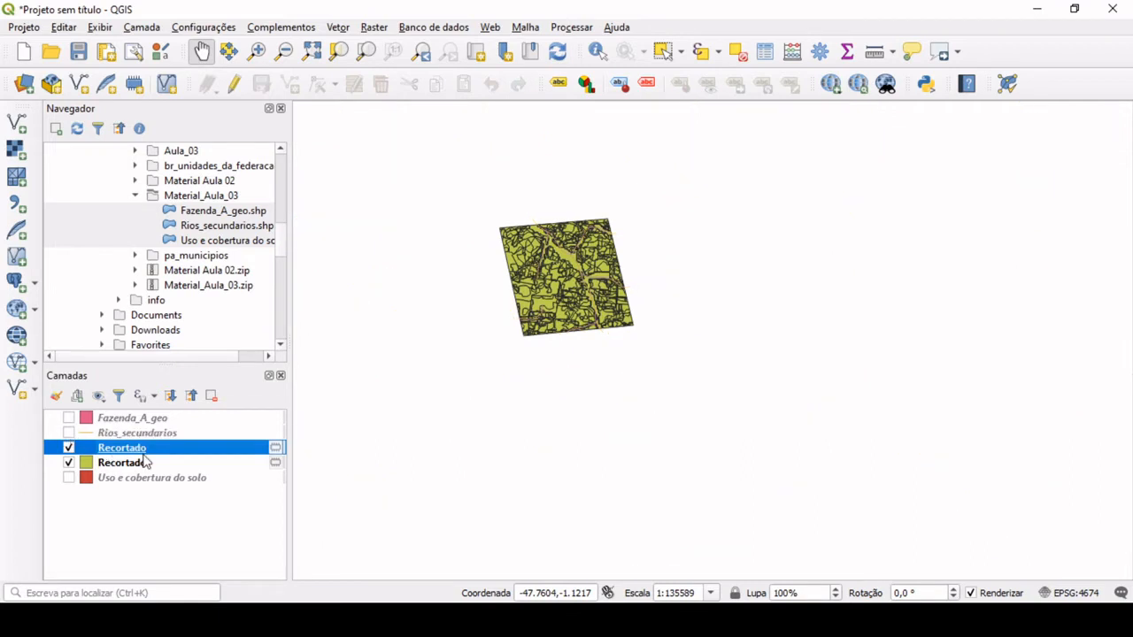
{"action": "left_click", "coordinate": [69, 463]}
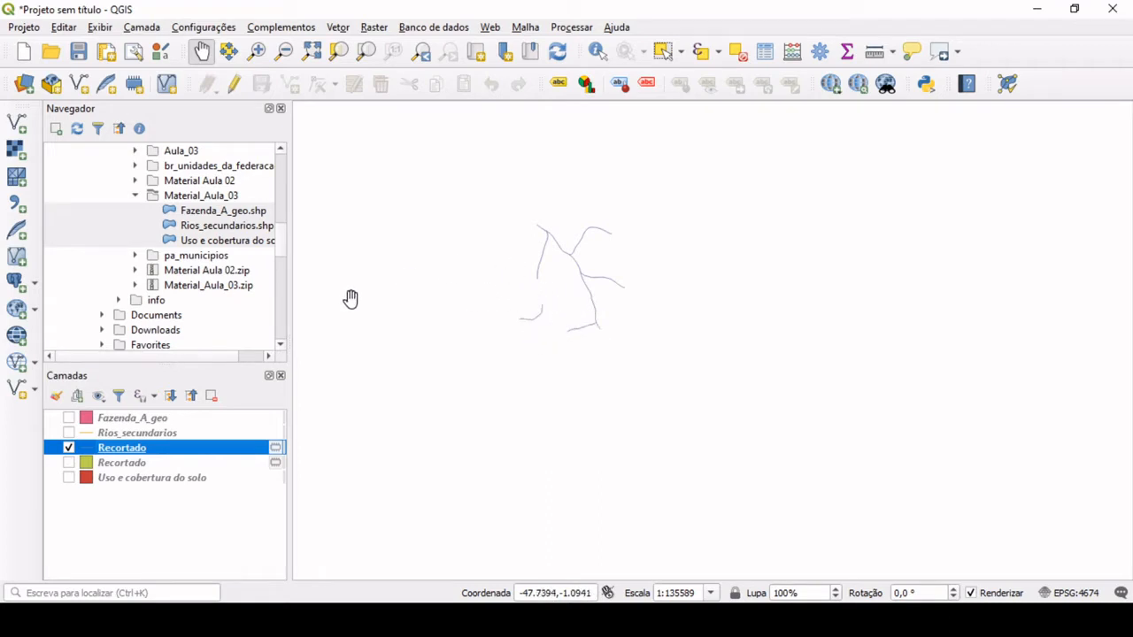
{"action": "left_click", "coordinate": [70, 419]}
{"action": "left_click", "coordinate": [69, 419]}
- Set up an export of the clipped rivers layer as a Shapefile named rios_utm in the Material_Aula_03 folder
{"action": "right_click", "coordinate": [186, 453]}
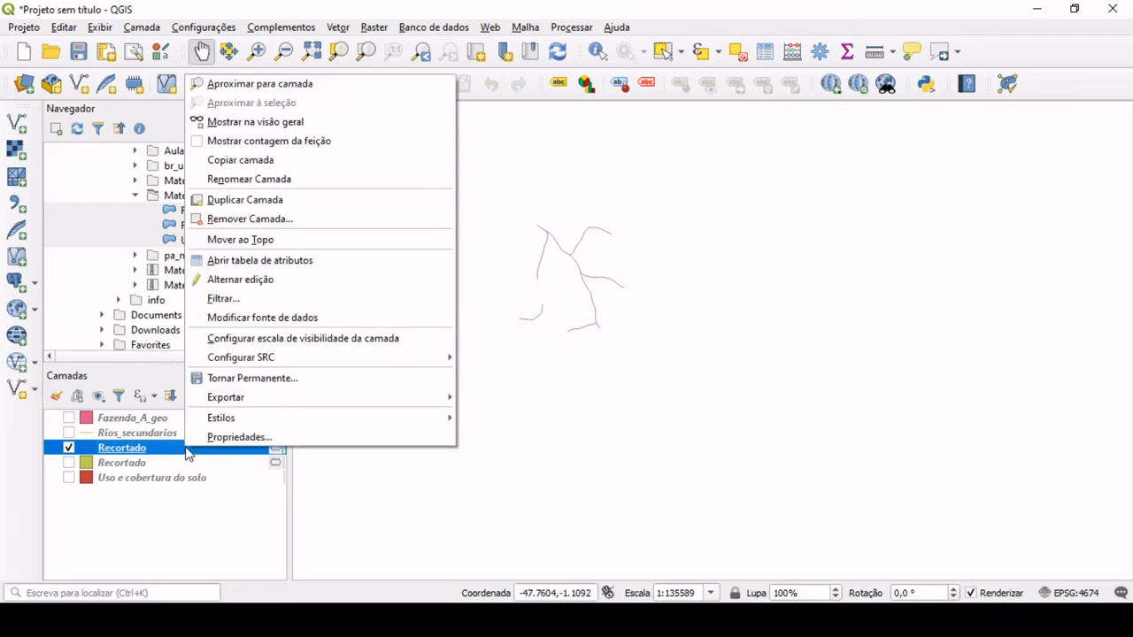
{"action": "mouse_move", "coordinate": [292, 398]}
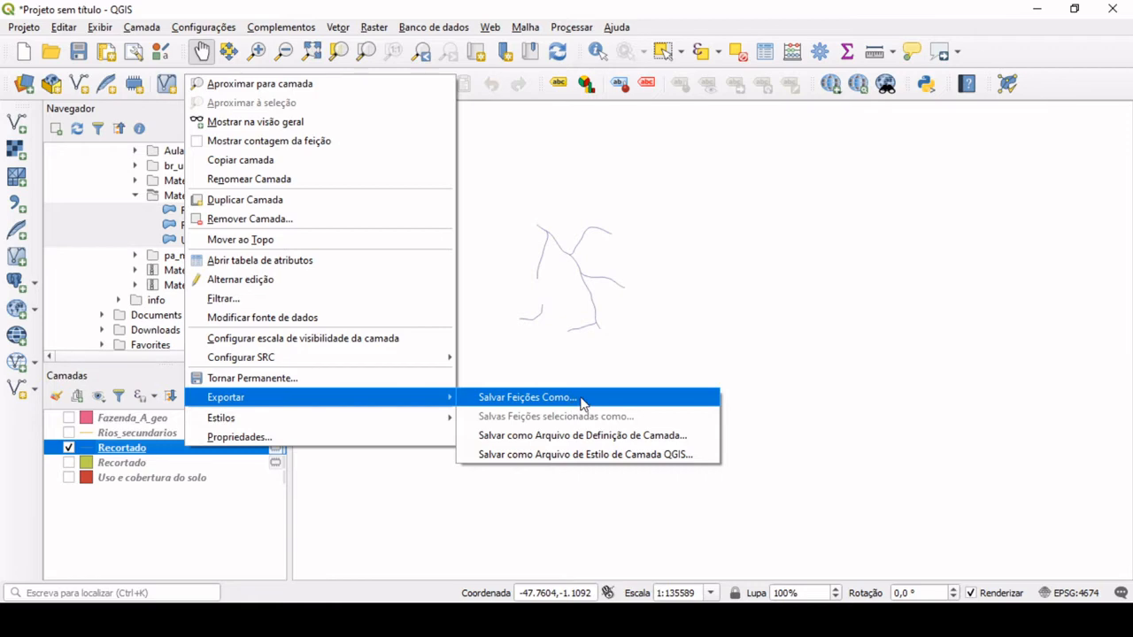
{"action": "left_click", "coordinate": [528, 398]}
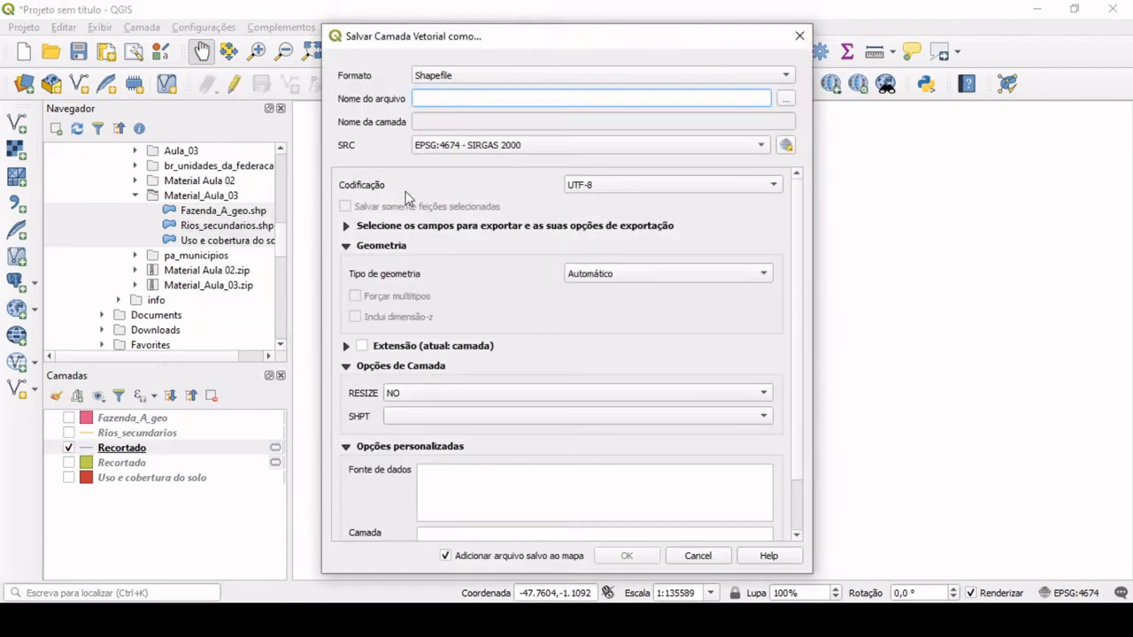
{"action": "left_click", "coordinate": [483, 78]}
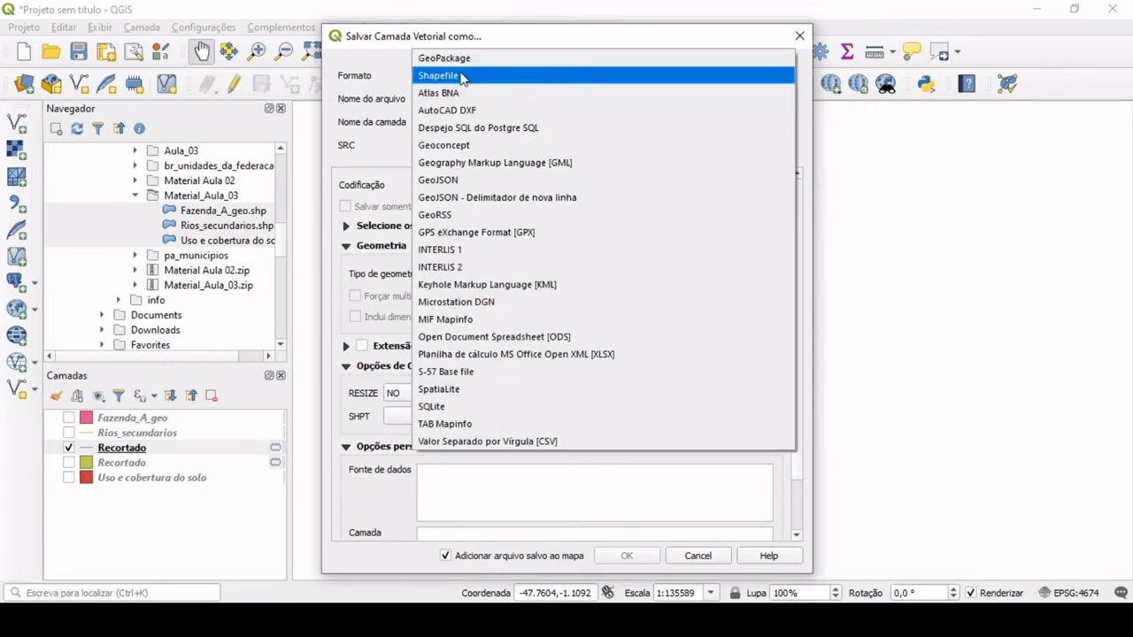
{"action": "left_click", "coordinate": [460, 76]}
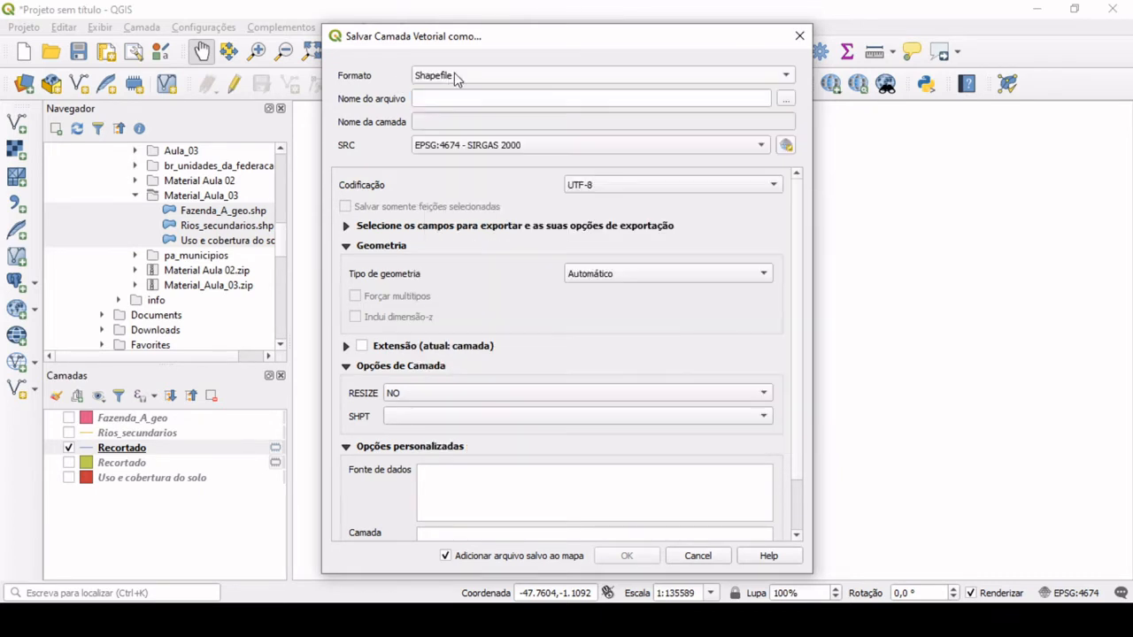
{"action": "left_click", "coordinate": [786, 99]}
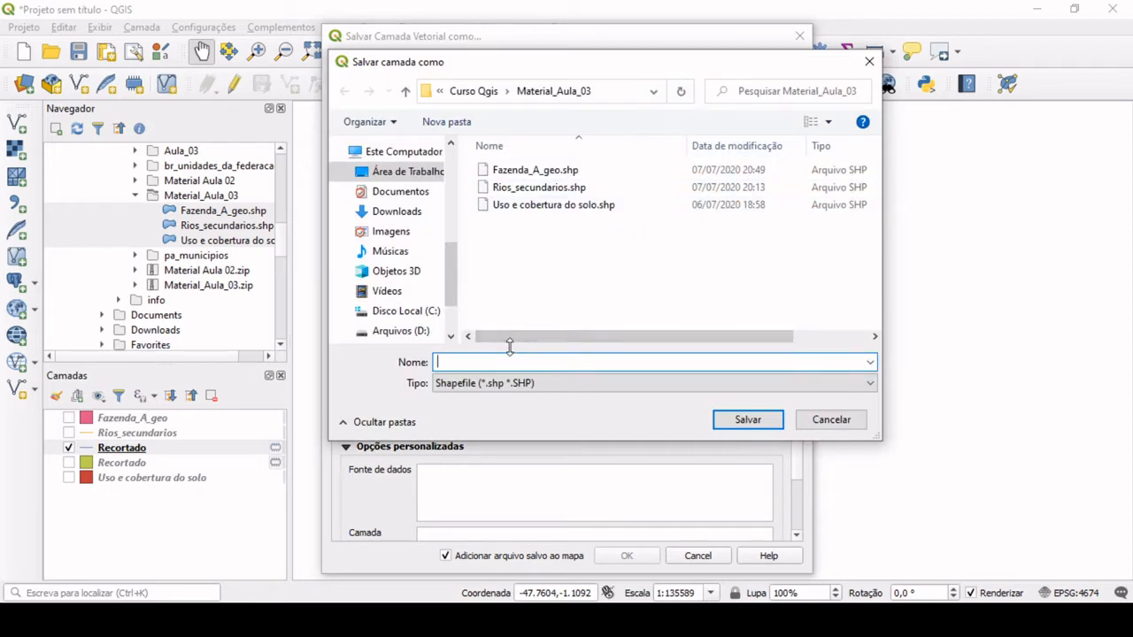
{"action": "type", "text": "rios_"}
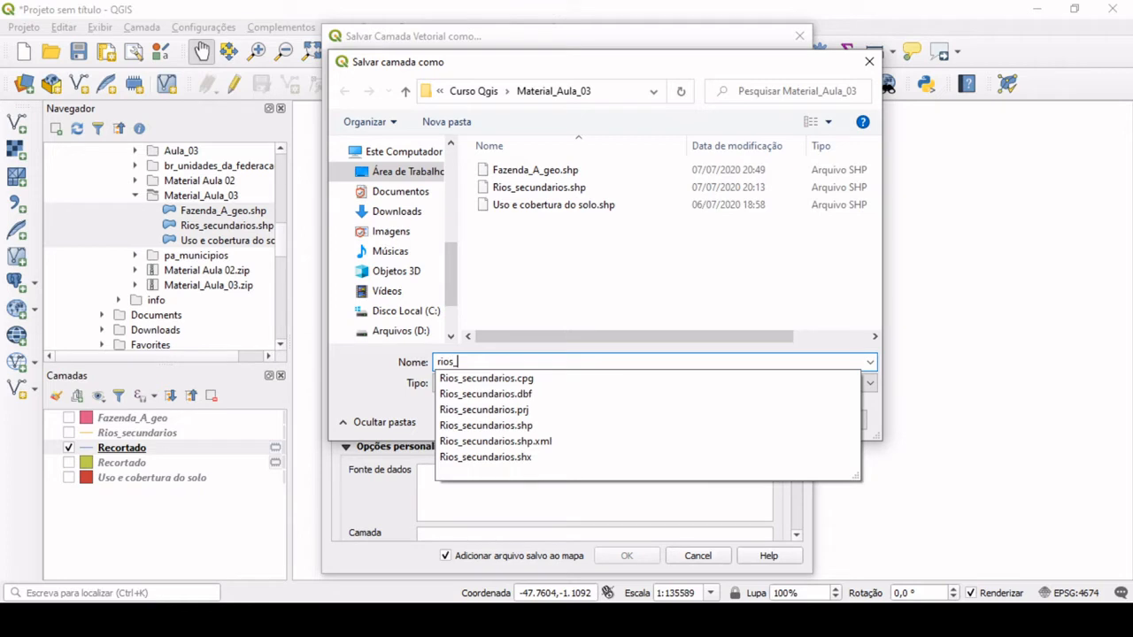
{"action": "type", "text": "utm"}
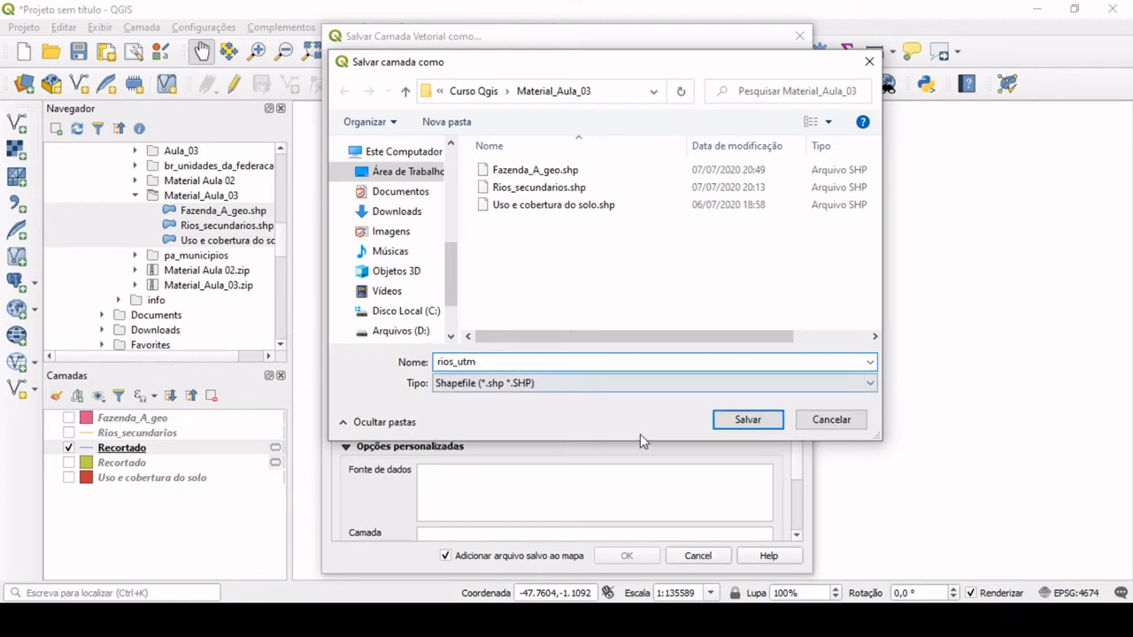
{"action": "left_click", "coordinate": [747, 420]}
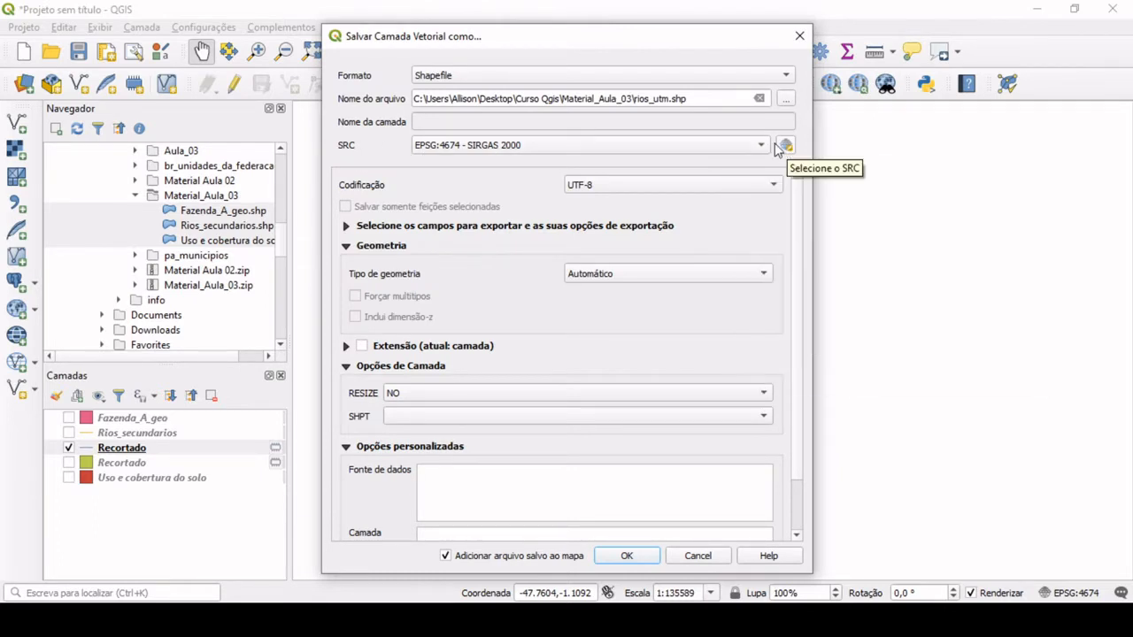
- Set the export's coordinate system to SIRGAS 2000 / UTM zone 23S (EPSG:31983), dismissing the antivirus alert, and save the rivers layer
{"action": "mouse_move", "coordinate": [577, 149]}
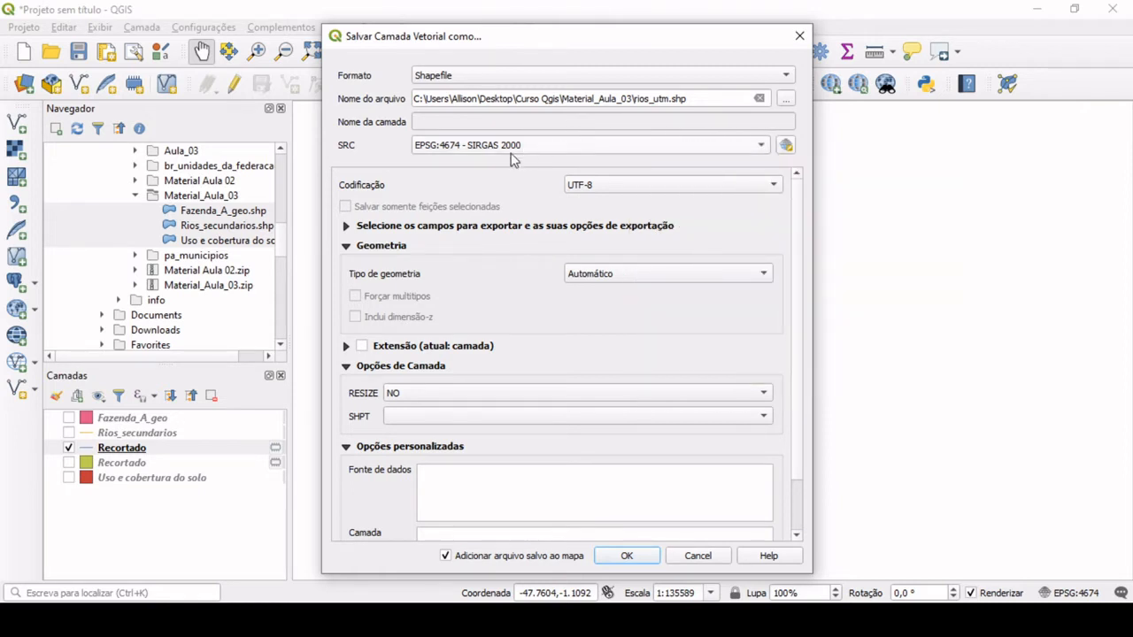
{"action": "left_click", "coordinate": [782, 146]}
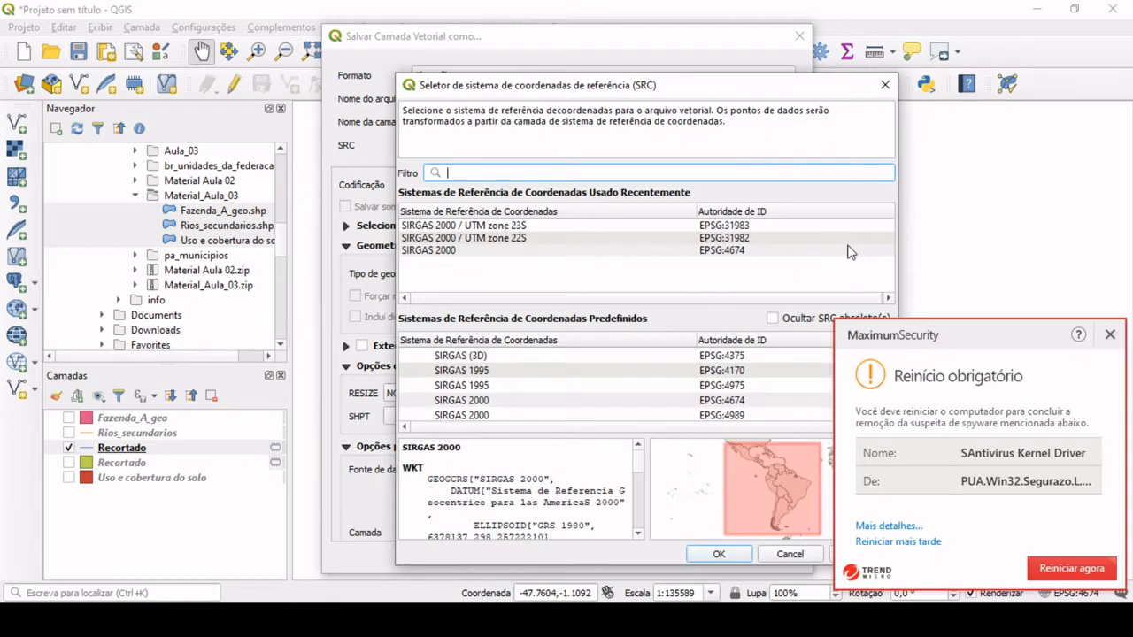
{"action": "left_click", "coordinate": [1111, 334]}
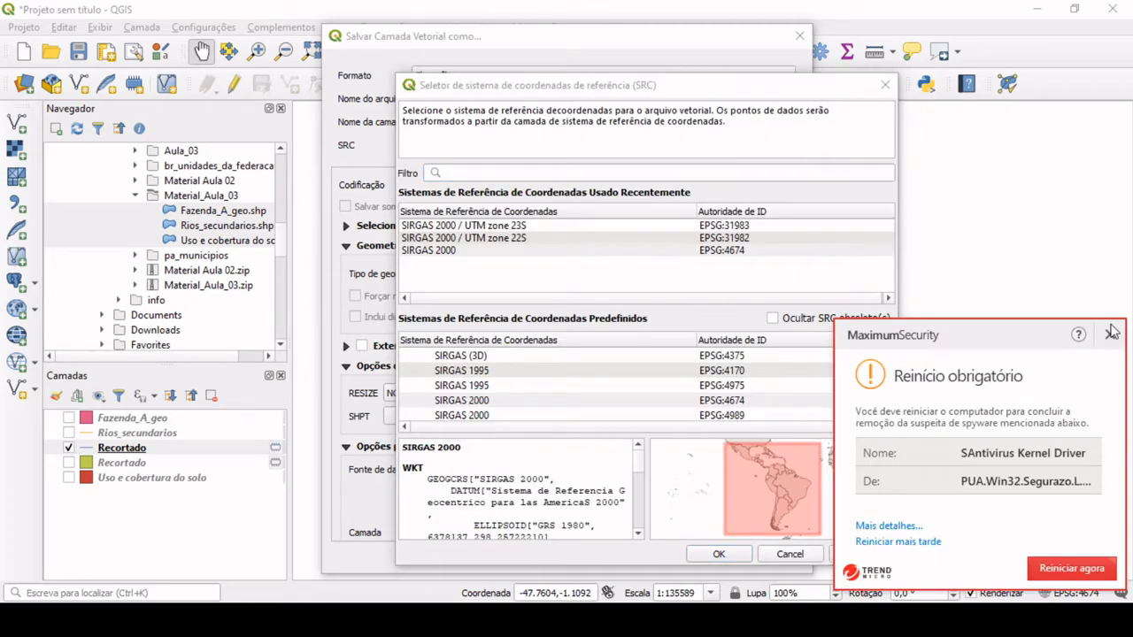
{"action": "left_click", "coordinate": [1111, 331]}
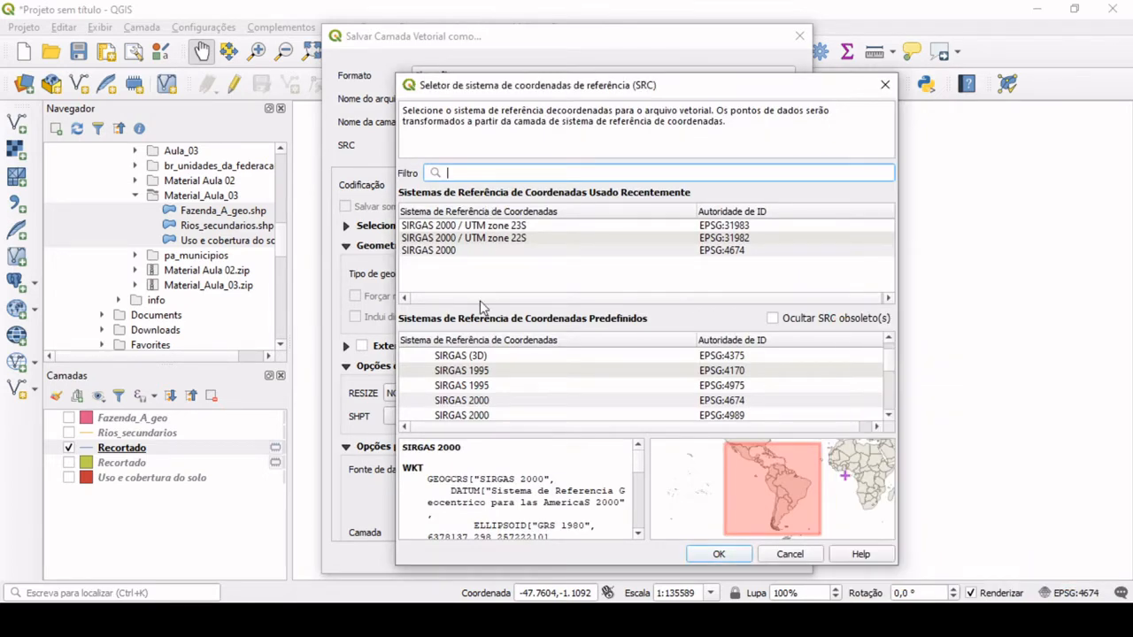
{"action": "left_click", "coordinate": [520, 229]}
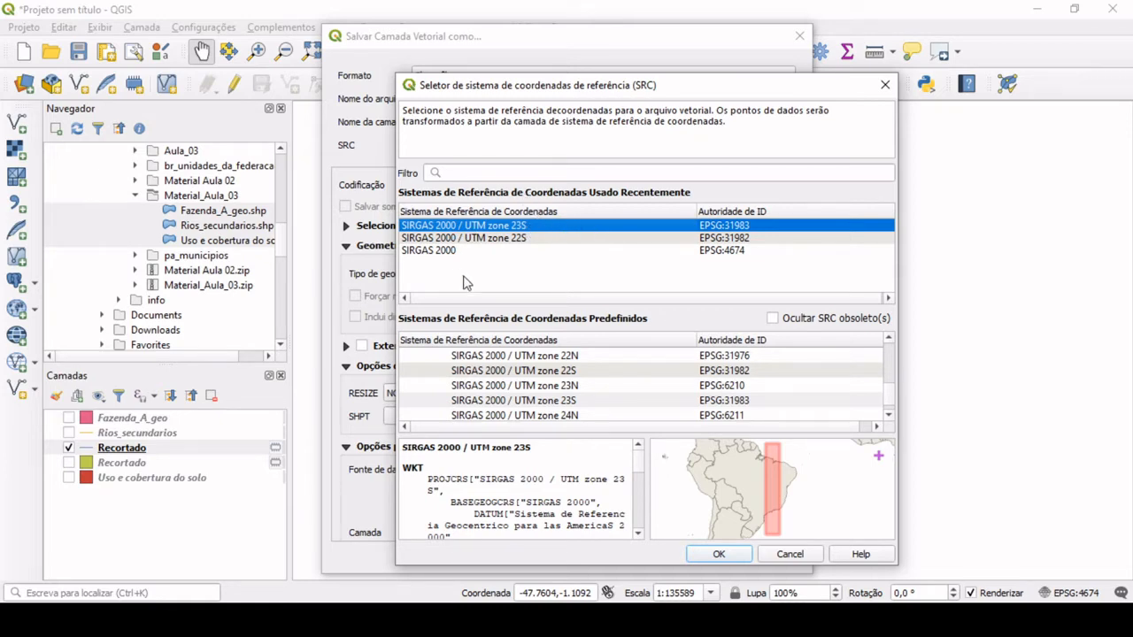
{"action": "left_click", "coordinate": [483, 174]}
{"action": "type", "text": "s"}
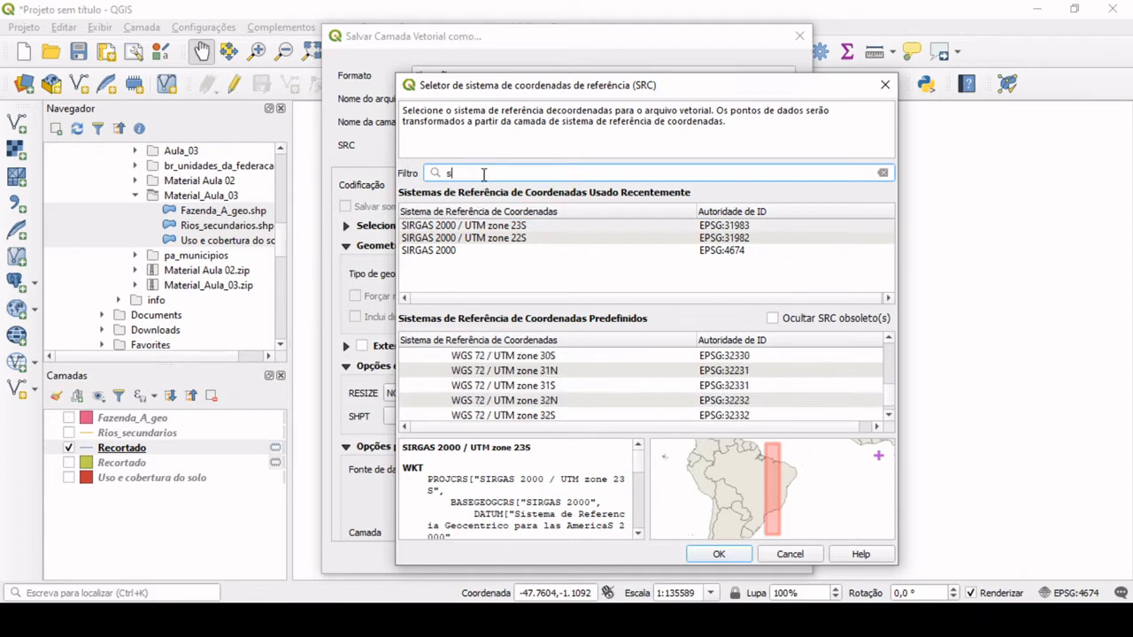
{"action": "type", "text": "irgas 20"}
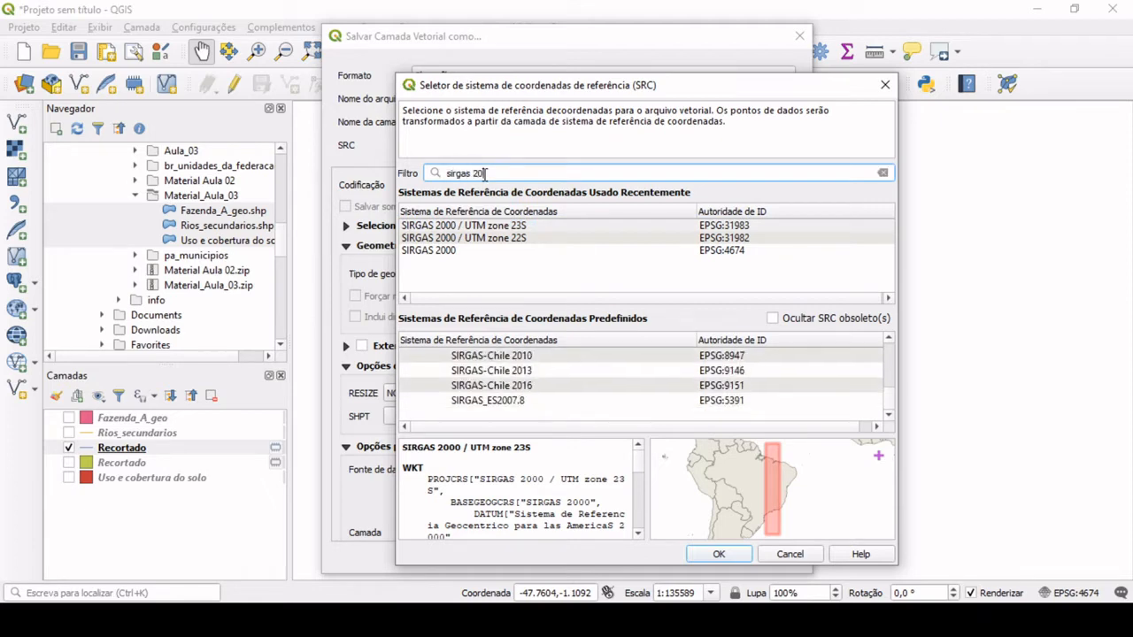
{"action": "type", "text": "00 / utm"}
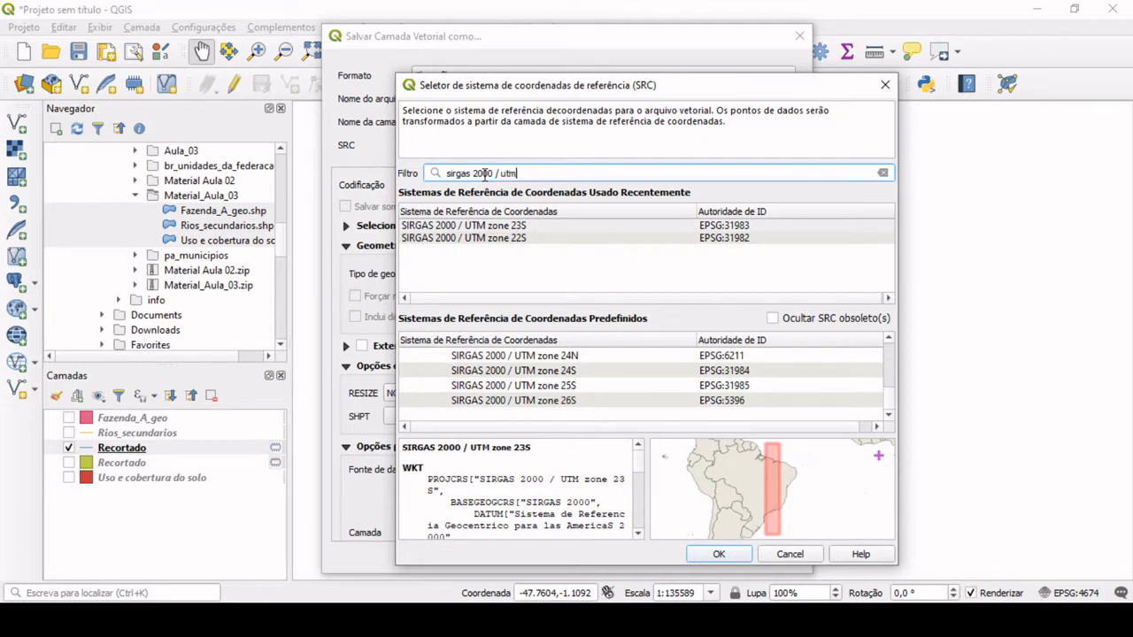
{"action": "type", "text": " zone 23"}
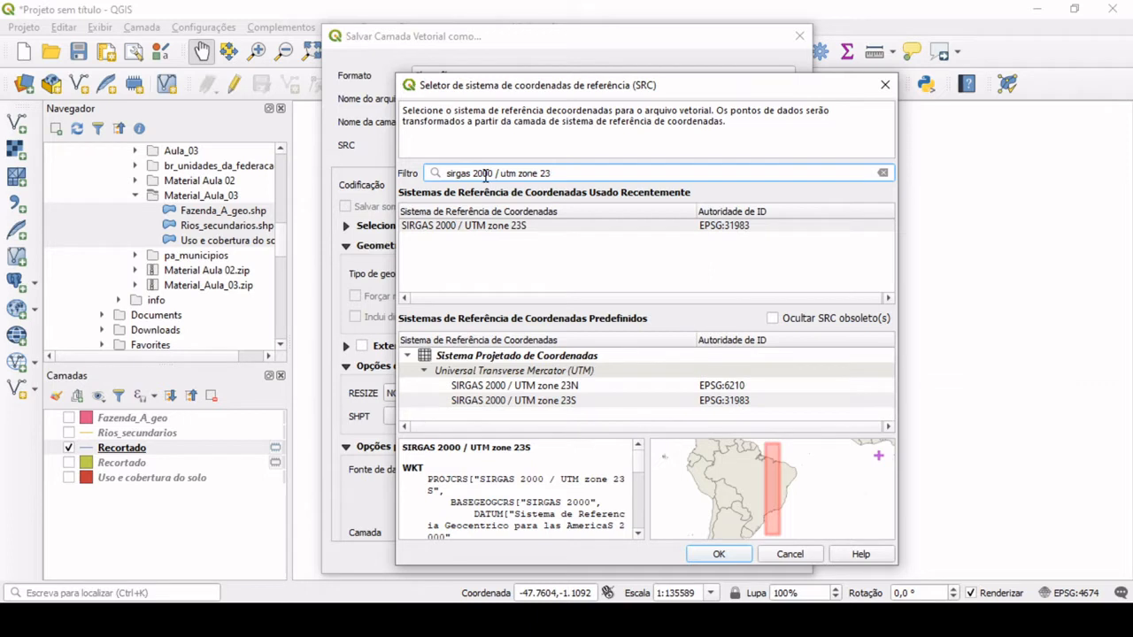
{"action": "type", "text": "s"}
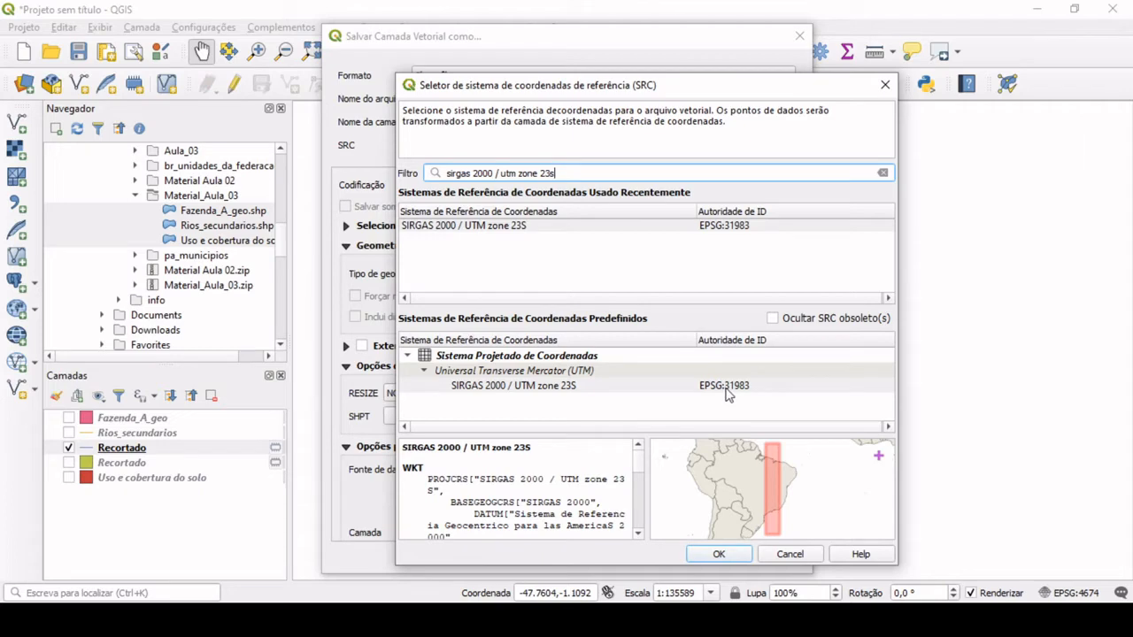
{"action": "left_click", "coordinate": [579, 387]}
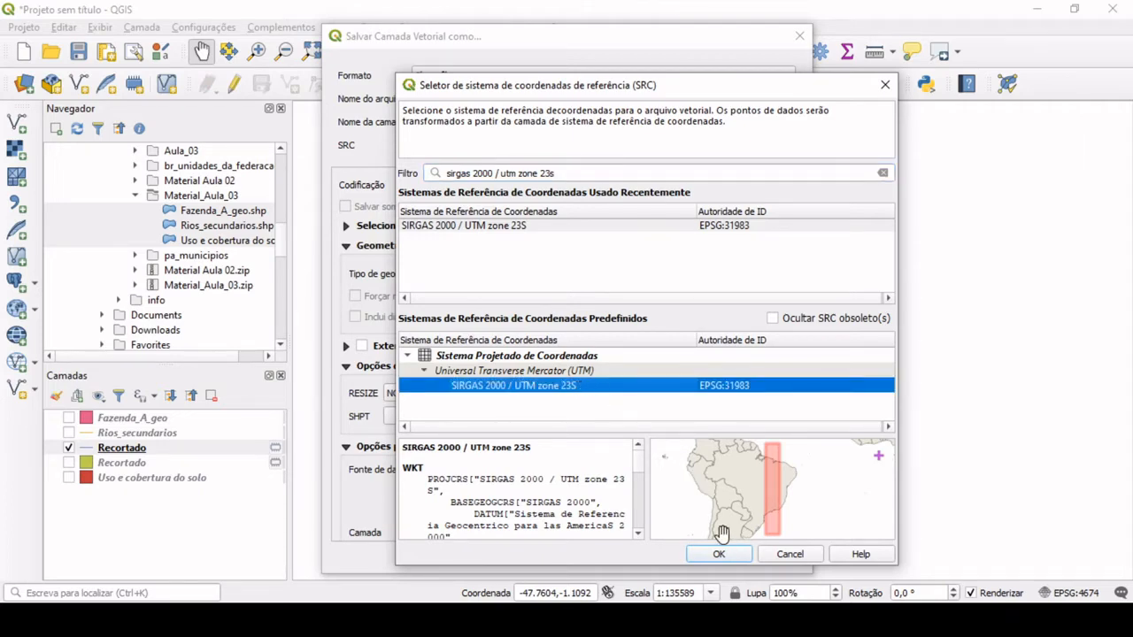
{"action": "left_click", "coordinate": [719, 554]}
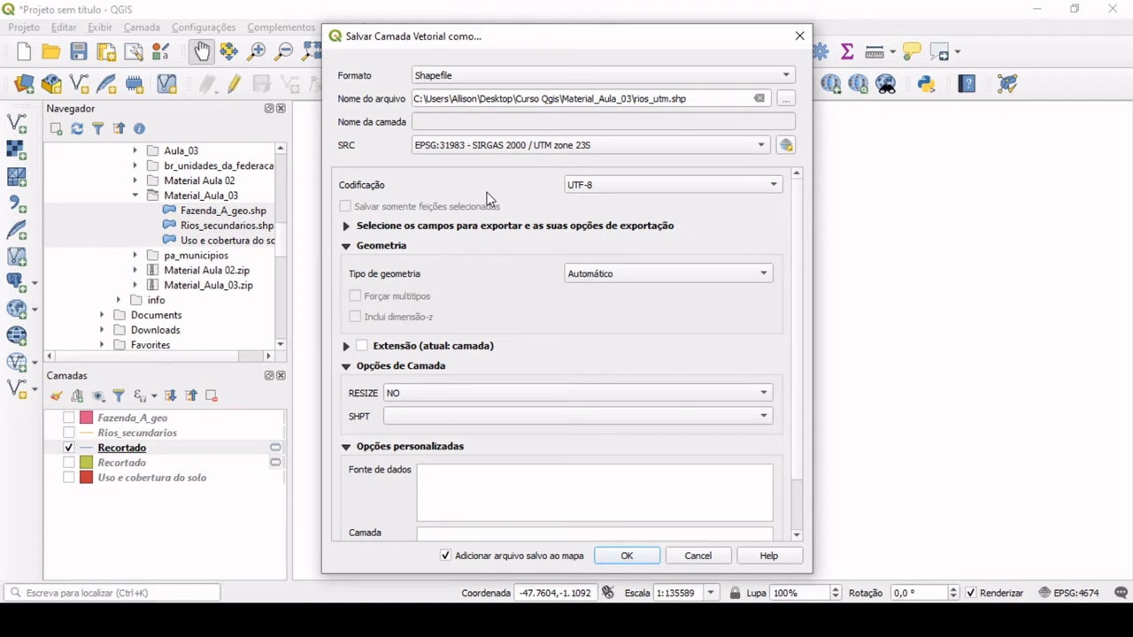
{"action": "left_click", "coordinate": [626, 556]}
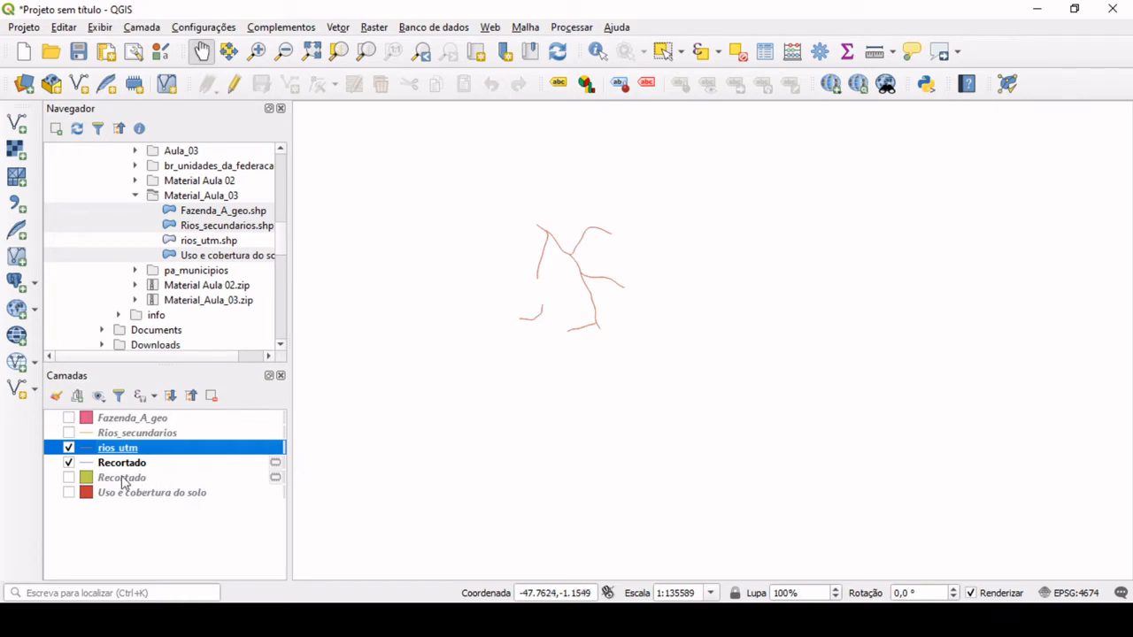
- Show the clipped land-use layer again beneath the river layers
{"action": "left_click", "coordinate": [77, 478]}
{"action": "left_click", "coordinate": [68, 478]}
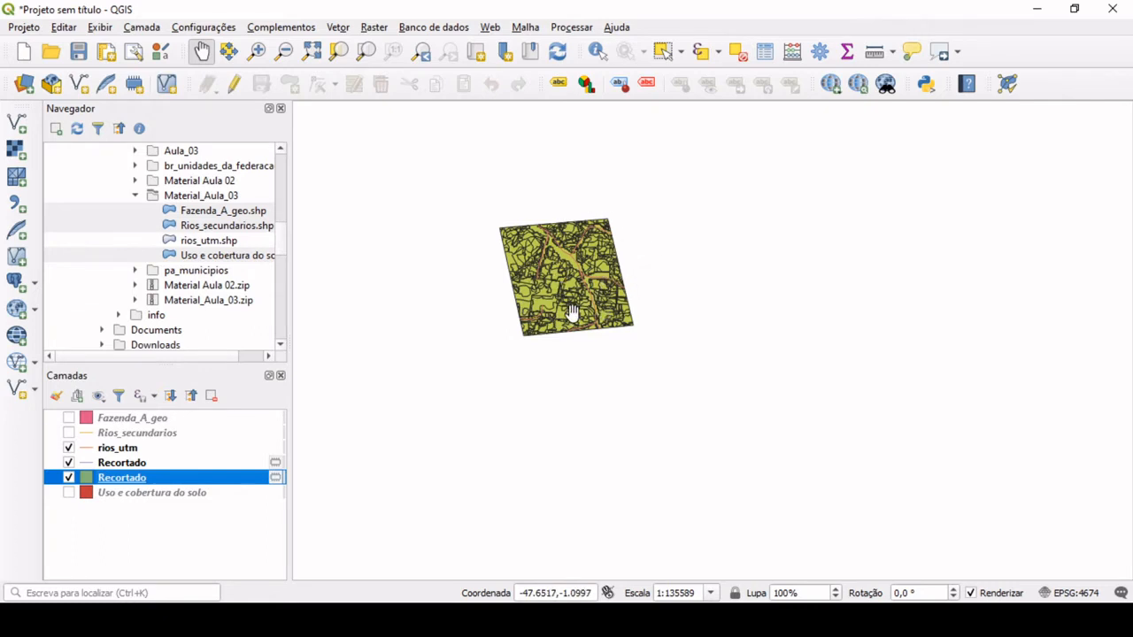
- Set up an export of the clipped land-use layer as a Shapefile named uso e cobertura_utm in the Material_Aula_03 folder
{"action": "right_click", "coordinate": [184, 482]}
{"action": "mouse_move", "coordinate": [294, 430]}
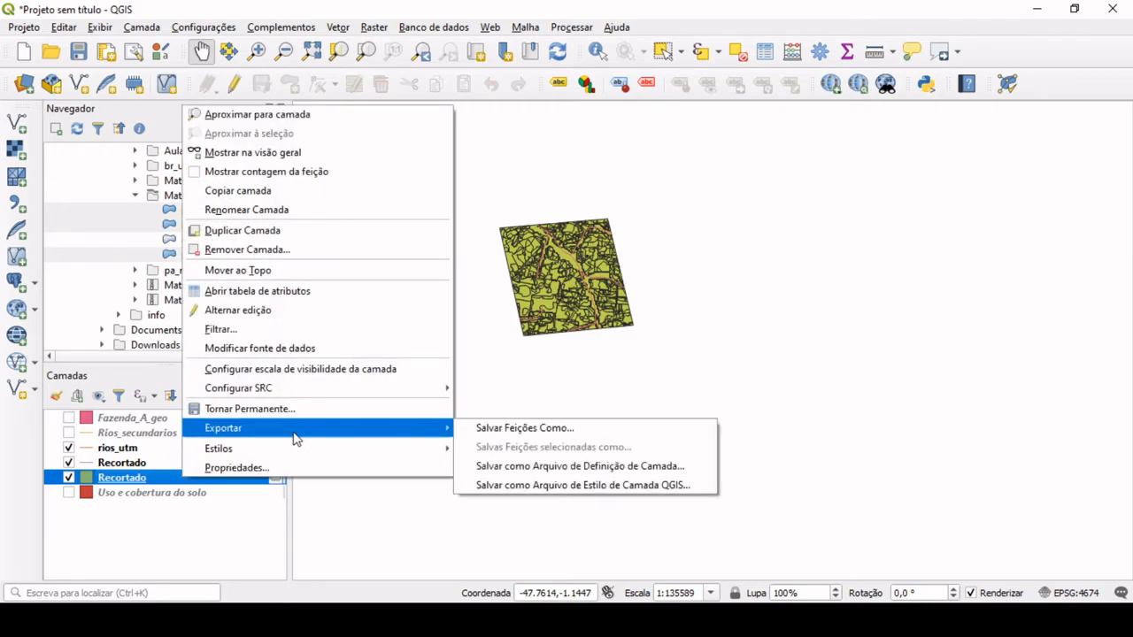
{"action": "left_click", "coordinate": [499, 428]}
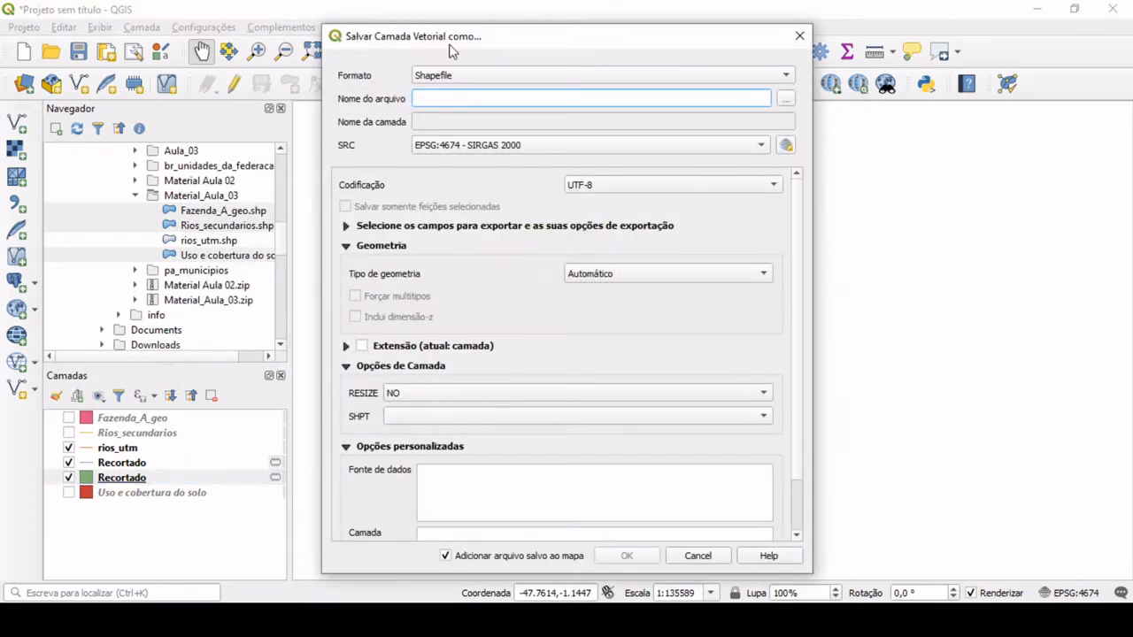
{"action": "left_click", "coordinate": [785, 99]}
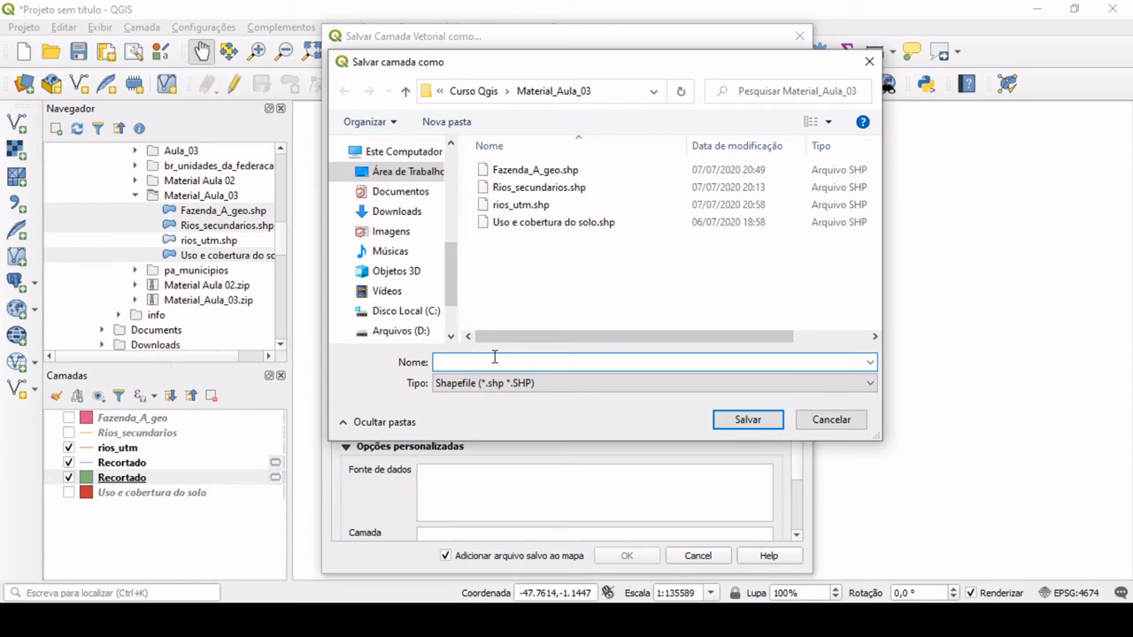
{"action": "type", "text": "uso e"}
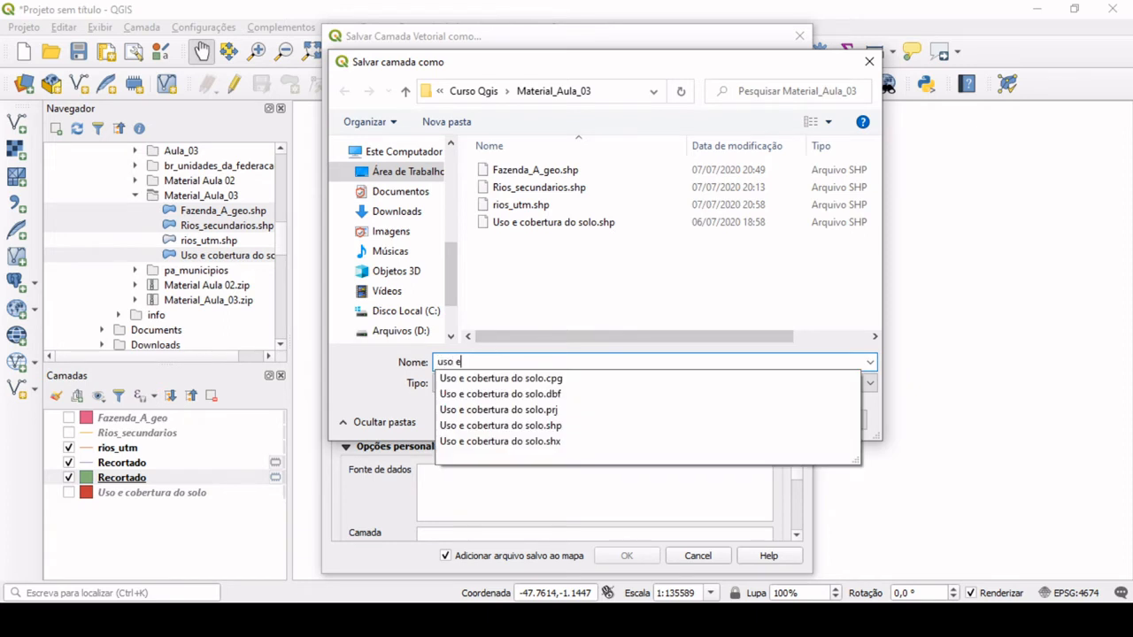
{"action": "type", "text": " cobertura_utm"}
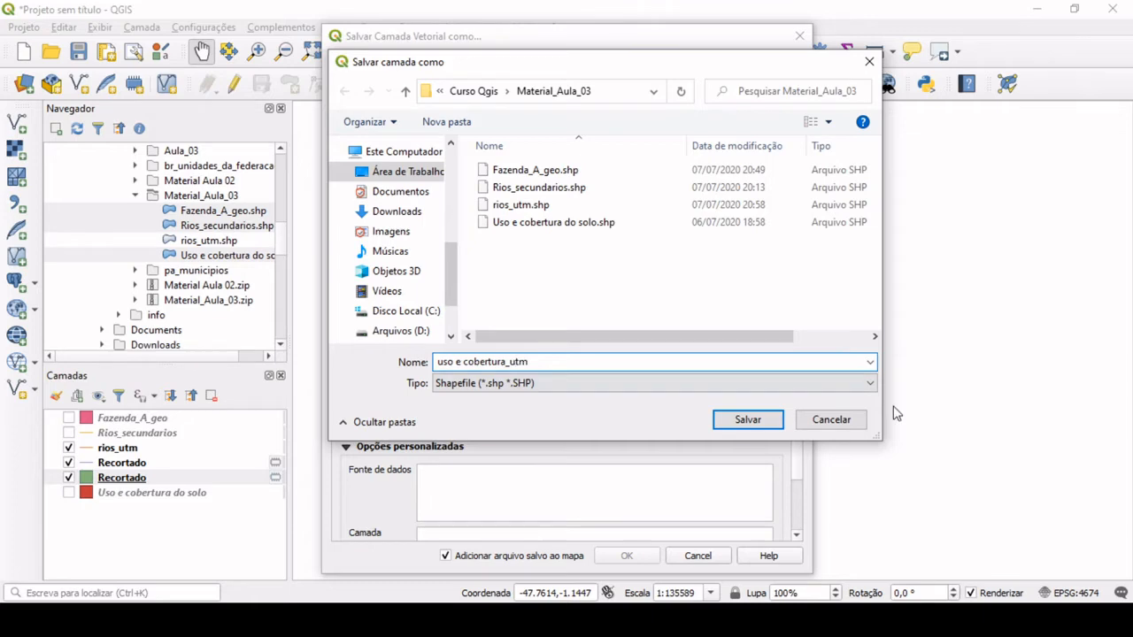
{"action": "left_click", "coordinate": [758, 416]}
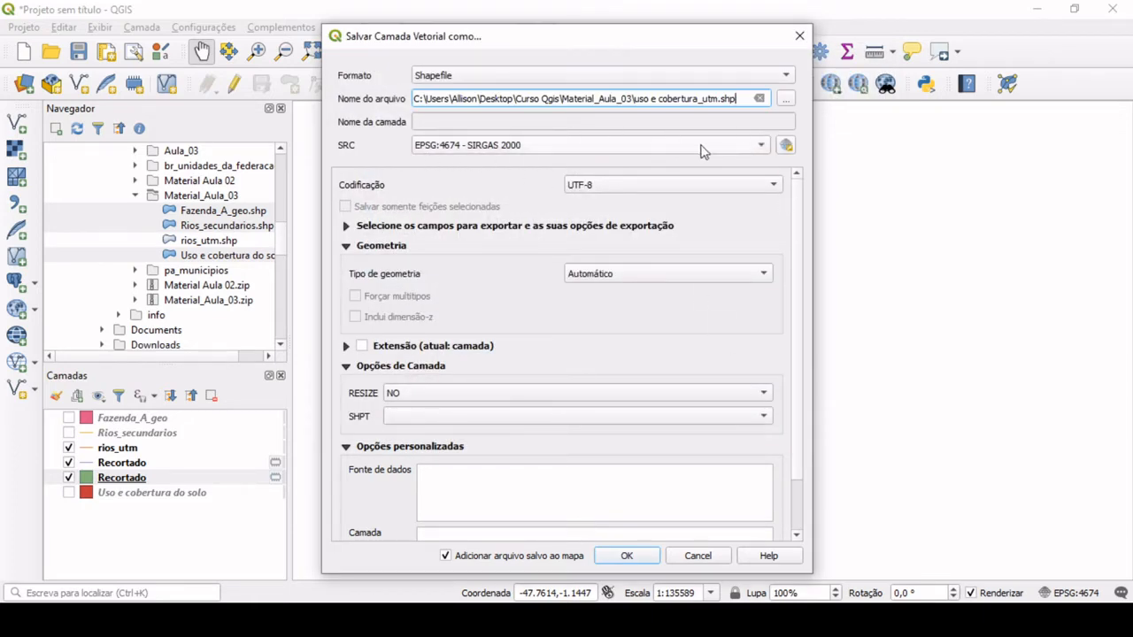
- Set the land-use export's coordinate system to SIRGAS 2000 / UTM zone 23S (EPSG:31983) and save the layer
{"action": "left_click", "coordinate": [574, 145]}
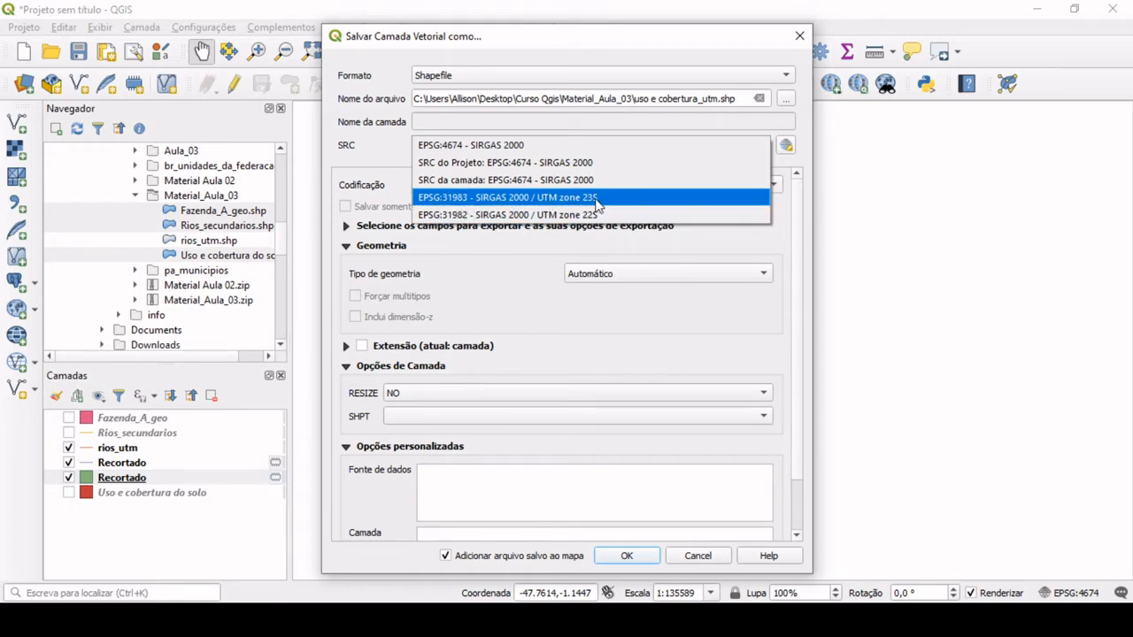
{"action": "left_click", "coordinate": [502, 198]}
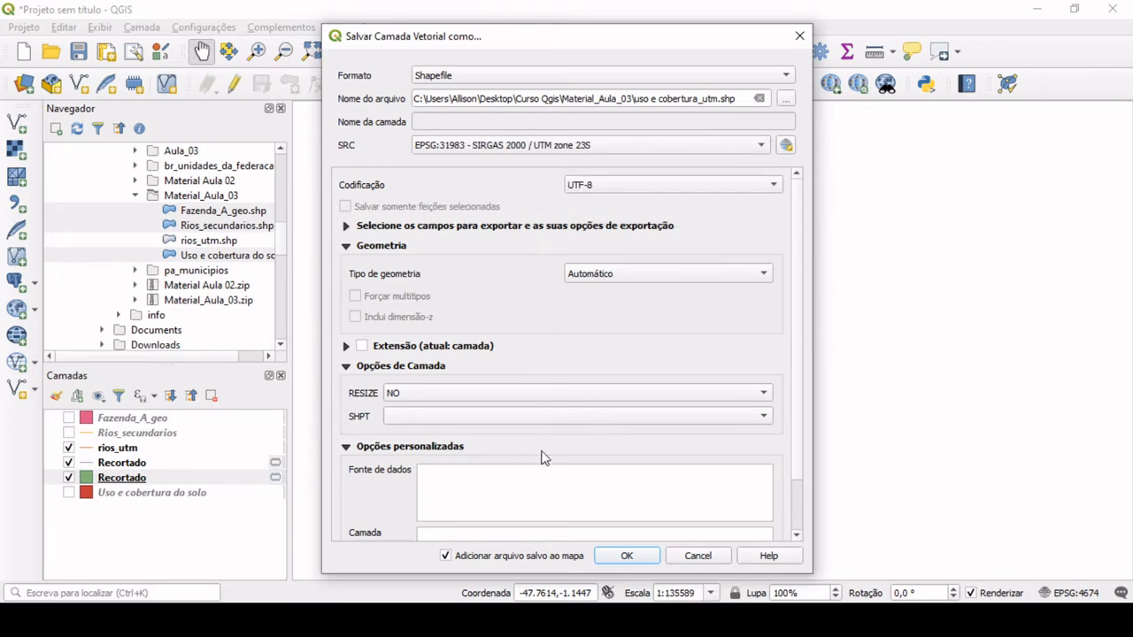
{"action": "left_click", "coordinate": [626, 556]}
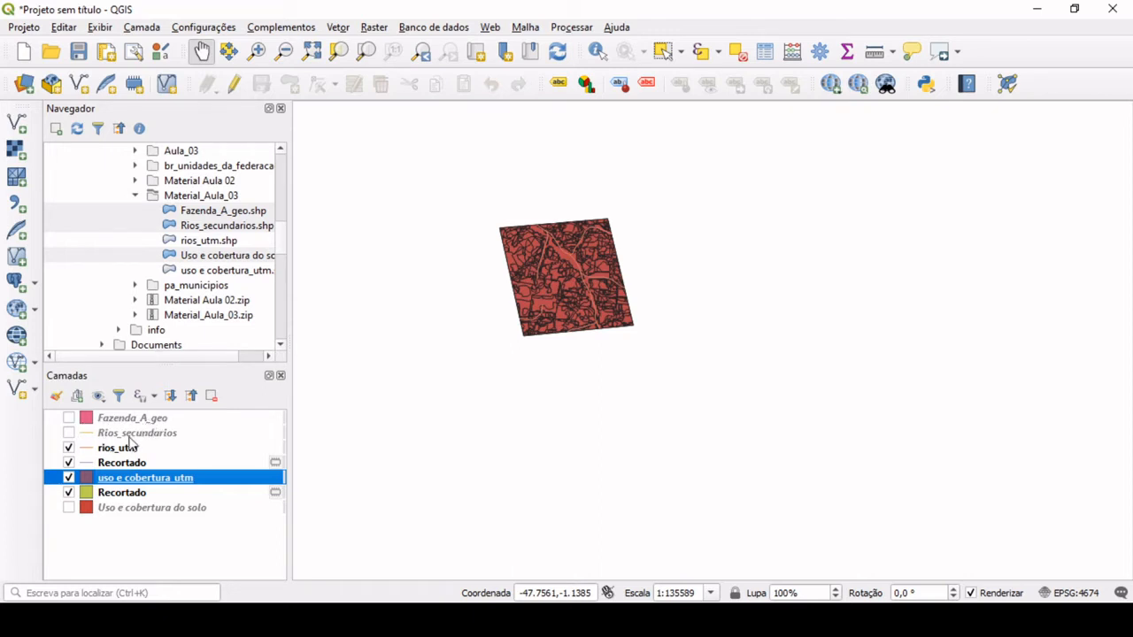
- Remove Rios_secundarios, Uso e cobertura do solo and both temporary Recortado layers from the project
{"action": "left_click", "coordinate": [152, 437]}
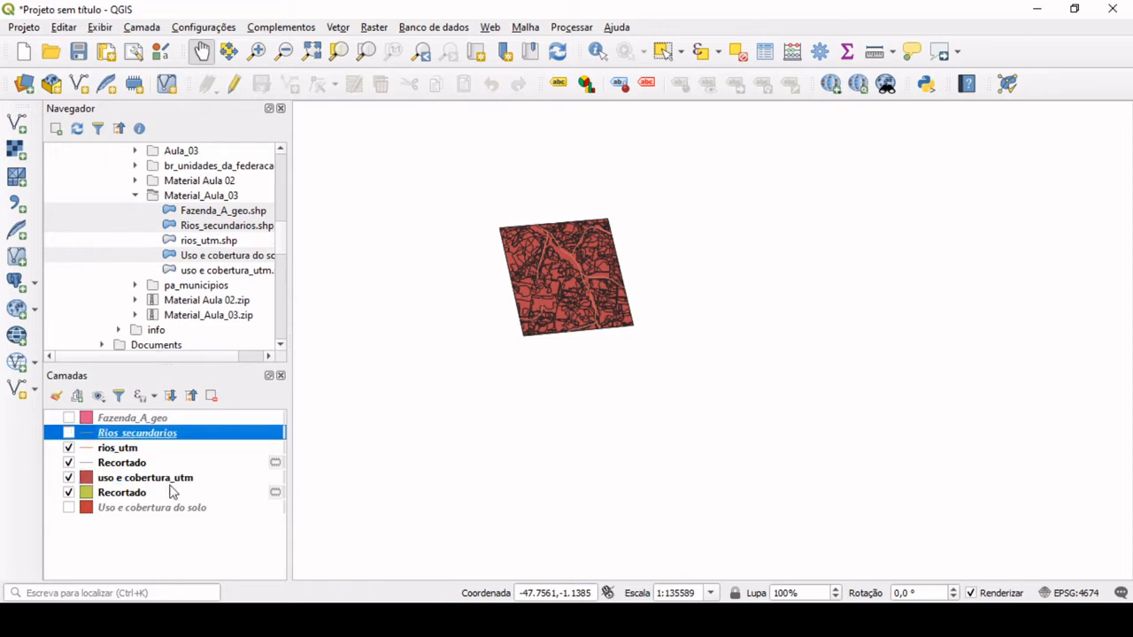
{"action": "left_click", "coordinate": [128, 463], "text": "ctrl"}
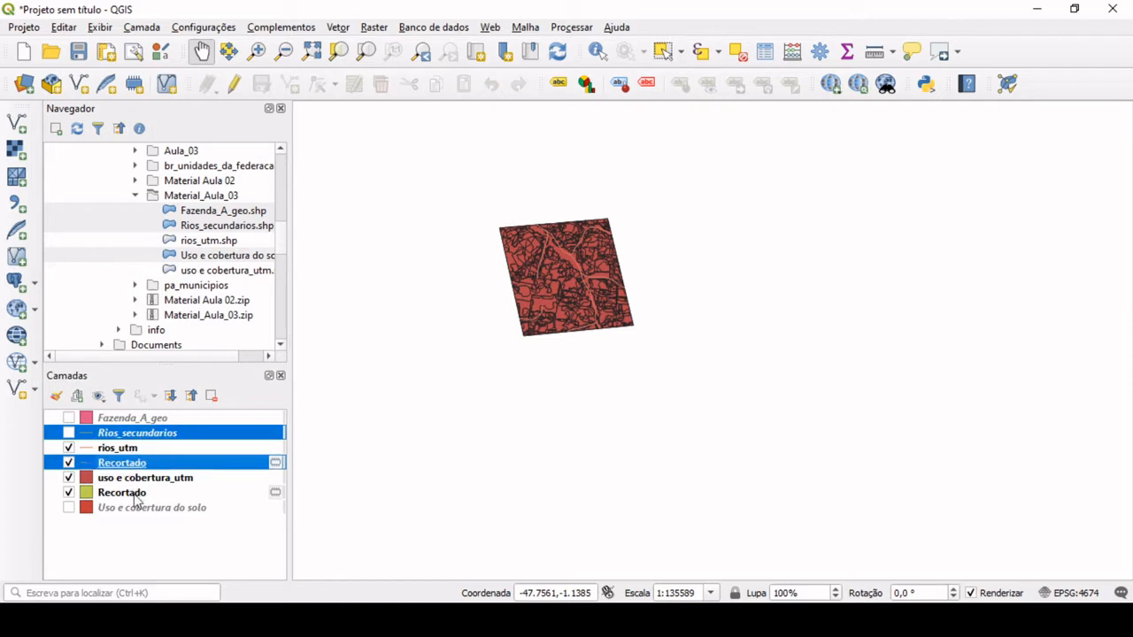
{"action": "left_click", "coordinate": [134, 495], "text": "ctrl"}
{"action": "left_click", "coordinate": [152, 511], "text": "ctrl"}
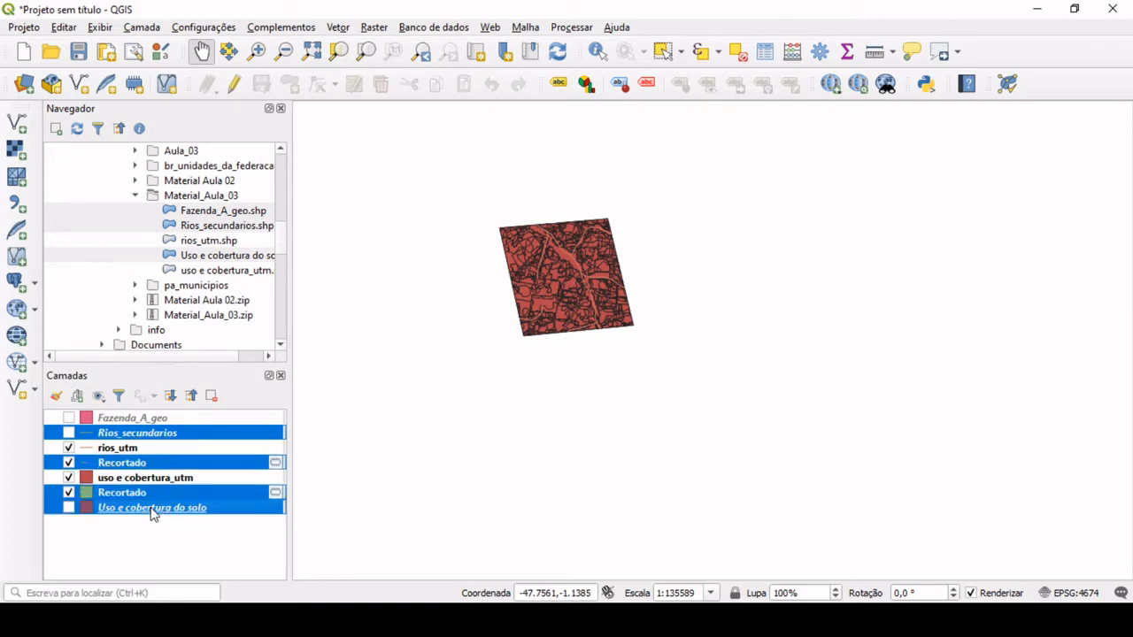
{"action": "right_click", "coordinate": [152, 512]}
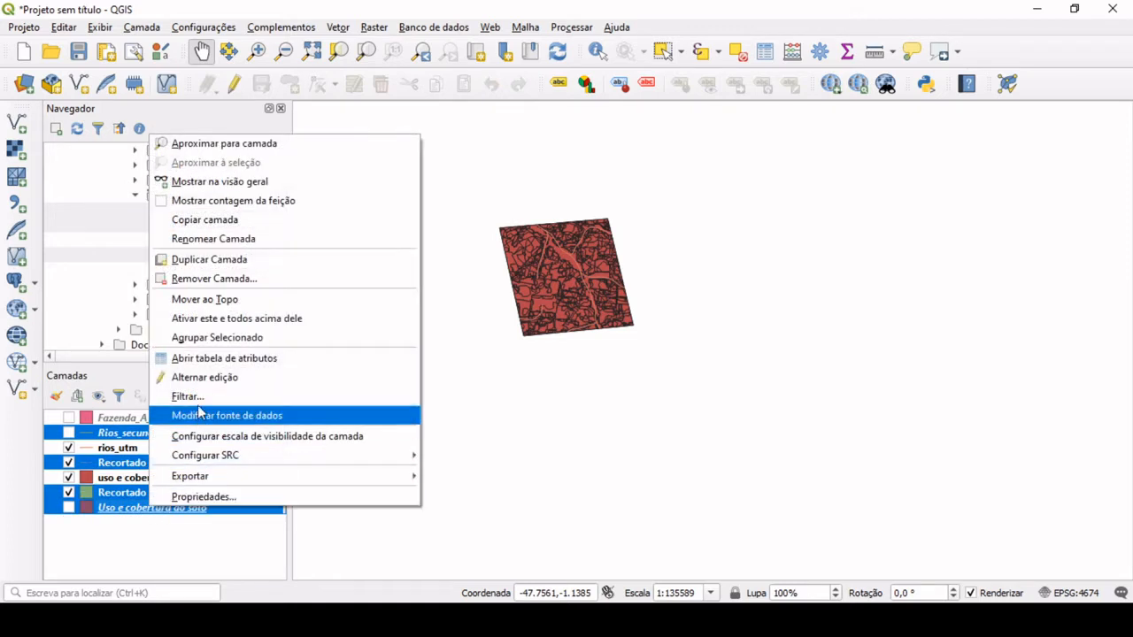
{"action": "left_click", "coordinate": [211, 279]}
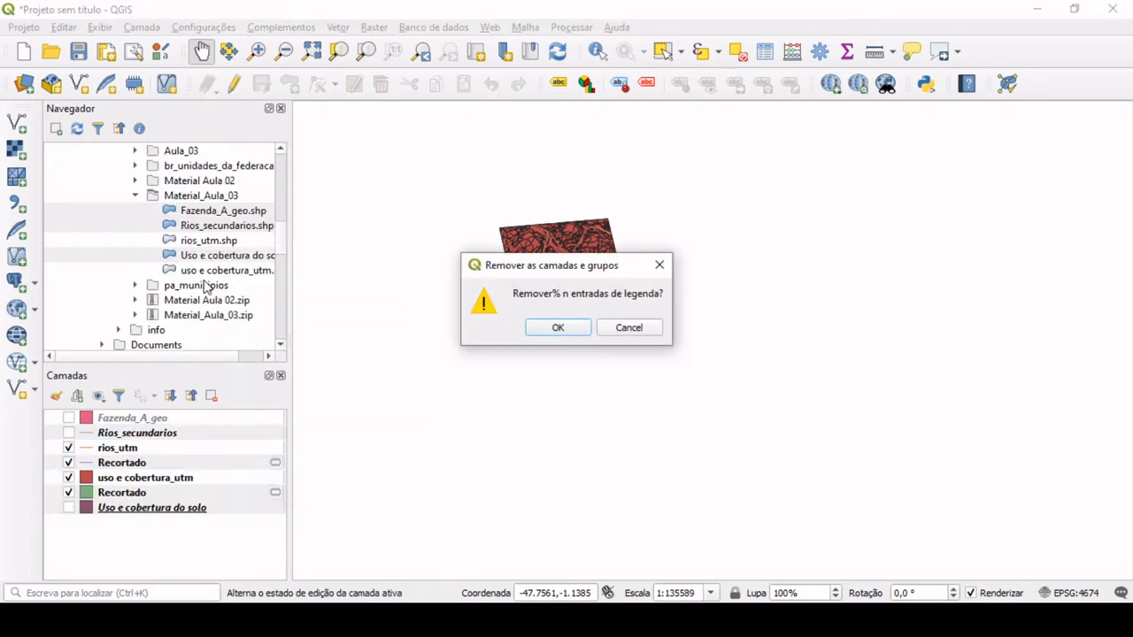
{"action": "left_click", "coordinate": [557, 327]}
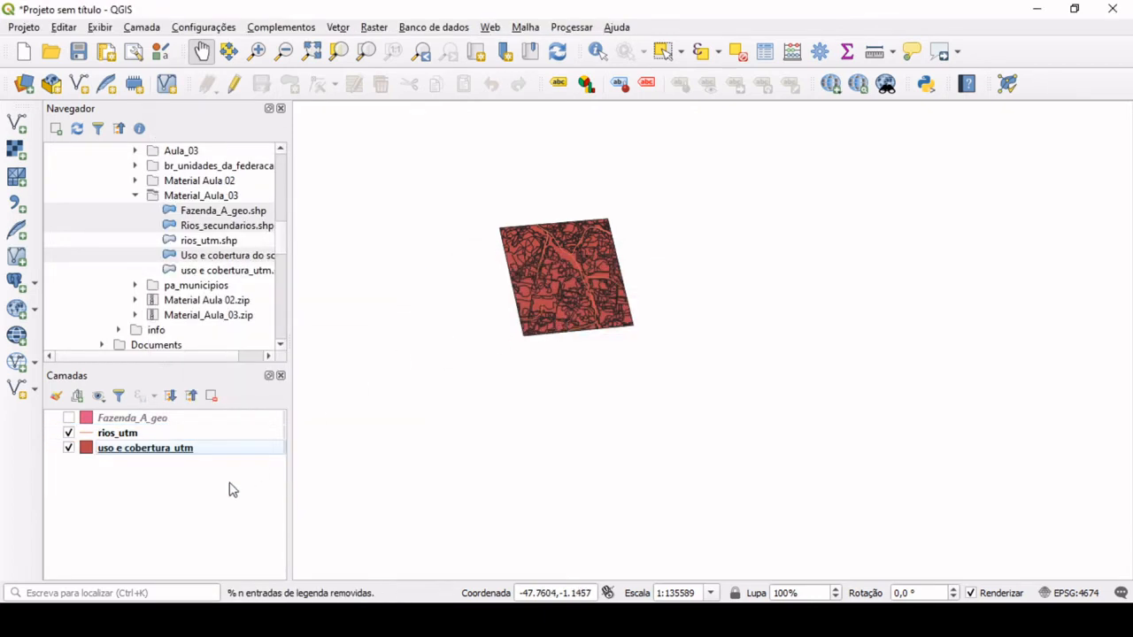
- Move Fazenda_A_geo to the end of the layer order and leave only rios_utm visible on the map
{"action": "left_click", "coordinate": [125, 420]}
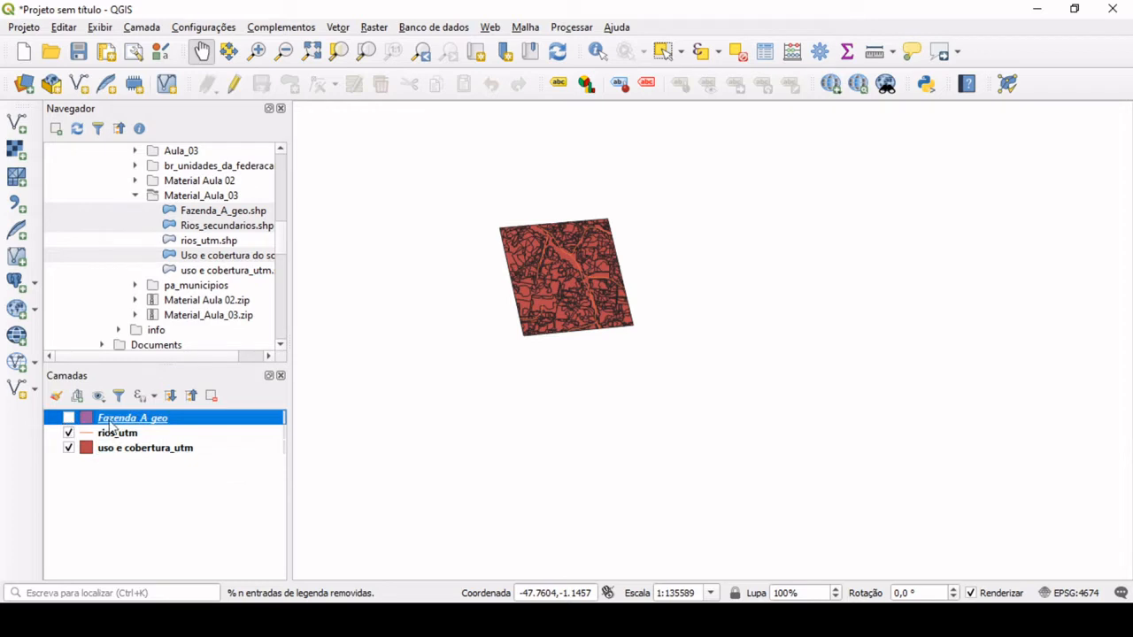
{"action": "left_click", "coordinate": [69, 417]}
{"action": "mouse_move", "coordinate": [84, 420]}
{"action": "left_mouse_down"}
{"action": "mouse_move", "coordinate": [115, 431]}
{"action": "mouse_move", "coordinate": [134, 463]}
{"action": "mouse_move", "coordinate": [105, 474]}
{"action": "left_mouse_up"}
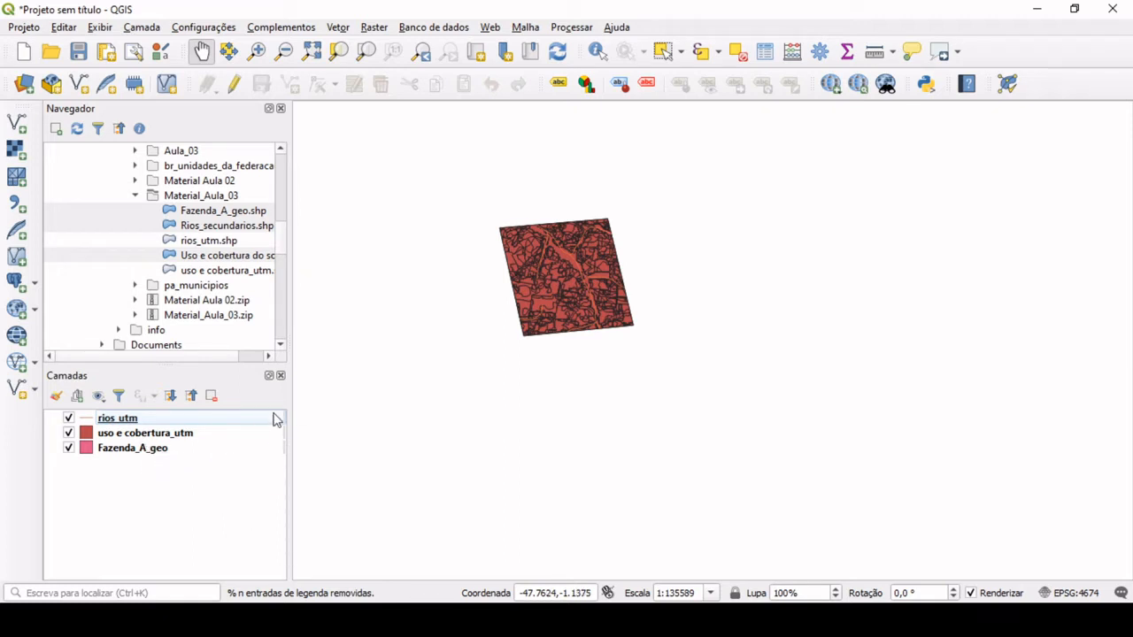
{"action": "left_click", "coordinate": [69, 433]}
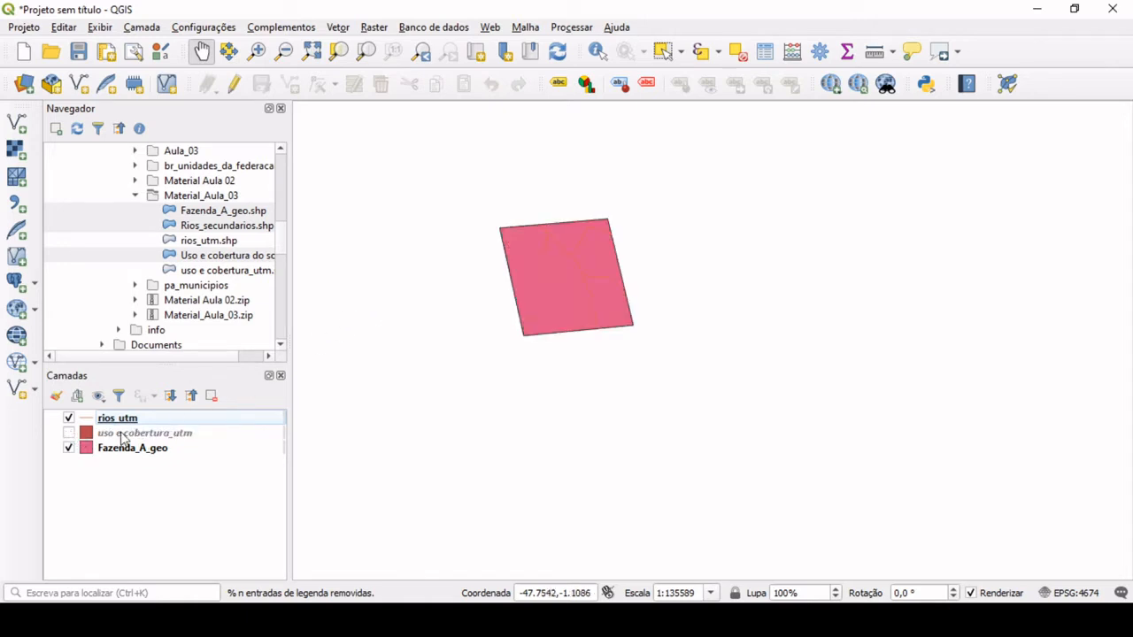
{"action": "left_click", "coordinate": [69, 448]}
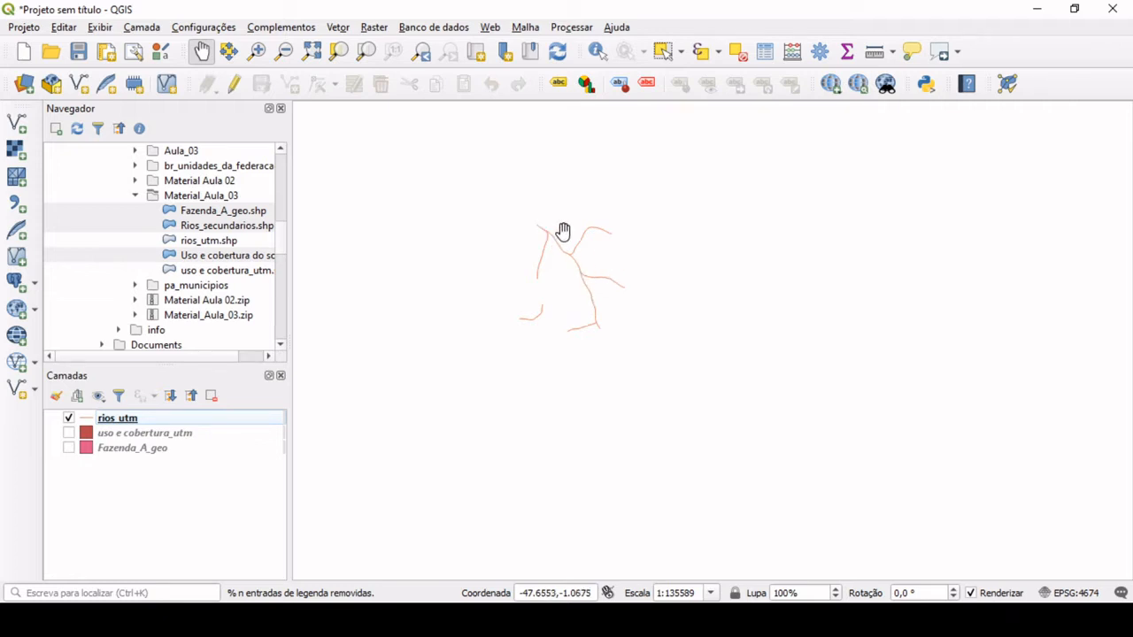
- Buffer the rios_utm layer by 15 metres into a temporary layer
{"action": "left_click", "coordinate": [341, 30]}
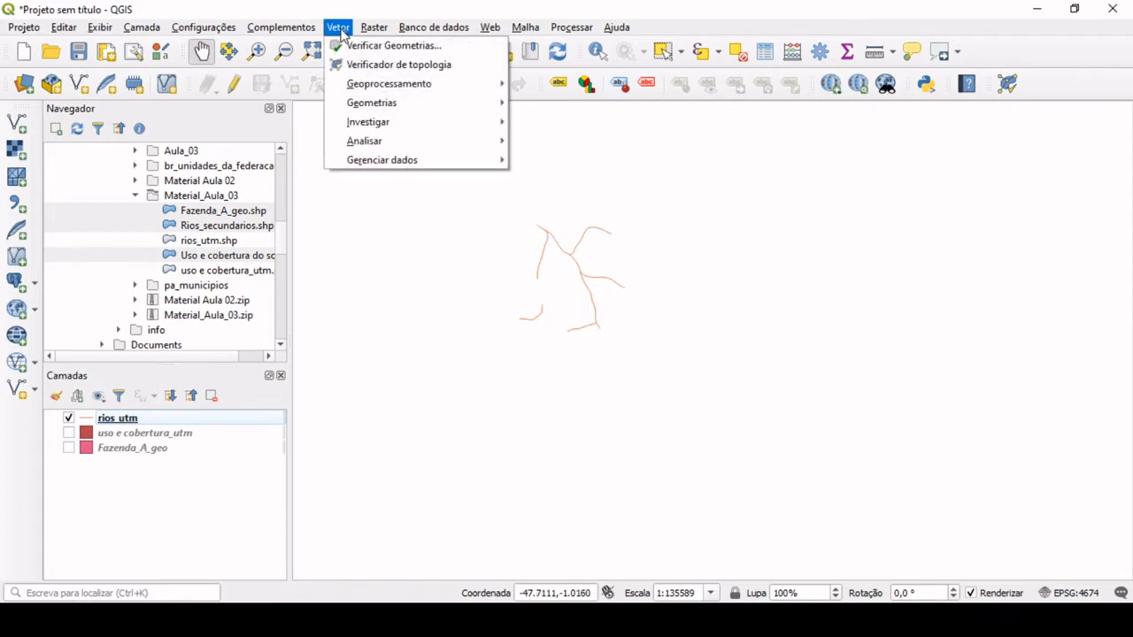
{"action": "mouse_move", "coordinate": [381, 94]}
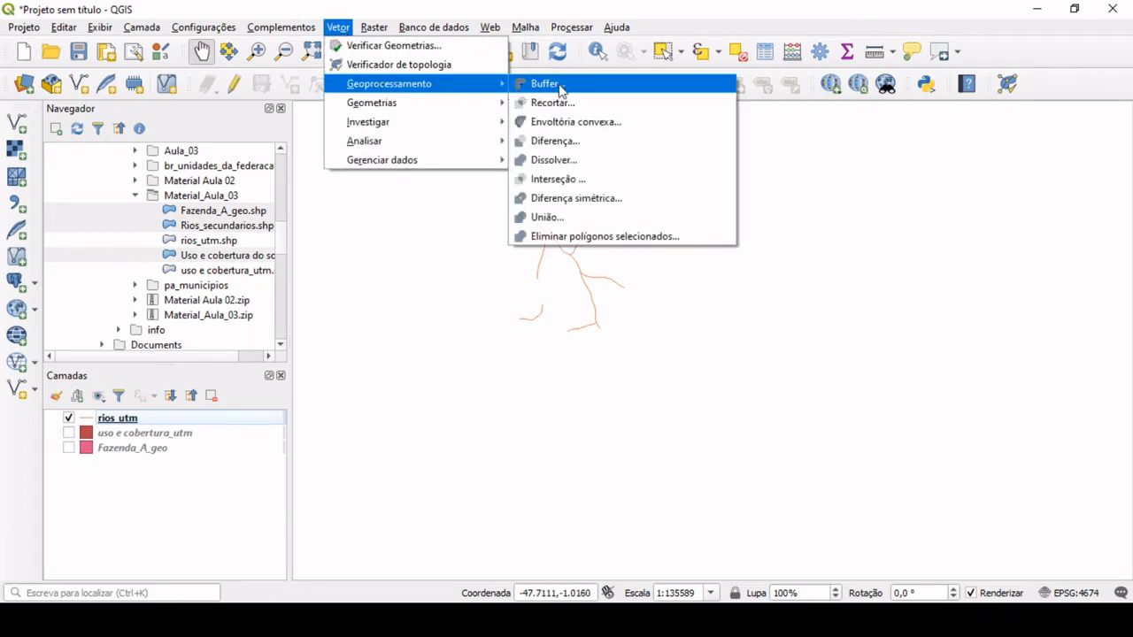
{"action": "left_click", "coordinate": [592, 88]}
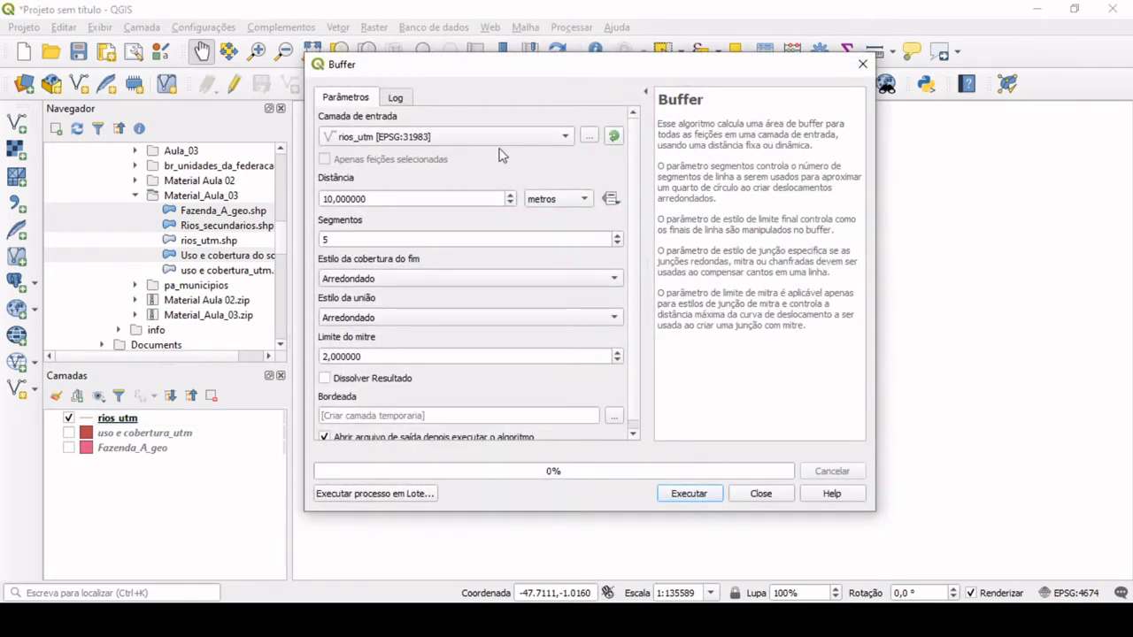
{"action": "left_click", "coordinate": [435, 139]}
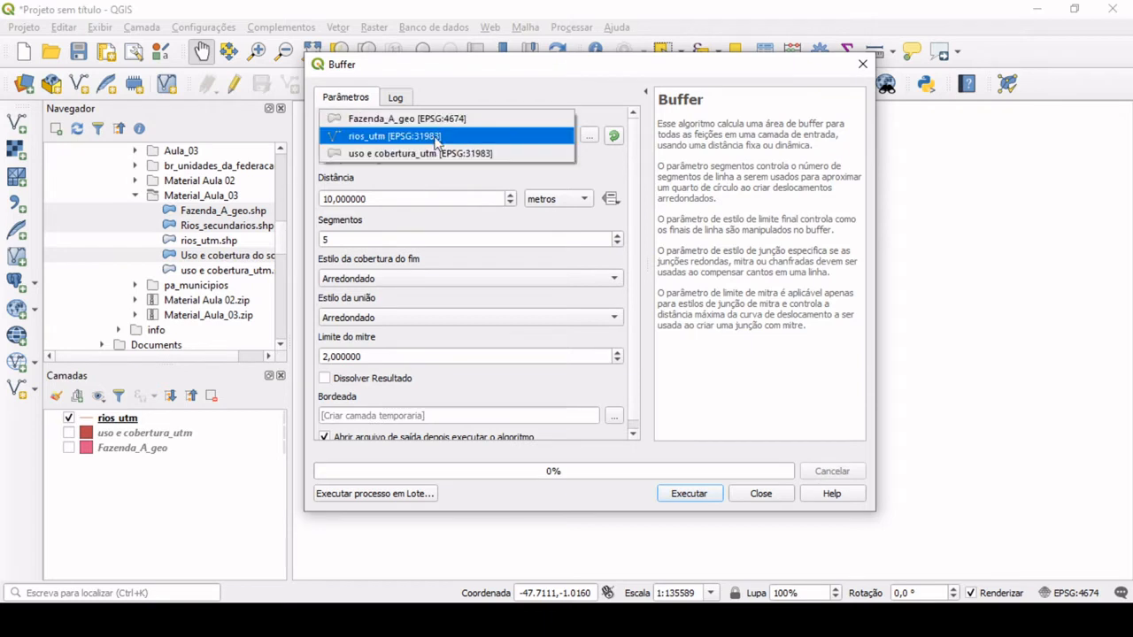
{"action": "left_click", "coordinate": [409, 138]}
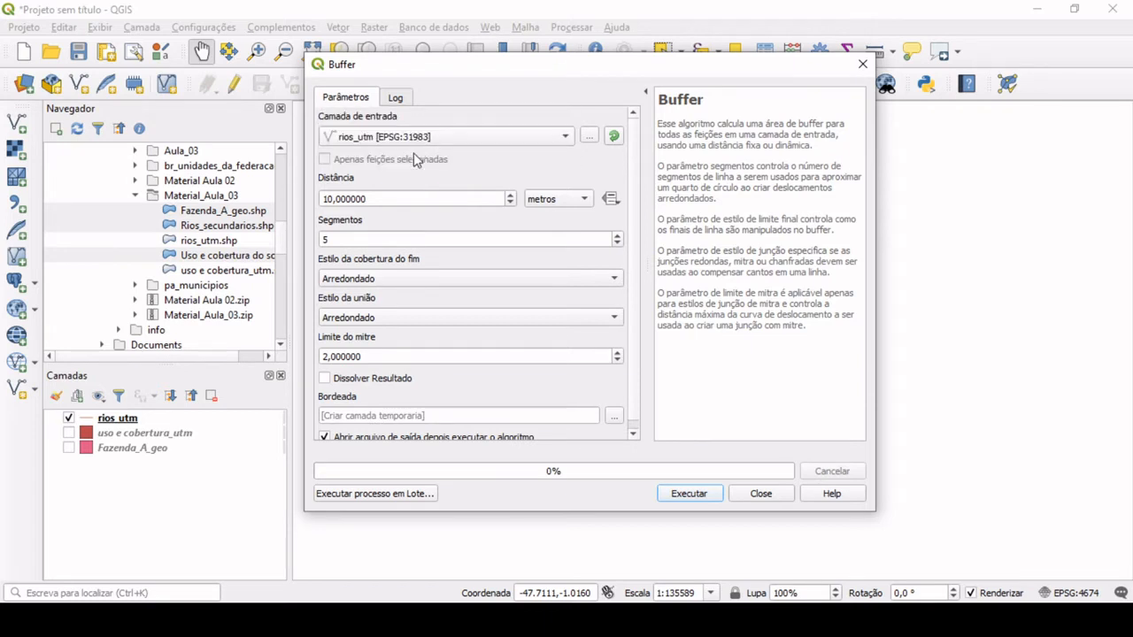
{"action": "left_click_drag", "start_coordinate": [383, 201], "coordinate": [320, 198]}
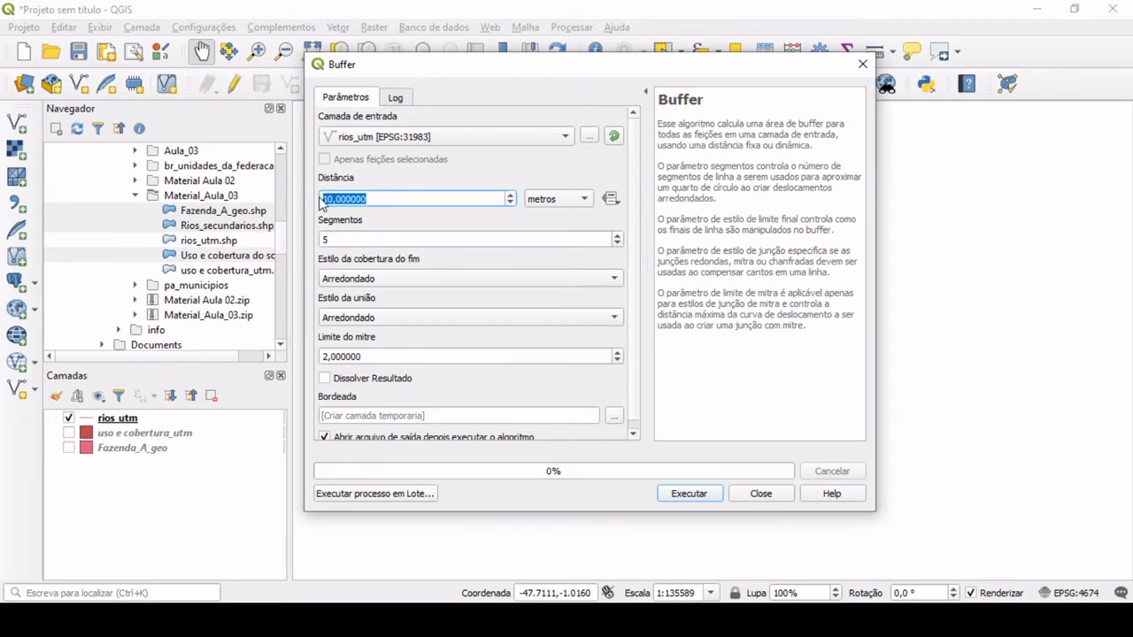
{"action": "type", "text": "15"}
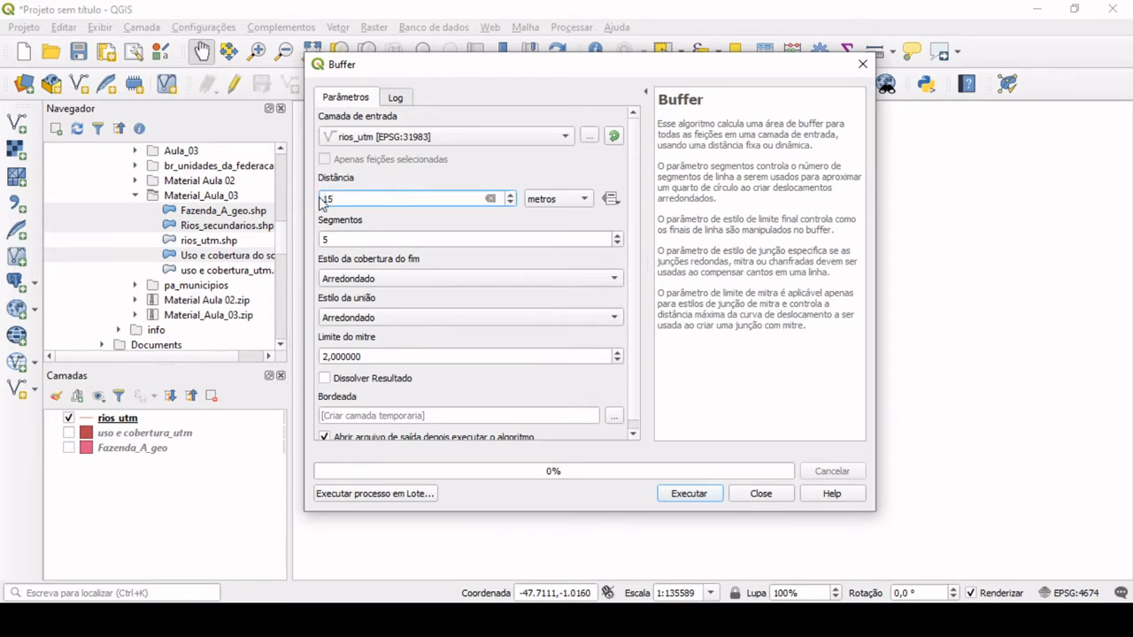
{"action": "left_click", "coordinate": [557, 206]}
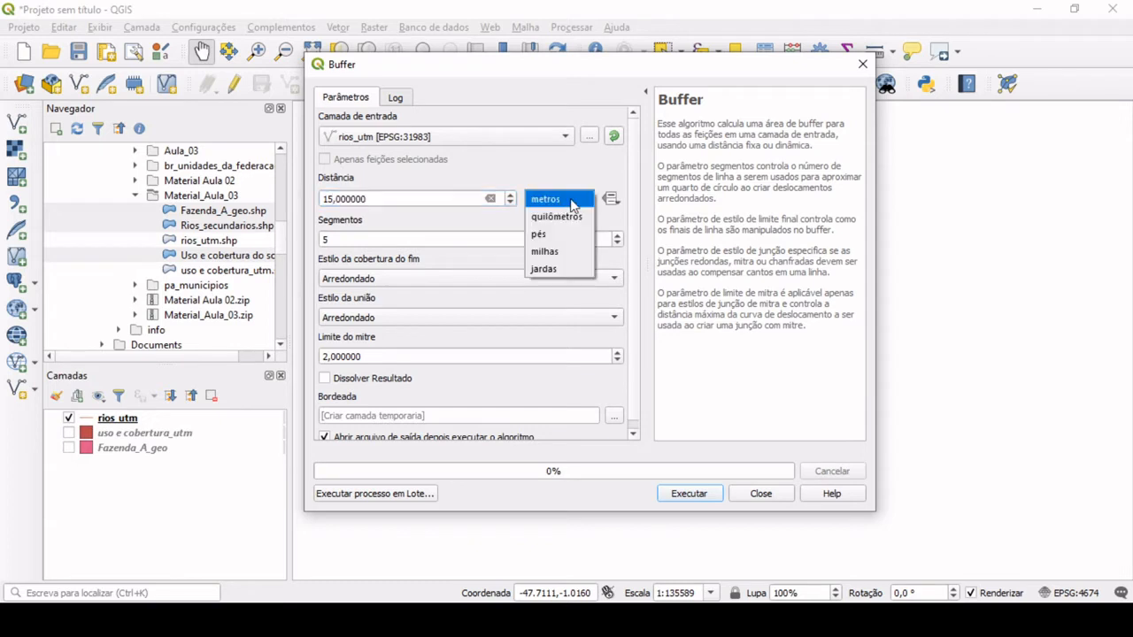
{"action": "left_click", "coordinate": [572, 202]}
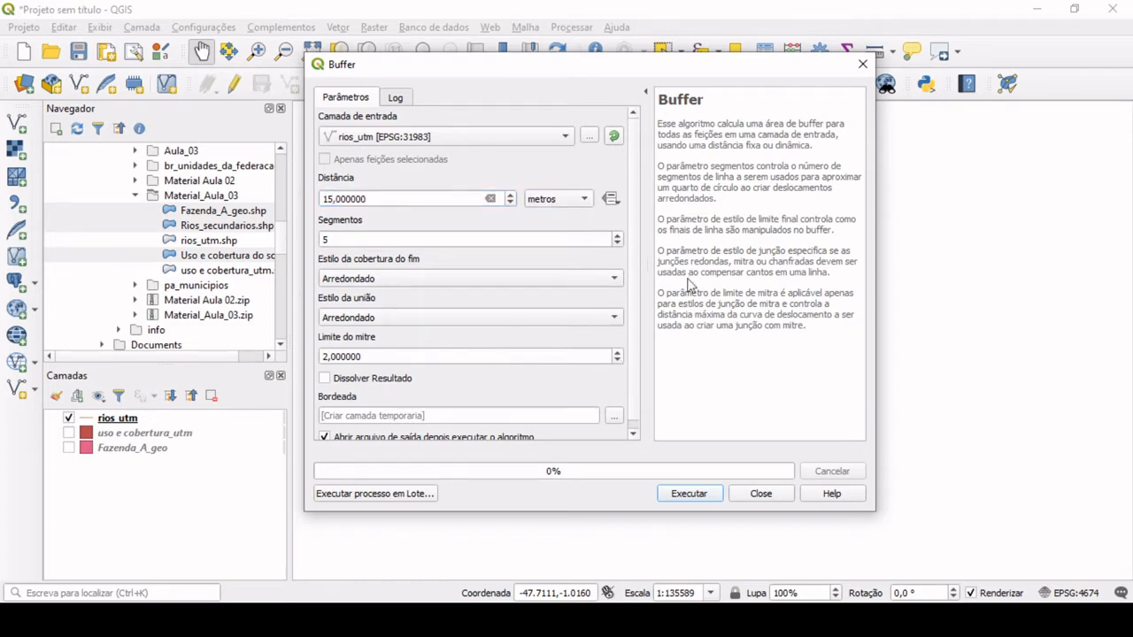
{"action": "left_click", "coordinate": [699, 496]}
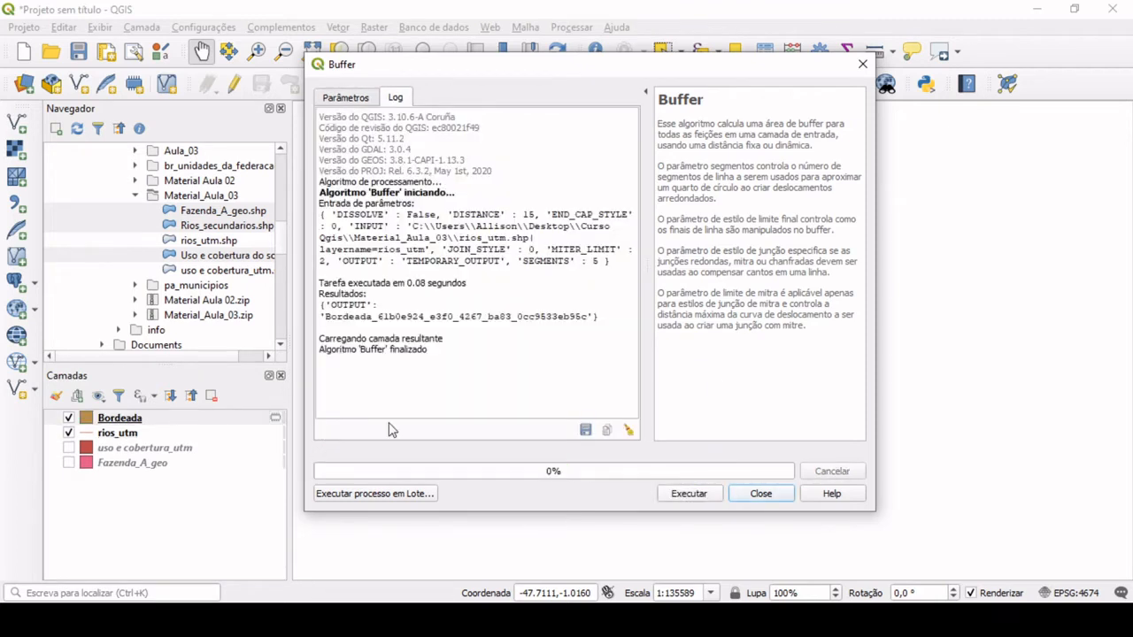
{"action": "left_click", "coordinate": [759, 494]}
- Place the buffer layer beneath rios_utm and examine the buffer around the river junctions
{"action": "scroll", "coordinate": [566, 232], "scroll_direction": "up", "scroll_amount": 4}
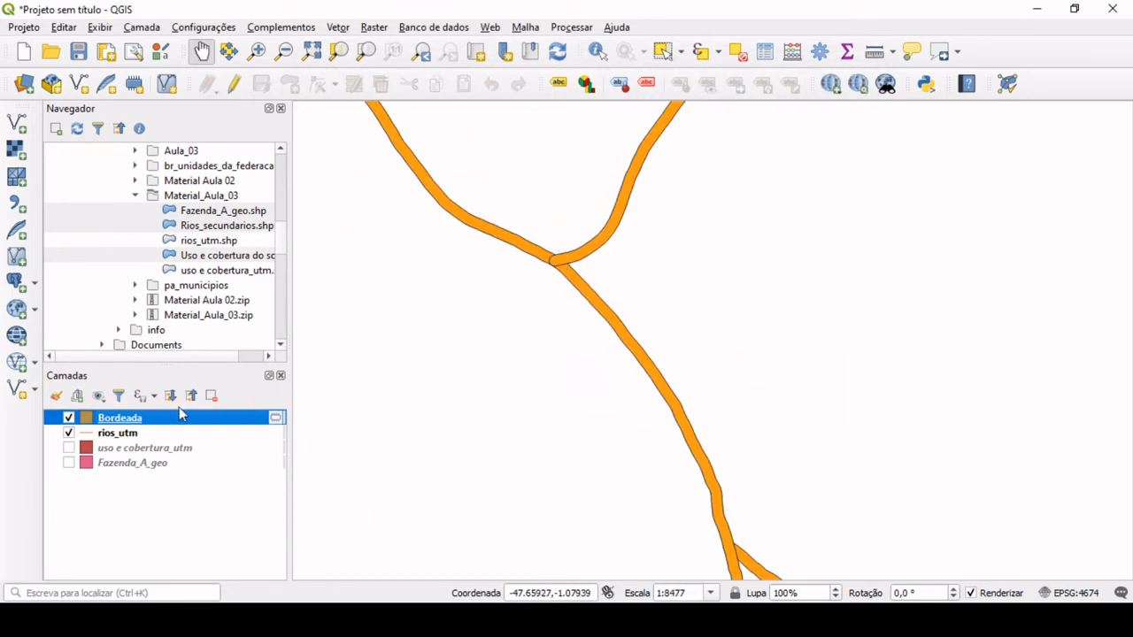
{"action": "left_click_drag", "start_coordinate": [146, 422], "coordinate": [147, 447]}
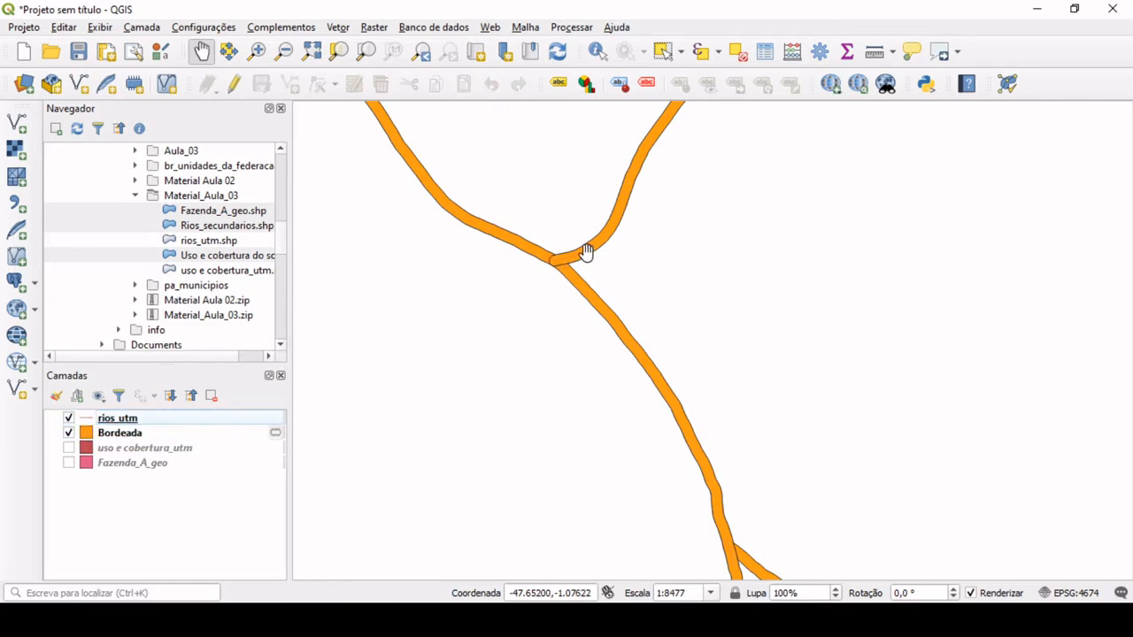
{"action": "scroll", "coordinate": [572, 256], "scroll_direction": "up", "scroll_amount": 2}
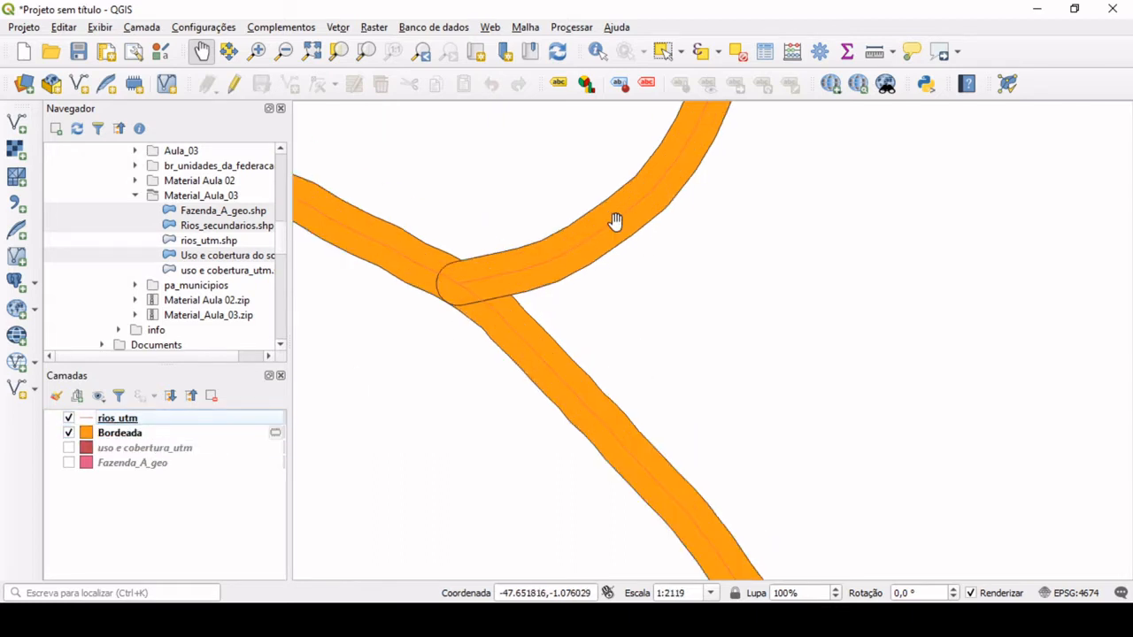
{"action": "scroll", "coordinate": [624, 232], "scroll_direction": "down", "scroll_amount": 2}
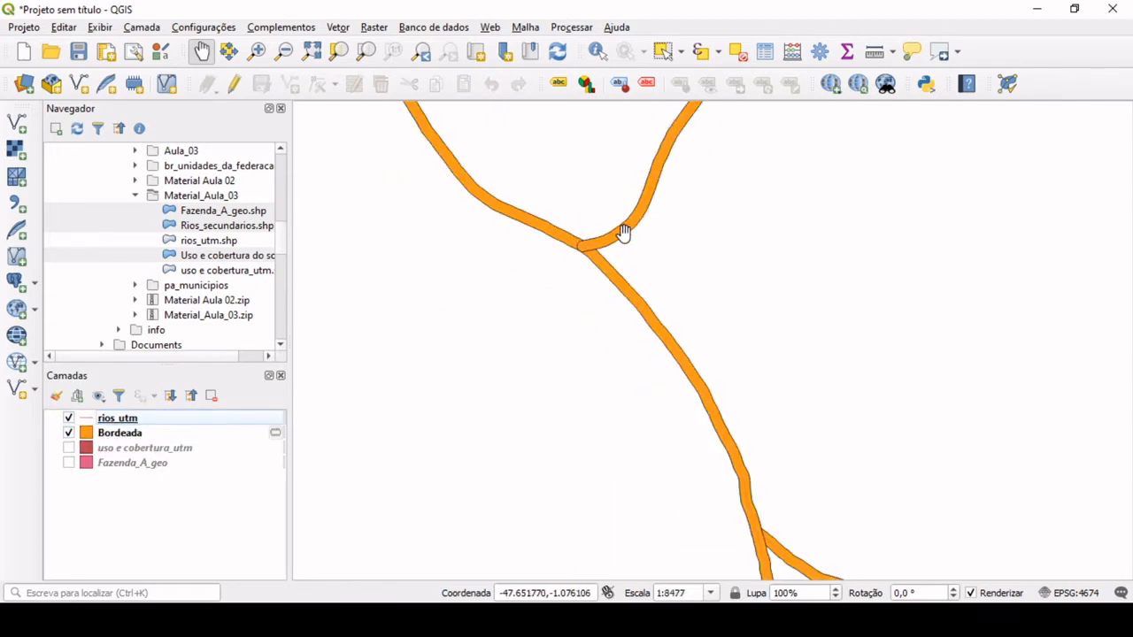
{"action": "scroll", "coordinate": [617, 281], "scroll_direction": "up", "scroll_amount": 1}
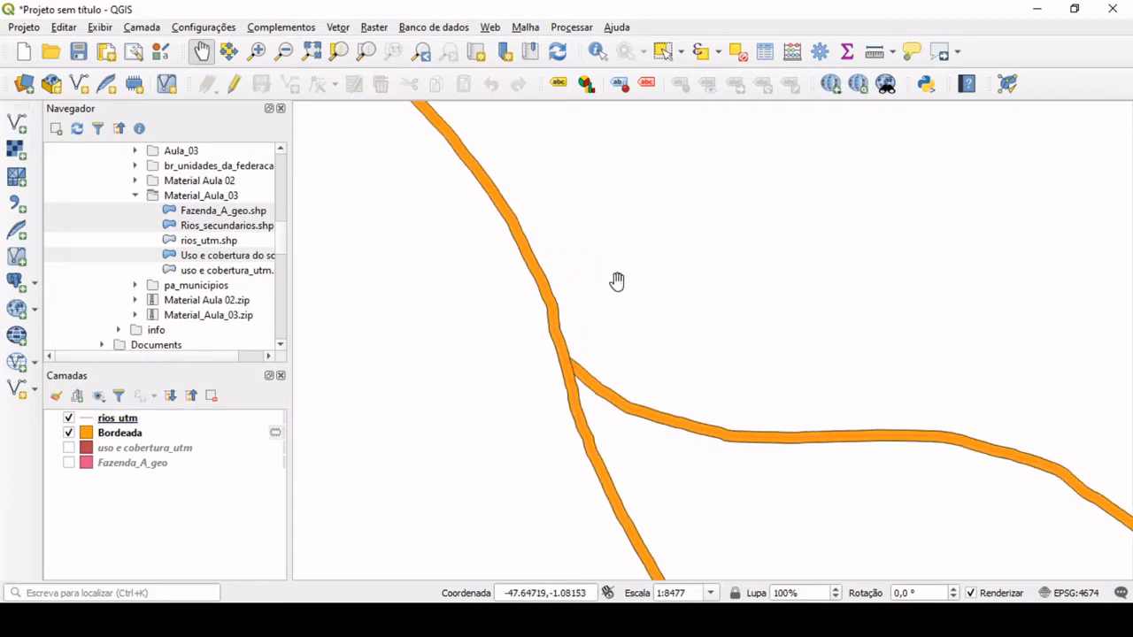
{"action": "scroll", "coordinate": [536, 366], "scroll_direction": "up", "scroll_amount": 2}
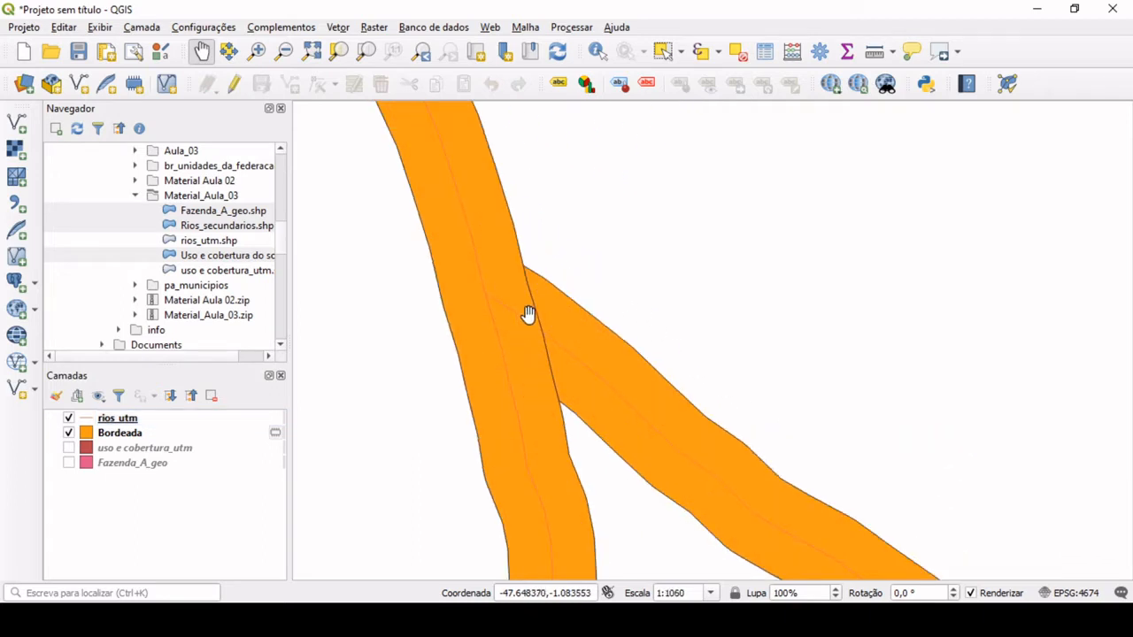
- Examine how the separate river buffers in the Bordeada layer overlap at the junctions throughout the river network
{"action": "scroll", "coordinate": [528, 316], "scroll_direction": "down", "scroll_amount": 3}
{"action": "scroll", "coordinate": [518, 345], "scroll_direction": "up", "scroll_amount": 1}
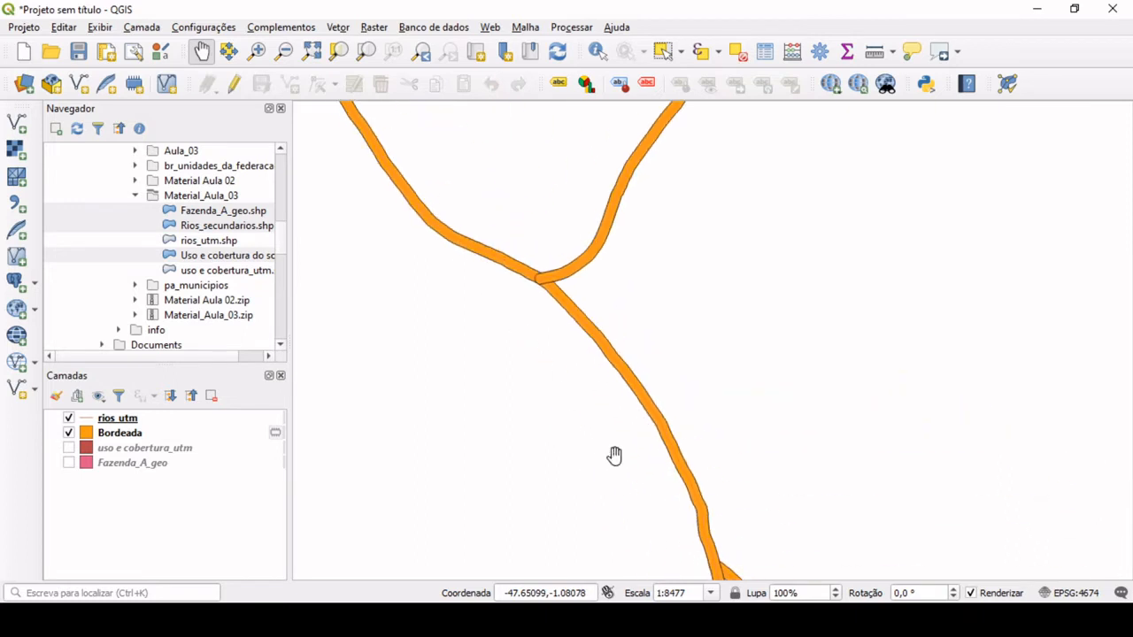
{"action": "scroll", "coordinate": [557, 275], "scroll_direction": "up", "scroll_amount": 1}
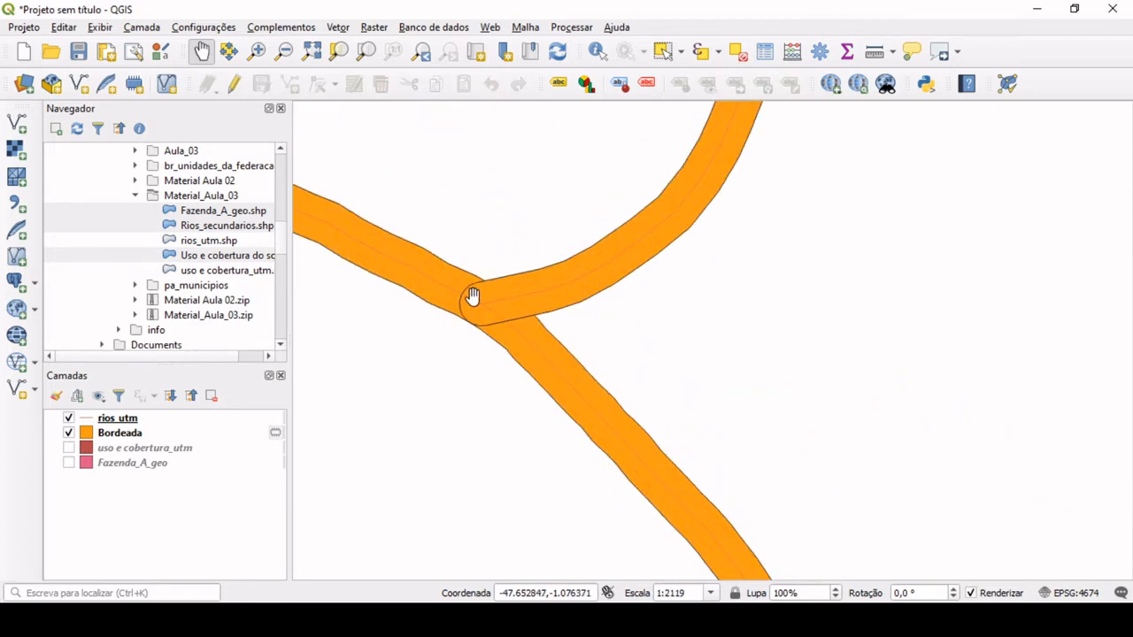
{"action": "scroll", "coordinate": [505, 291], "scroll_direction": "down", "scroll_amount": 3}
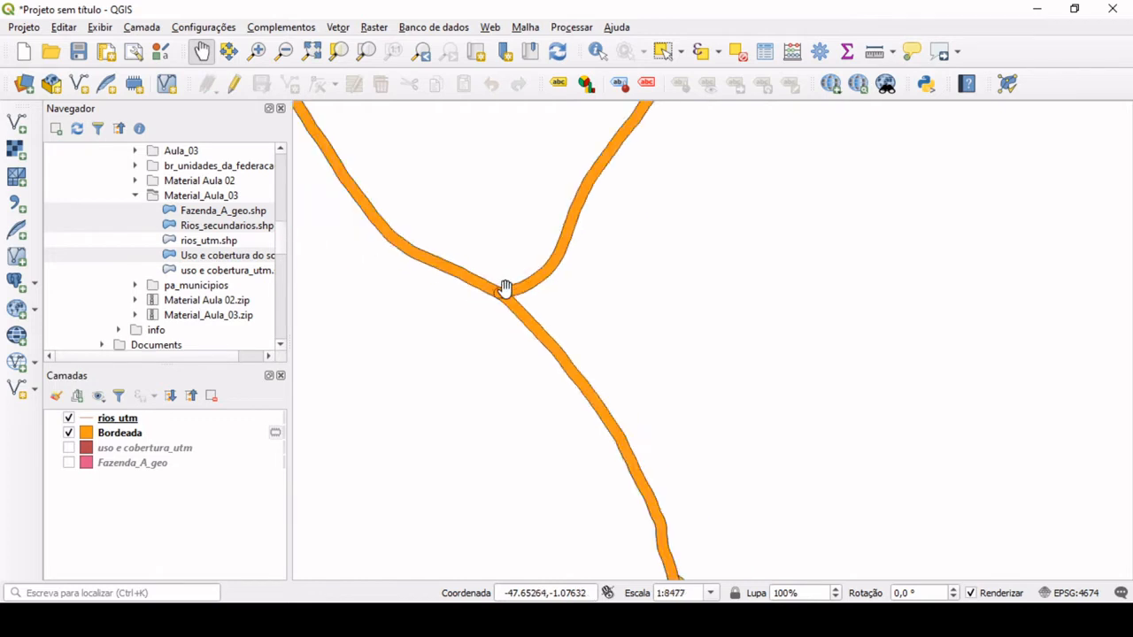
{"action": "scroll", "coordinate": [465, 276], "scroll_direction": "up", "scroll_amount": 3}
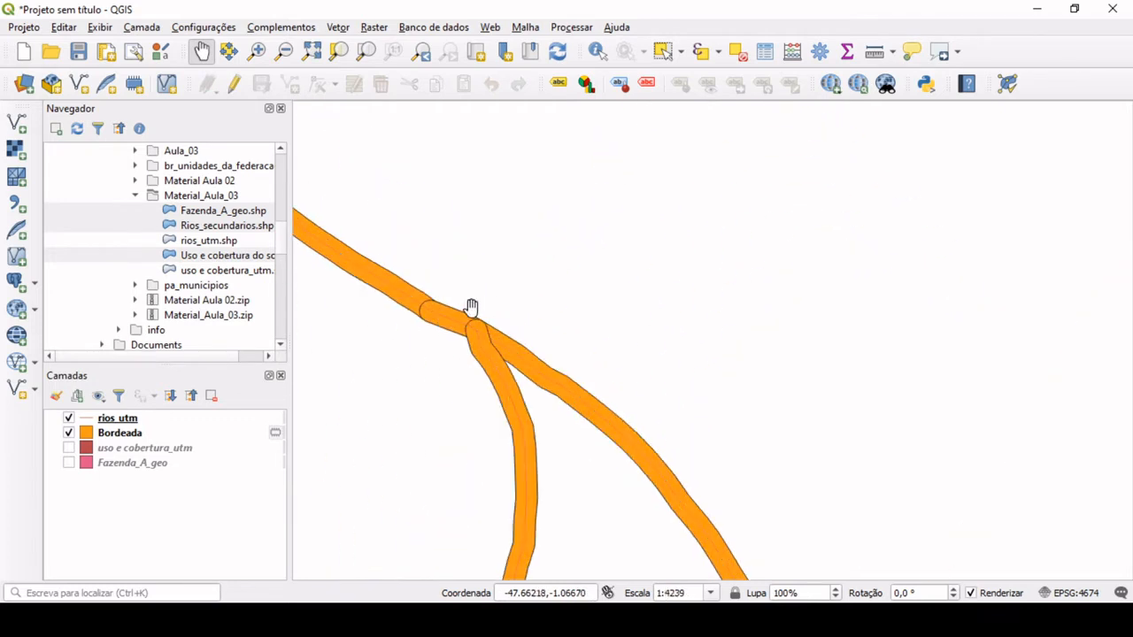
{"action": "scroll", "coordinate": [515, 361], "scroll_direction": "down", "scroll_amount": 3}
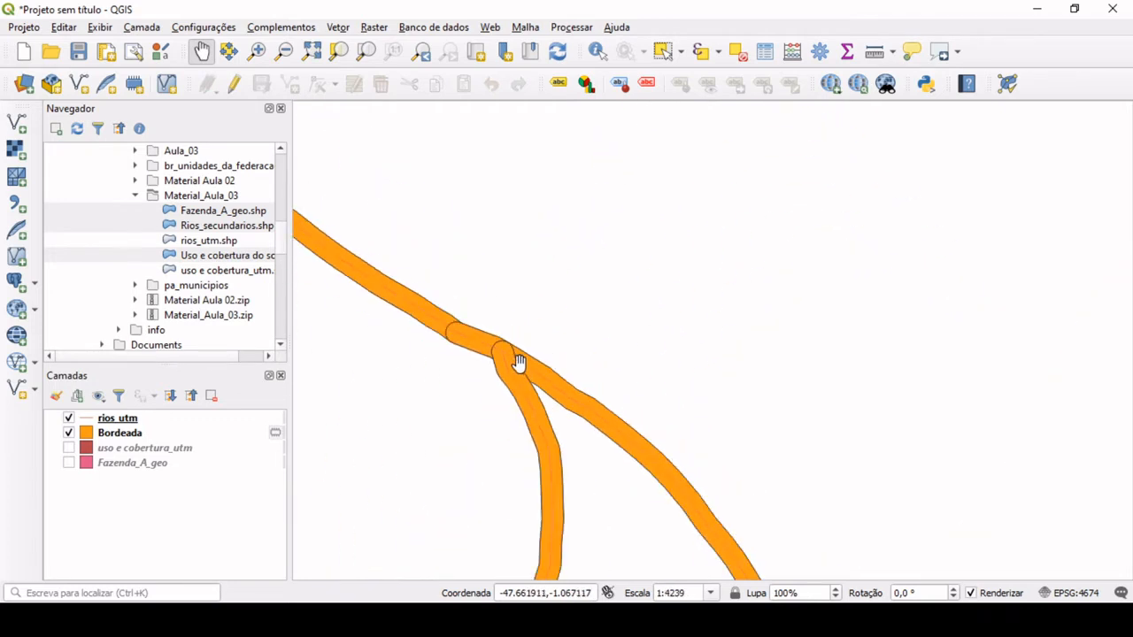
{"action": "left_click_drag", "start_coordinate": [692, 420], "coordinate": [577, 250]}
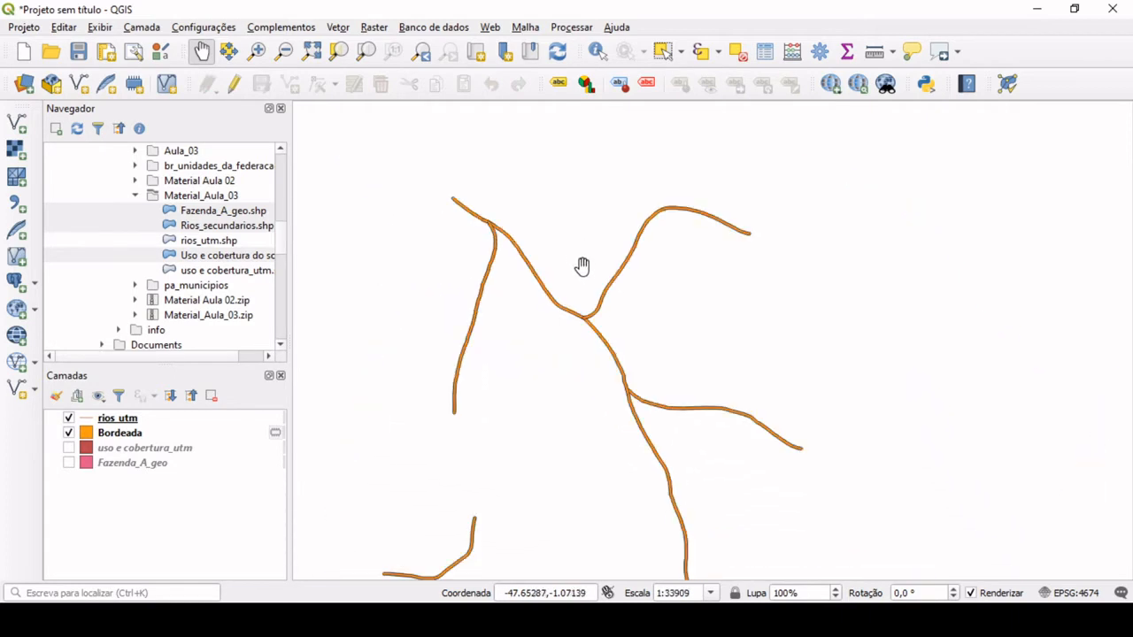
{"action": "scroll", "coordinate": [628, 351], "scroll_direction": "down", "scroll_amount": 2}
{"action": "scroll", "coordinate": [647, 480], "scroll_direction": "up", "scroll_amount": 5}
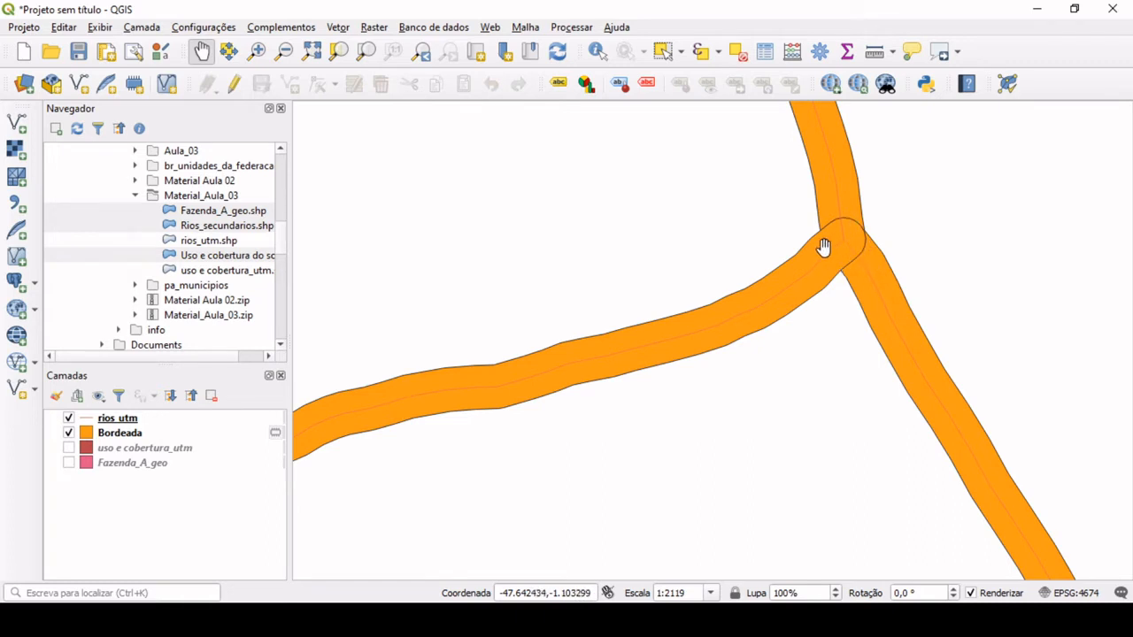
{"action": "scroll", "coordinate": [807, 251], "scroll_direction": "down", "scroll_amount": 4}
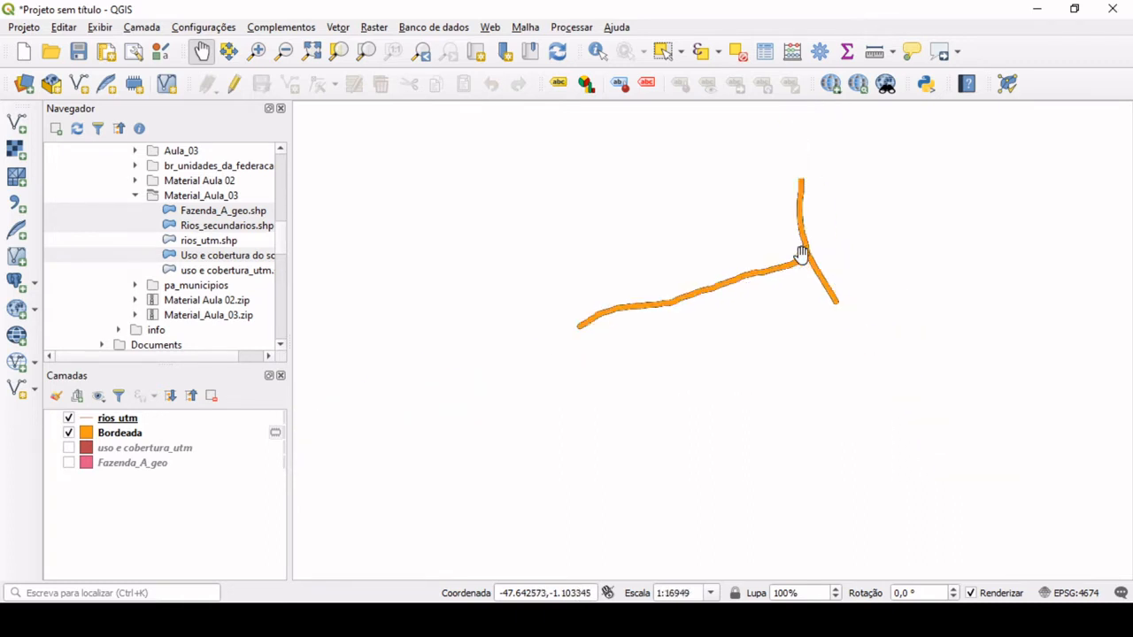
{"action": "left_click_drag", "start_coordinate": [782, 167], "coordinate": [625, 337]}
{"action": "scroll", "coordinate": [787, 332], "scroll_direction": "down", "scroll_amount": 2}
{"action": "scroll", "coordinate": [625, 336], "scroll_direction": "up", "scroll_amount": 2}
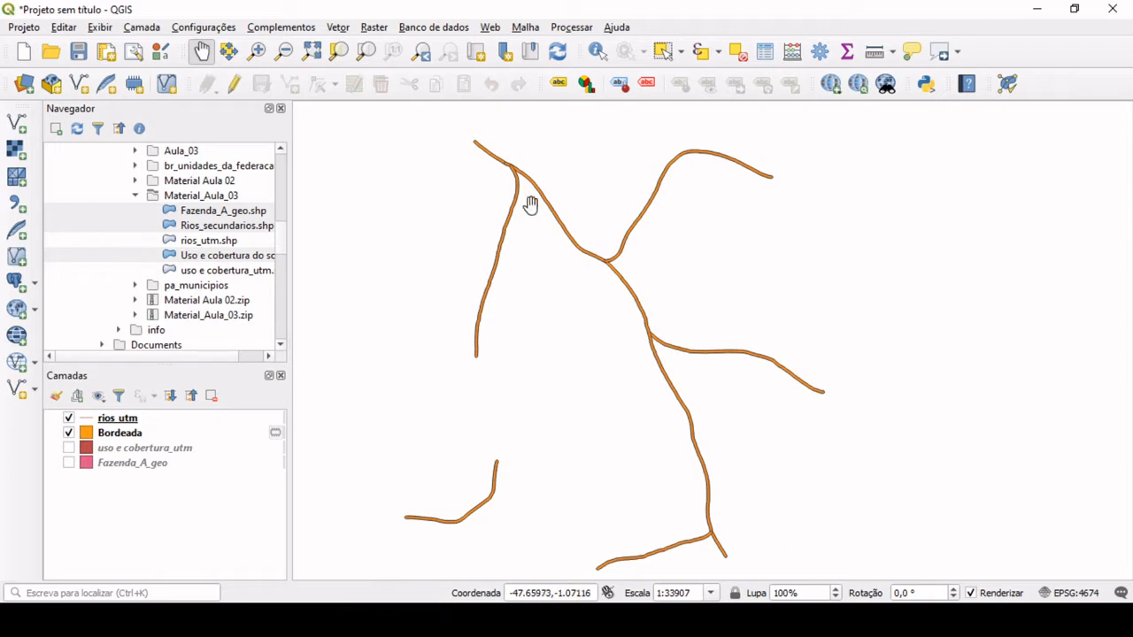
{"action": "left_click_drag", "start_coordinate": [515, 182], "coordinate": [523, 253]}
{"action": "scroll", "coordinate": [677, 392], "scroll_direction": "up", "scroll_amount": 3}
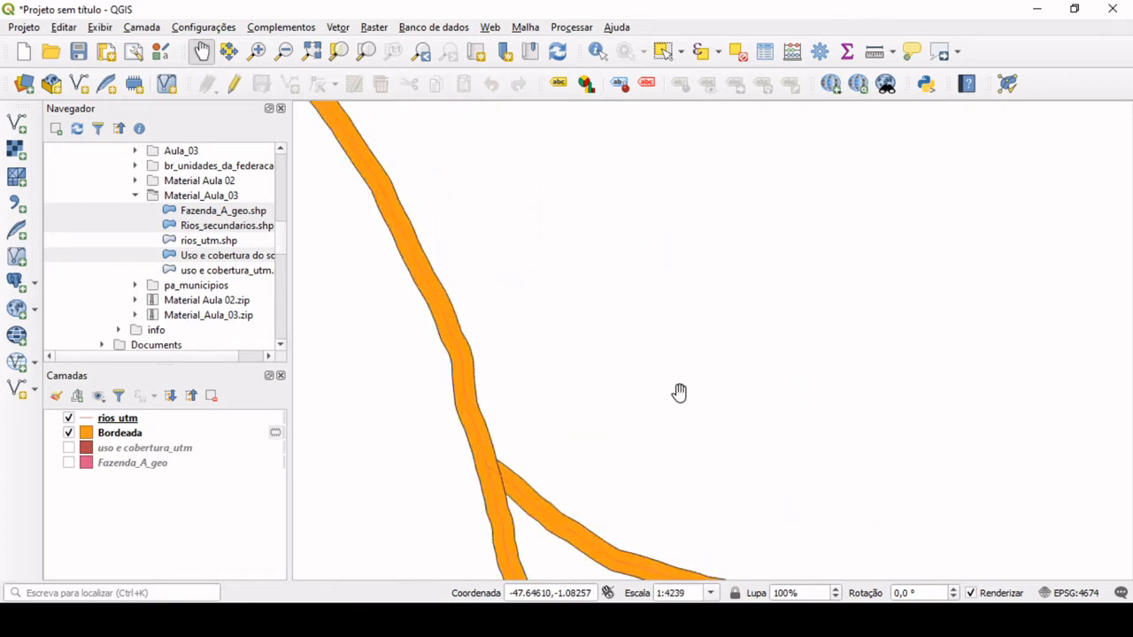
{"action": "left_click_drag", "start_coordinate": [501, 488], "coordinate": [511, 185]}
{"action": "scroll", "coordinate": [587, 405], "scroll_direction": "down", "scroll_amount": 3}
{"action": "scroll", "coordinate": [591, 474], "scroll_direction": "up", "scroll_amount": 4}
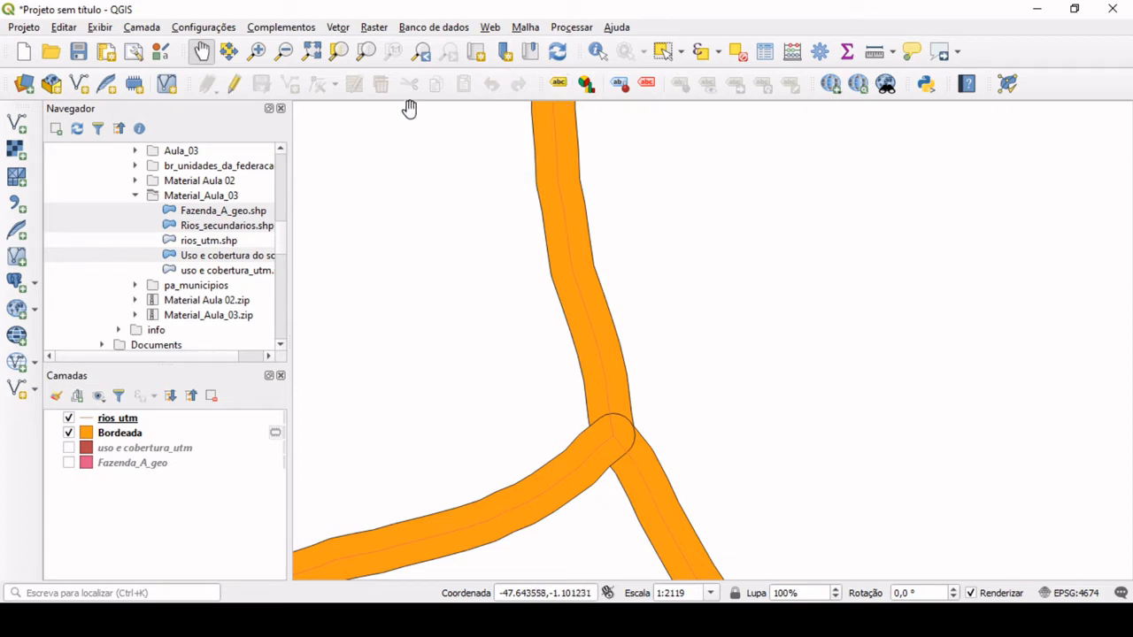
- Dissolve the Bordeada buffer layer into a temporary layer without choosing any dissolve field
{"action": "left_click", "coordinate": [339, 27]}
{"action": "mouse_move", "coordinate": [373, 27]}
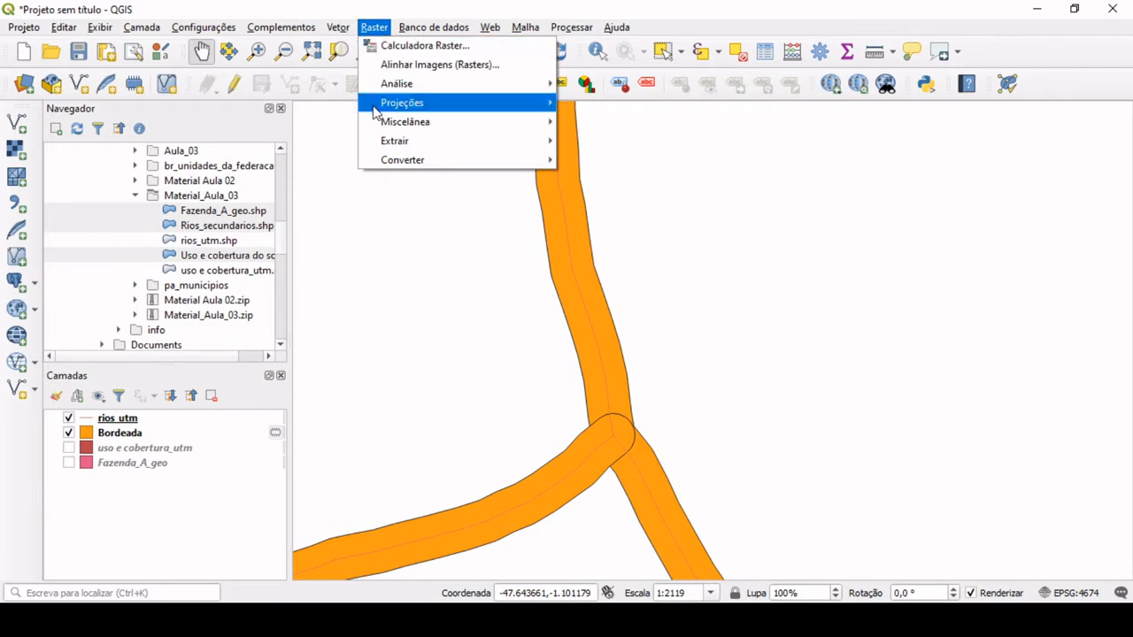
{"action": "mouse_move", "coordinate": [338, 28]}
{"action": "mouse_move", "coordinate": [394, 86]}
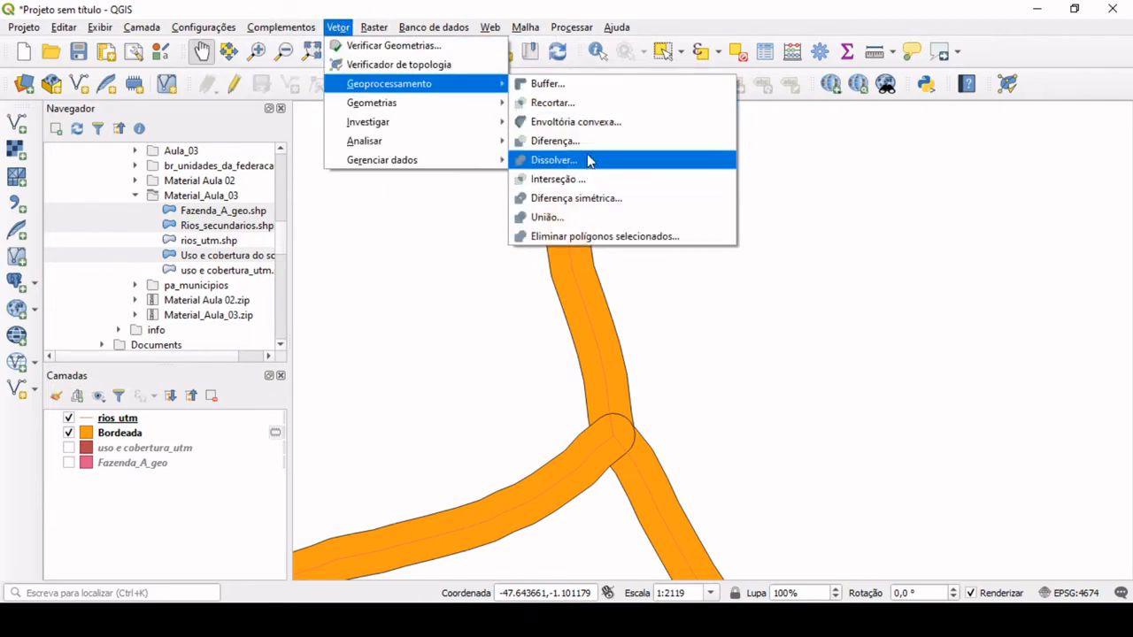
{"action": "left_click", "coordinate": [555, 160]}
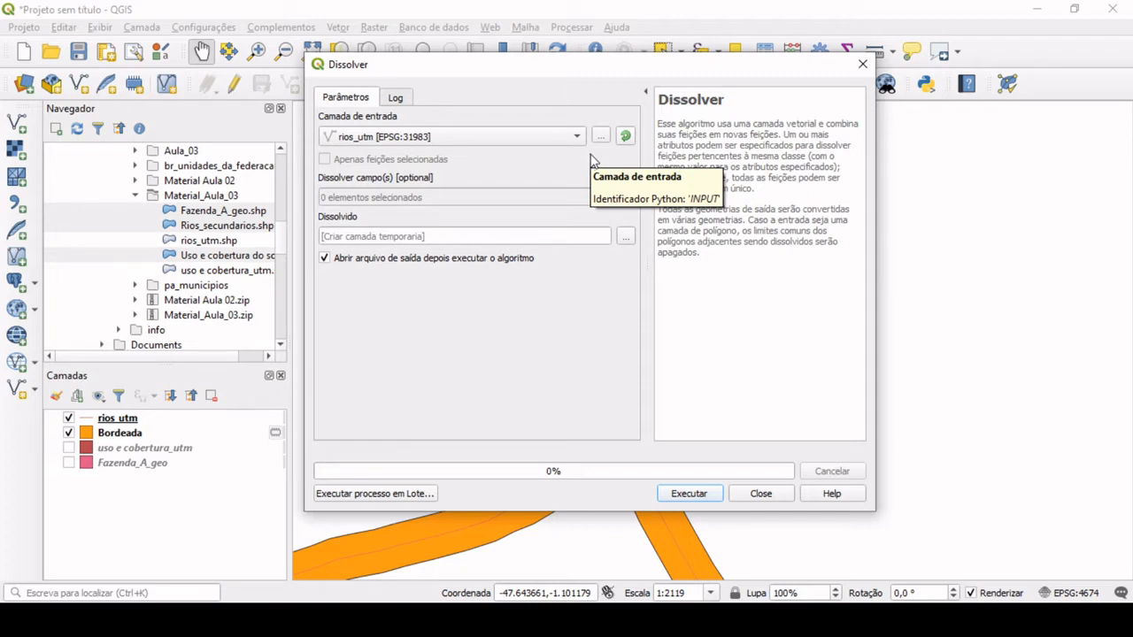
{"action": "left_click", "coordinate": [448, 139]}
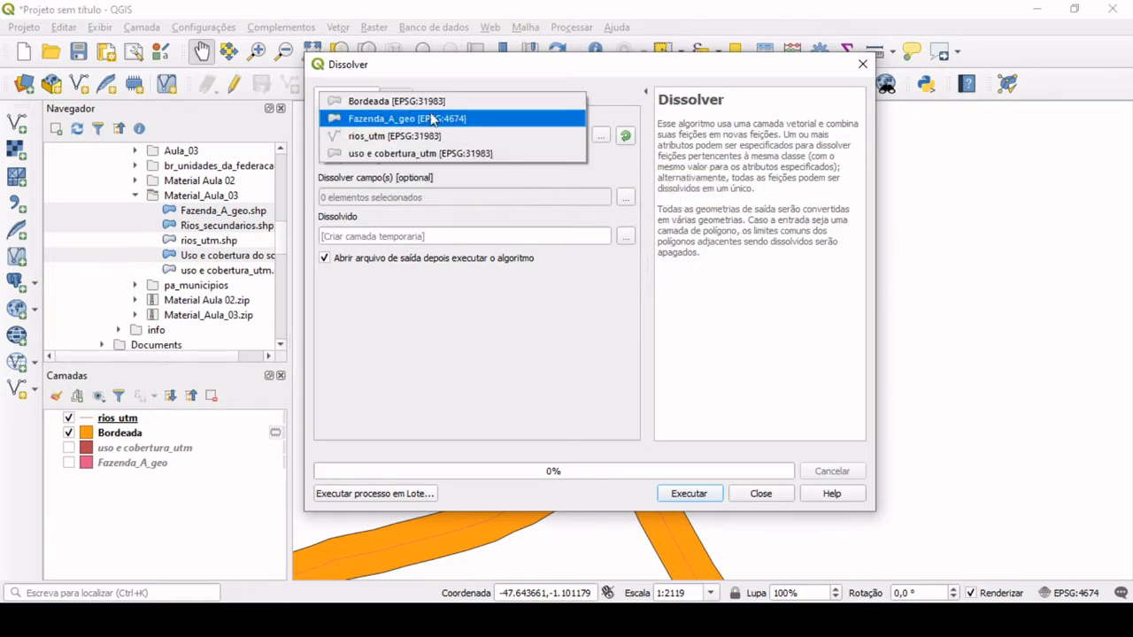
{"action": "left_click", "coordinate": [426, 100]}
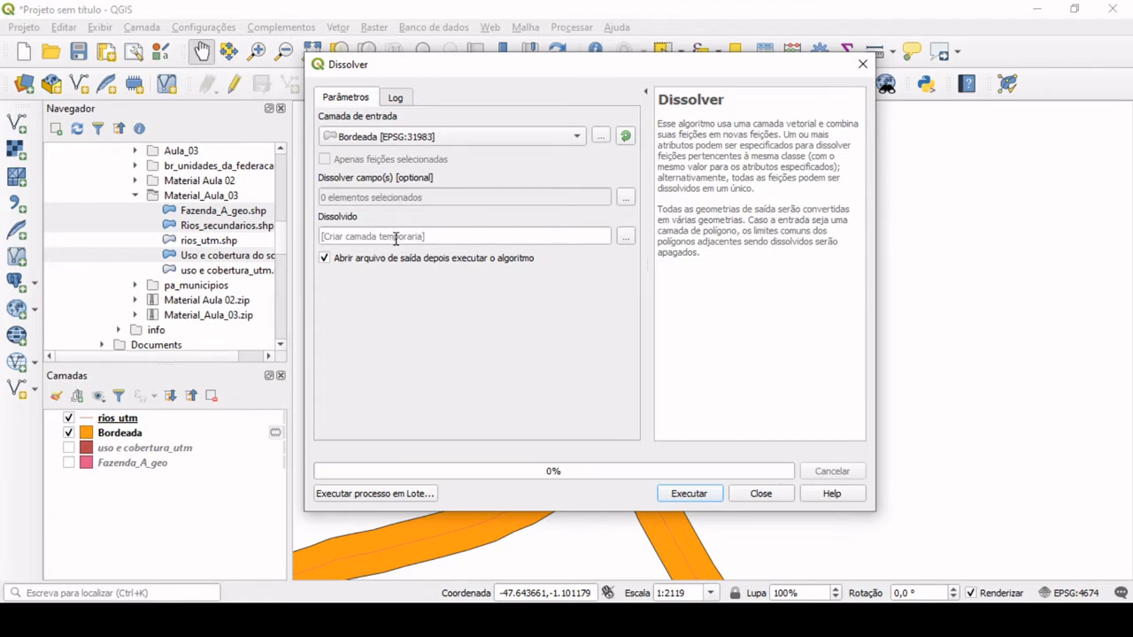
{"action": "left_click", "coordinate": [689, 494]}
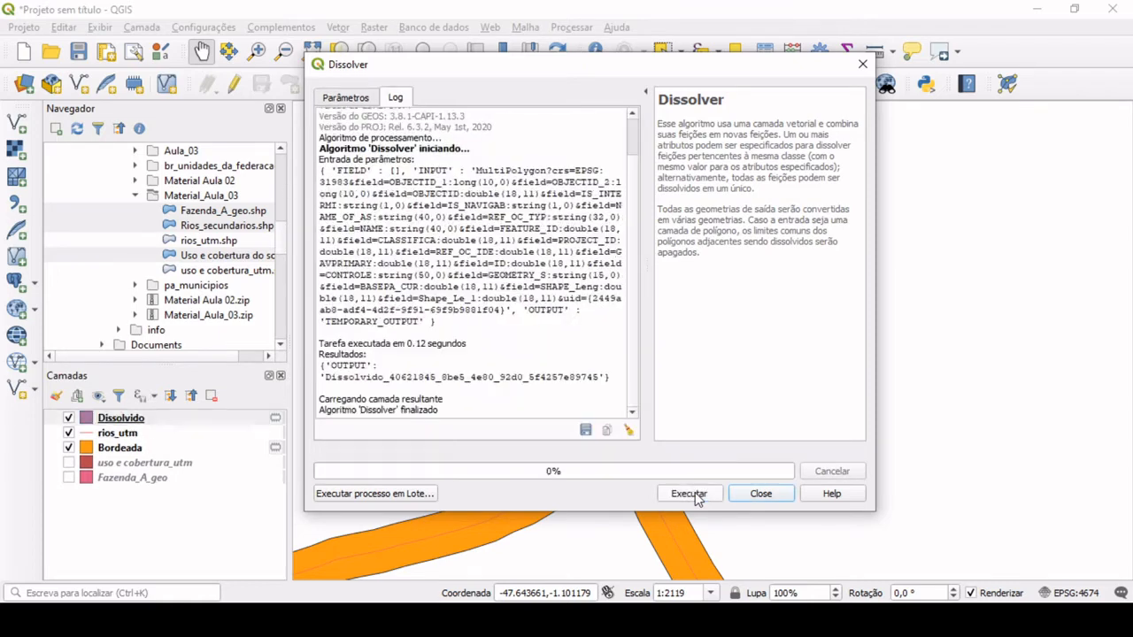
{"action": "left_click", "coordinate": [762, 494]}
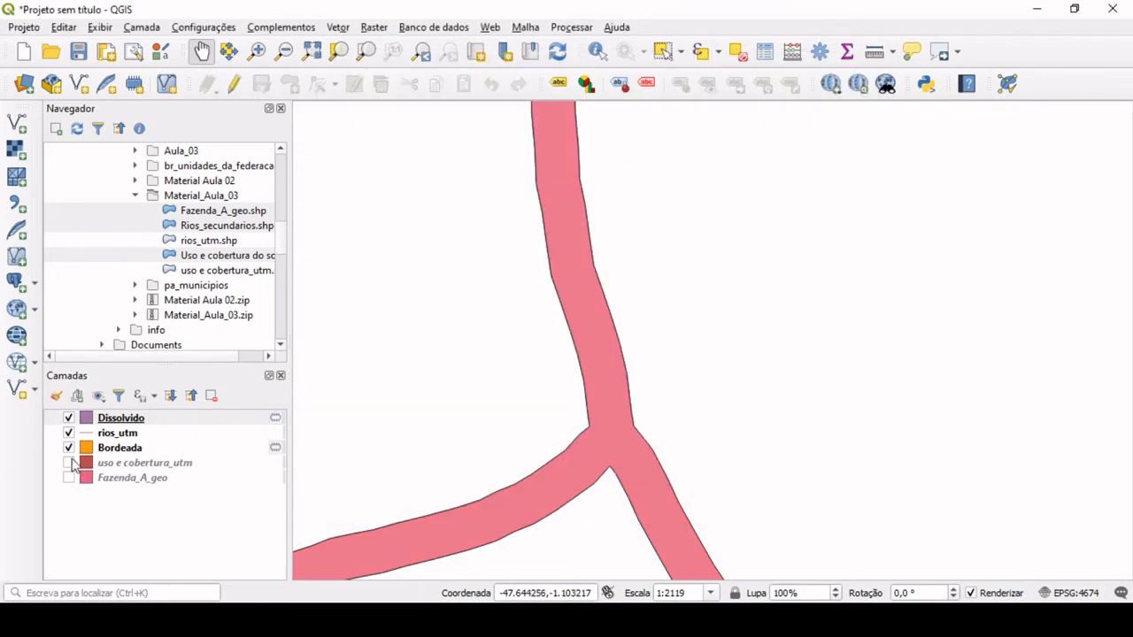
- Examine the dissolved buffer's outline at the river junctions and along the whole network
{"action": "scroll", "coordinate": [614, 433], "scroll_direction": "down", "scroll_amount": 2}
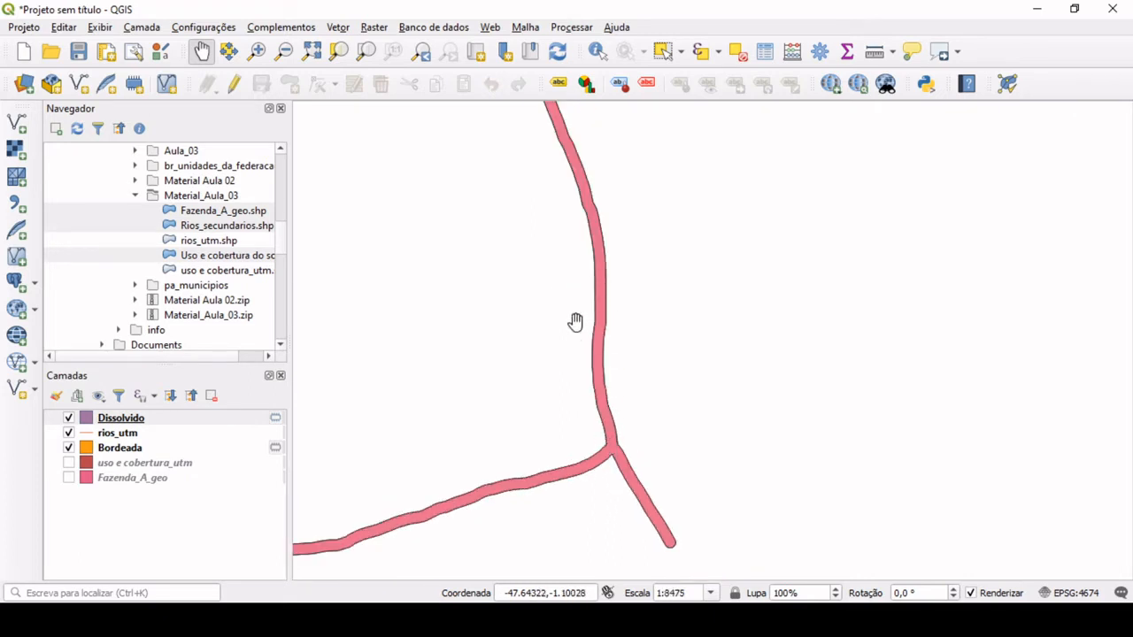
{"action": "left_click_drag", "start_coordinate": [575, 250], "coordinate": [676, 468]}
{"action": "scroll", "coordinate": [576, 261], "scroll_direction": "down", "scroll_amount": 1}
{"action": "left_click_drag", "start_coordinate": [562, 192], "coordinate": [640, 450]}
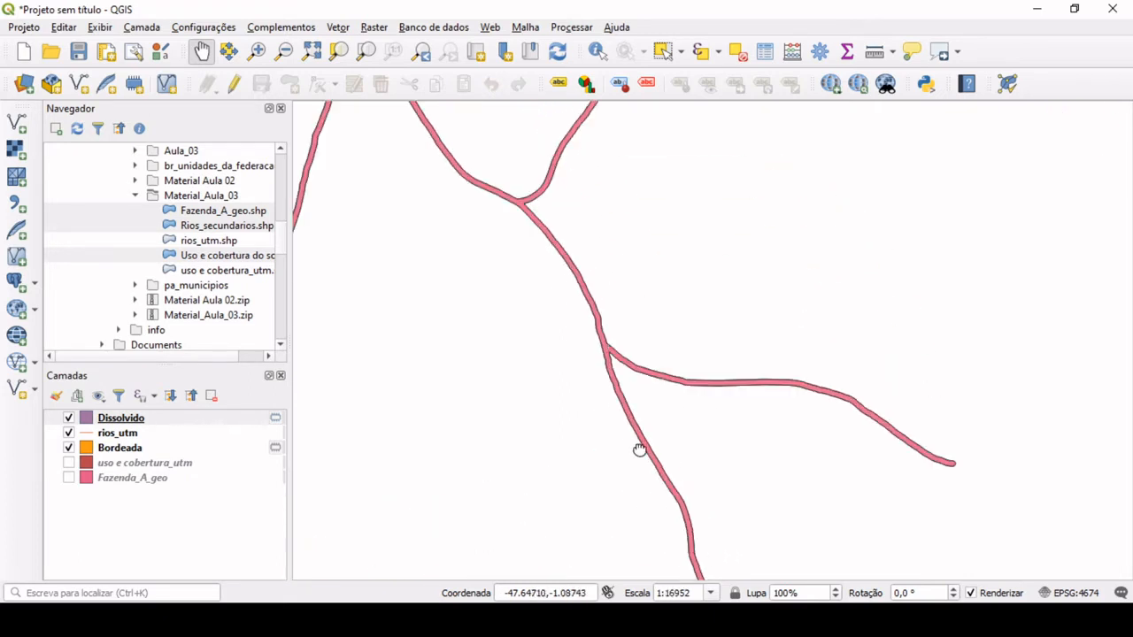
{"action": "scroll", "coordinate": [607, 371], "scroll_direction": "up", "scroll_amount": 2}
{"action": "left_click_drag", "start_coordinate": [561, 301], "coordinate": [574, 362]}
{"action": "scroll", "coordinate": [576, 271], "scroll_direction": "down", "scroll_amount": 1}
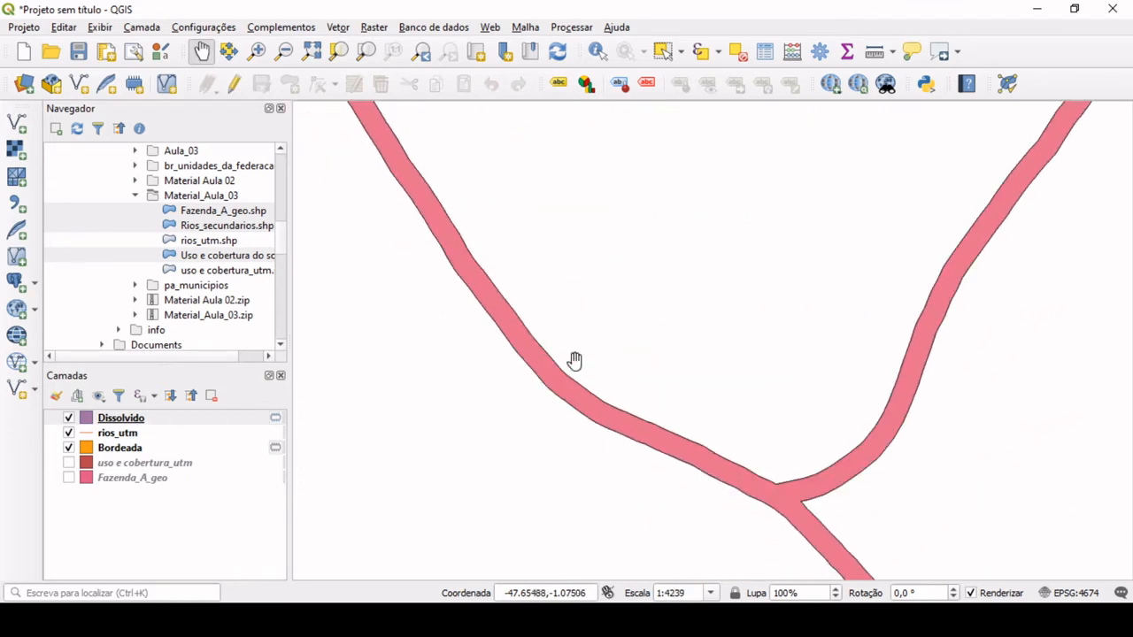
{"action": "scroll", "coordinate": [415, 226], "scroll_direction": "down", "scroll_amount": 2}
{"action": "left_click_drag", "start_coordinate": [393, 197], "coordinate": [473, 233]}
{"action": "scroll", "coordinate": [473, 274], "scroll_direction": "up", "scroll_amount": 3}
{"action": "scroll", "coordinate": [482, 235], "scroll_direction": "down", "scroll_amount": 3}
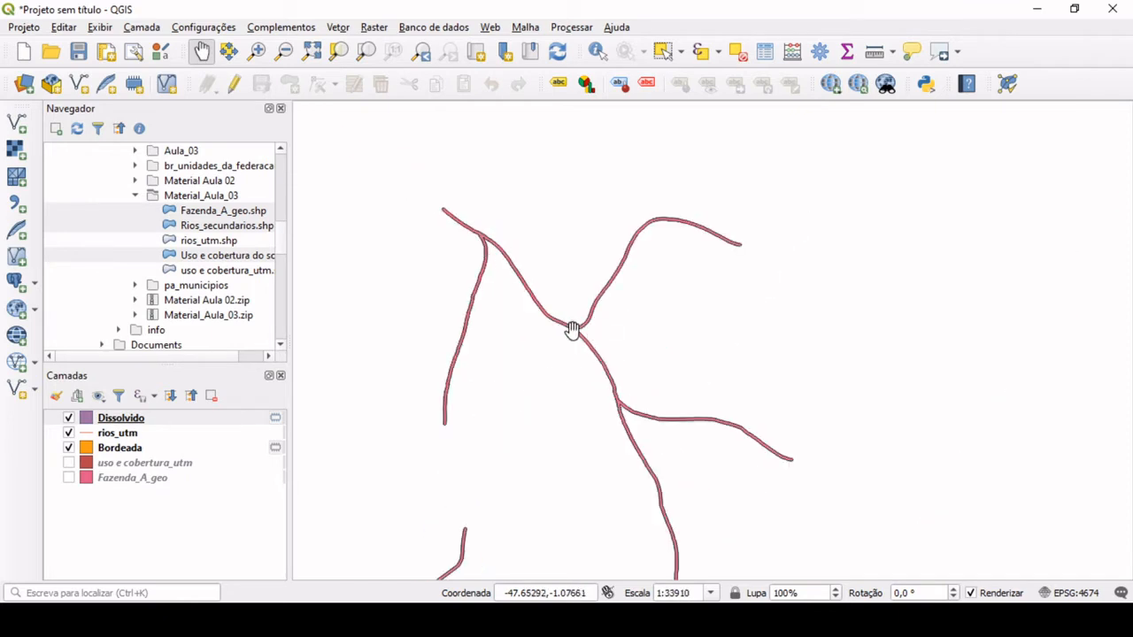
{"action": "scroll", "coordinate": [573, 331], "scroll_direction": "up", "scroll_amount": 1}
{"action": "scroll", "coordinate": [577, 338], "scroll_direction": "up", "scroll_amount": 2}
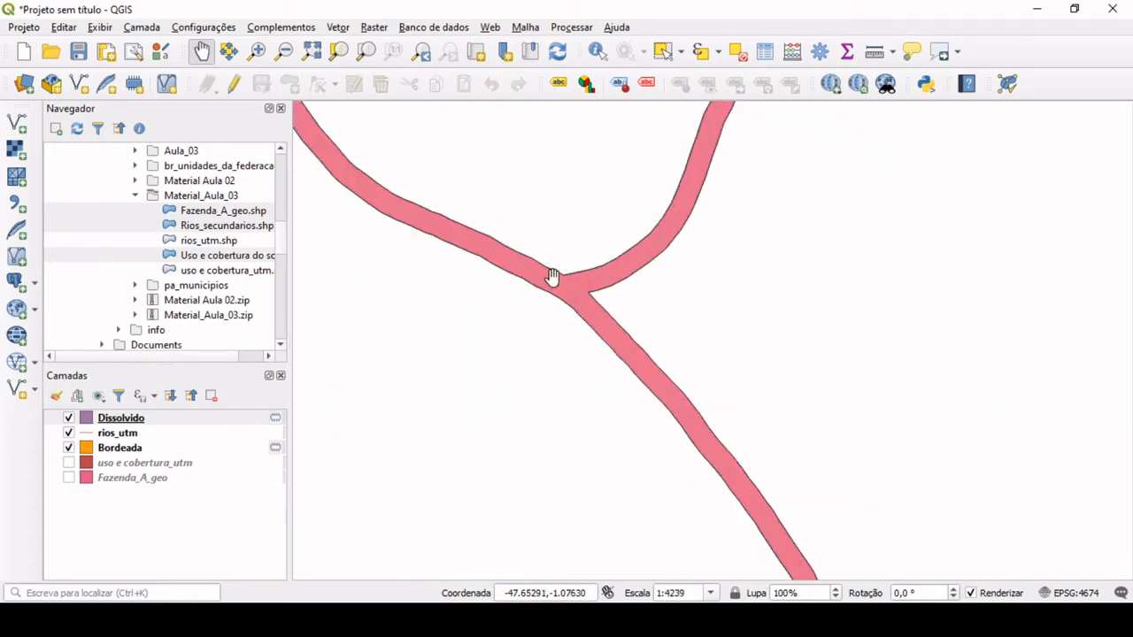
{"action": "scroll", "coordinate": [559, 319], "scroll_direction": "down", "scroll_amount": 4}
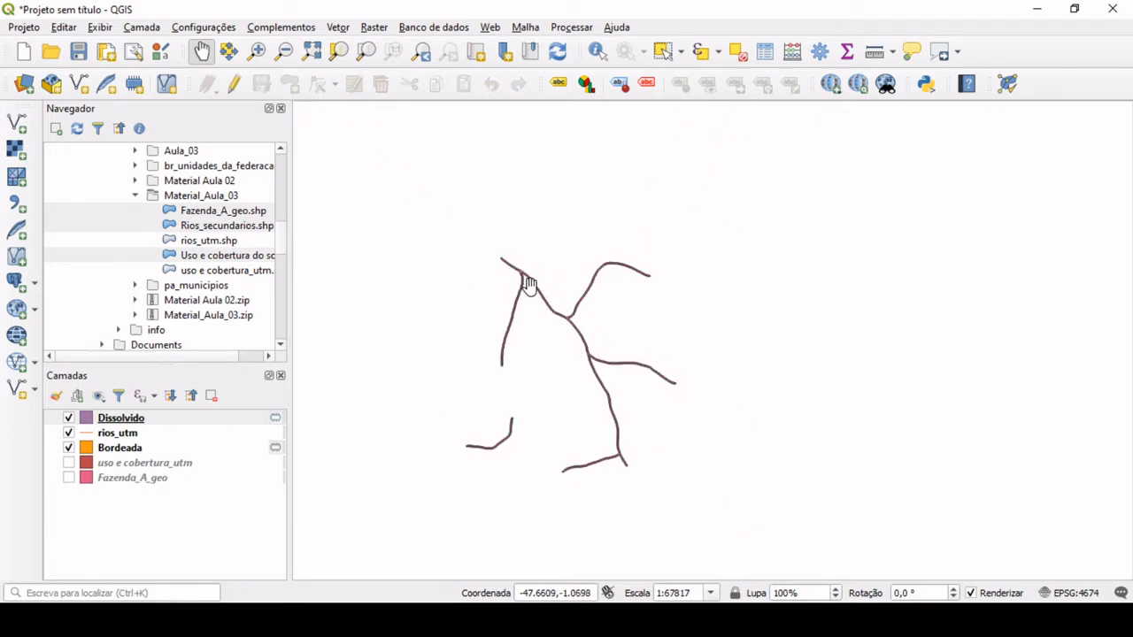
- Place the Dissolvido layer beneath rios_utm and check the river lines against the dissolved buffer
{"action": "scroll", "coordinate": [566, 306], "scroll_direction": "up", "scroll_amount": 2}
{"action": "left_click_drag", "start_coordinate": [121, 424], "coordinate": [114, 444]}
{"action": "scroll", "coordinate": [568, 371], "scroll_direction": "up", "scroll_amount": 3}
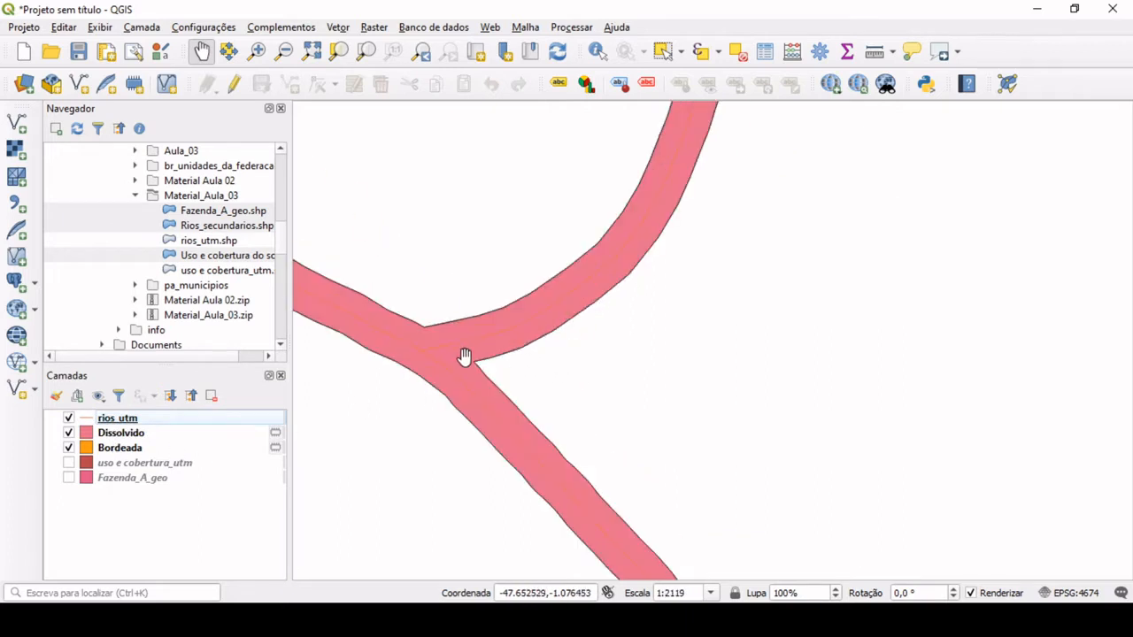
{"action": "scroll", "coordinate": [541, 309], "scroll_direction": "down", "scroll_amount": 3}
{"action": "scroll", "coordinate": [541, 308], "scroll_direction": "down", "scroll_amount": 1}
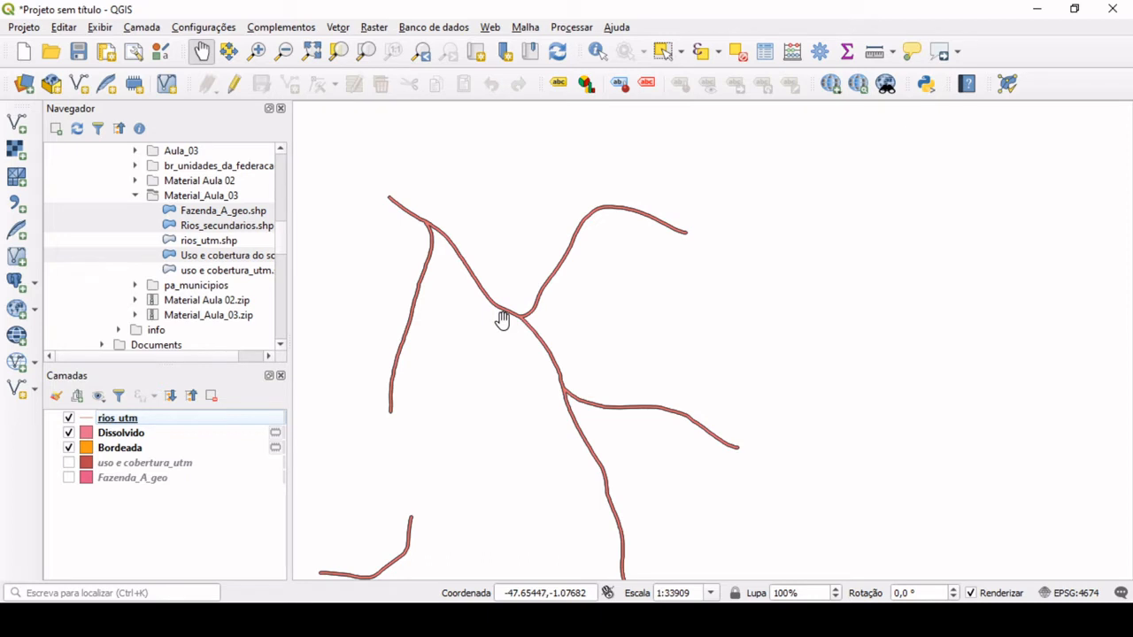
{"action": "left_click_drag", "start_coordinate": [526, 327], "coordinate": [650, 285]}
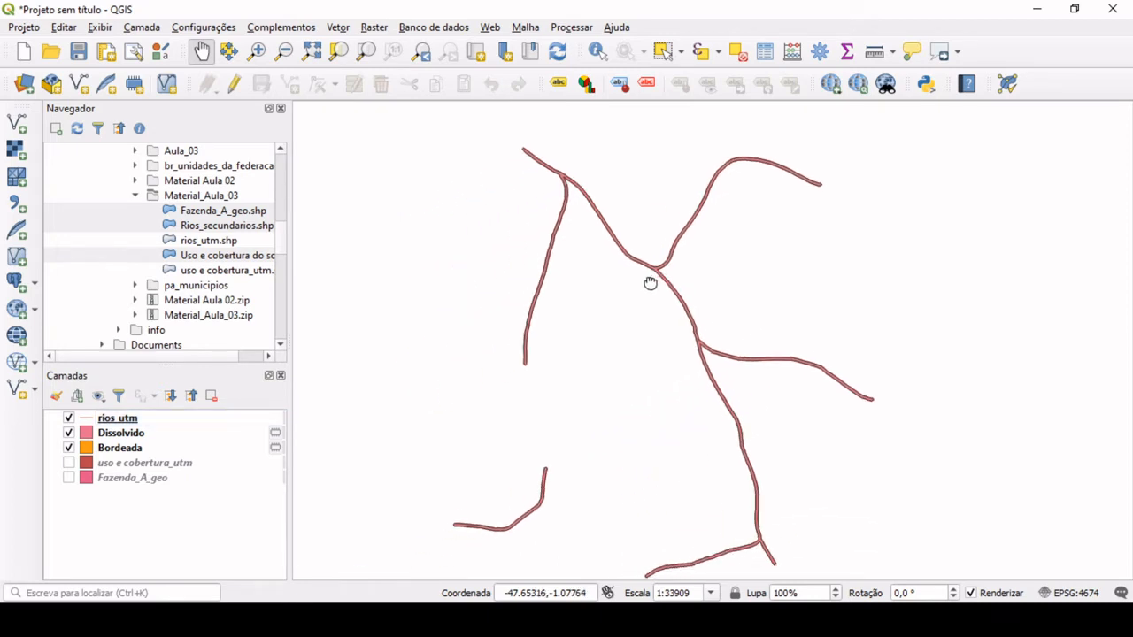
{"action": "scroll", "coordinate": [651, 289], "scroll_direction": "down", "scroll_amount": 1}
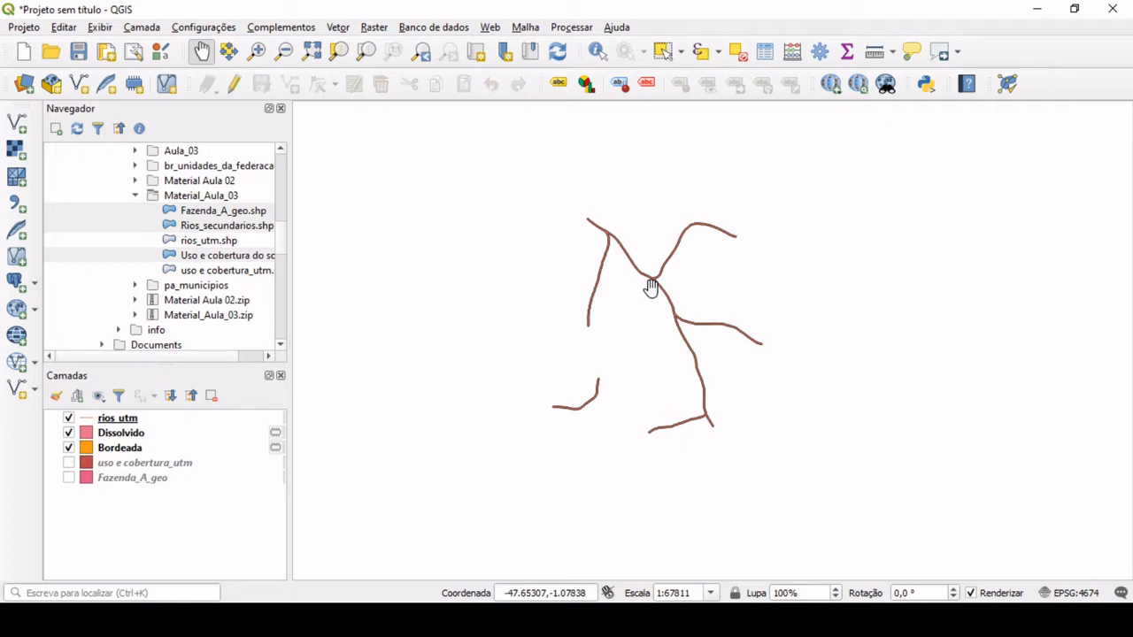
- Make the uso e cobertura_utm layer visible and open the field calculator for it
{"action": "left_click", "coordinate": [68, 462]}
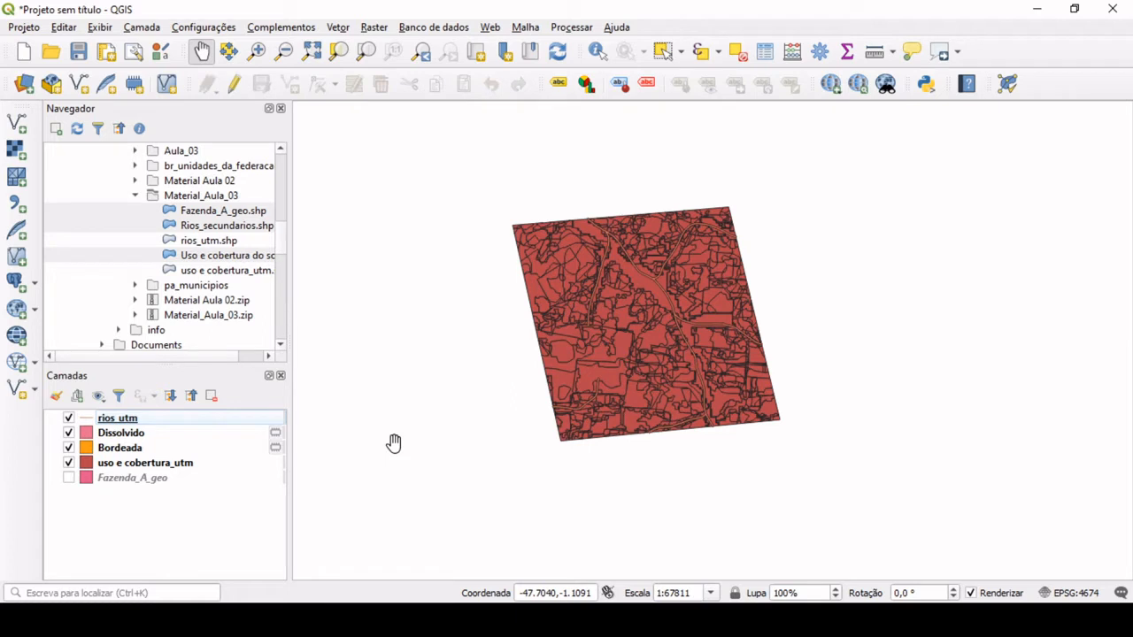
{"action": "left_click", "coordinate": [133, 466]}
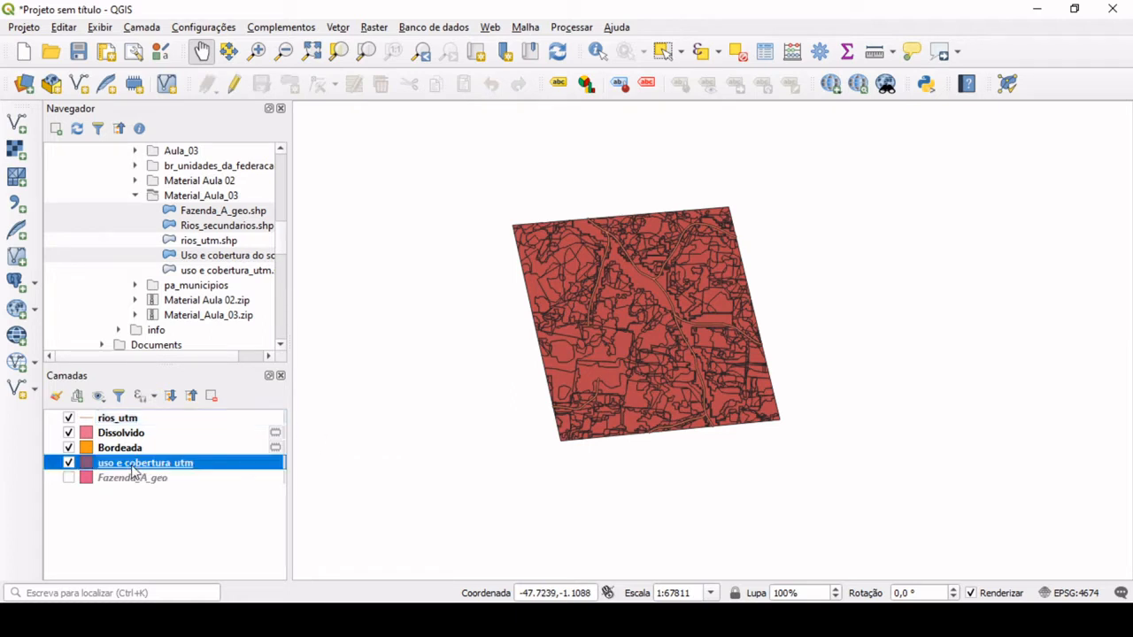
{"action": "left_click", "coordinate": [792, 55]}
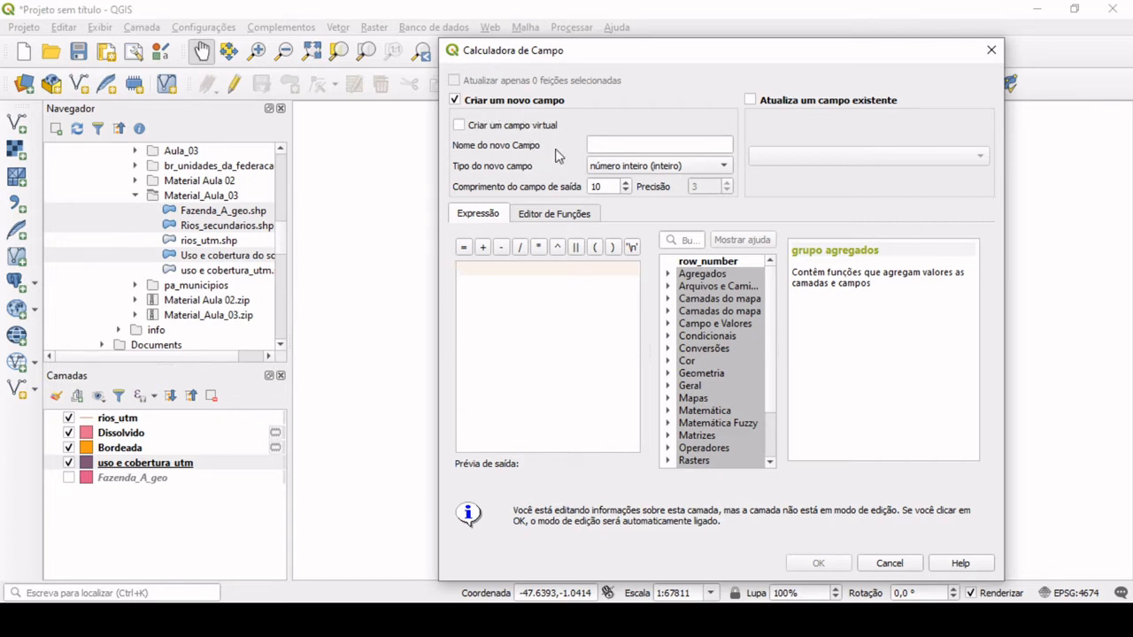
- Define a new field named Area_ha as número decimal (real), with output length 12 and precision 4
{"action": "left_click", "coordinate": [605, 143]}
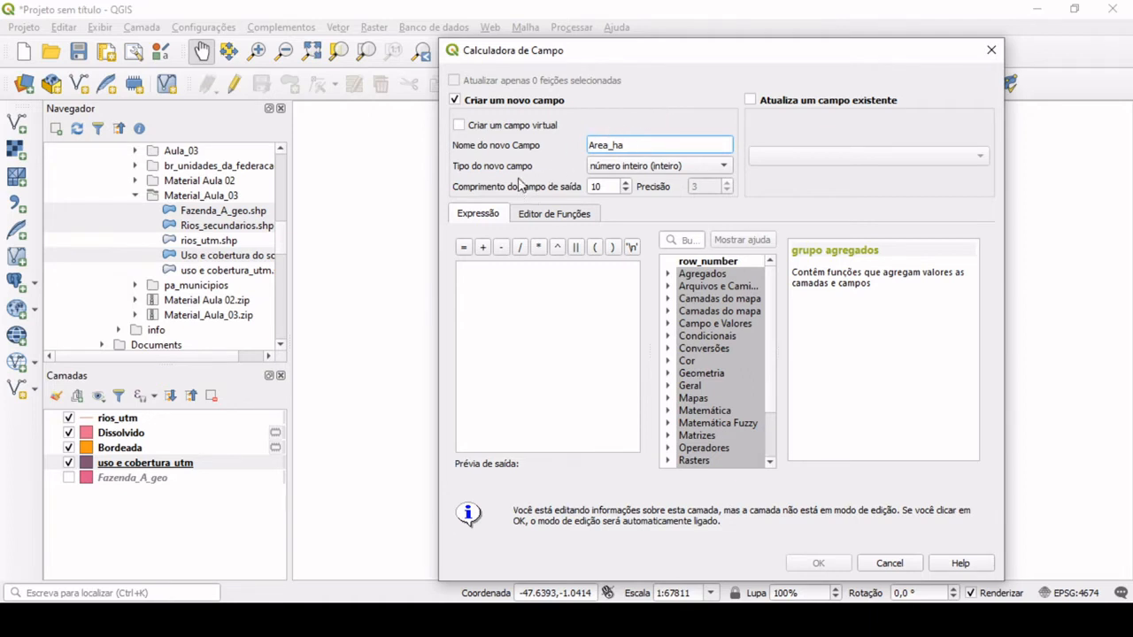
{"action": "left_click", "coordinate": [627, 166]}
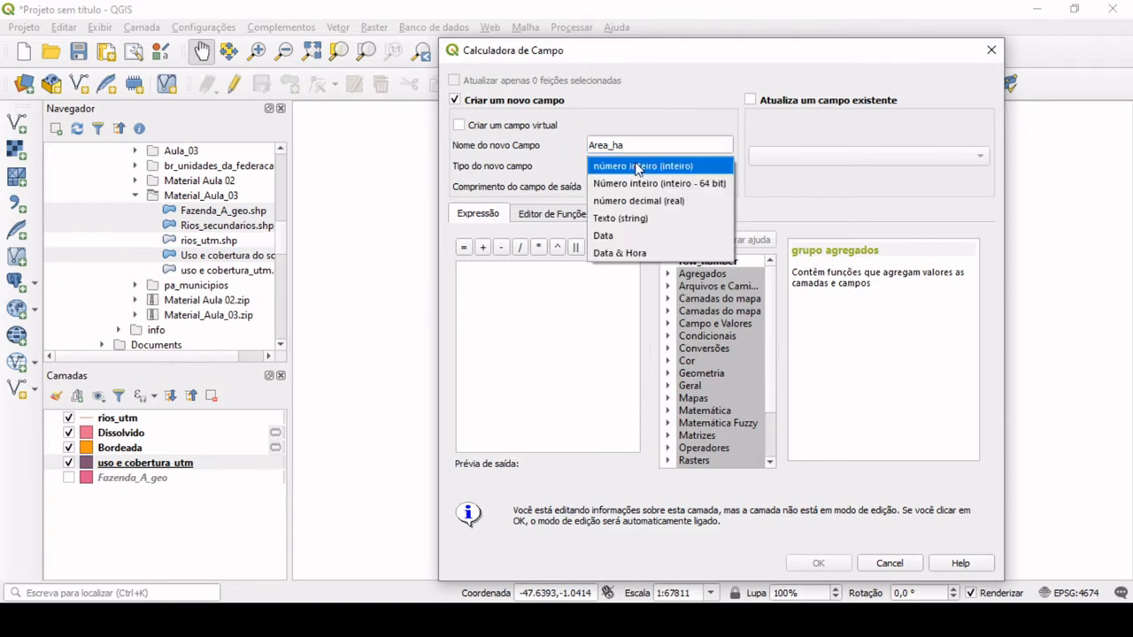
{"action": "left_click", "coordinate": [647, 203]}
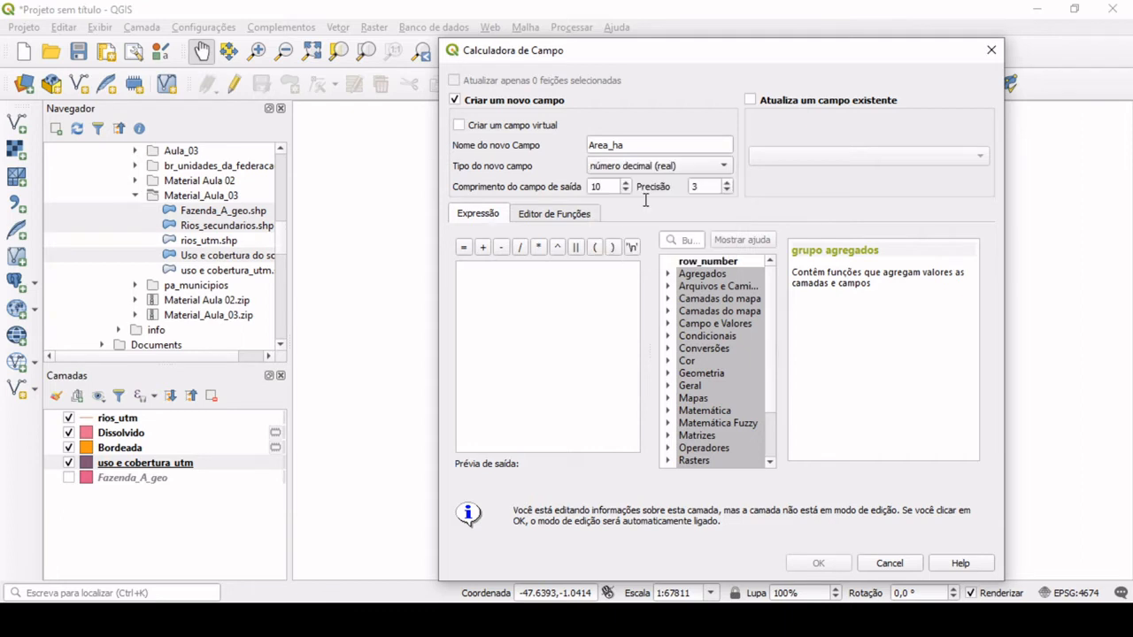
{"action": "left_click_drag", "start_coordinate": [609, 187], "coordinate": [585, 188]}
{"action": "type", "text": "12"}
{"action": "double_click", "coordinate": [694, 187]}
- Build the expression $area / 10000 from the Geometria functions and run the field calculation
{"action": "left_click", "coordinate": [669, 373]}
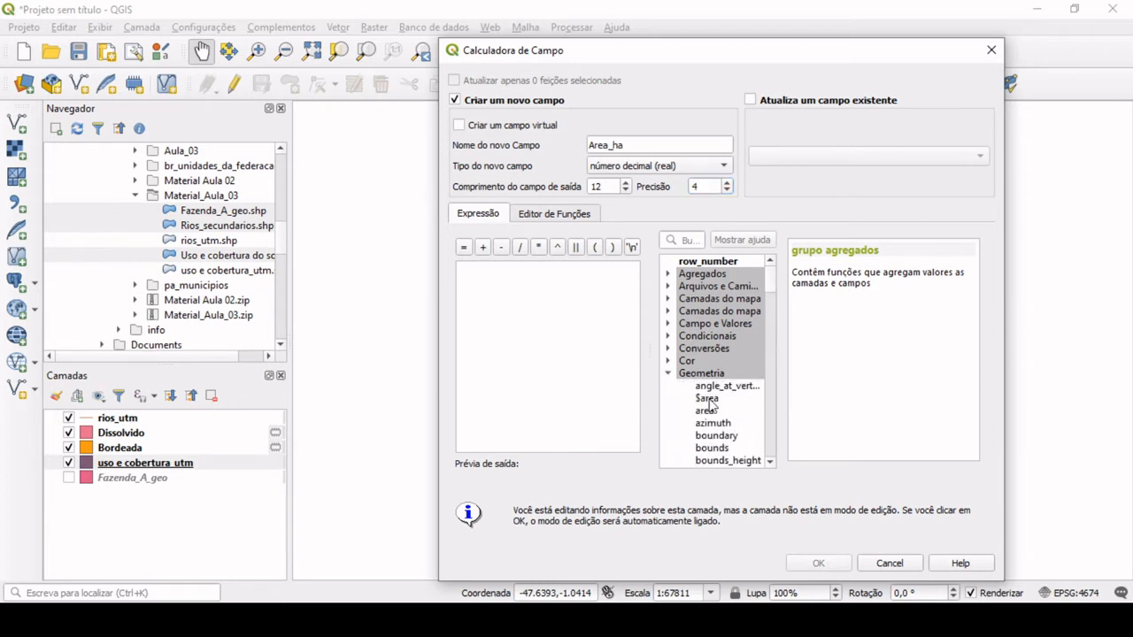
{"action": "left_click", "coordinate": [708, 399]}
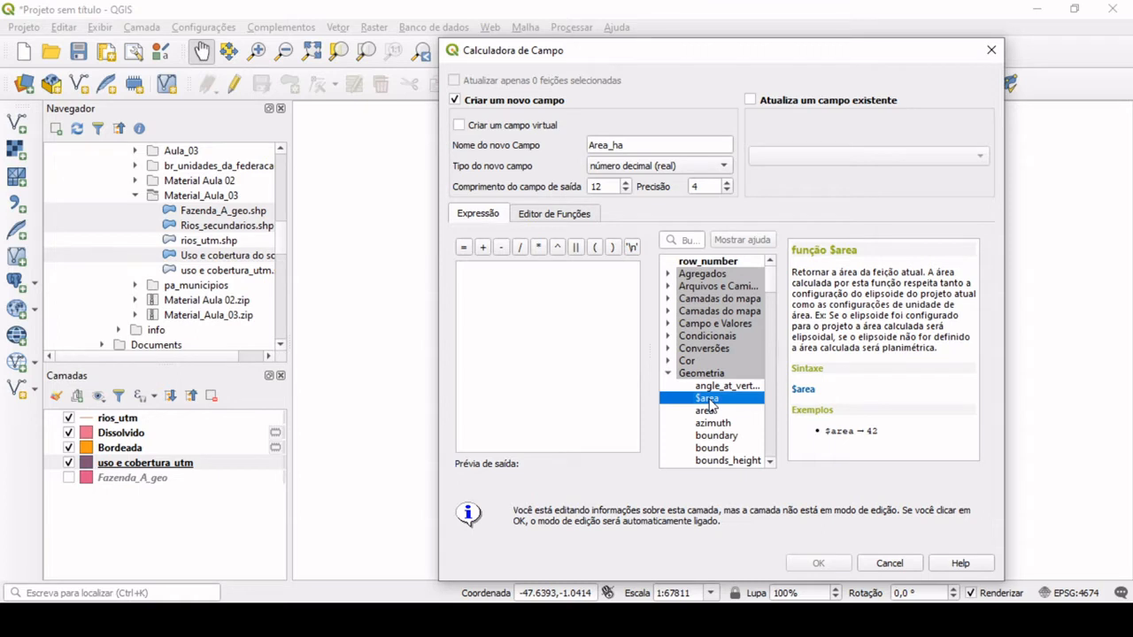
{"action": "double_click", "coordinate": [708, 399]}
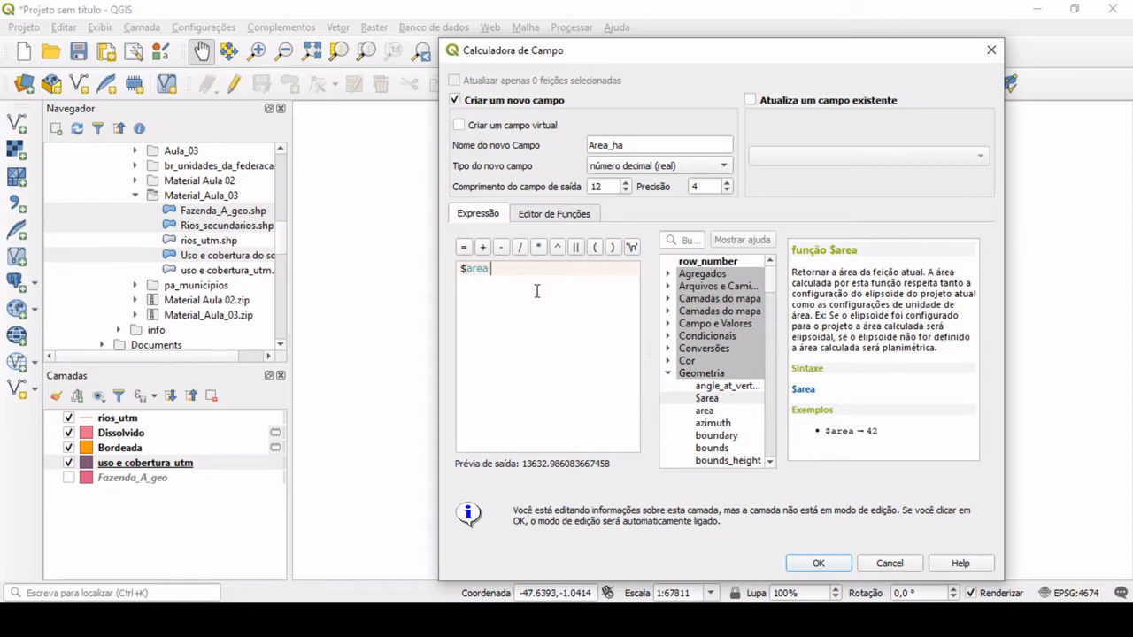
{"action": "left_click", "coordinate": [520, 248]}
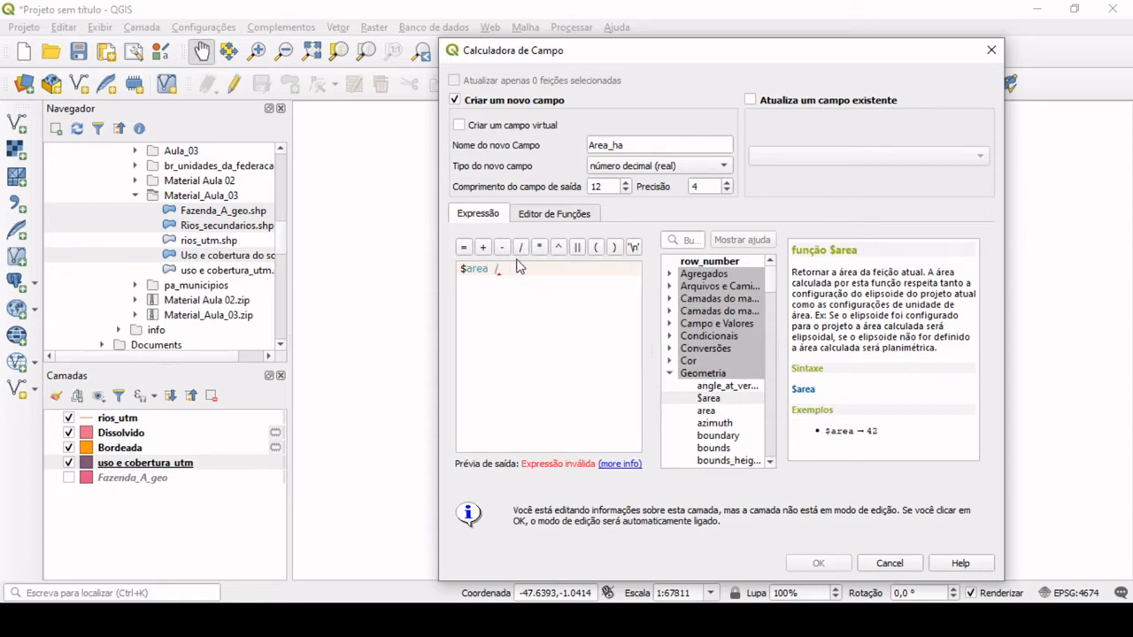
{"action": "type", "text": "10000"}
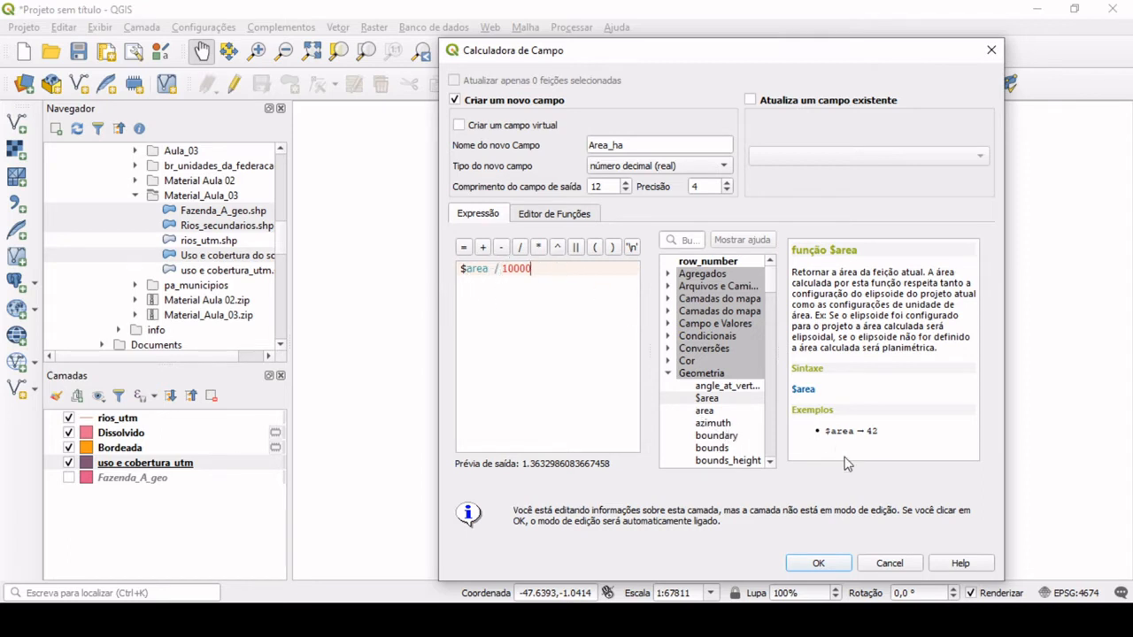
{"action": "left_click", "coordinate": [823, 564]}
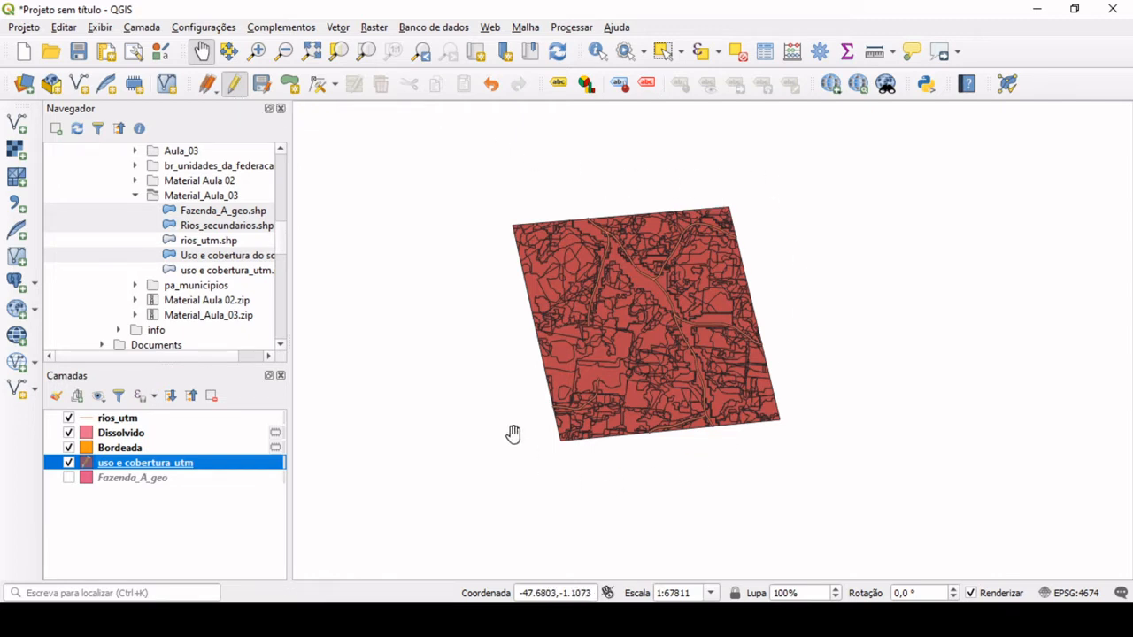
- Stop editing uso e cobertura_utm with its changes saved, and check the Area_ha values in its attribute table
{"action": "left_click", "coordinate": [232, 86]}
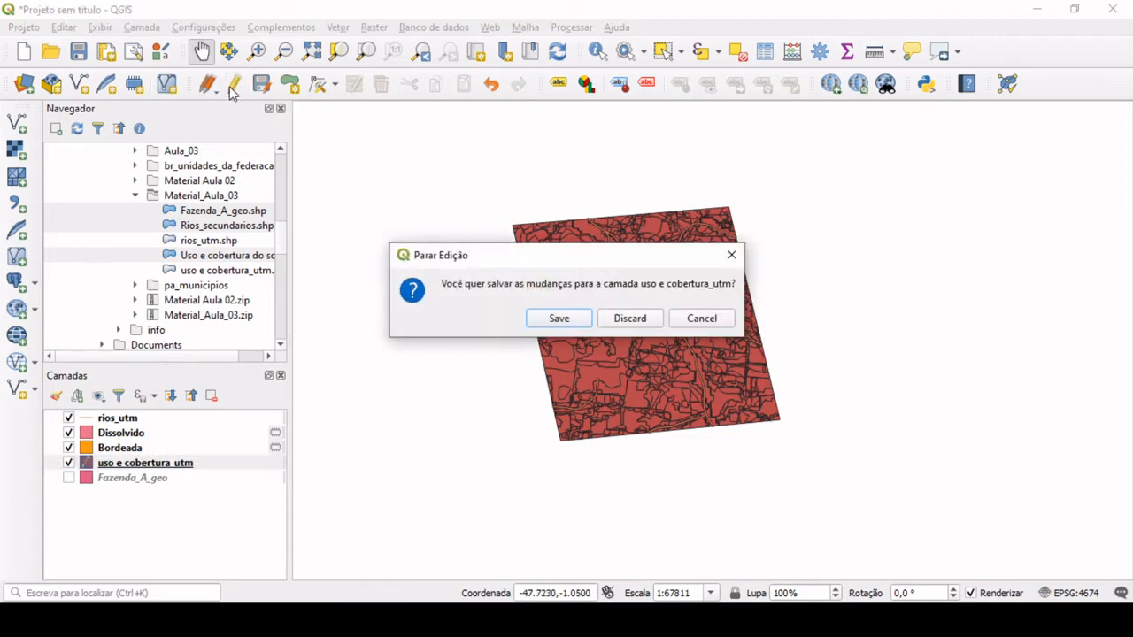
{"action": "left_click", "coordinate": [566, 322]}
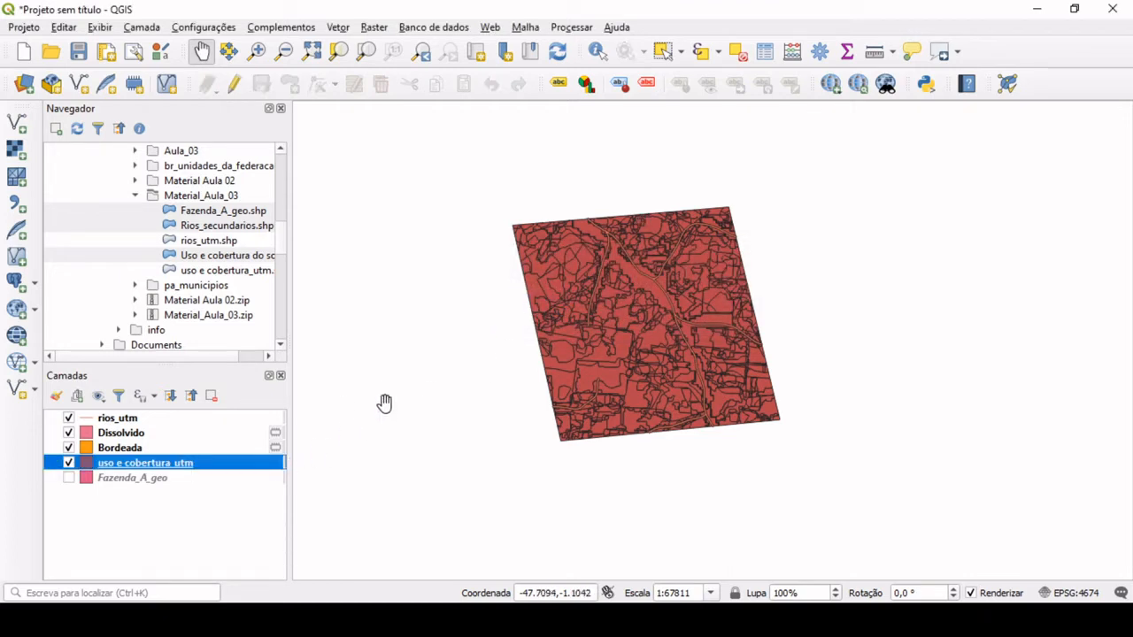
{"action": "left_click", "coordinate": [765, 53]}
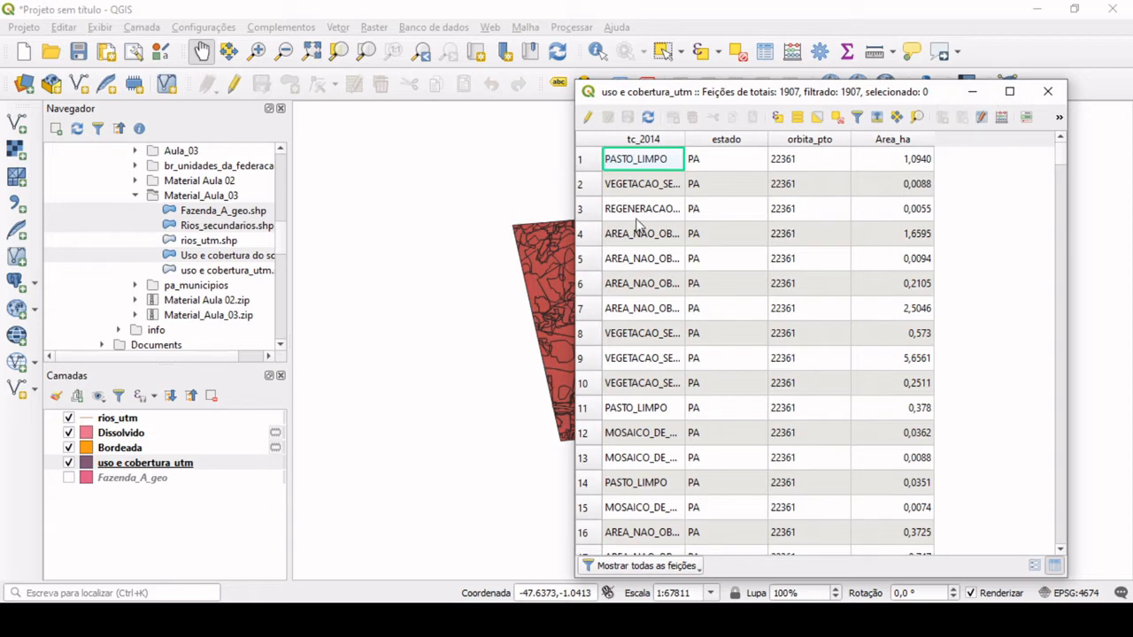
{"action": "left_click", "coordinate": [1047, 95]}
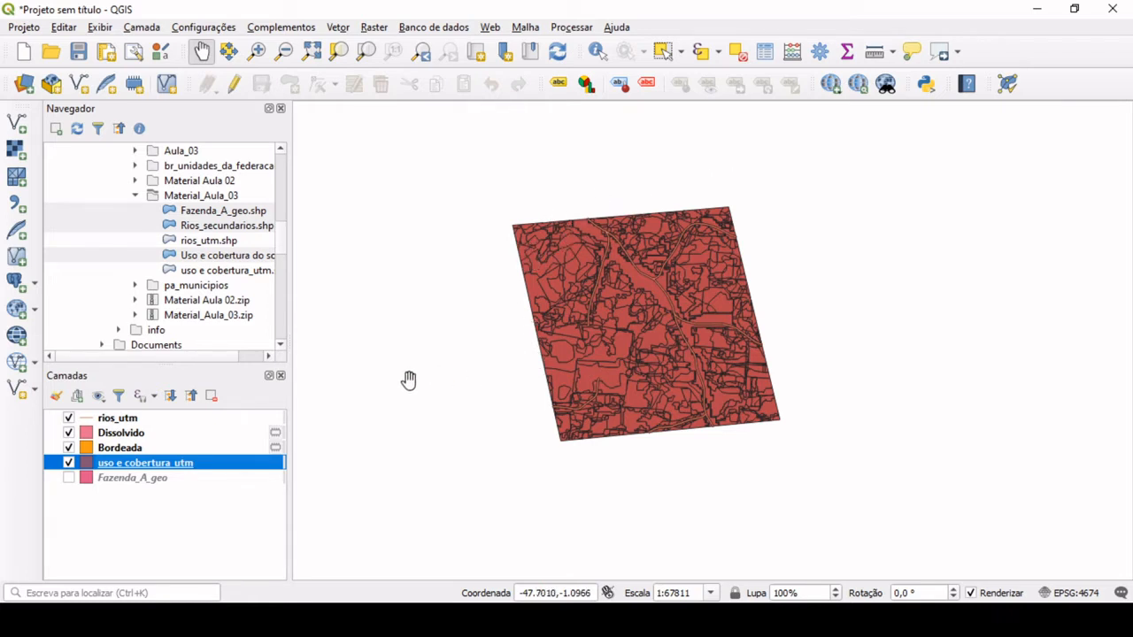
- Launch LibreOffice Calc from the LibreOffice 6.4 programs and dismiss the tip of the day
{"action": "key", "text": "super"}
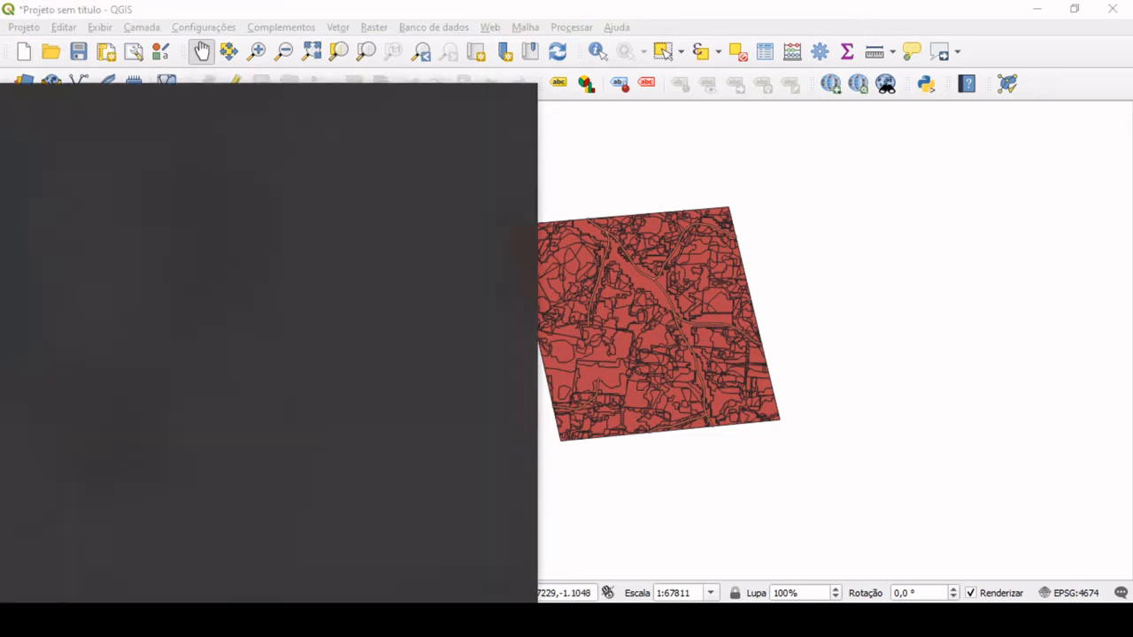
{"action": "scroll", "coordinate": [140, 437], "scroll_direction": "down", "scroll_amount": 5}
{"action": "scroll", "coordinate": [141, 434], "scroll_direction": "down", "scroll_amount": 8}
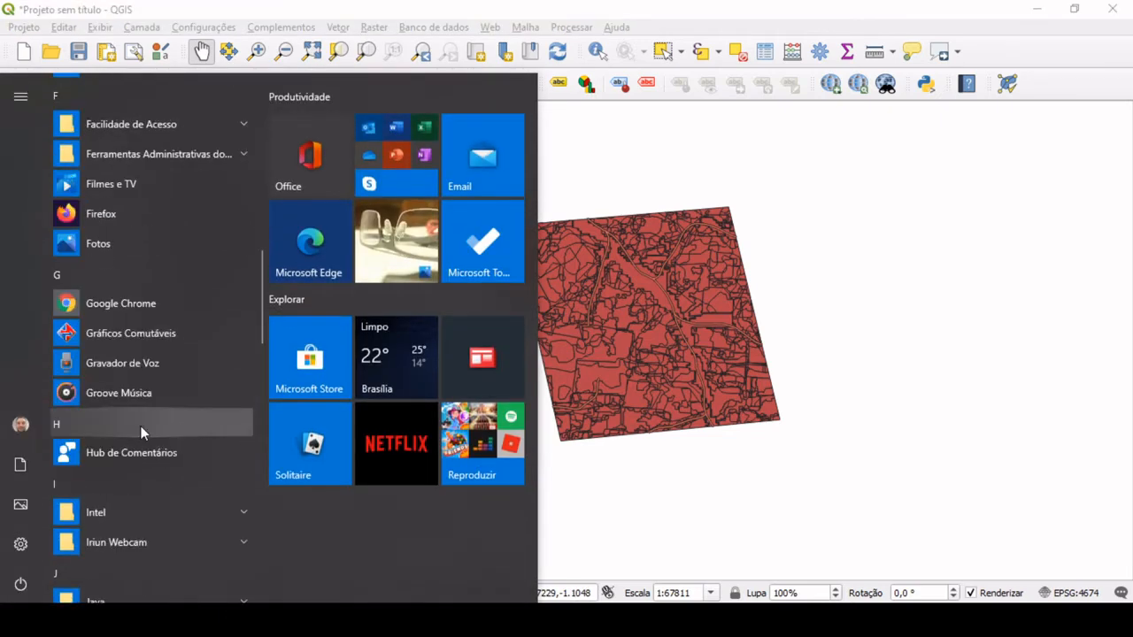
{"action": "scroll", "coordinate": [141, 424], "scroll_direction": "up", "scroll_amount": 2}
{"action": "scroll", "coordinate": [141, 431], "scroll_direction": "up", "scroll_amount": 1}
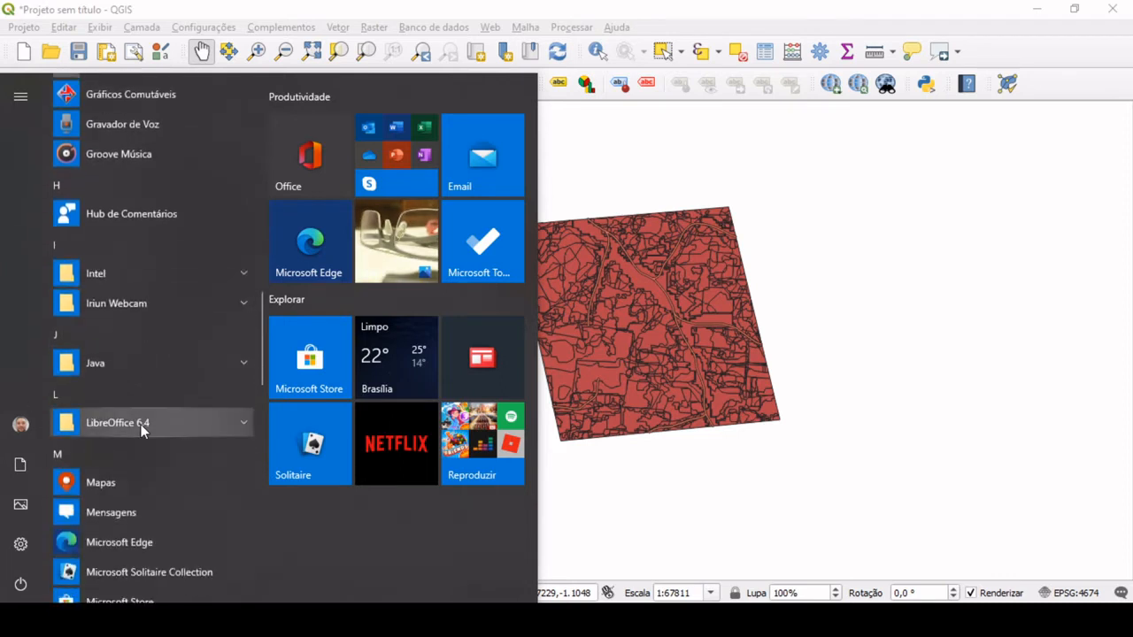
{"action": "left_click", "coordinate": [209, 428]}
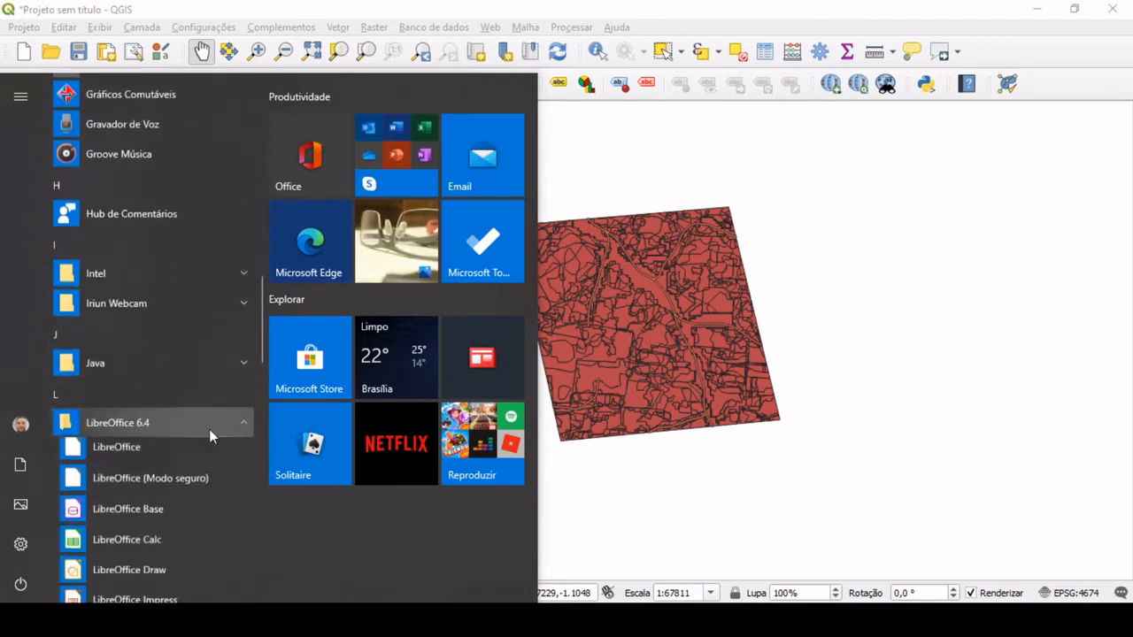
{"action": "left_click", "coordinate": [166, 538]}
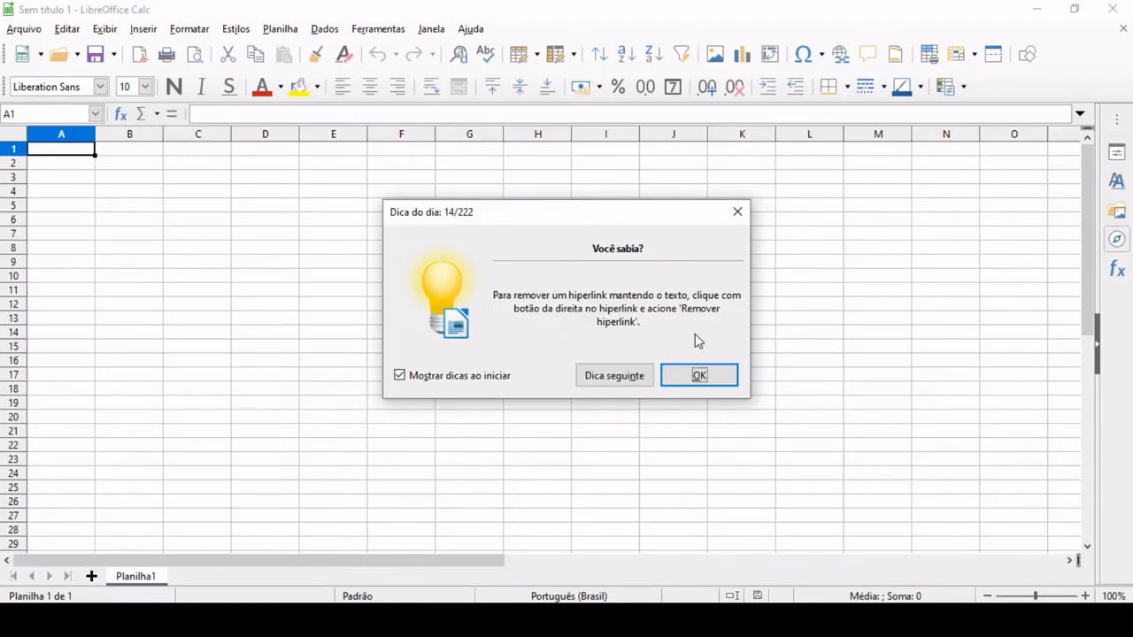
{"action": "left_click", "coordinate": [719, 376]}
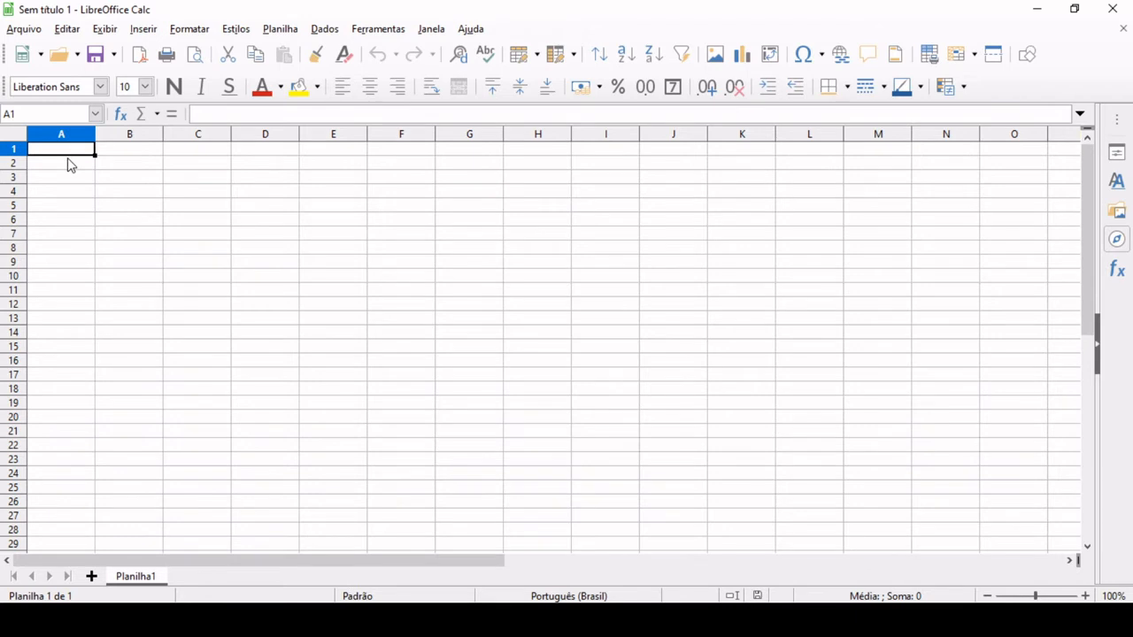
- Enter the headers CLASSE, ÁREA and % in A1 to C1, and widen columns A and B
{"action": "type", "text": "CLASSE"}
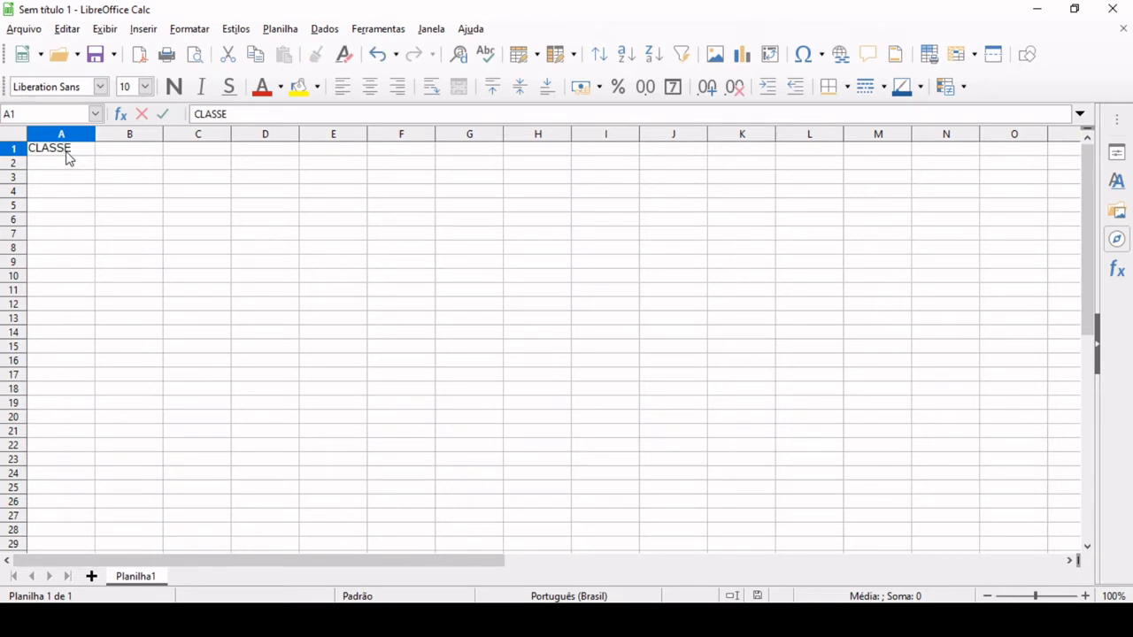
{"action": "key", "text": "Tab"}
{"action": "type", "text": "ÁREA"}
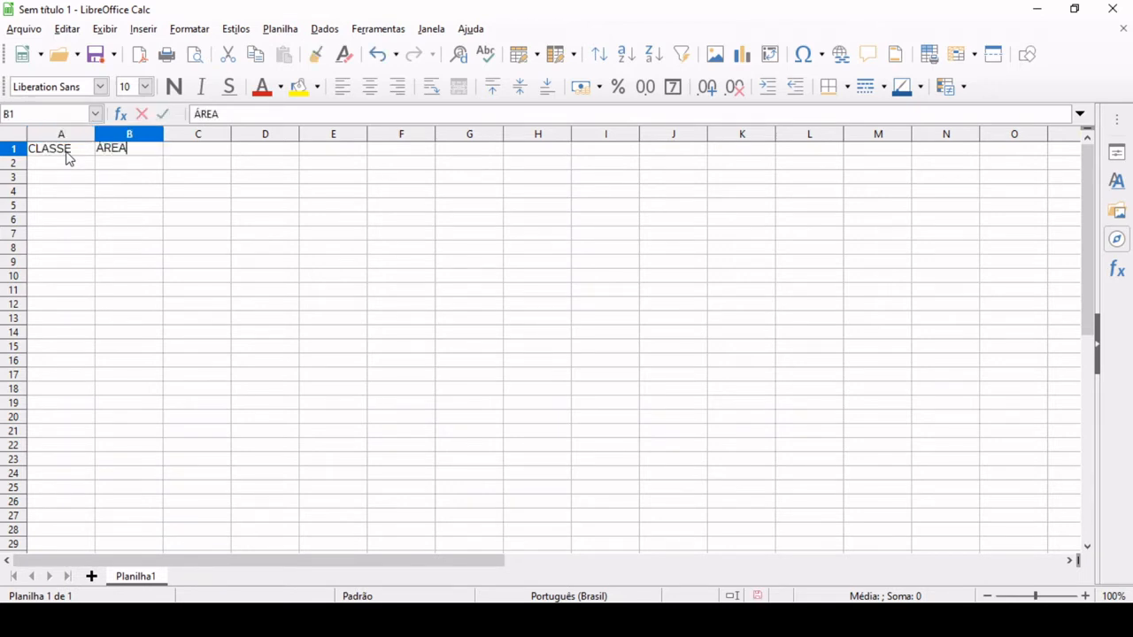
{"action": "key", "text": "Tab"}
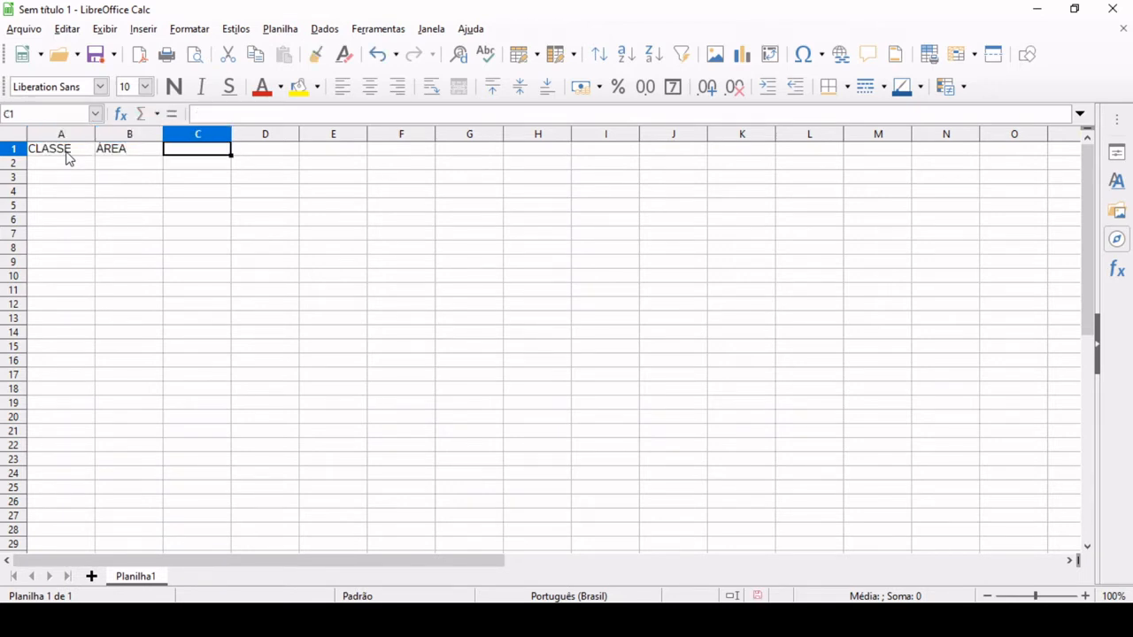
{"action": "type", "text": "%"}
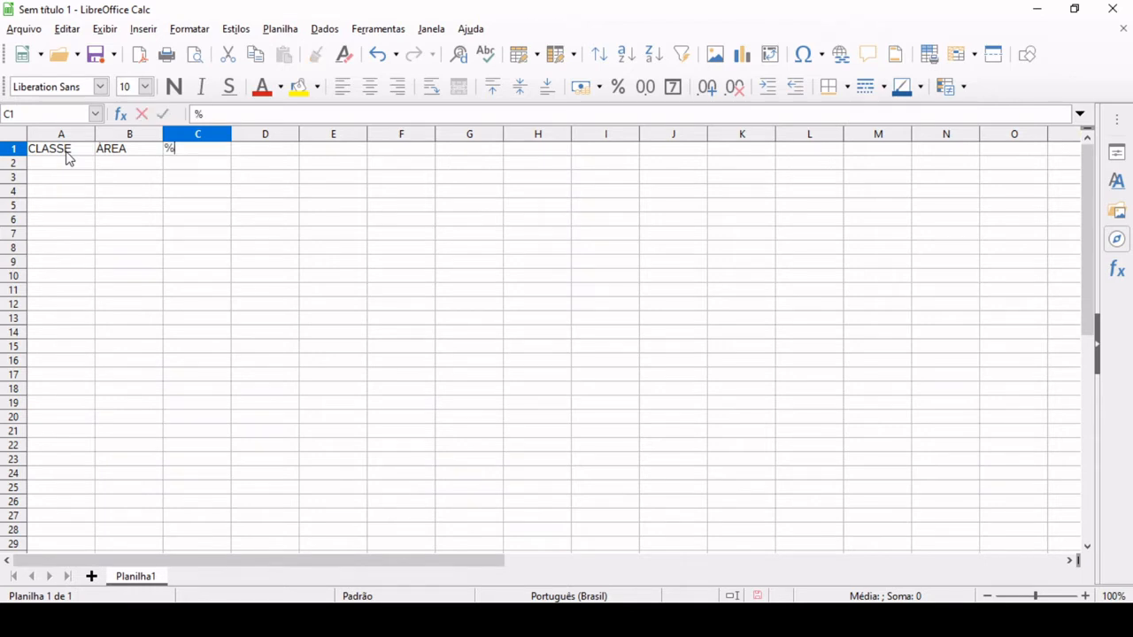
{"action": "key", "text": "Return"}
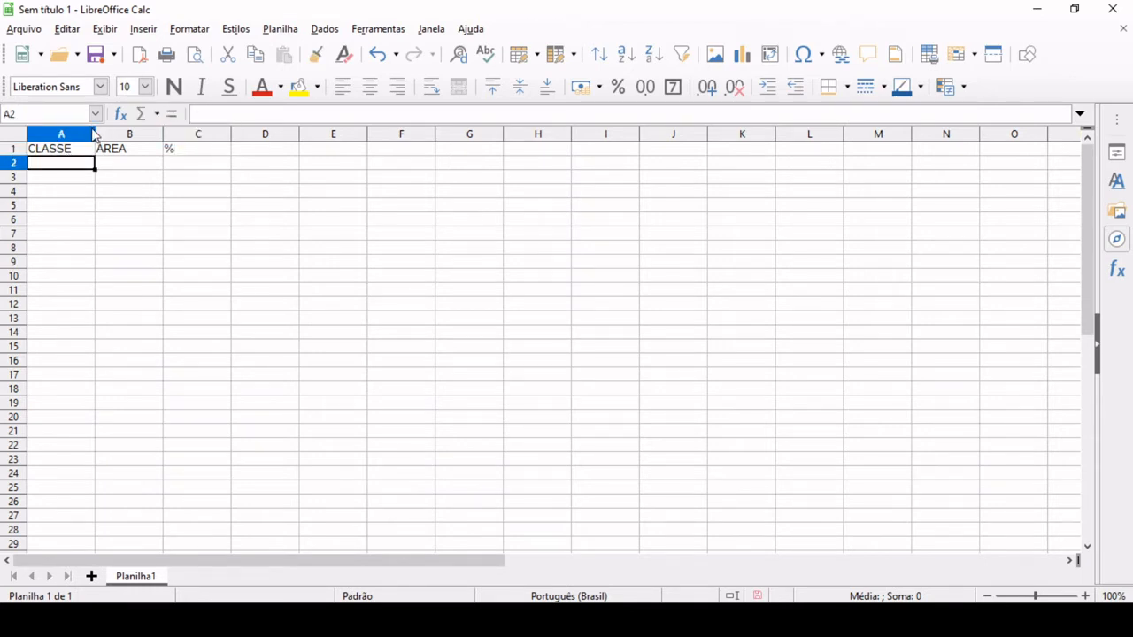
{"action": "left_click_drag", "start_coordinate": [95, 127], "coordinate": [140, 128]}
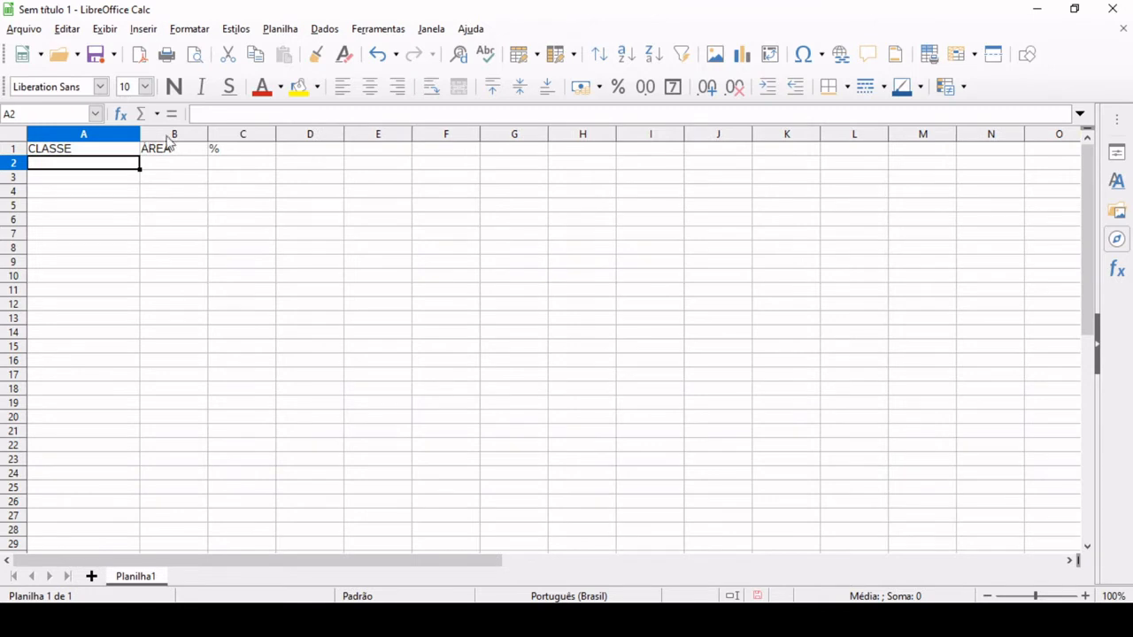
{"action": "left_click_drag", "start_coordinate": [208, 130], "coordinate": [231, 132]}
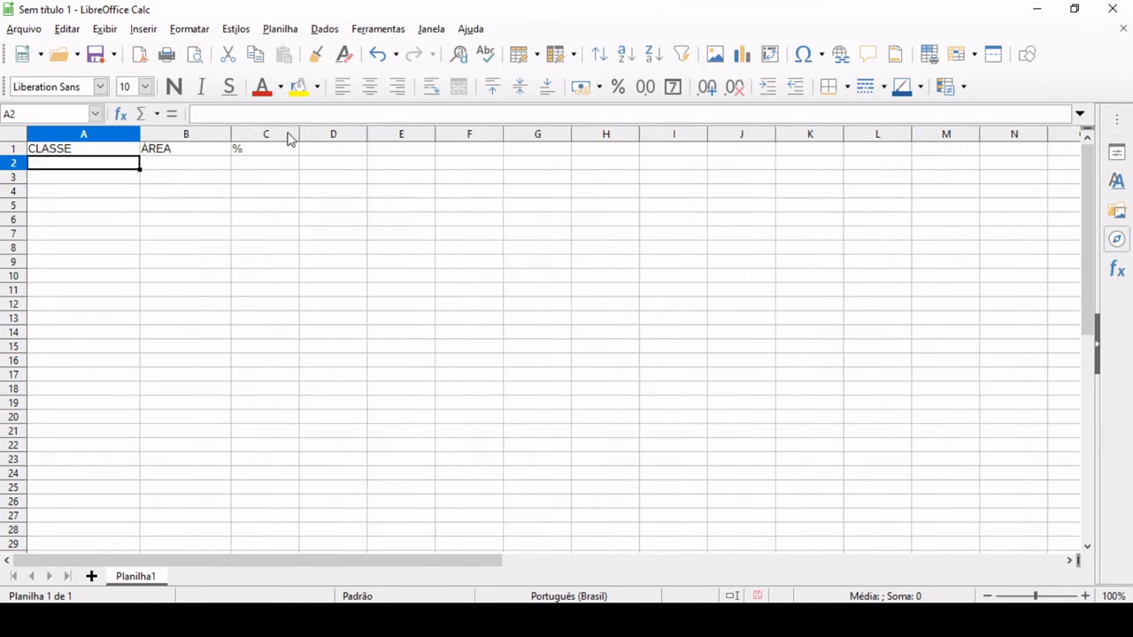
- Centre the headers in A1:C1 and make them bold
{"action": "left_click_drag", "start_coordinate": [116, 151], "coordinate": [256, 148]}
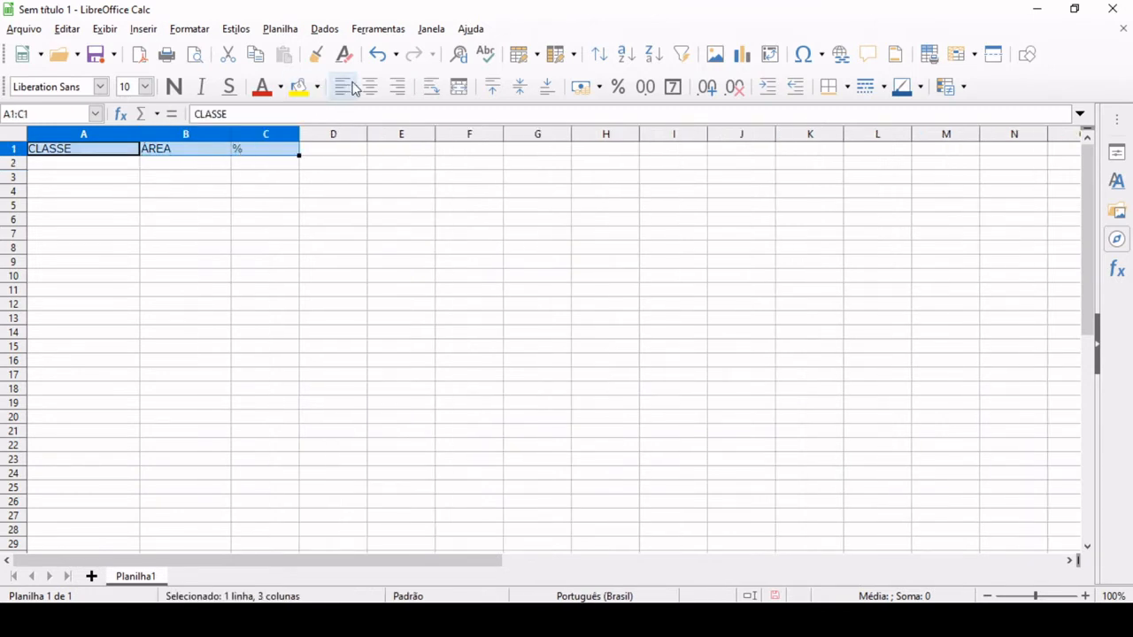
{"action": "left_click", "coordinate": [370, 86]}
{"action": "left_click", "coordinate": [173, 86]}
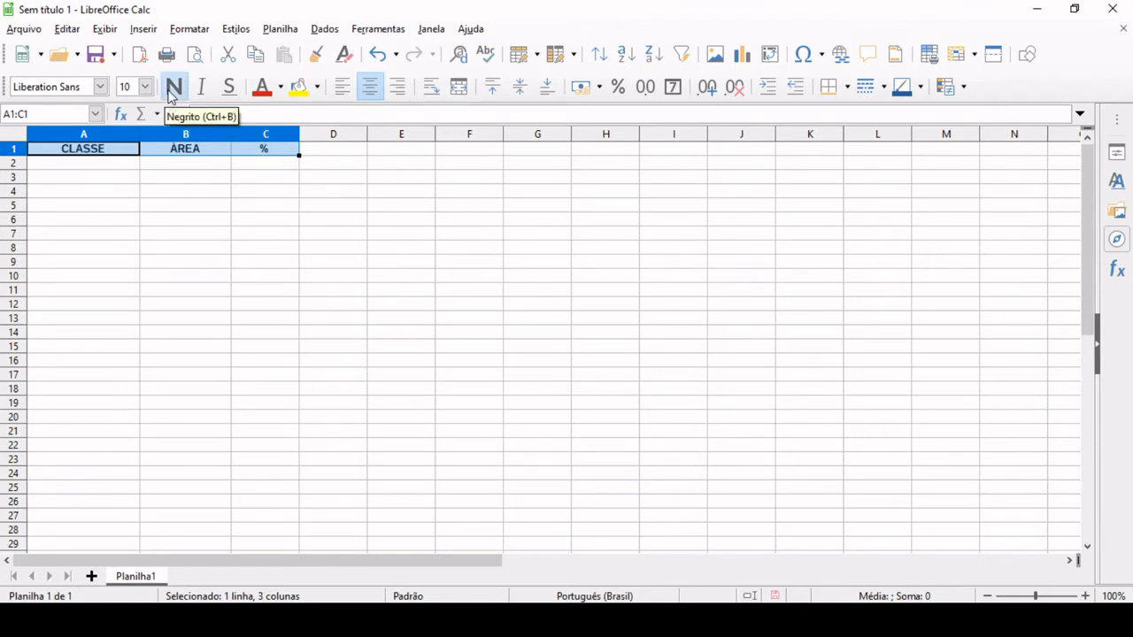
{"action": "left_click", "coordinate": [202, 248]}
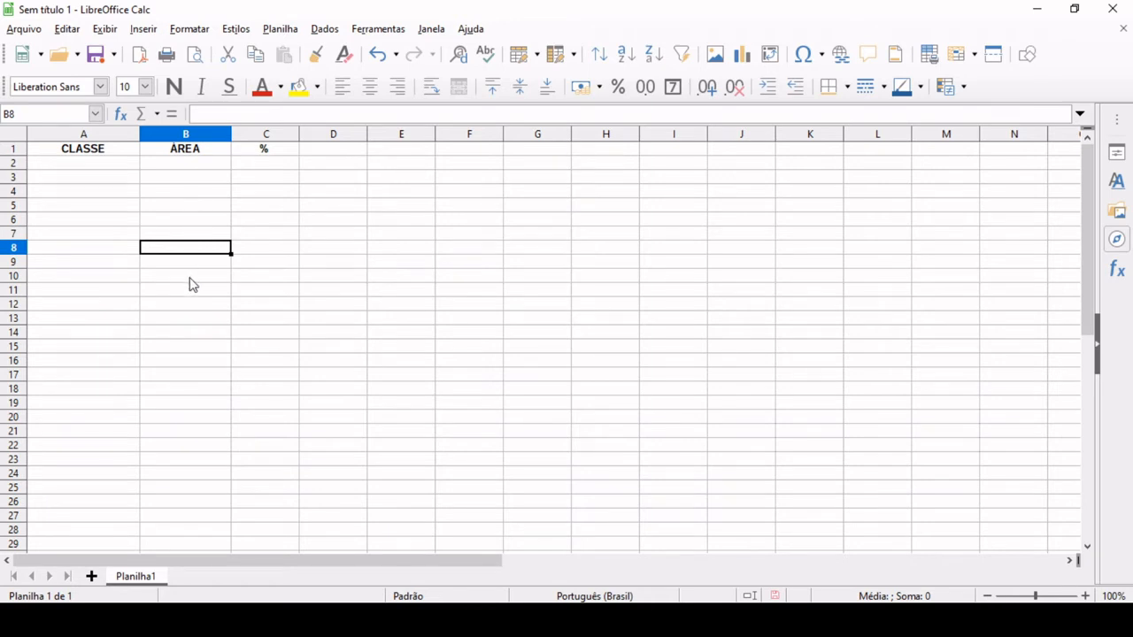
- Change the header in B1 to ÁREA (ha) and widen column C
{"action": "left_click", "coordinate": [211, 151]}
{"action": "left_click", "coordinate": [229, 110]}
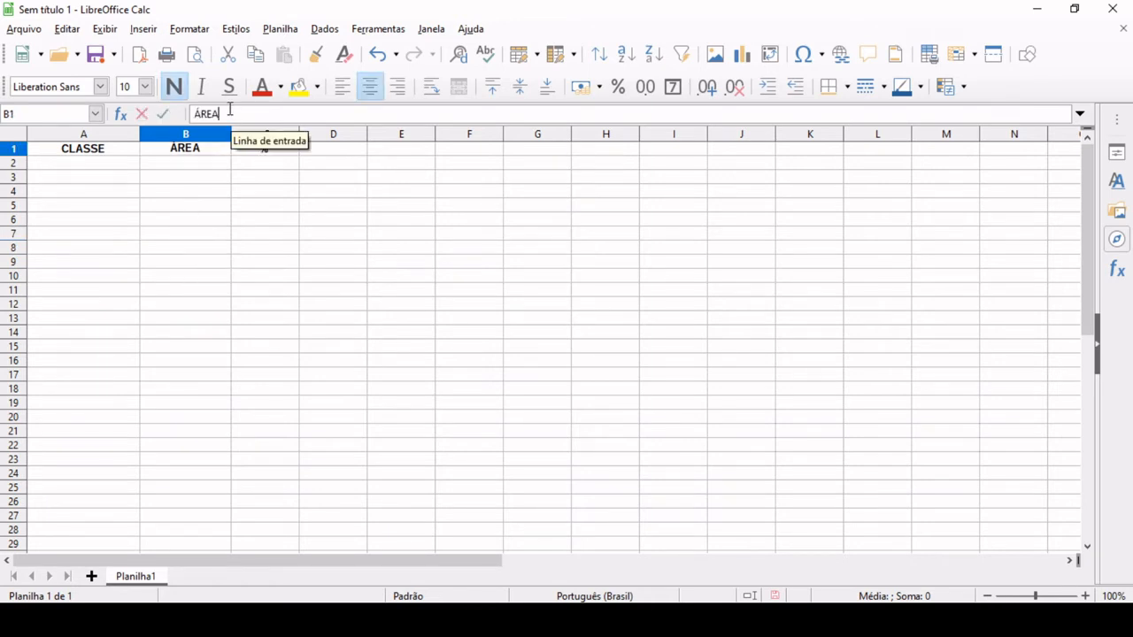
{"action": "type", "text": "(ha)"}
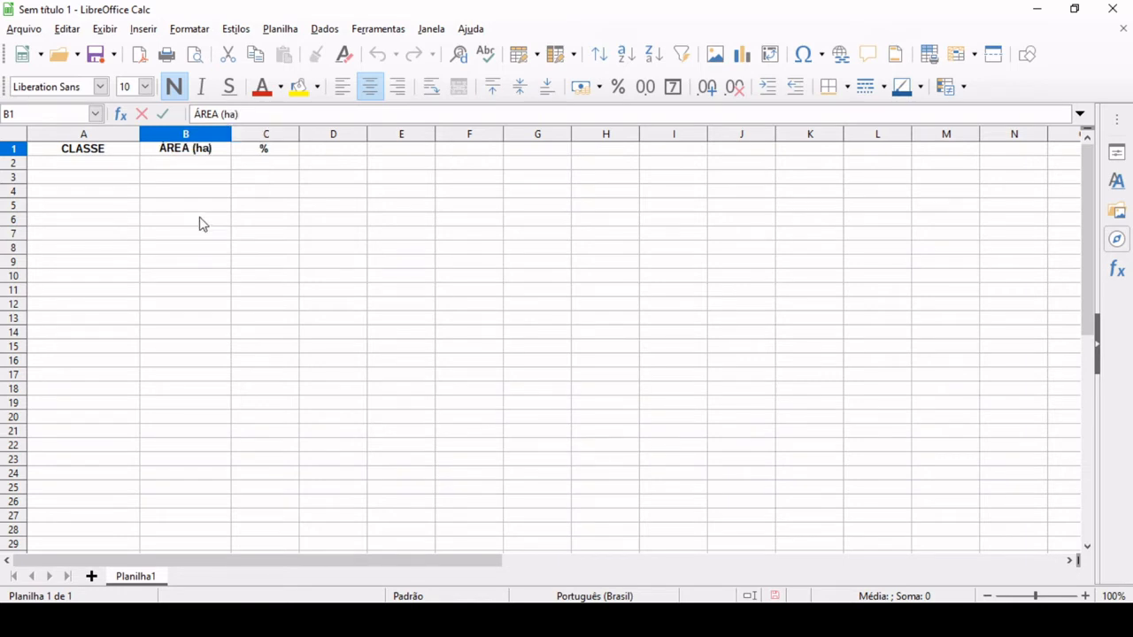
{"action": "left_click", "coordinate": [146, 263]}
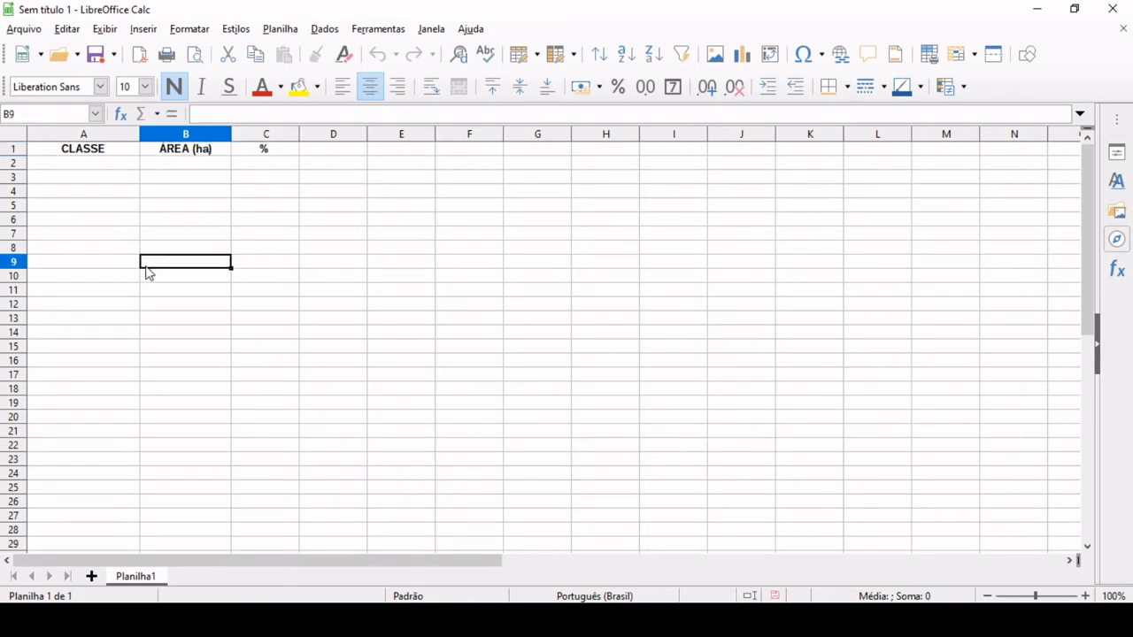
{"action": "left_click_drag", "start_coordinate": [299, 135], "coordinate": [323, 135]}
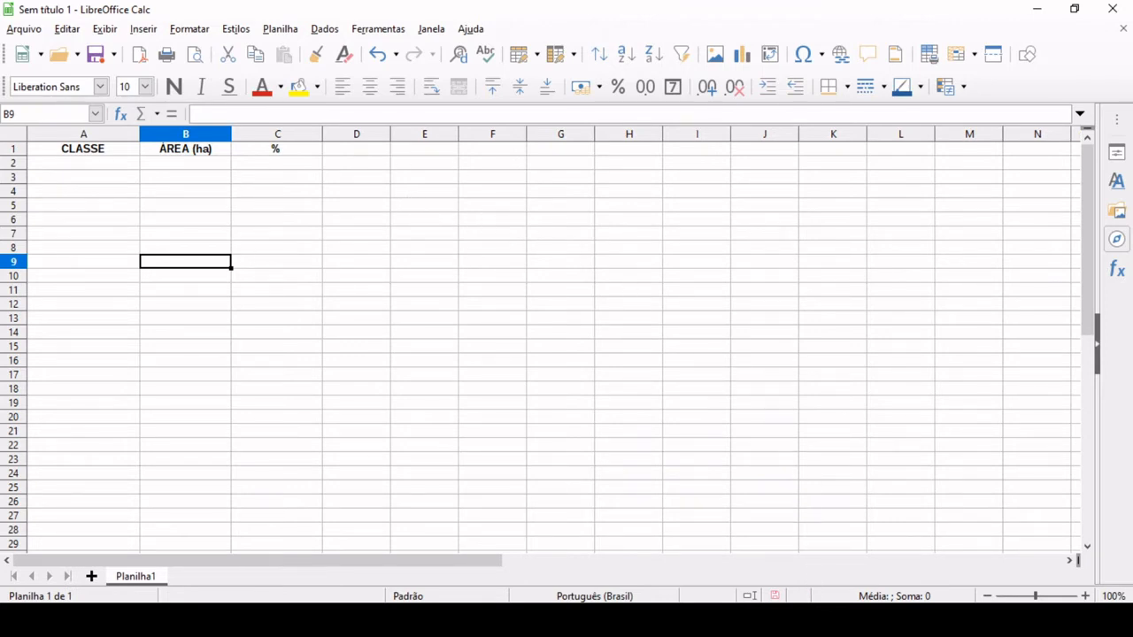
- Switch to QGIS, begin a Select by Expression on uso e cobertura_utm with "tc_2014" =, and list the field's unique values
{"action": "key", "text": "alt+Tab"}
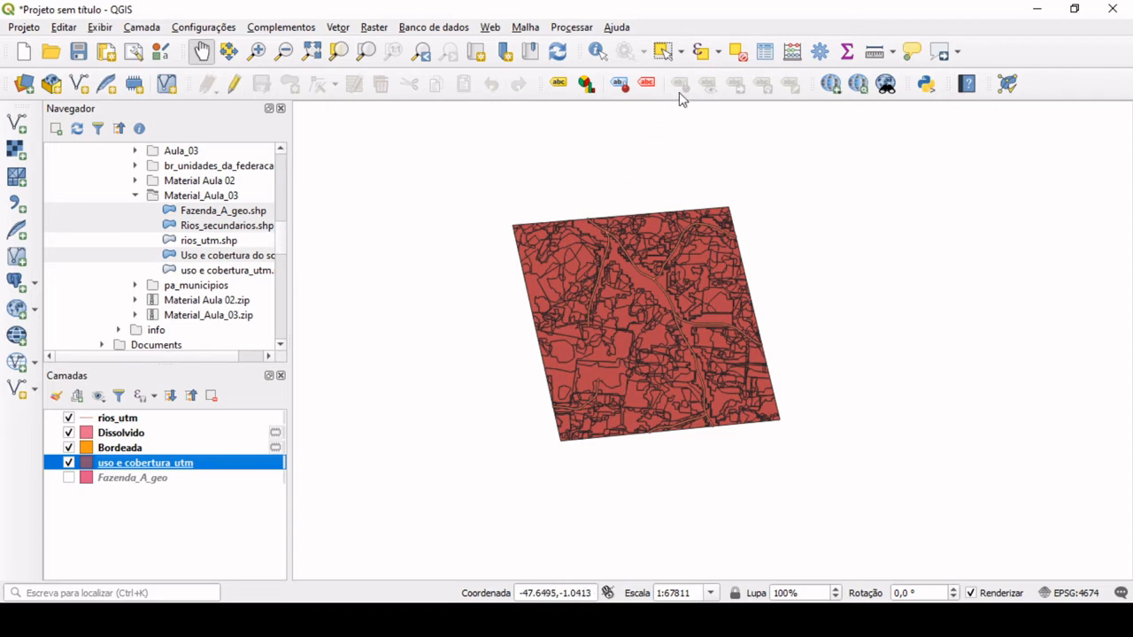
{"action": "left_click", "coordinate": [719, 52]}
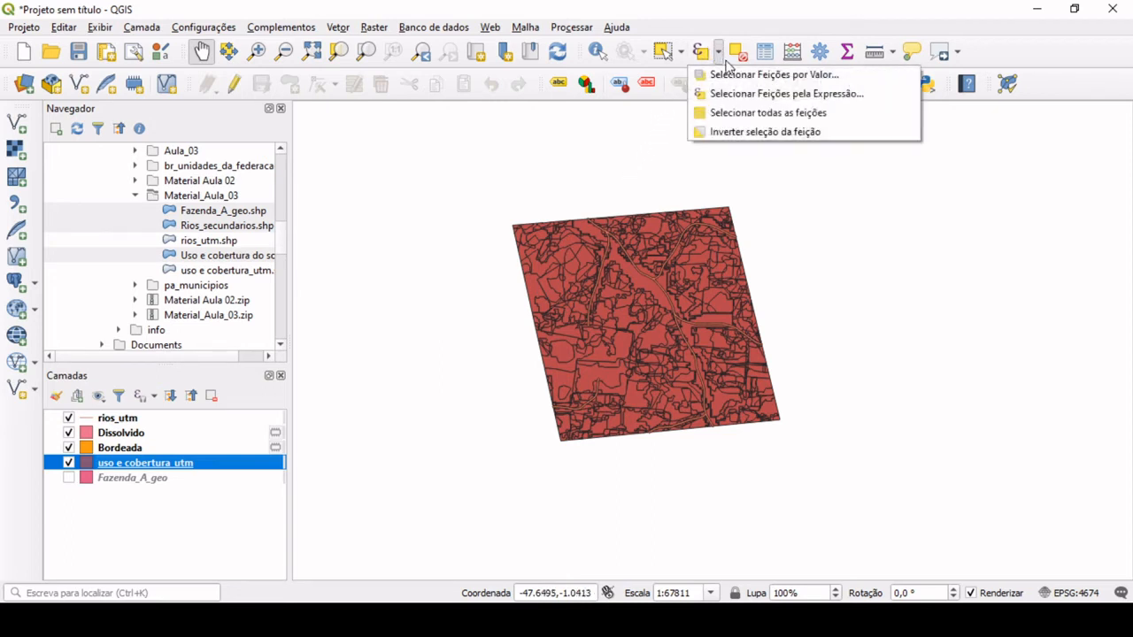
{"action": "left_click", "coordinate": [816, 104]}
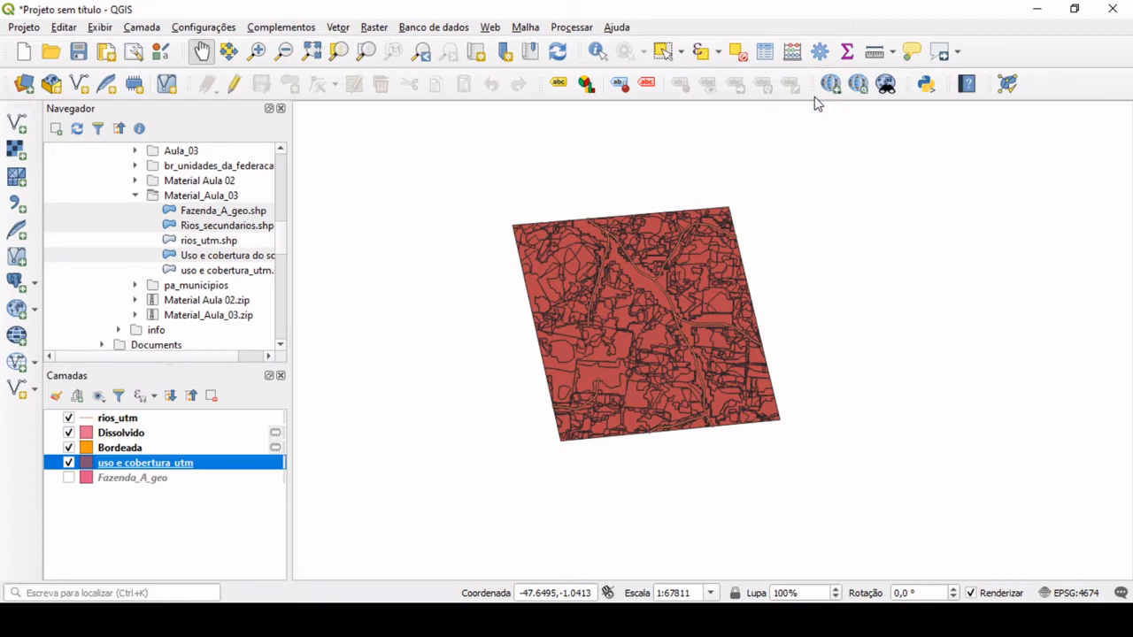
{"action": "left_click_drag", "start_coordinate": [591, 151], "coordinate": [717, 79]}
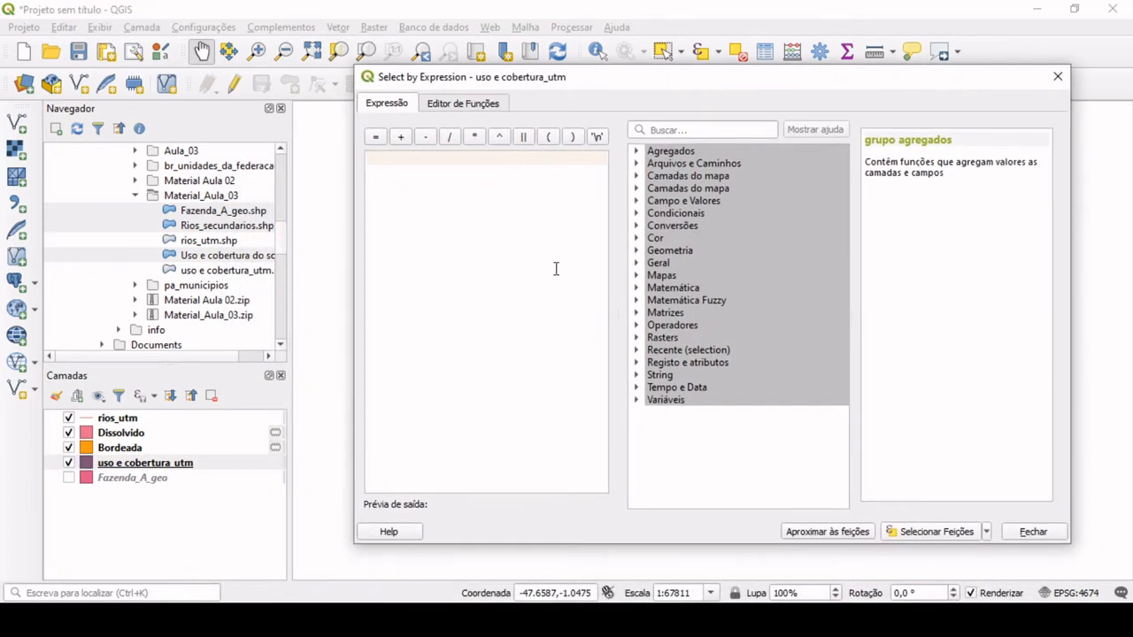
{"action": "left_click", "coordinate": [636, 202]}
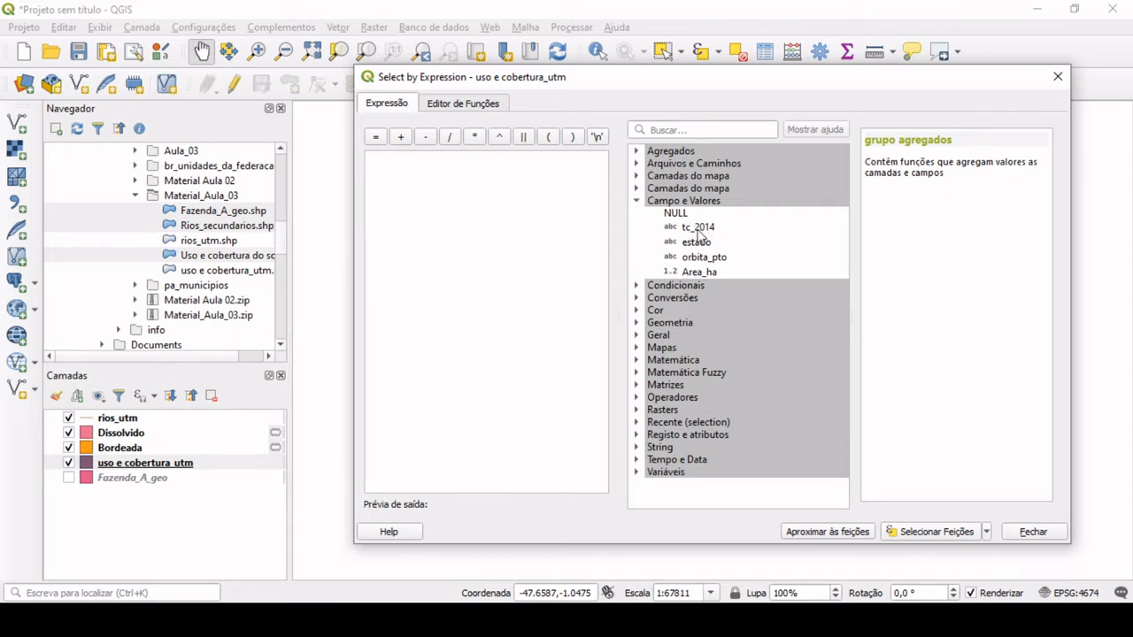
{"action": "double_click", "coordinate": [703, 229]}
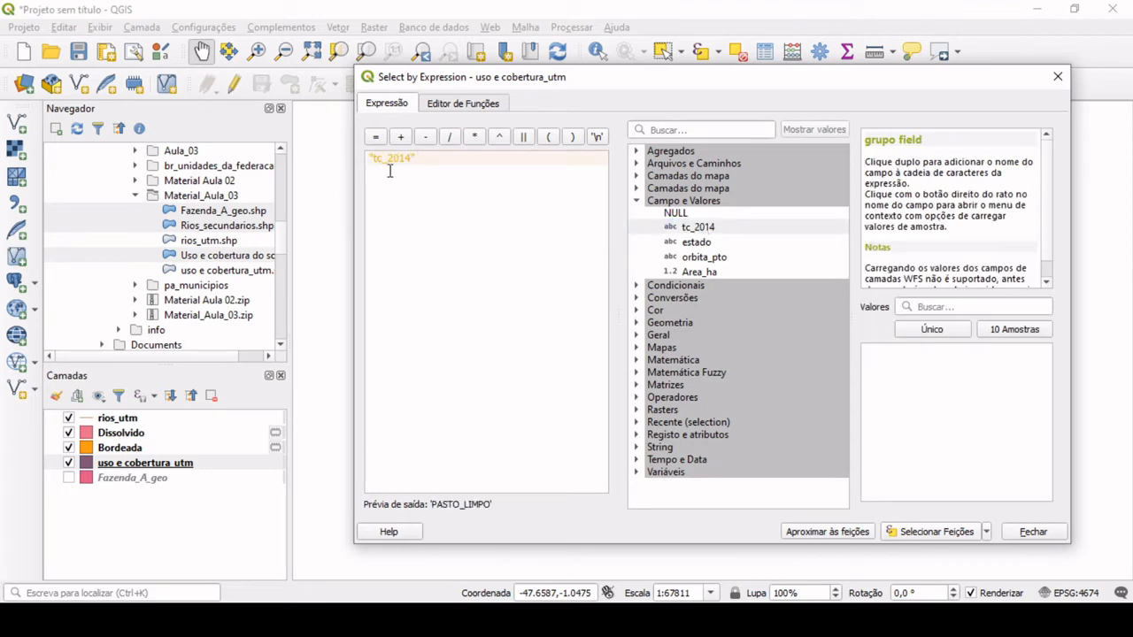
{"action": "left_click", "coordinate": [375, 137]}
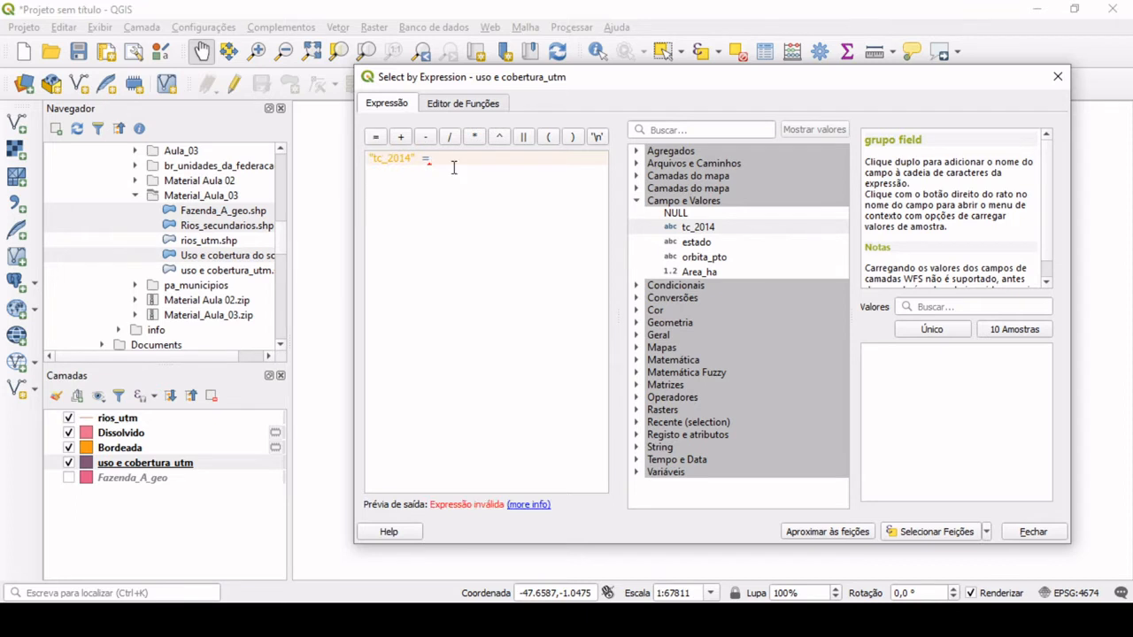
{"action": "left_click", "coordinate": [962, 330]}
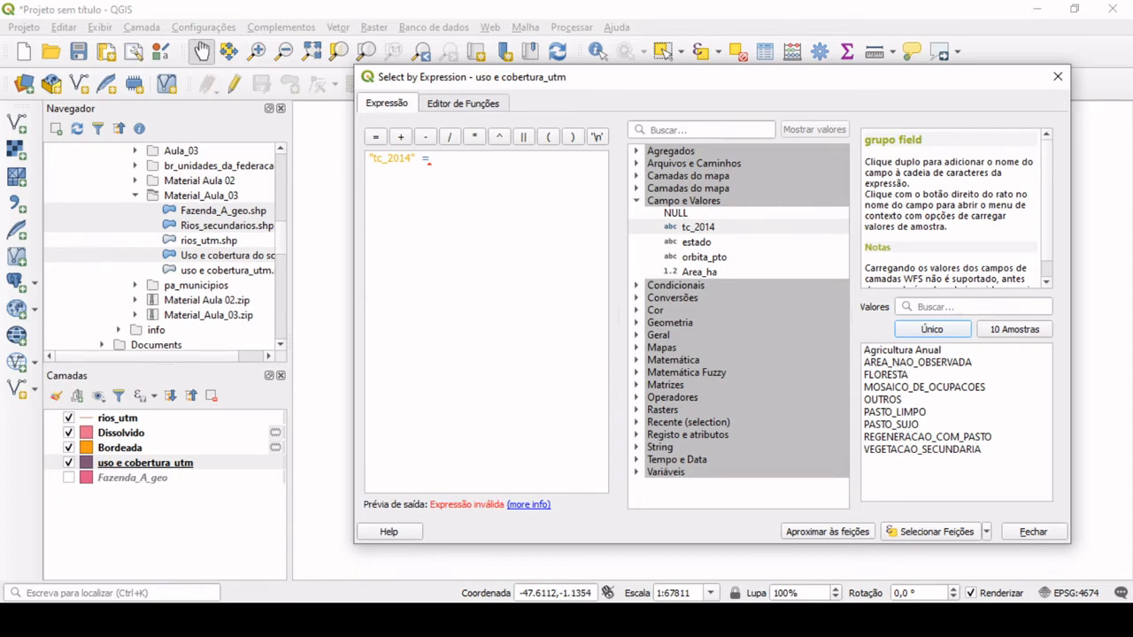
- Switch to Calc and enter the classes AGRICULTURA ANUAL in A2 and ÁREA NÃO OBSERVADA in A3, checking QGIS's value list
{"action": "key", "text": "alt+Tab"}
{"action": "left_click", "coordinate": [123, 164]}
{"action": "type", "text": "AGRICULTURA ANUAL"}
{"action": "key", "text": "Return"}
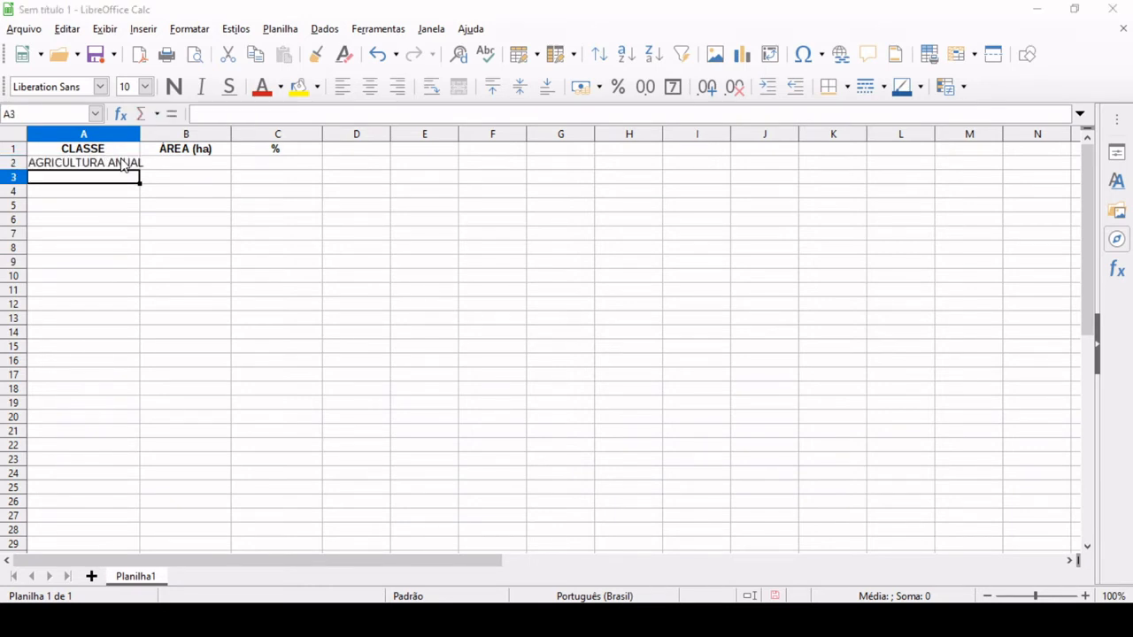
{"action": "key", "text": "alt+Tab"}
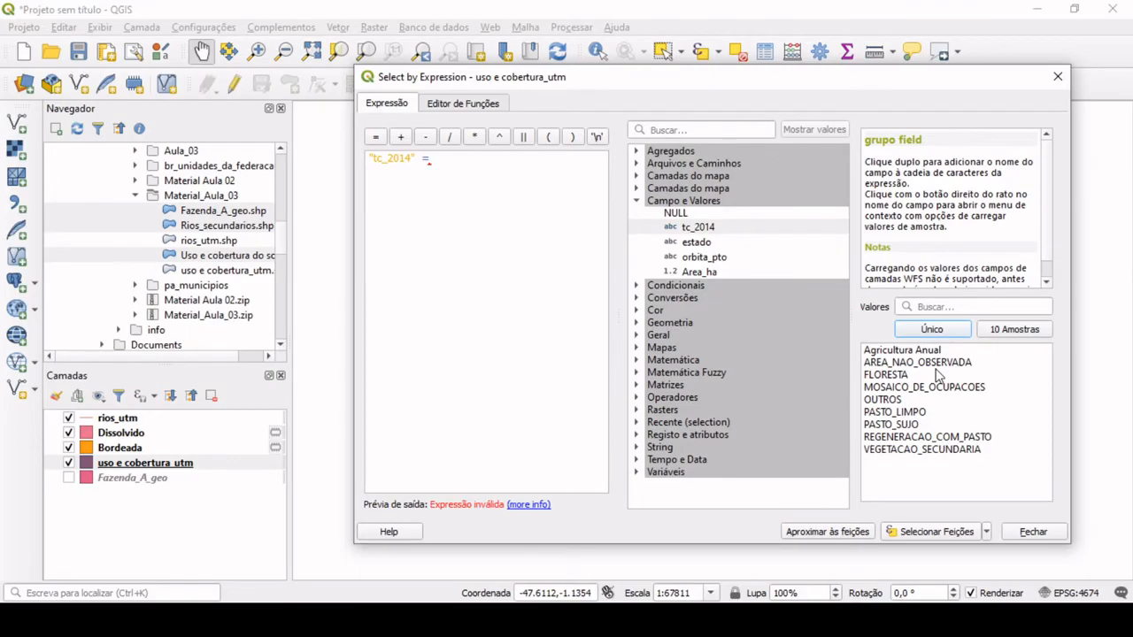
{"action": "key", "text": "alt+Tab"}
{"action": "type", "text": "ÁRE"}
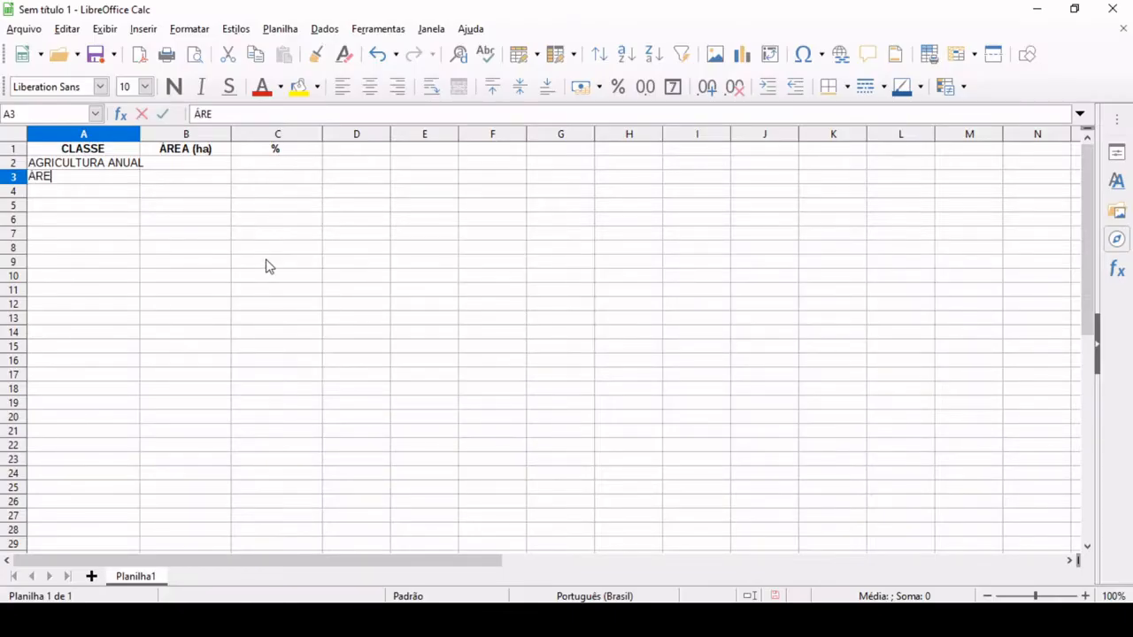
{"action": "type", "text": "A NÃO OBSERVAA"}
{"action": "key", "text": "BackSpace"}
{"action": "type", "text": "DA"}
{"action": "key", "text": "Return"}
- Enter the classes FLORESTA in A4 and MOSAICO DE OCUPACOES in A5, consulting the tc_2014 values in QGIS
{"action": "key", "text": "alt+Tab"}
{"action": "key", "text": "alt+Tab"}
{"action": "type", "text": "FLORE"}
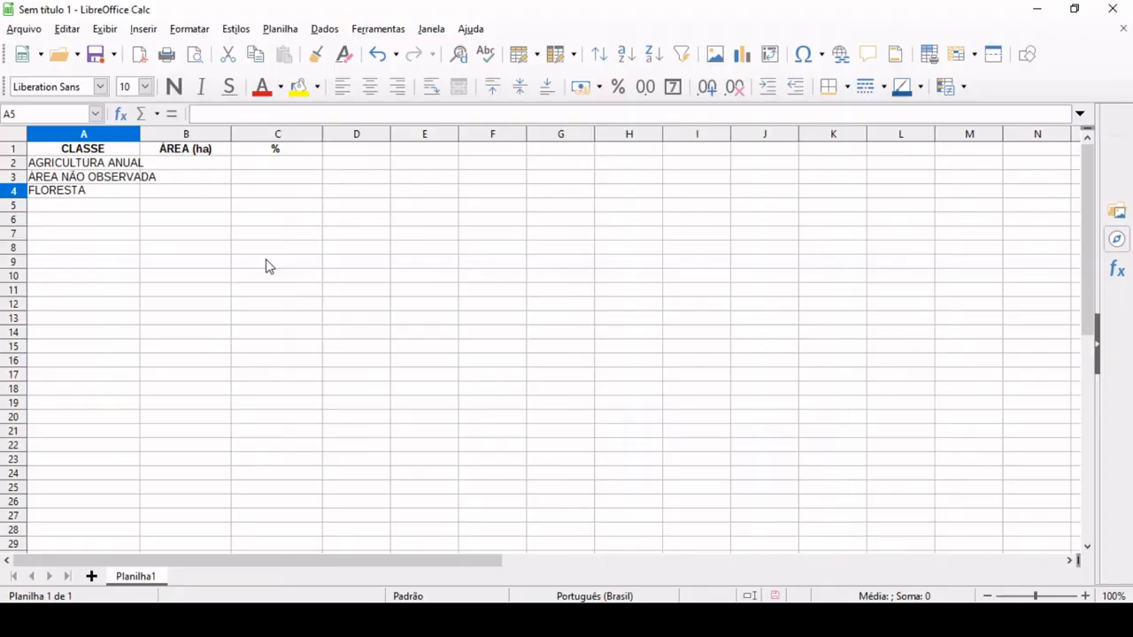
{"action": "key", "text": "Return"}
{"action": "key", "text": "alt+Tab"}
{"action": "key", "text": "alt+Tab"}
{"action": "type", "text": "MOSAICO D"}
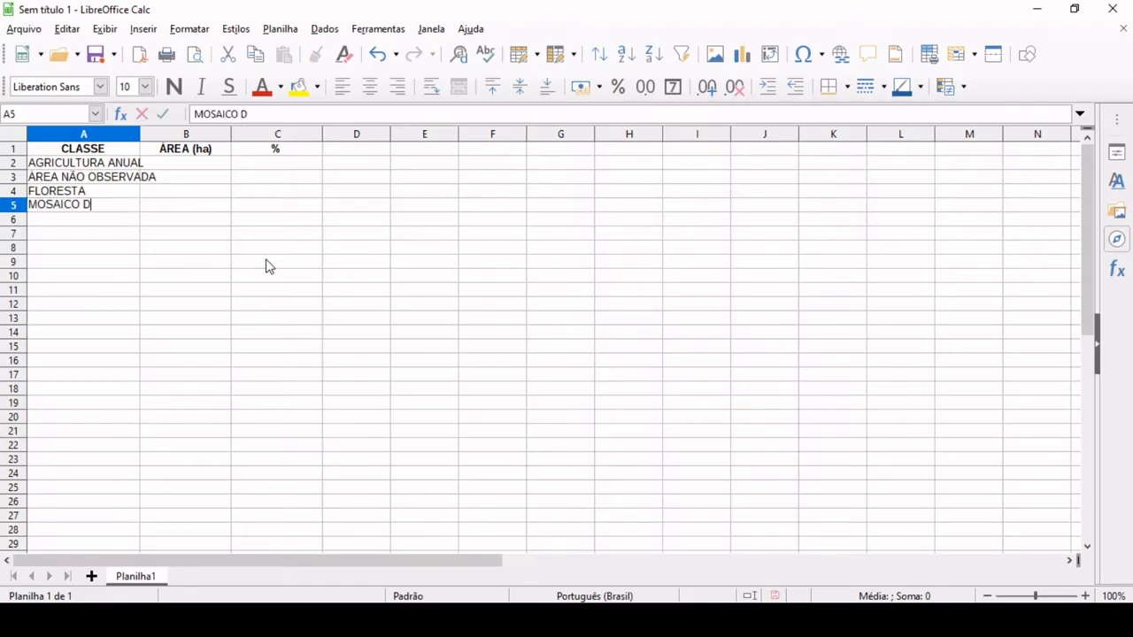
{"action": "type", "text": "E OCUPACOES"}
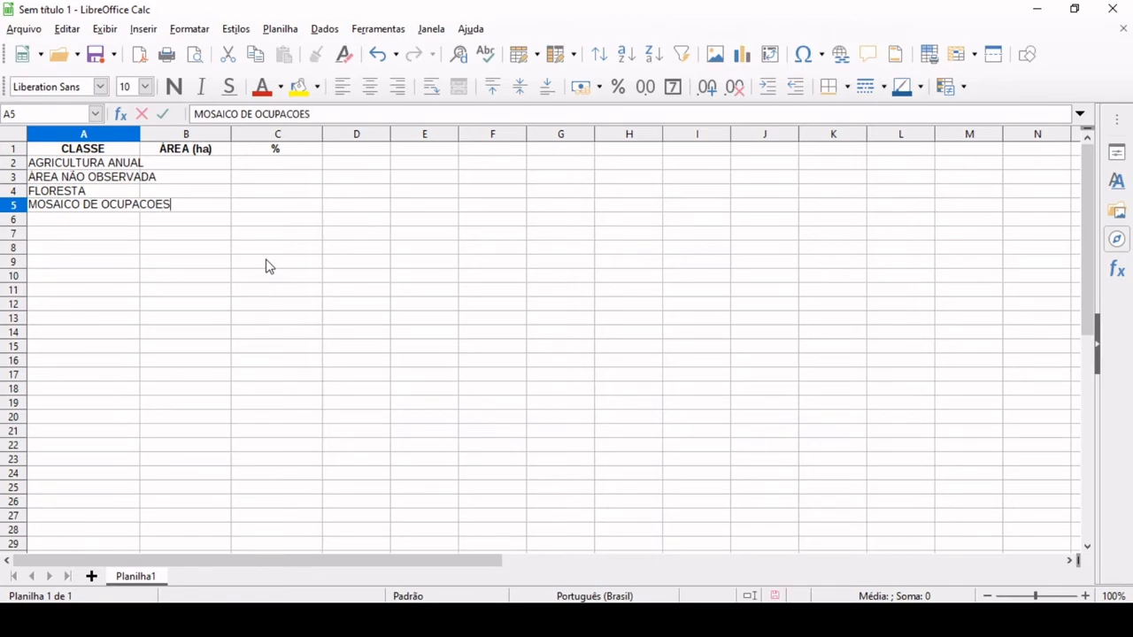
{"action": "key", "text": "Return"}
- Check the class list in QGIS and enter OUTROS in A6 and PASTO LIMPO in A7 of the Calc sheet
{"action": "key", "text": "alt+Tab"}
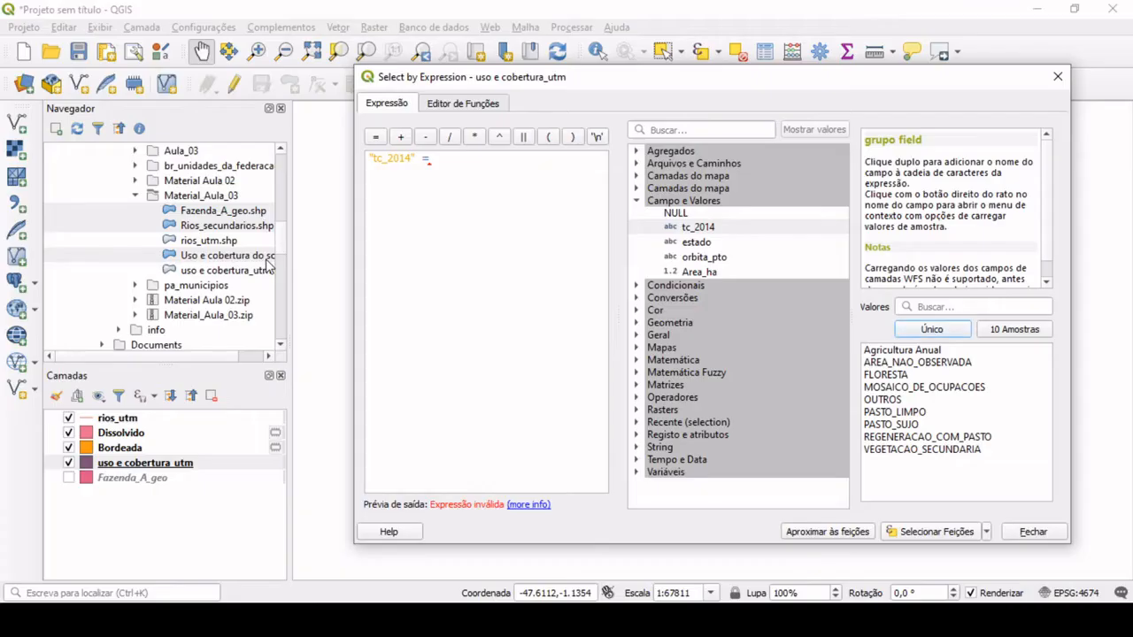
{"action": "key", "text": "alt+Tab"}
{"action": "type", "text": "OUTRO"}
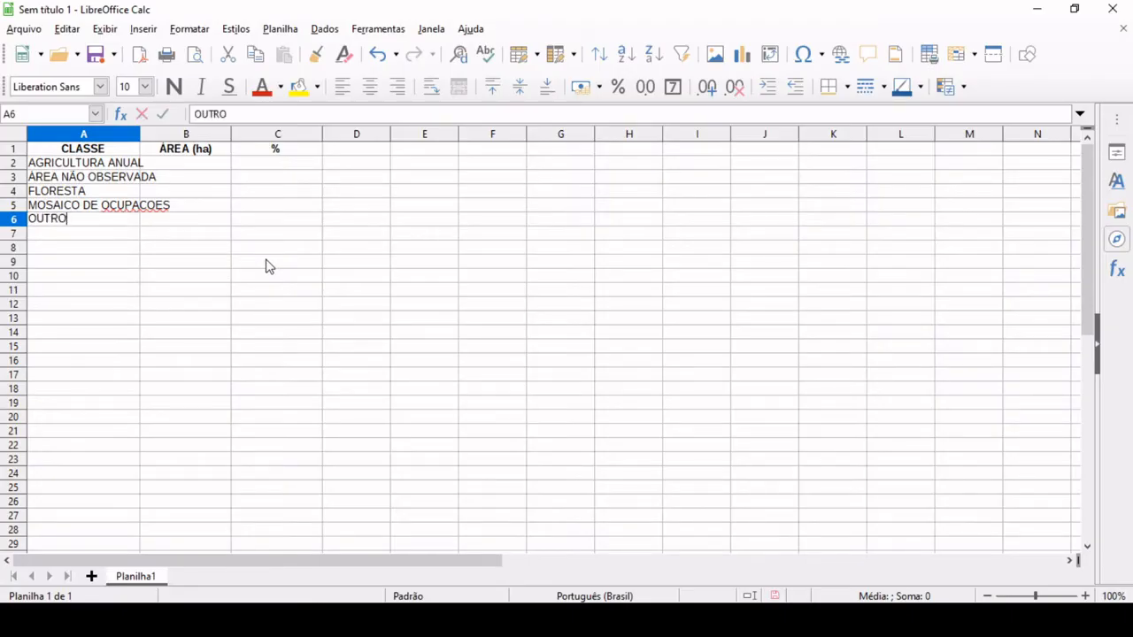
{"action": "key", "text": "Return"}
{"action": "key", "text": "alt+Tab"}
{"action": "key", "text": "alt+Tab"}
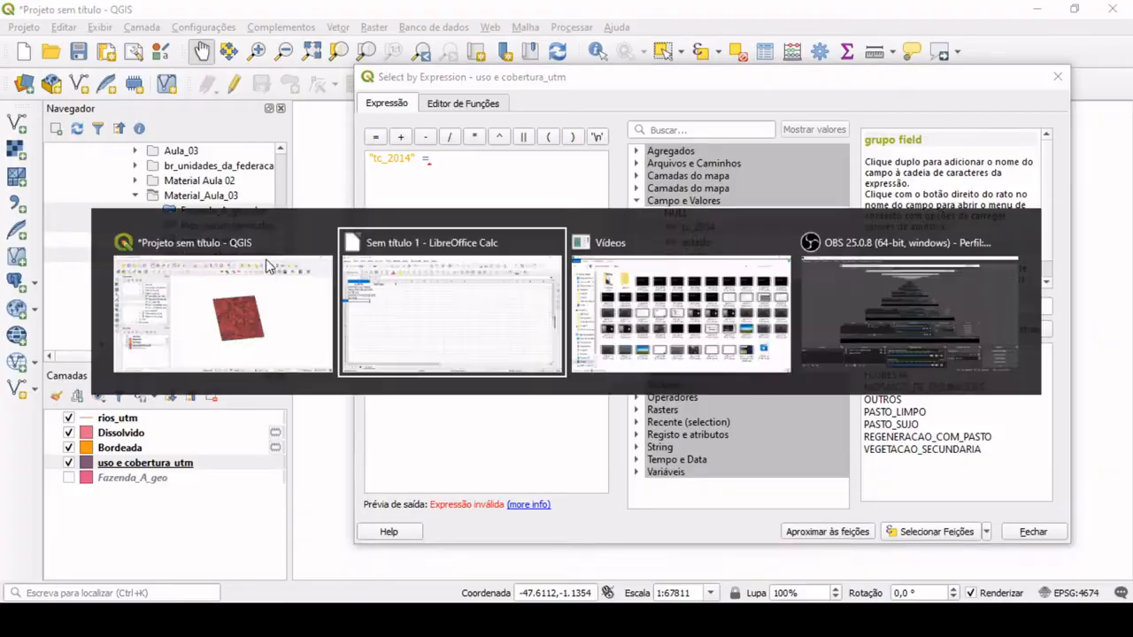
{"action": "type", "text": "PASTO LIMPO"}
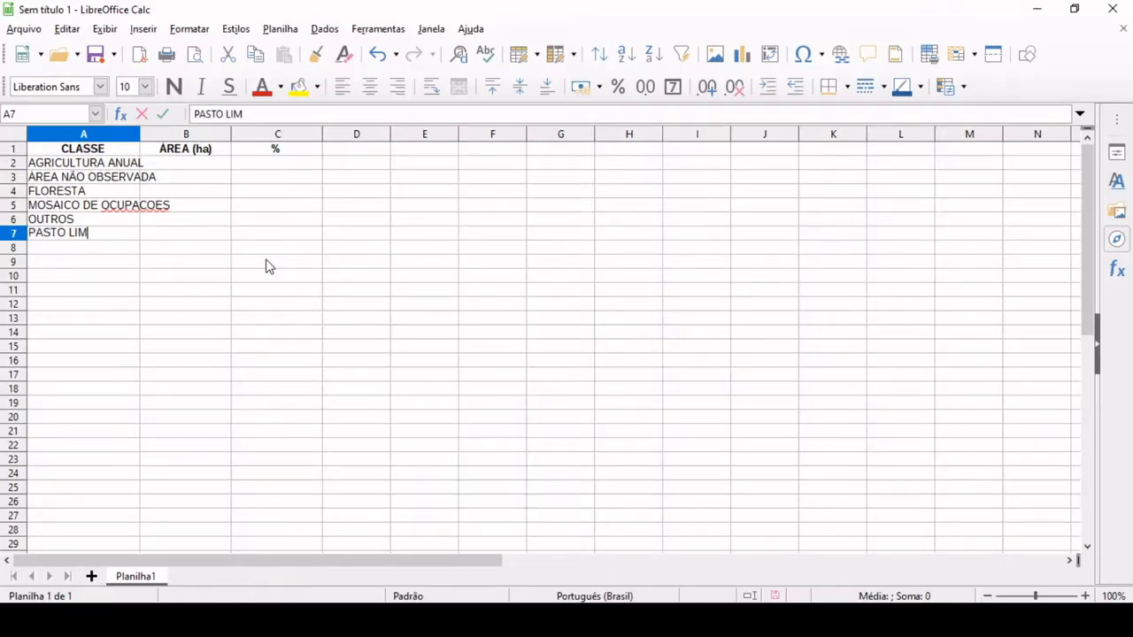
{"action": "key", "text": "Return"}
- Check the next class in QGIS and enter PASTO SUJO in A8 of the Calc sheet
{"action": "key", "text": "alt+Tab"}
{"action": "key", "text": "alt+Tab"}
{"action": "type", "text": "PASTI SUJ"}
{"action": "key", "text": "BackSpace"}
{"action": "key", "text": "BackSpace"}
{"action": "key", "text": "BackSpace"}
{"action": "type", "text": "O SUJO"}
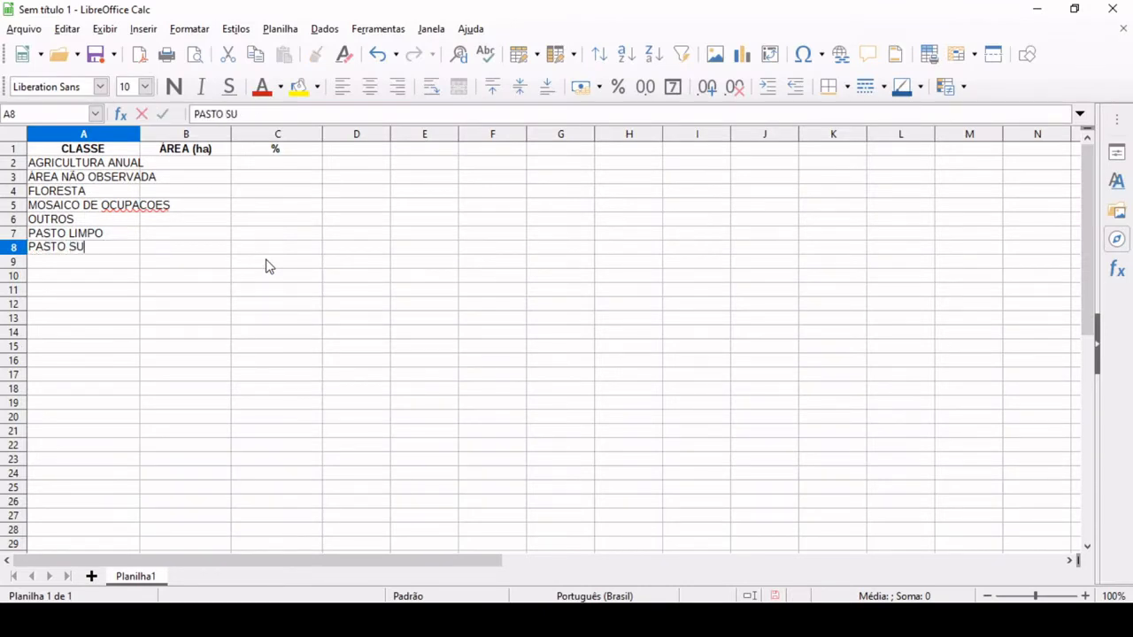
{"action": "key", "text": "Return"}
- Check the last classes in QGIS and enter REGENERACAO COM PASTO in A9 and VEGETACAO SECUNDARIA in A10
{"action": "key", "text": "alt+Tab"}
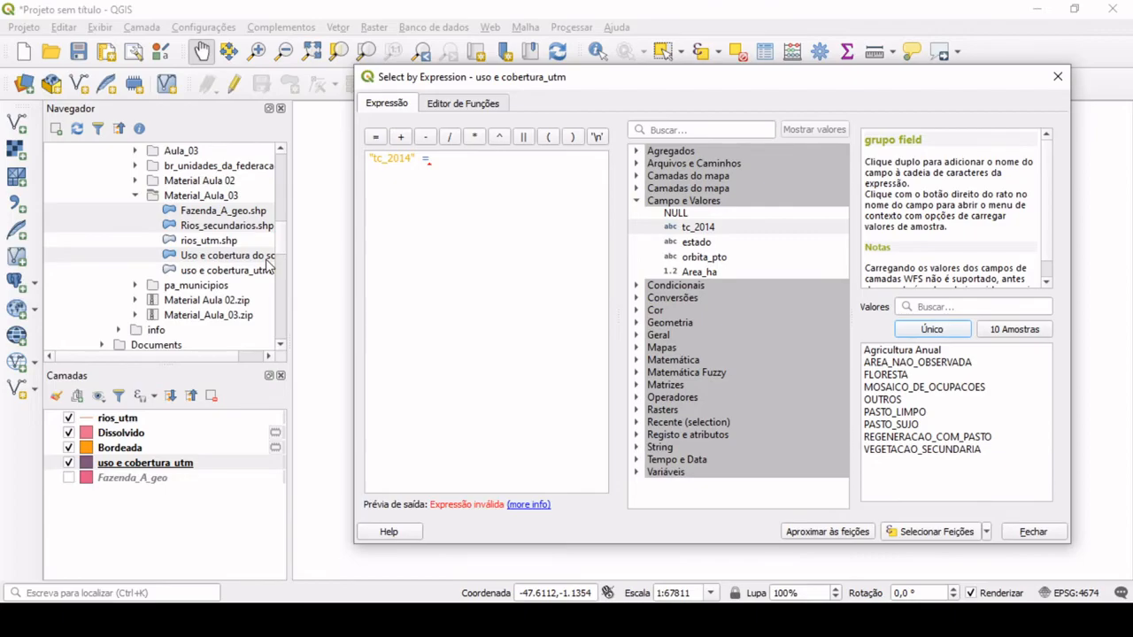
{"action": "key", "text": "alt+Tab"}
{"action": "type", "text": "REGENERACA"}
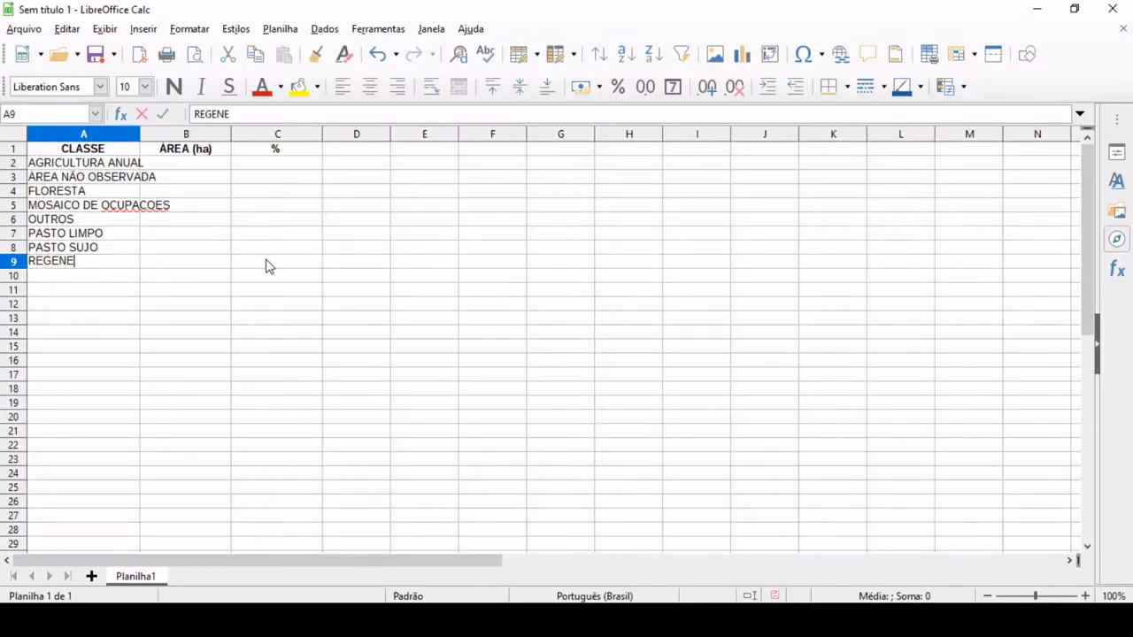
{"action": "type", "text": "PASTO"}
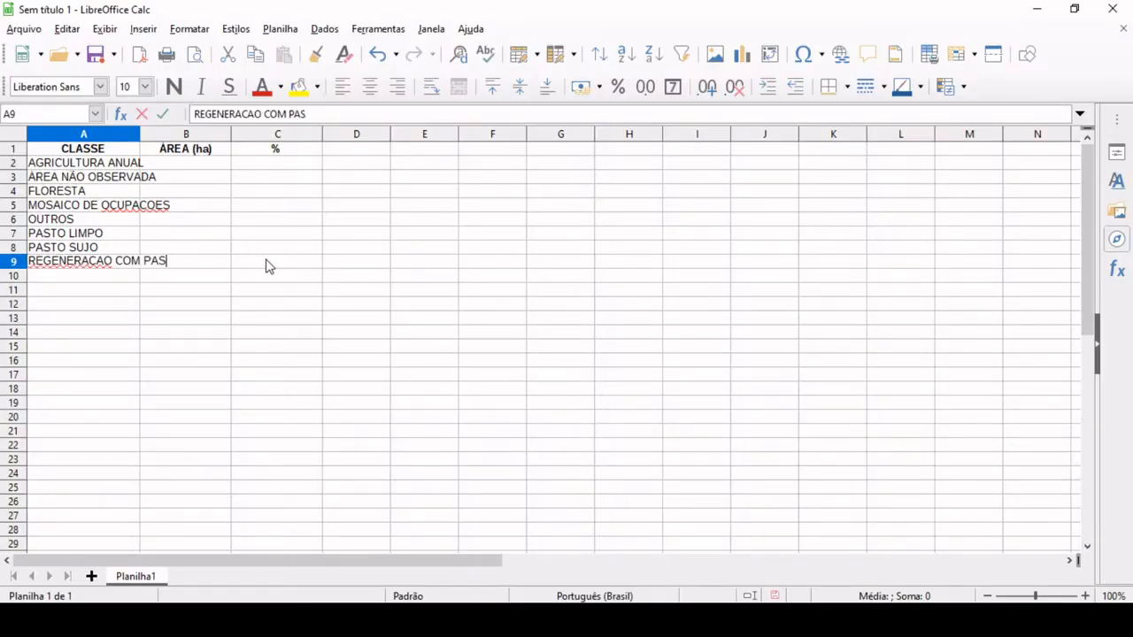
{"action": "key", "text": "Return"}
{"action": "key", "text": "alt+Tab"}
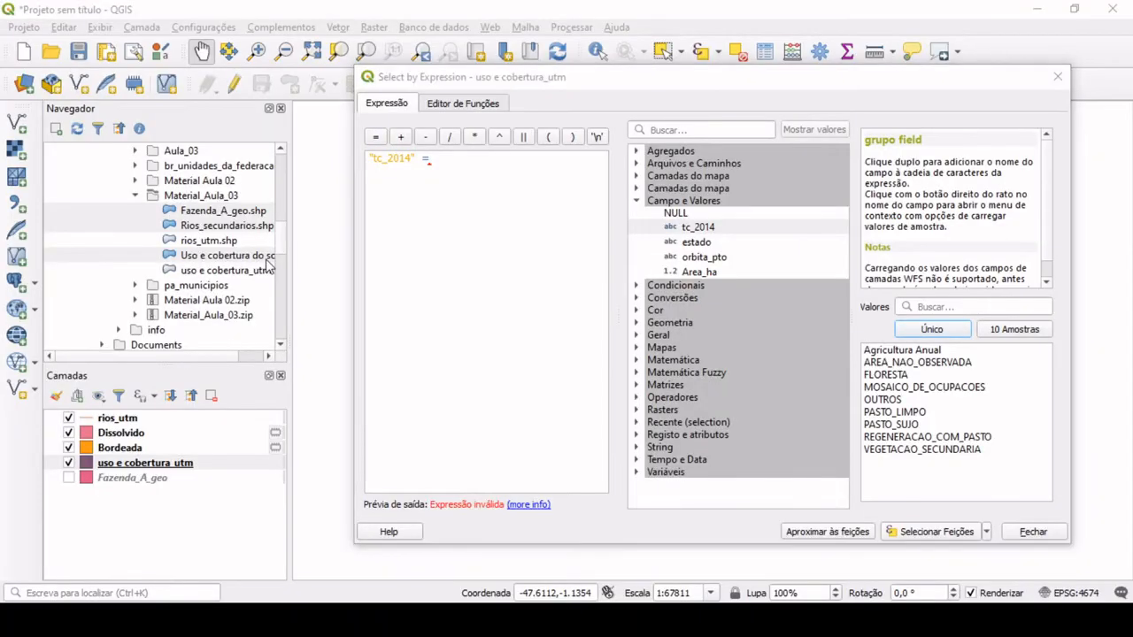
{"action": "key", "text": "alt+Tab"}
{"action": "type", "text": "VEGETACAO SECUNDARIA"}
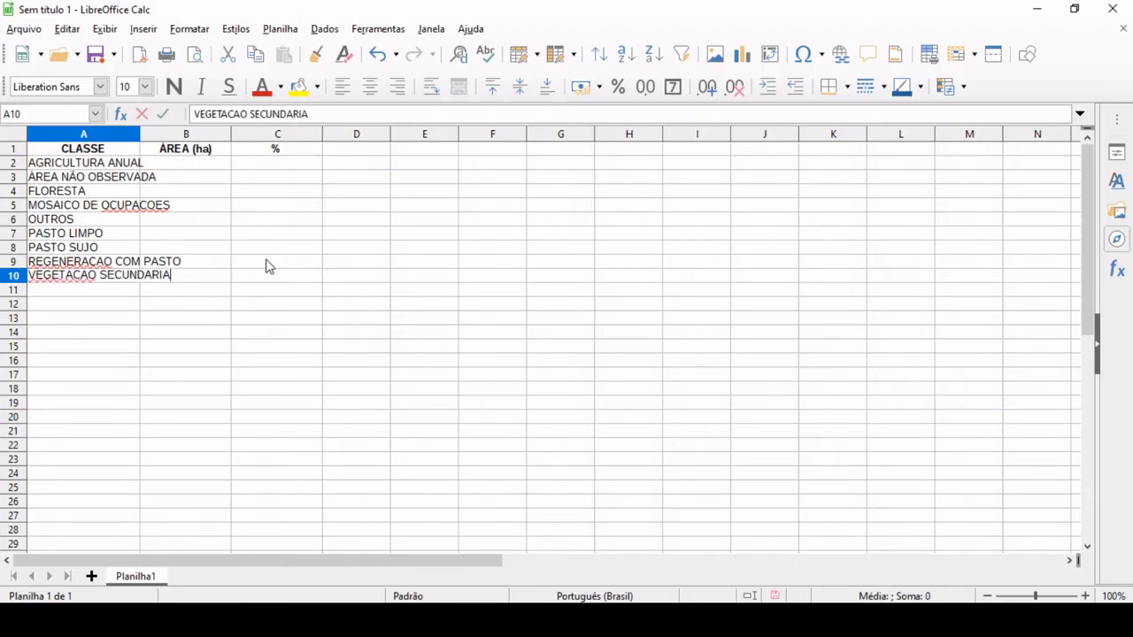
{"action": "key", "text": "Return"}
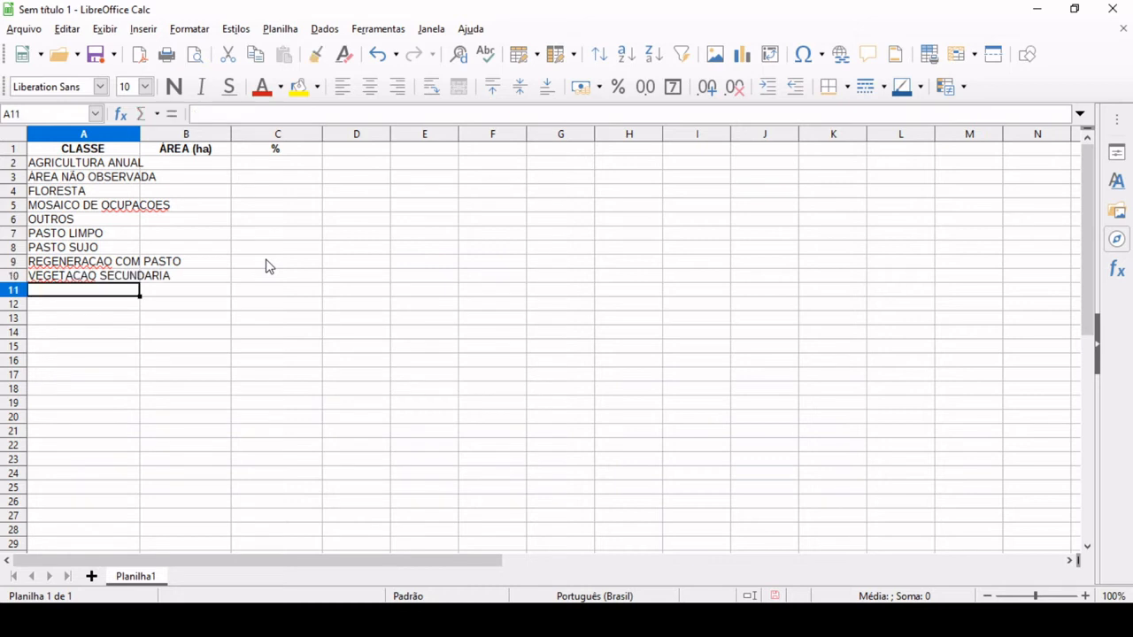
- Change A3 to AREA NAO OBSERVADA without accents and widen column A to fit the class names
{"action": "left_click", "coordinate": [85, 179]}
{"action": "left_click", "coordinate": [189, 113]}
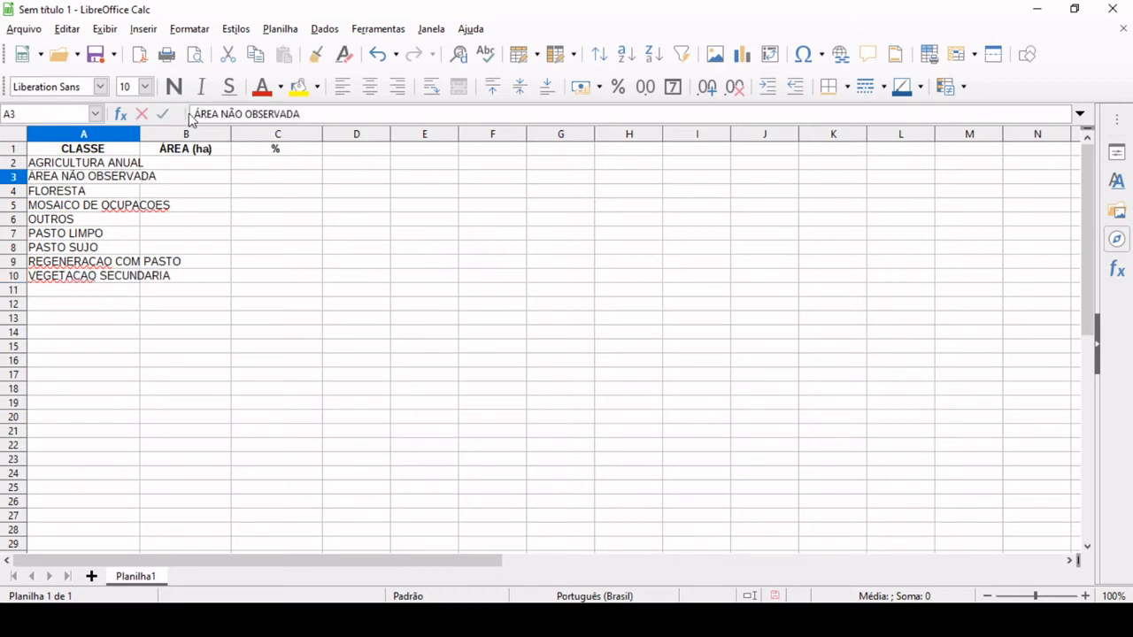
{"action": "key", "text": "BackSpace"}
{"action": "type", "text": "A"}
{"action": "key", "text": "Return"}
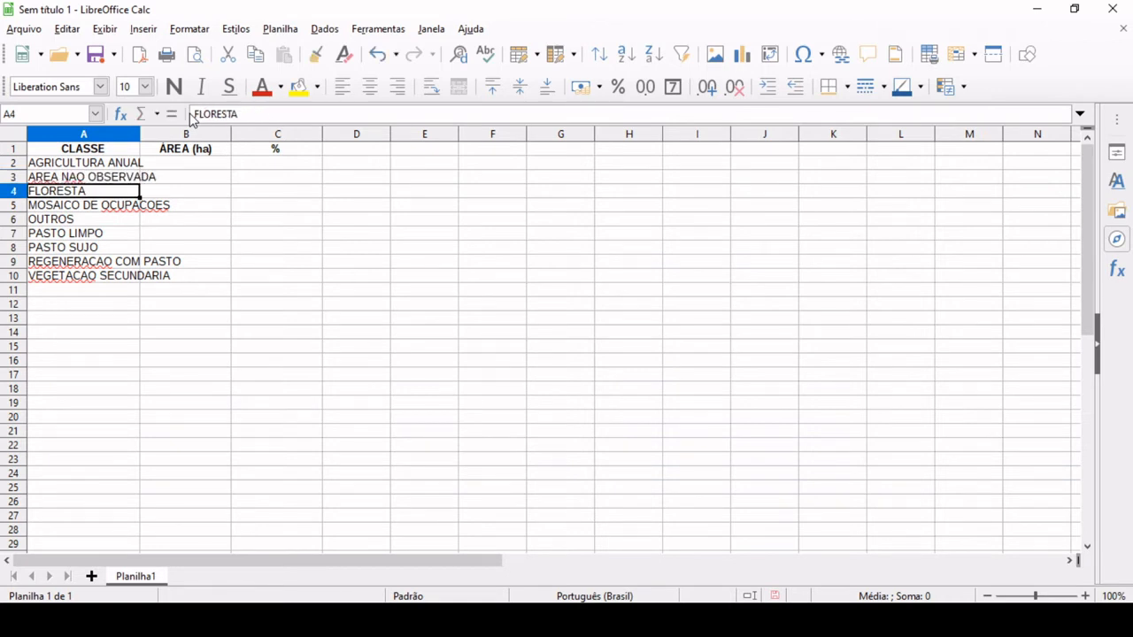
{"action": "double_click", "coordinate": [139, 135]}
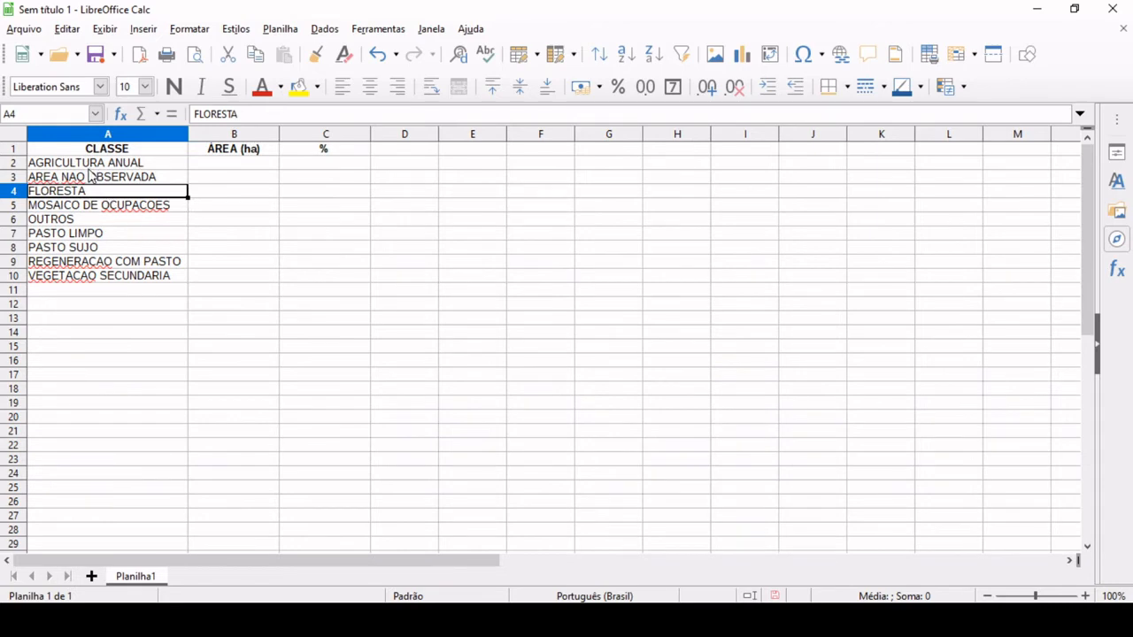
{"action": "left_click", "coordinate": [89, 276]}
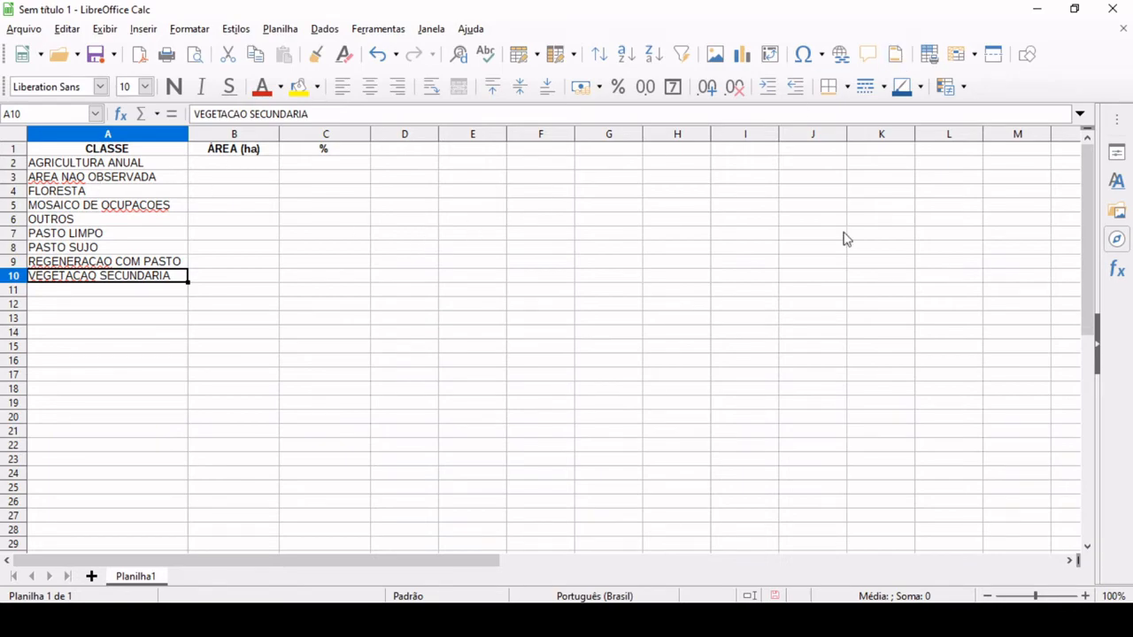
- Switch to QGIS, complete the expression with 'Agricultura Anual', select the matching features, and close the expression dialog
{"action": "left_click", "coordinate": [797, 621]}
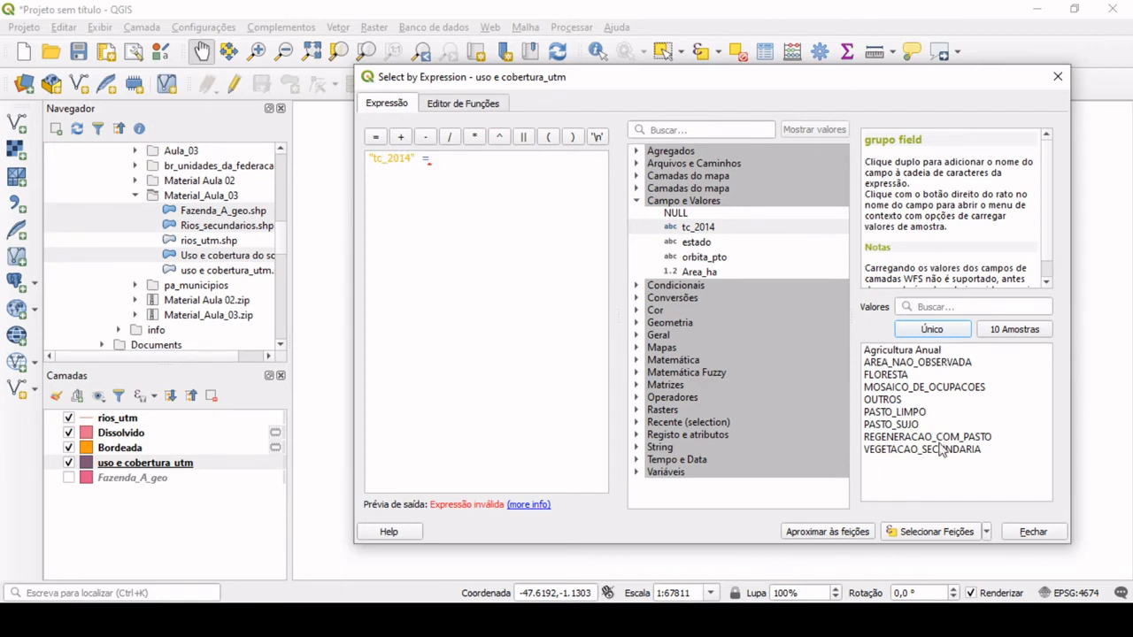
{"action": "double_click", "coordinate": [909, 350]}
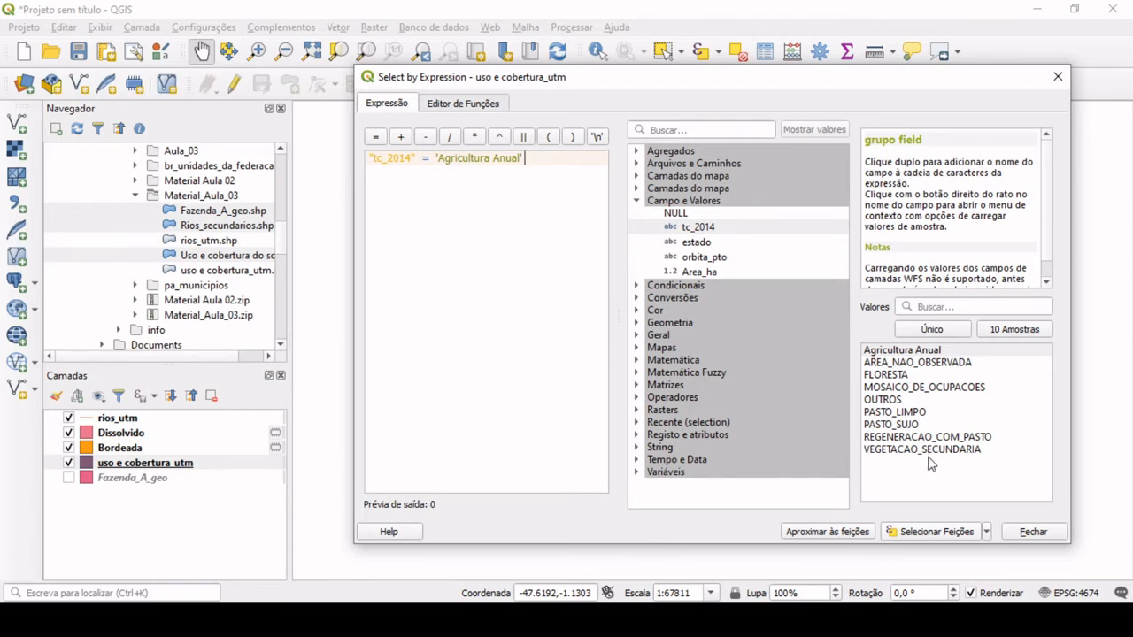
{"action": "left_click", "coordinate": [944, 532]}
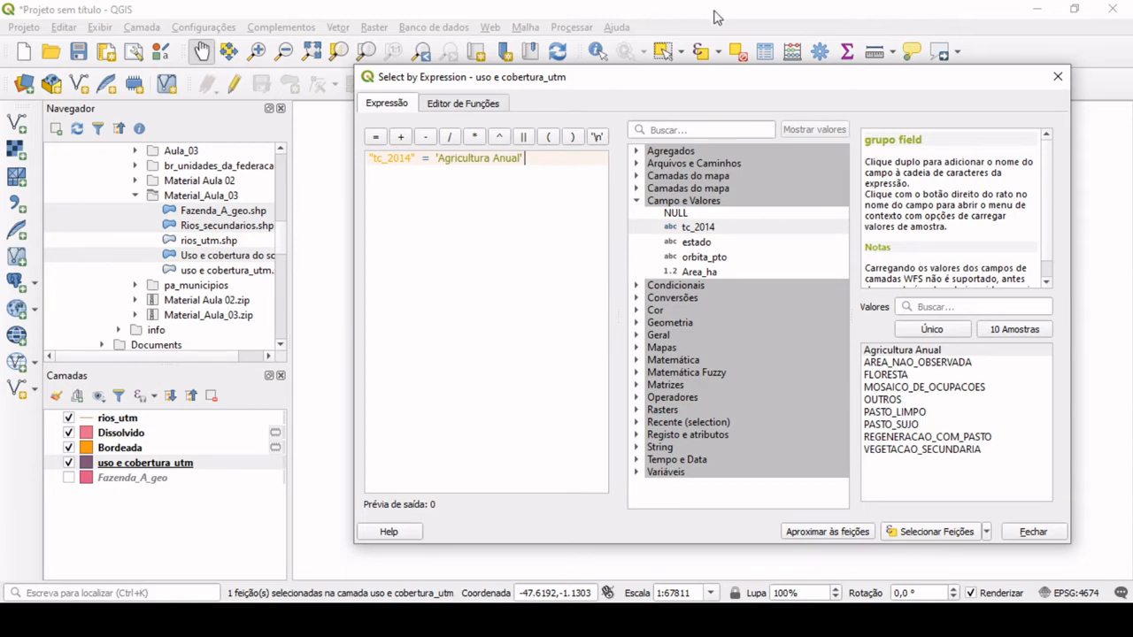
{"action": "left_click", "coordinate": [744, 18]}
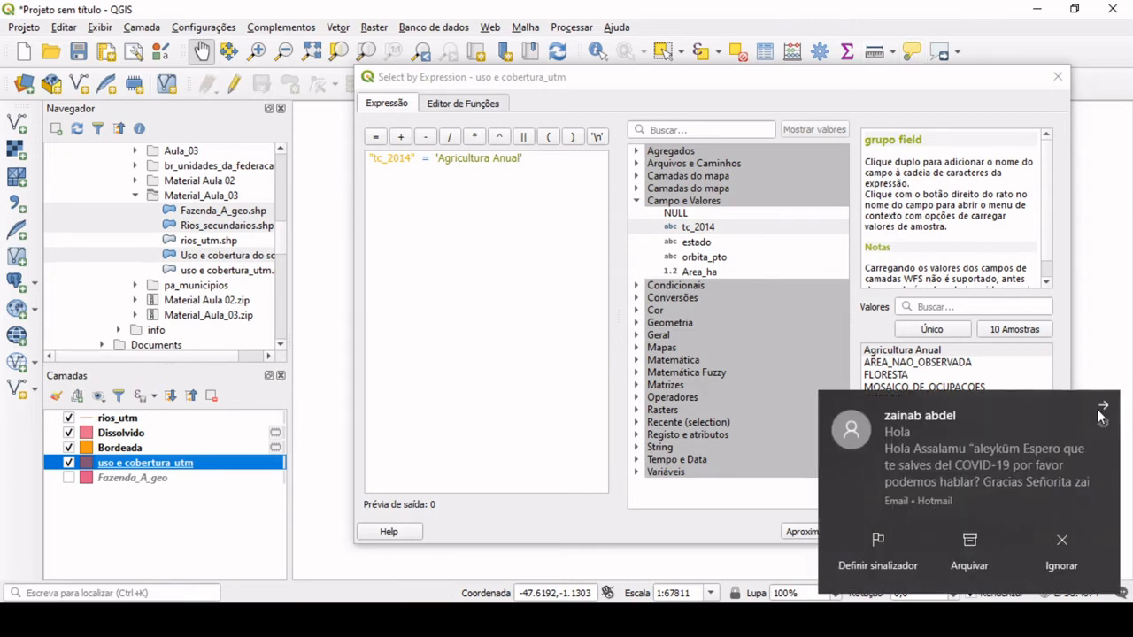
{"action": "left_click", "coordinate": [1100, 413]}
{"action": "left_click", "coordinate": [954, 532]}
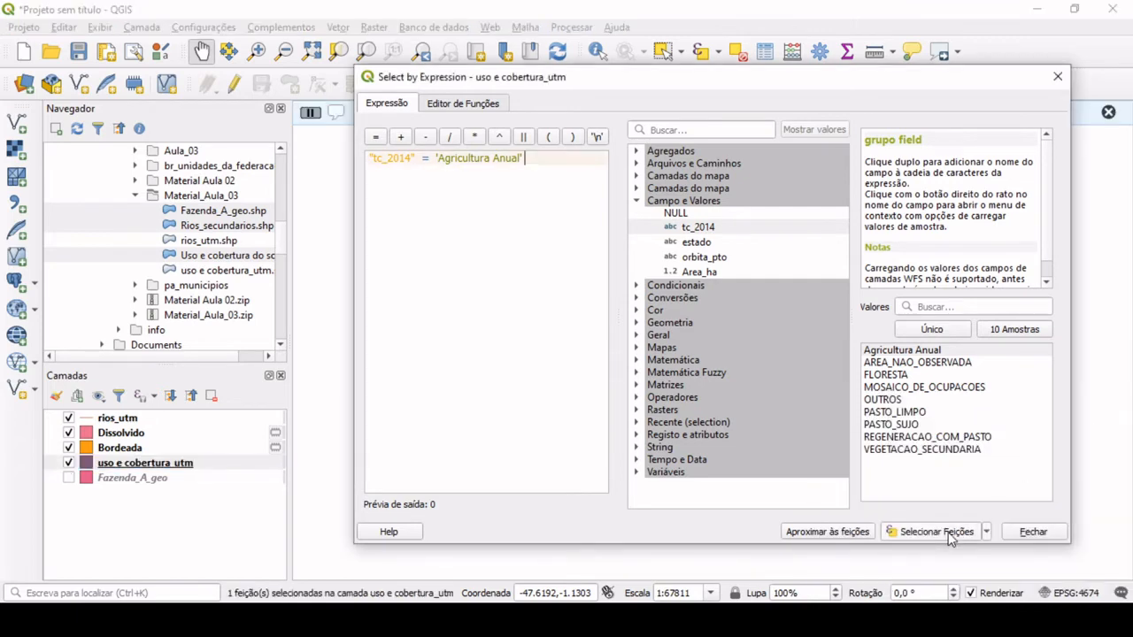
{"action": "left_click", "coordinate": [1033, 532]}
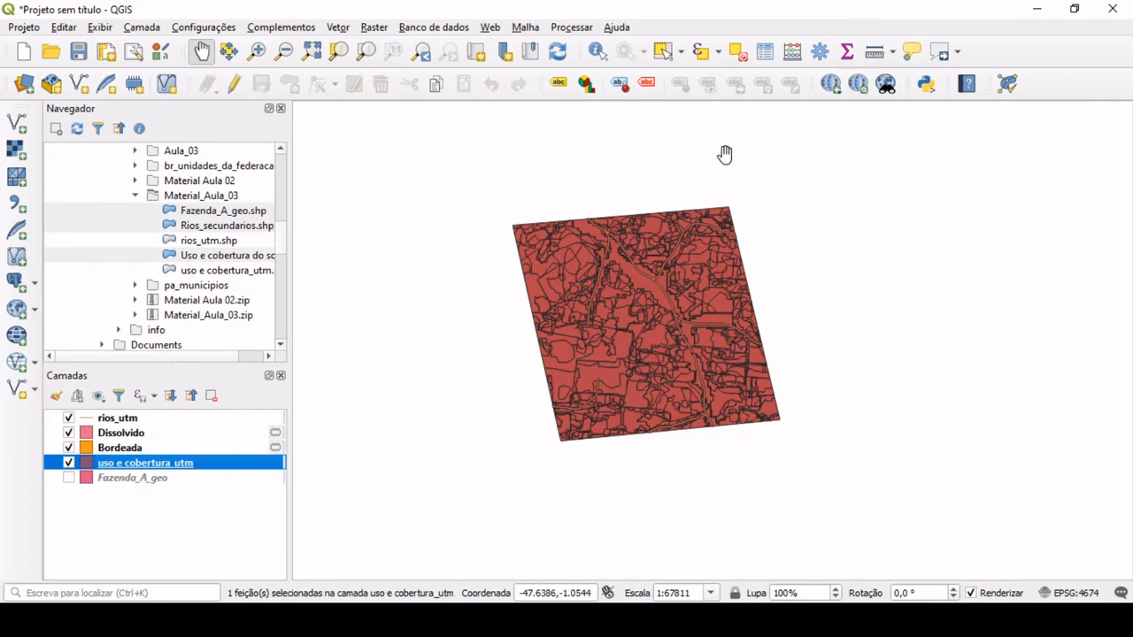
- View and close the uso e cobertura_utm attribute table, and show the statistical summary with that layer as its source
{"action": "left_click", "coordinate": [761, 55]}
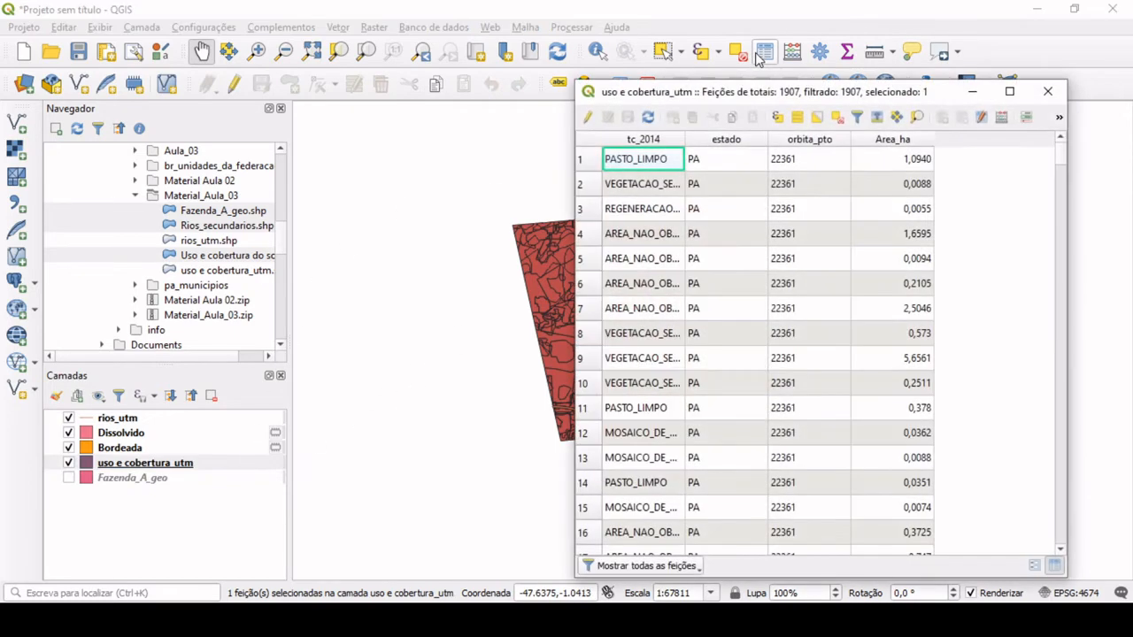
{"action": "left_click", "coordinate": [1045, 92]}
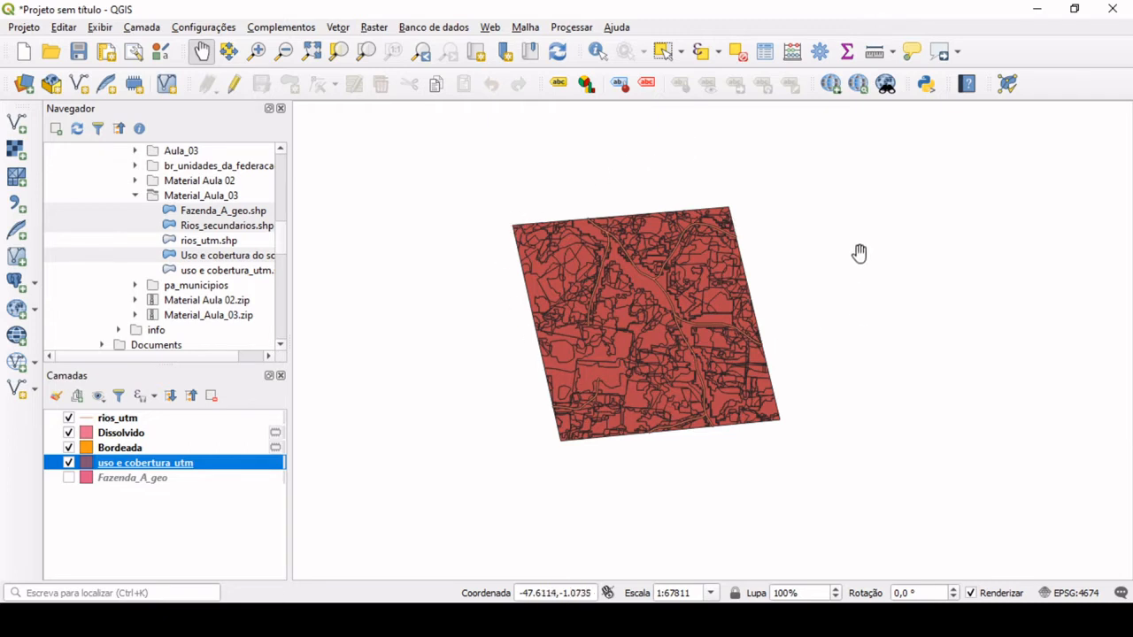
{"action": "left_click", "coordinate": [845, 53]}
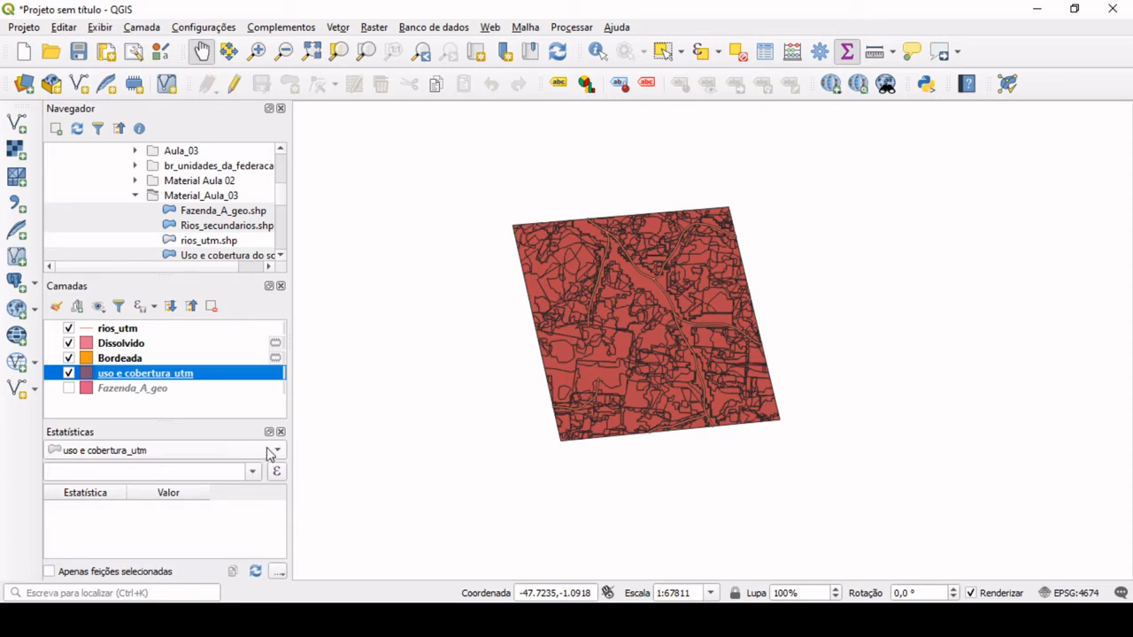
{"action": "left_click", "coordinate": [251, 471]}
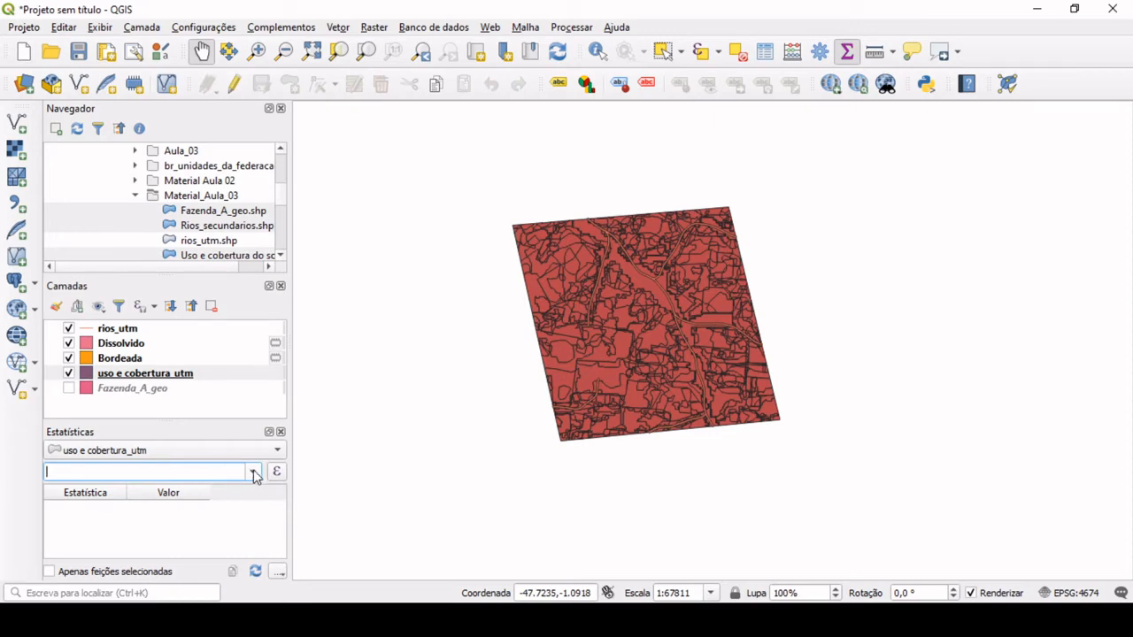
{"action": "left_click", "coordinate": [275, 472]}
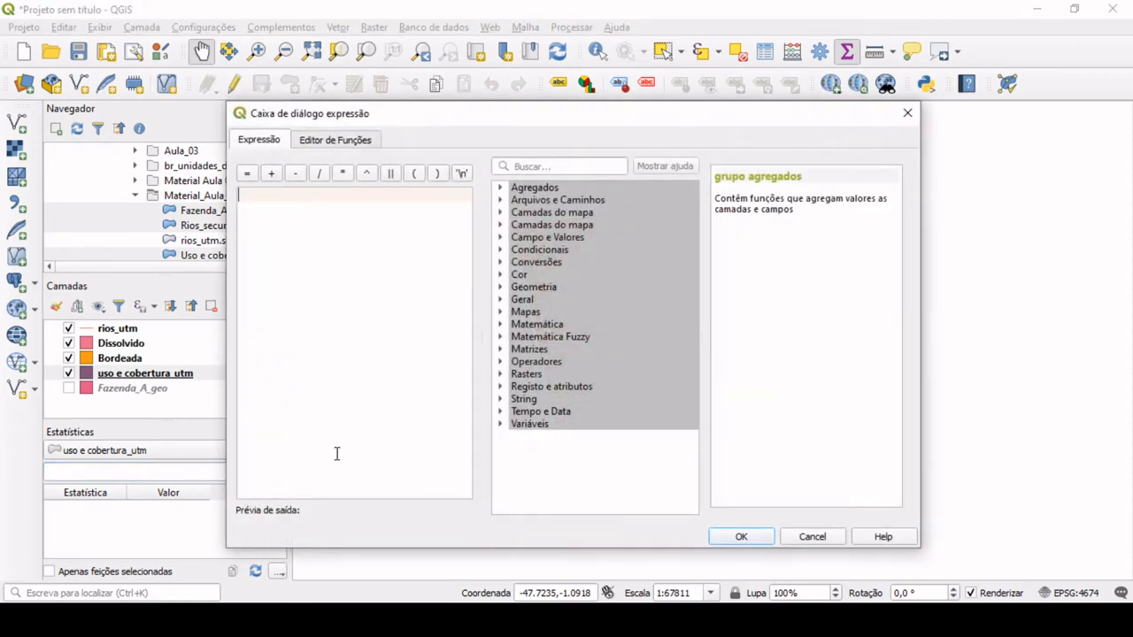
{"action": "left_click", "coordinate": [813, 536]}
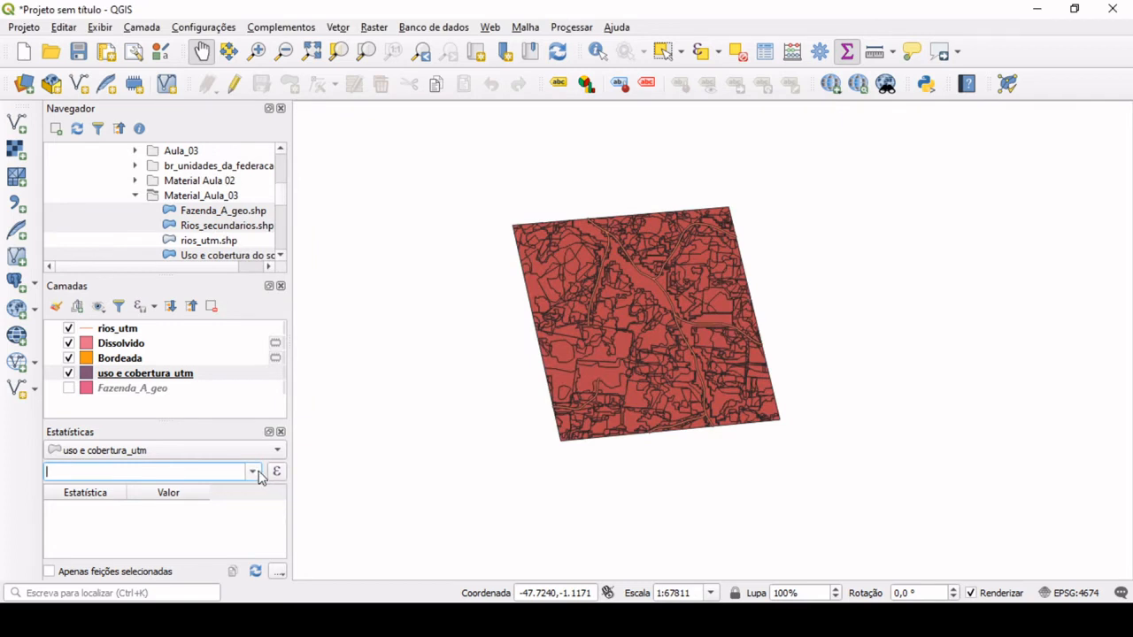
{"action": "left_click", "coordinate": [149, 453]}
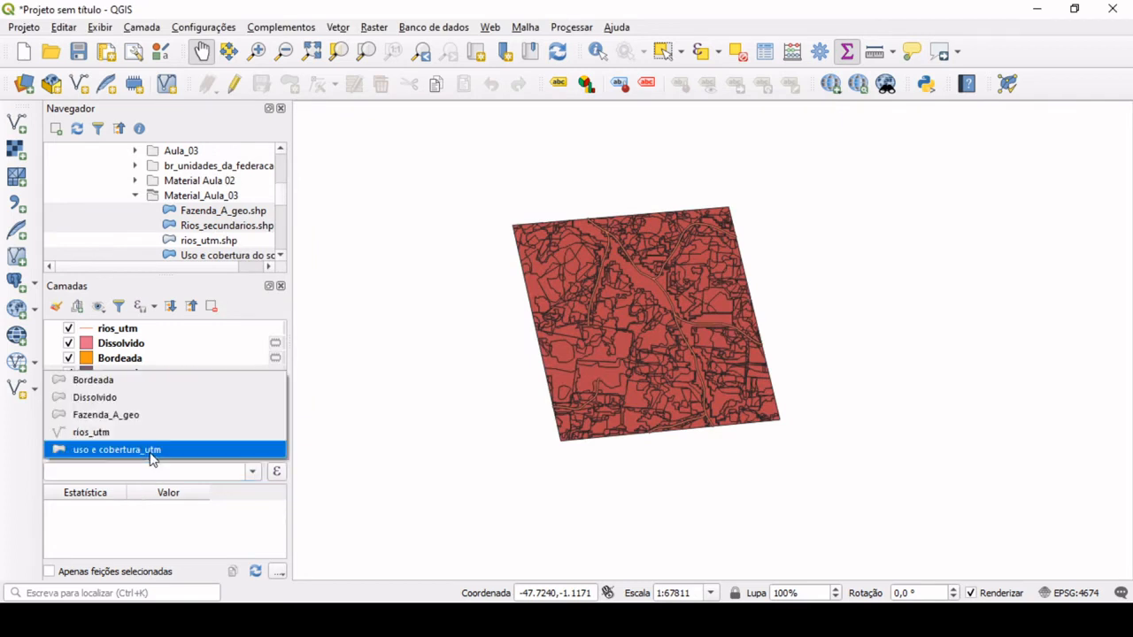
{"action": "left_click", "coordinate": [146, 413]}
{"action": "left_click", "coordinate": [158, 451]}
{"action": "left_click", "coordinate": [166, 485]}
{"action": "left_click", "coordinate": [251, 474]}
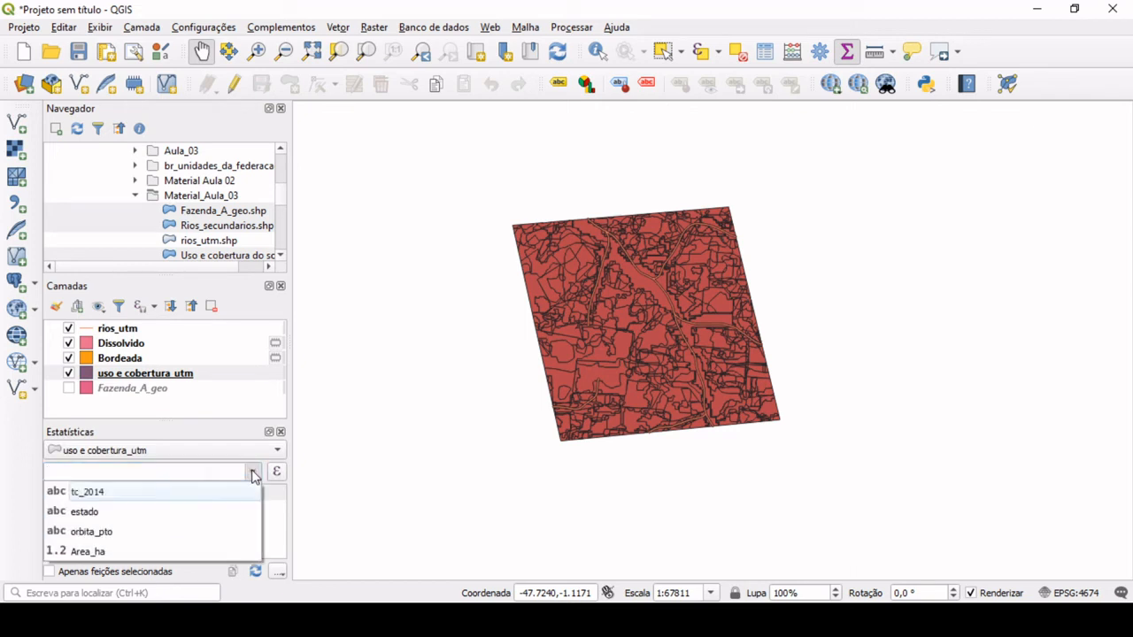
{"action": "left_click", "coordinate": [251, 475]}
{"action": "left_click", "coordinate": [212, 455]}
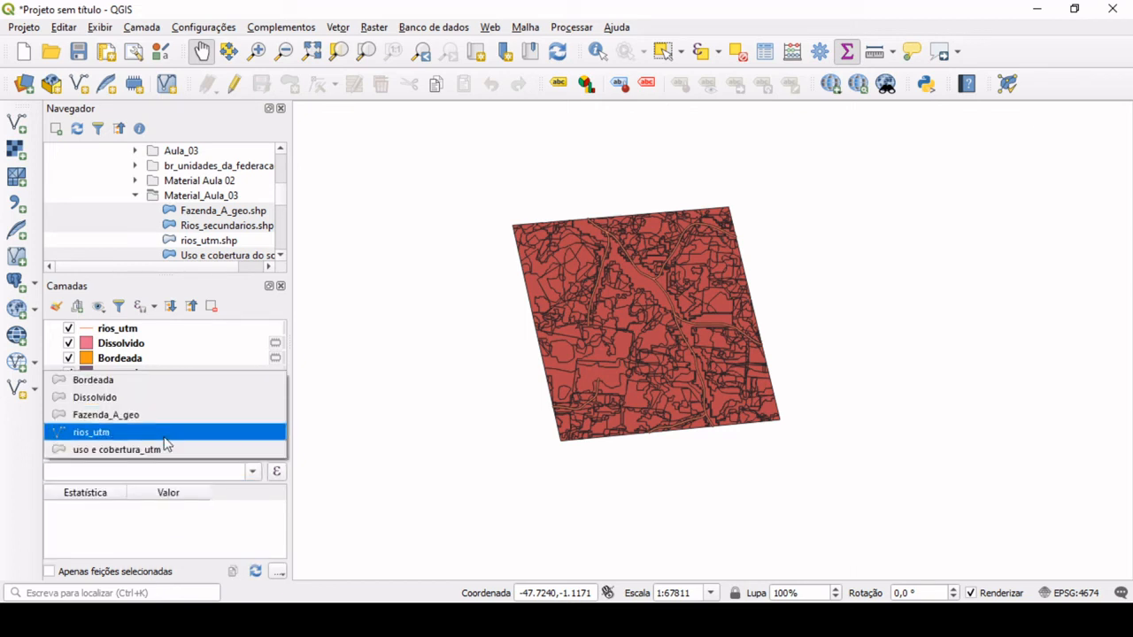
{"action": "left_click", "coordinate": [165, 448]}
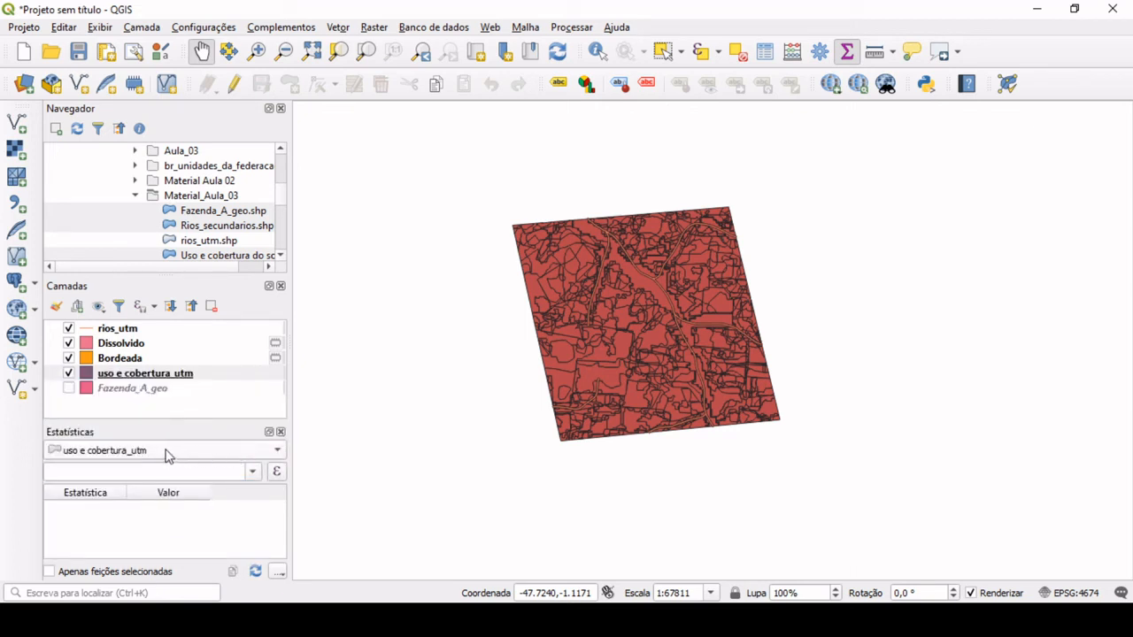
- Compute the statistics of the Area_ha field for only the selected features
{"action": "left_click", "coordinate": [254, 477]}
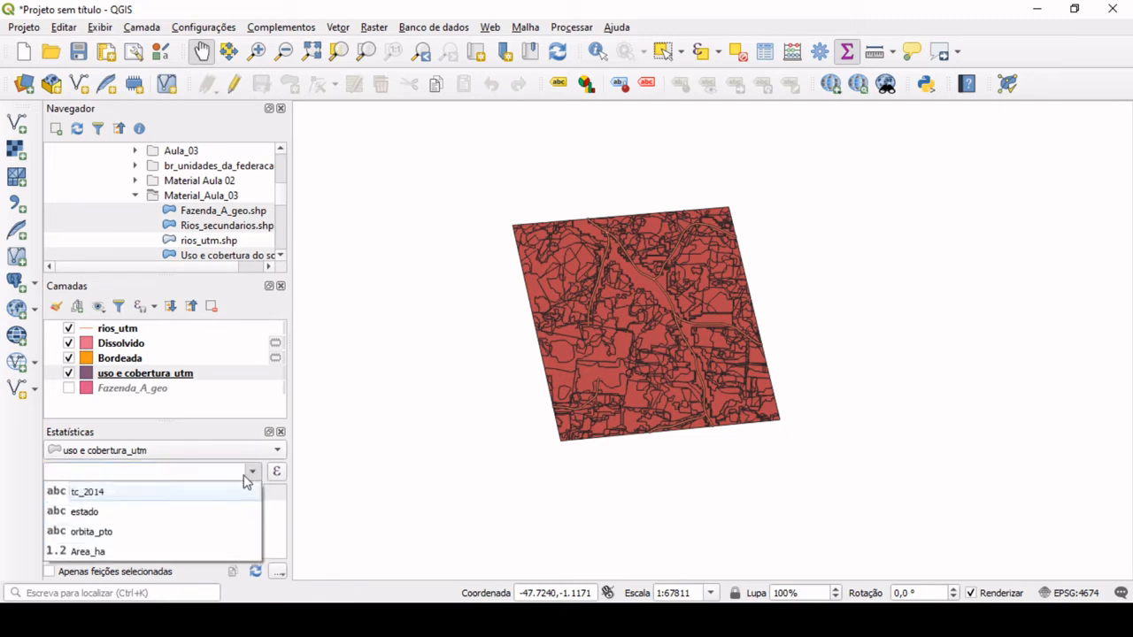
{"action": "left_click", "coordinate": [137, 552]}
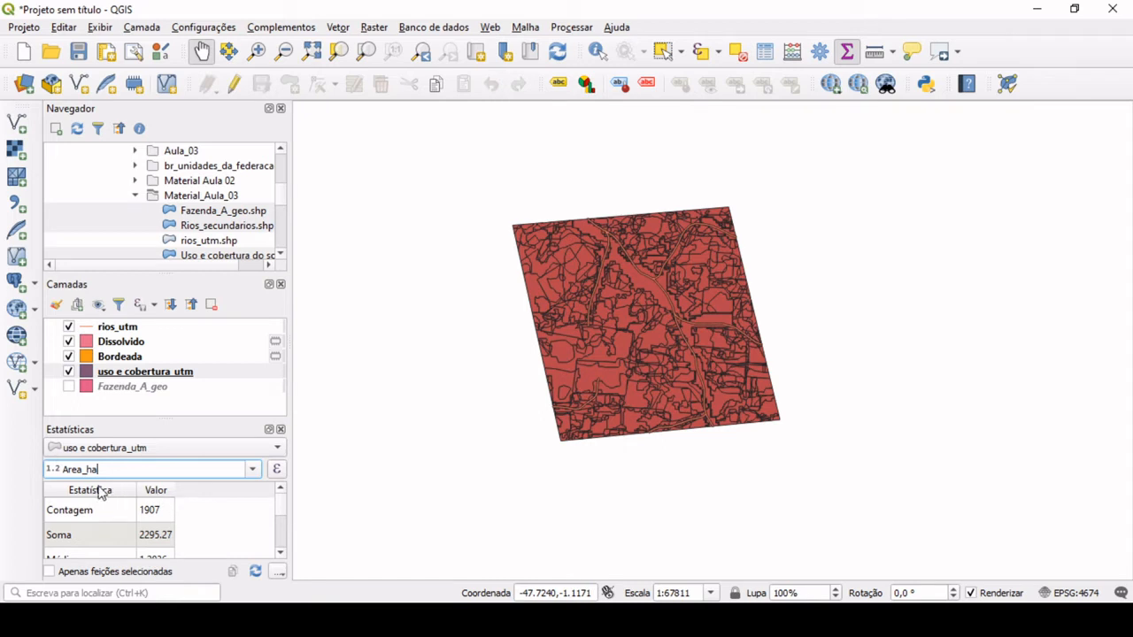
{"action": "left_click", "coordinate": [51, 572]}
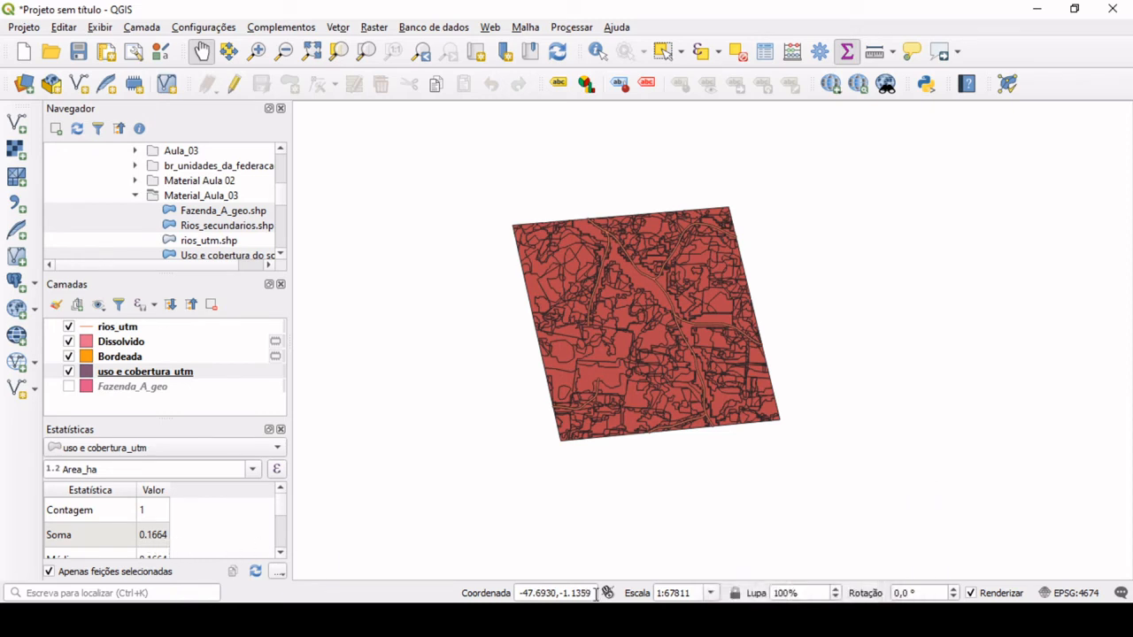
- Switch to the Calc sheet and enter 0,1664 in B2 as the AGRICULTURA ANUAL area
{"action": "key", "text": "alt+Tab"}
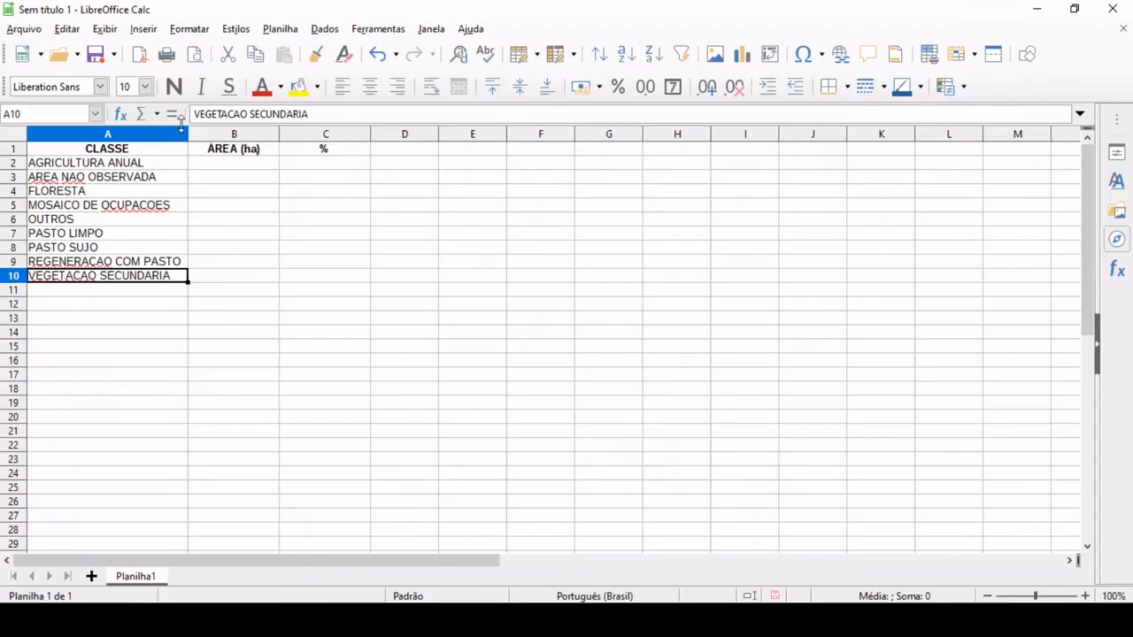
{"action": "left_click", "coordinate": [213, 168]}
{"action": "double_click", "coordinate": [211, 165]}
{"action": "type", "text": "0,1664"}
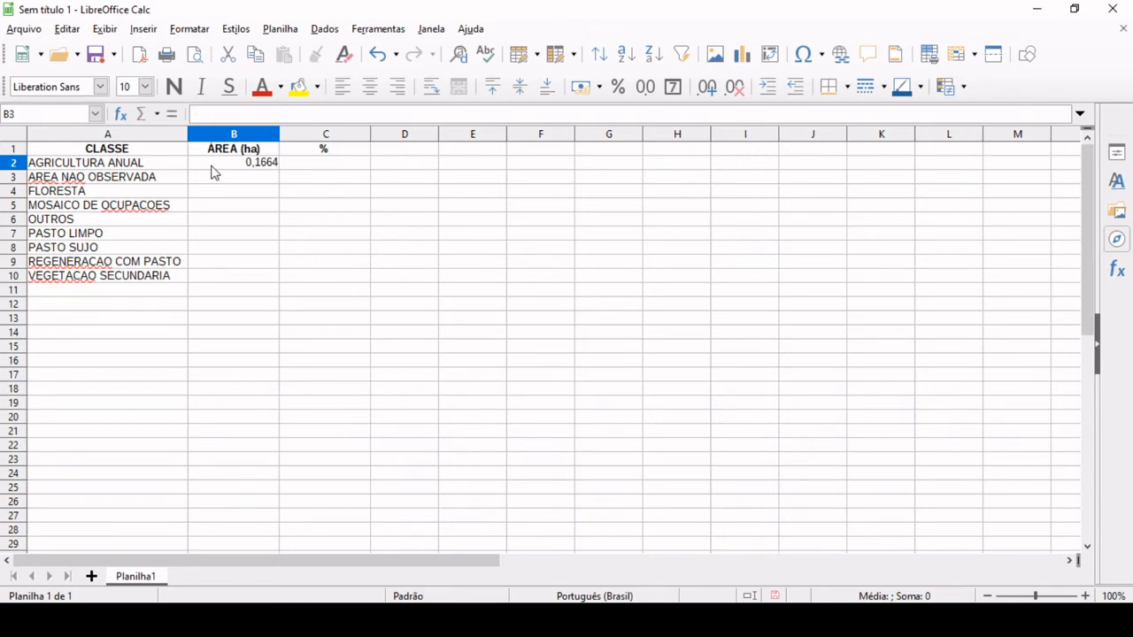
{"action": "key", "text": "Return"}
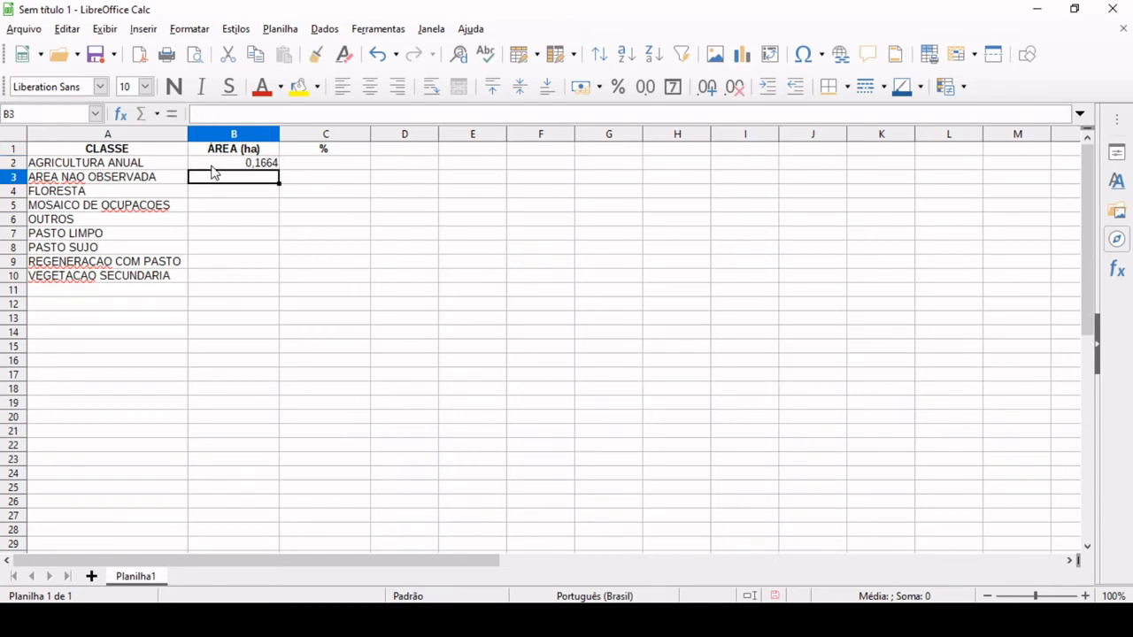
{"action": "left_click", "coordinate": [154, 182]}
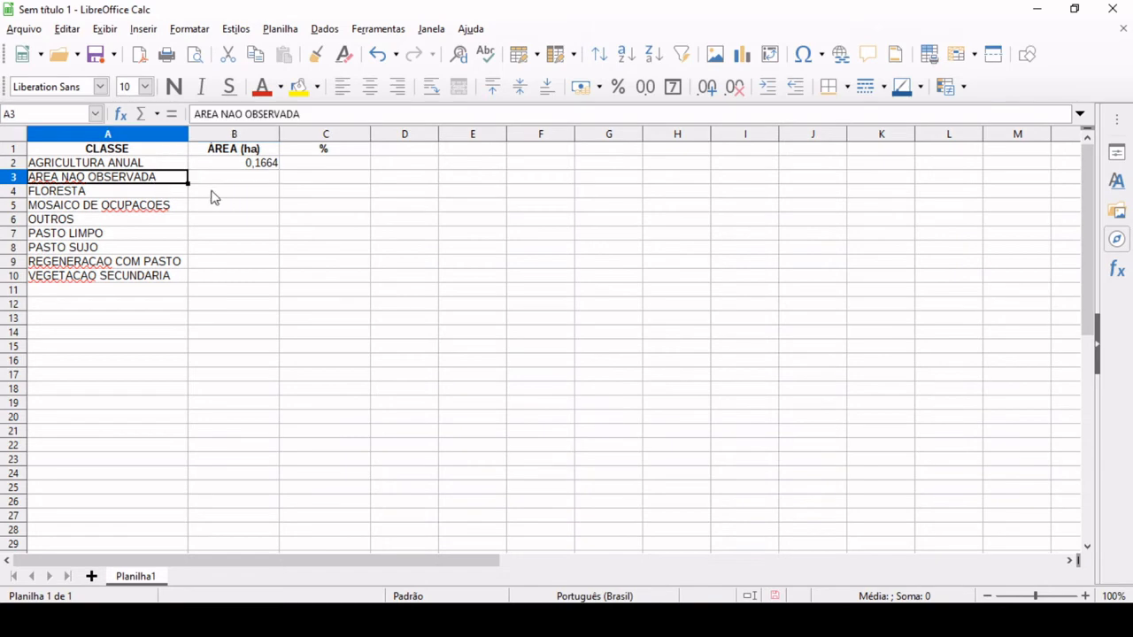
- Switch to QGIS, begin a selection expression with "tc_2014" = on uso e cobertura_utm, and list the field's unique values
{"action": "key", "text": "alt+Tab"}
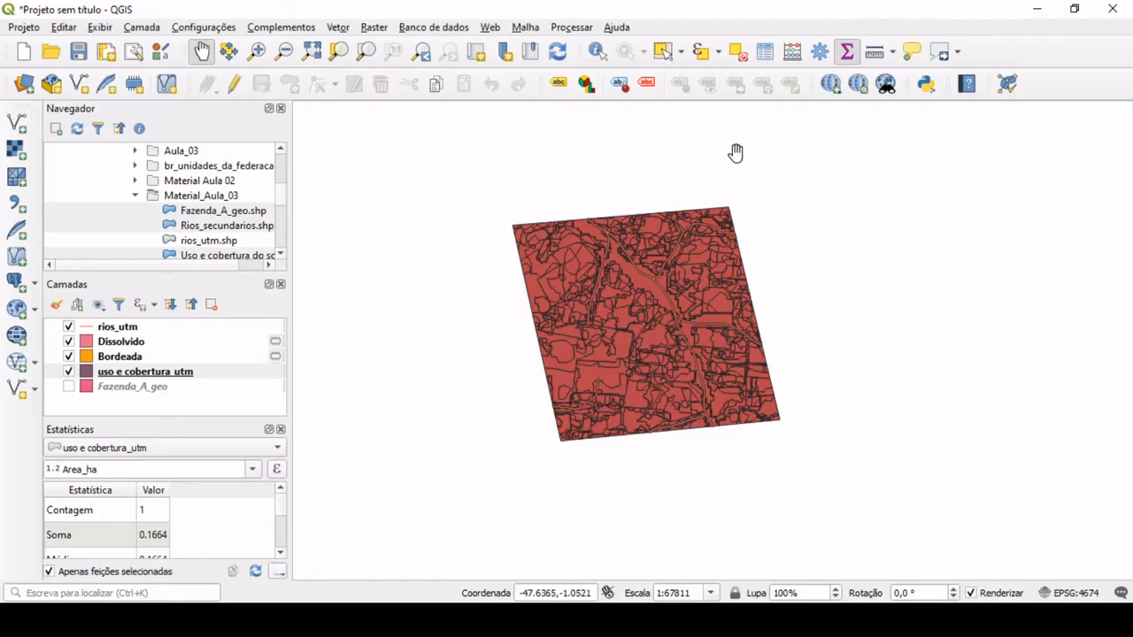
{"action": "left_click", "coordinate": [700, 53]}
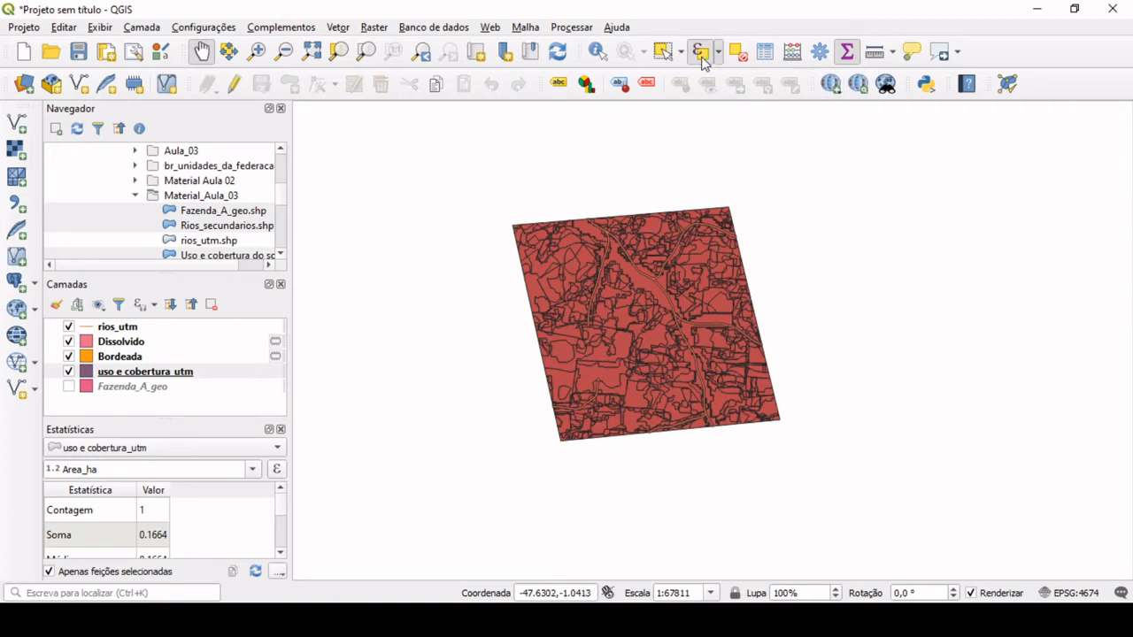
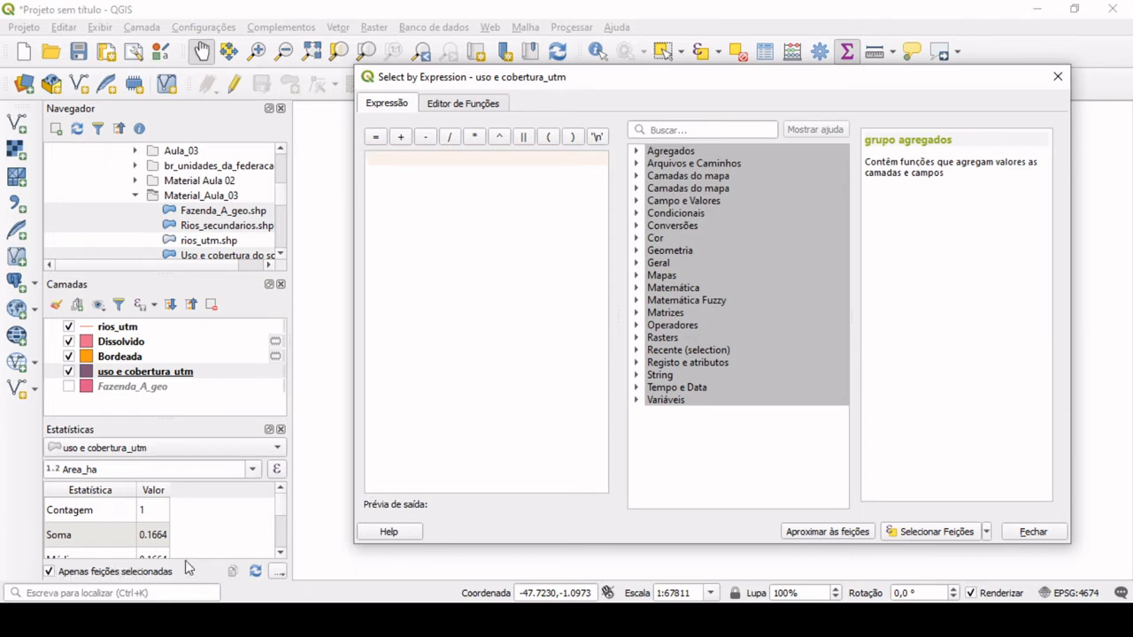
{"action": "left_click", "coordinate": [636, 202]}
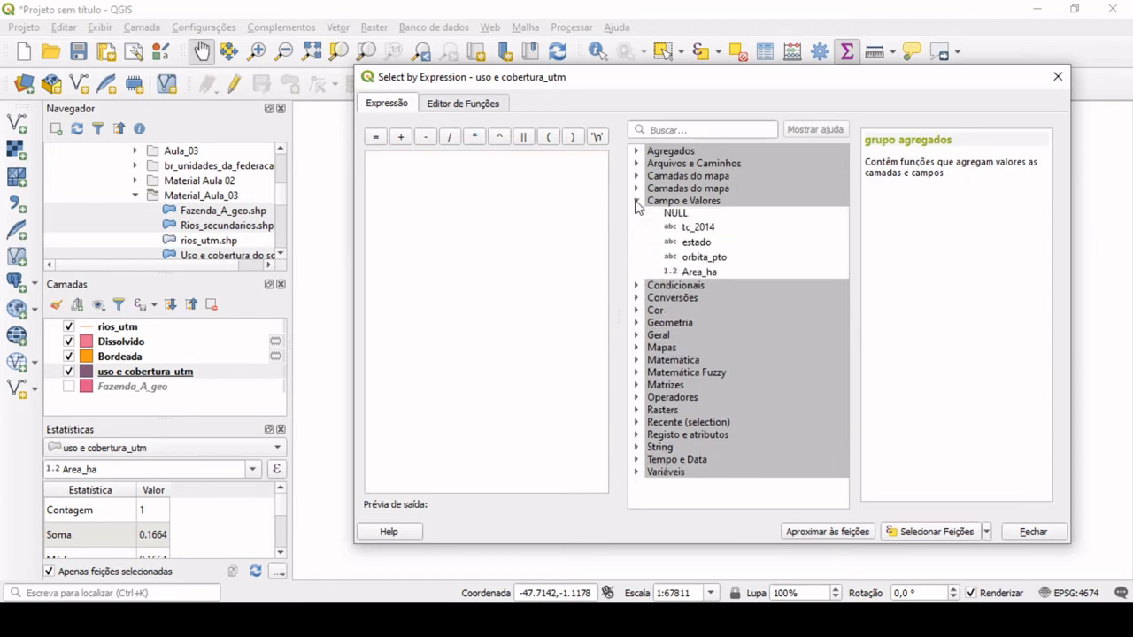
{"action": "double_click", "coordinate": [706, 229]}
{"action": "left_click", "coordinate": [376, 137]}
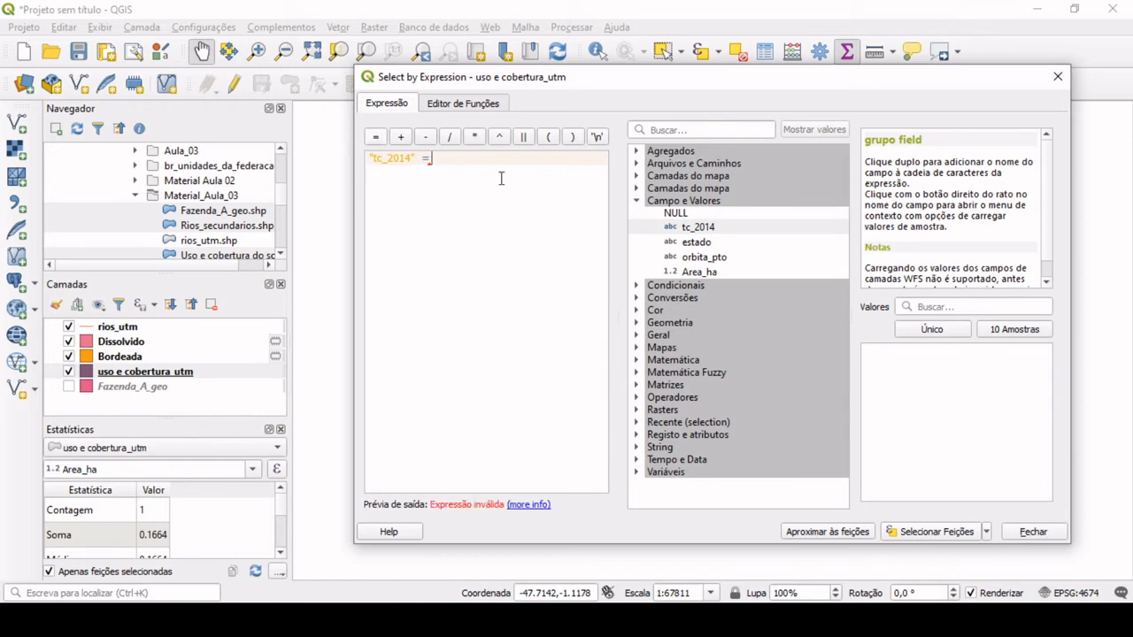
{"action": "left_click", "coordinate": [932, 330]}
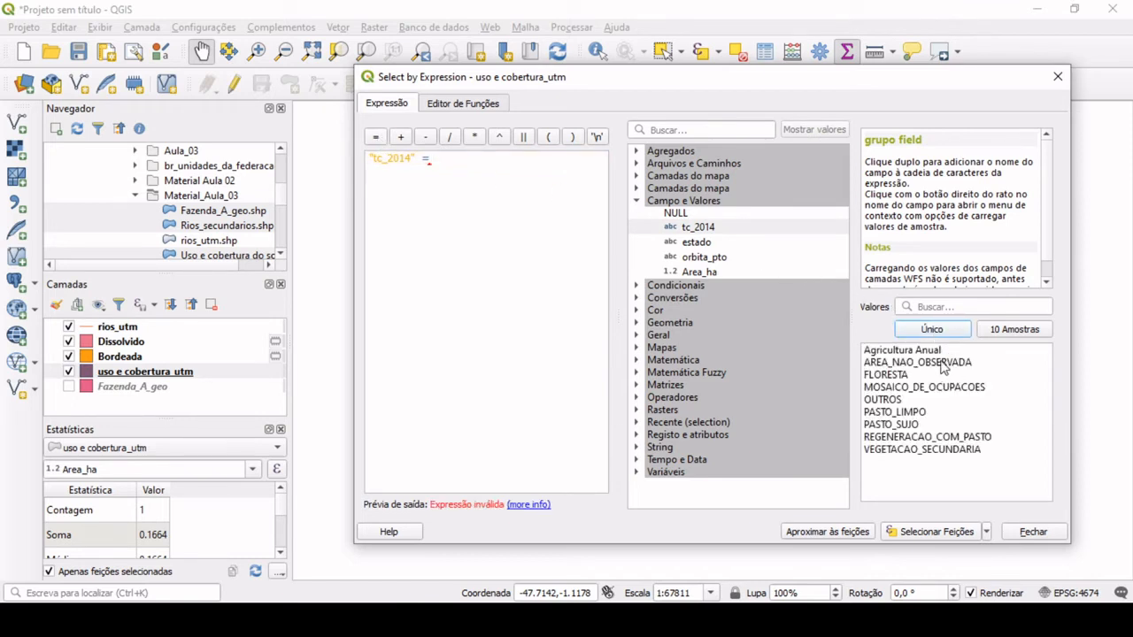
- Complete the expression with 'AREA_NAO_OBSERVADA' as the tc_2014 value, select the matching features, and dismiss the pop-up notifications
{"action": "double_click", "coordinate": [940, 363]}
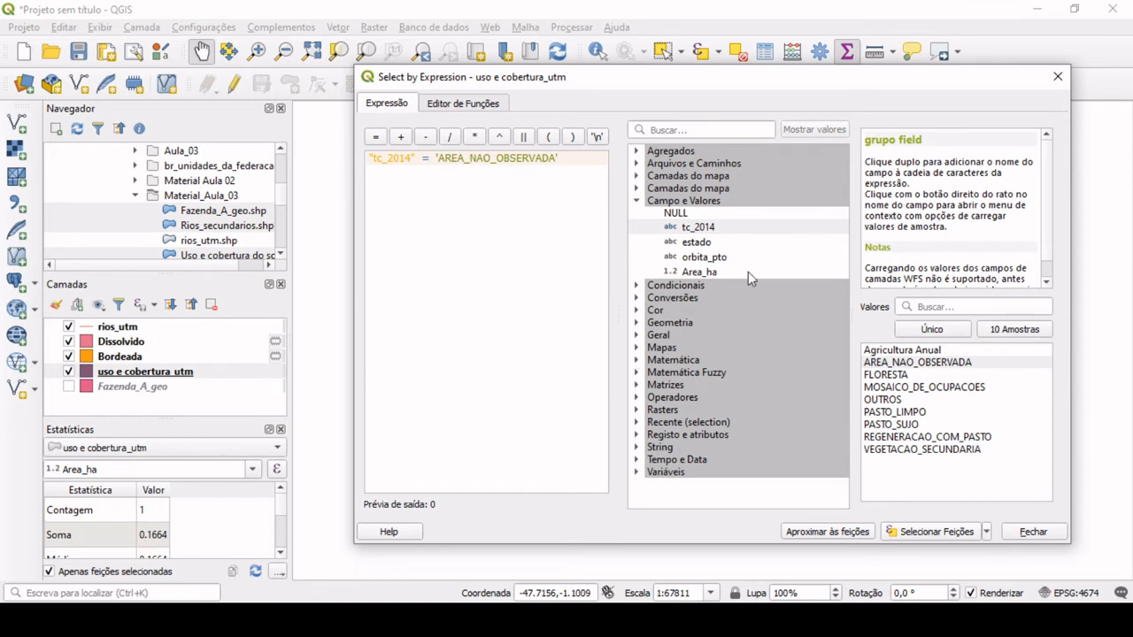
{"action": "left_click", "coordinate": [943, 534]}
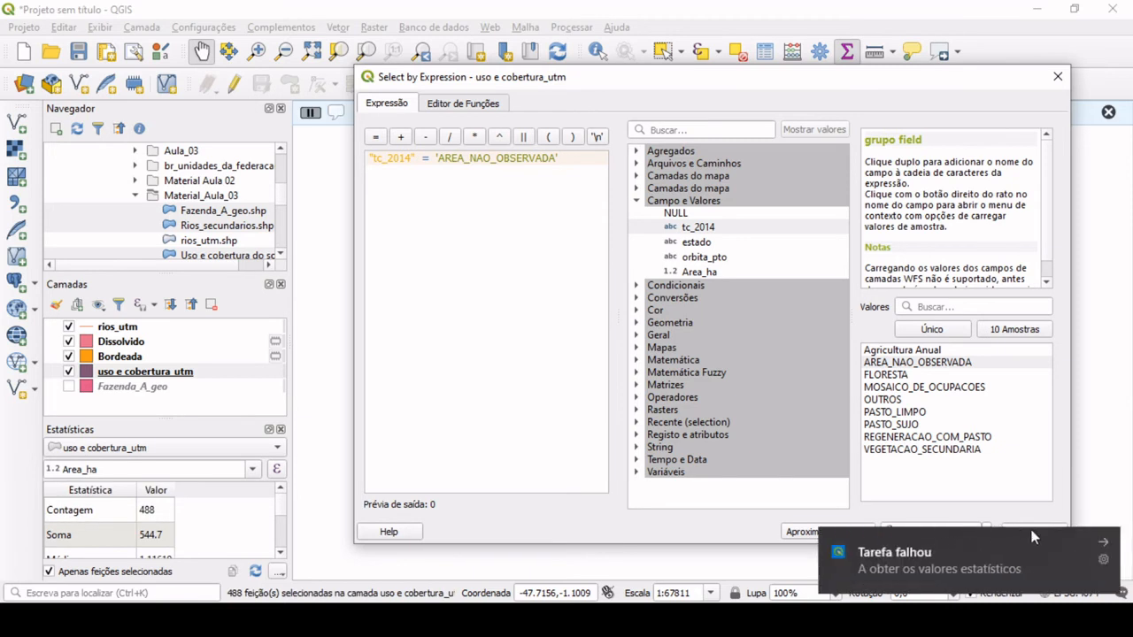
{"action": "left_click", "coordinate": [1108, 542]}
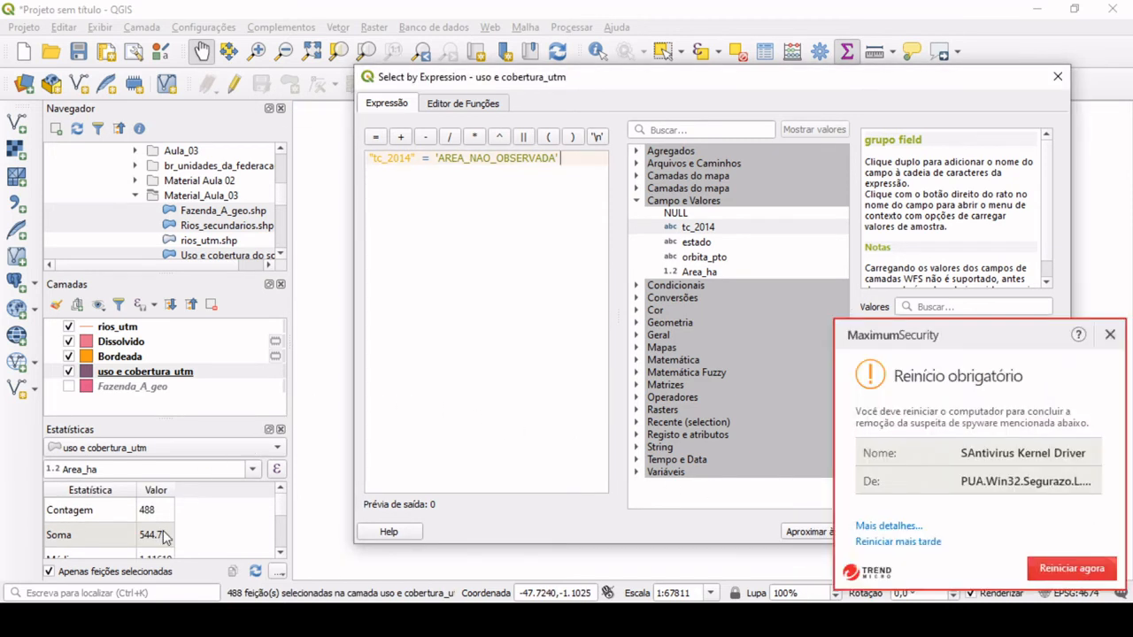
{"action": "left_click", "coordinate": [1110, 337]}
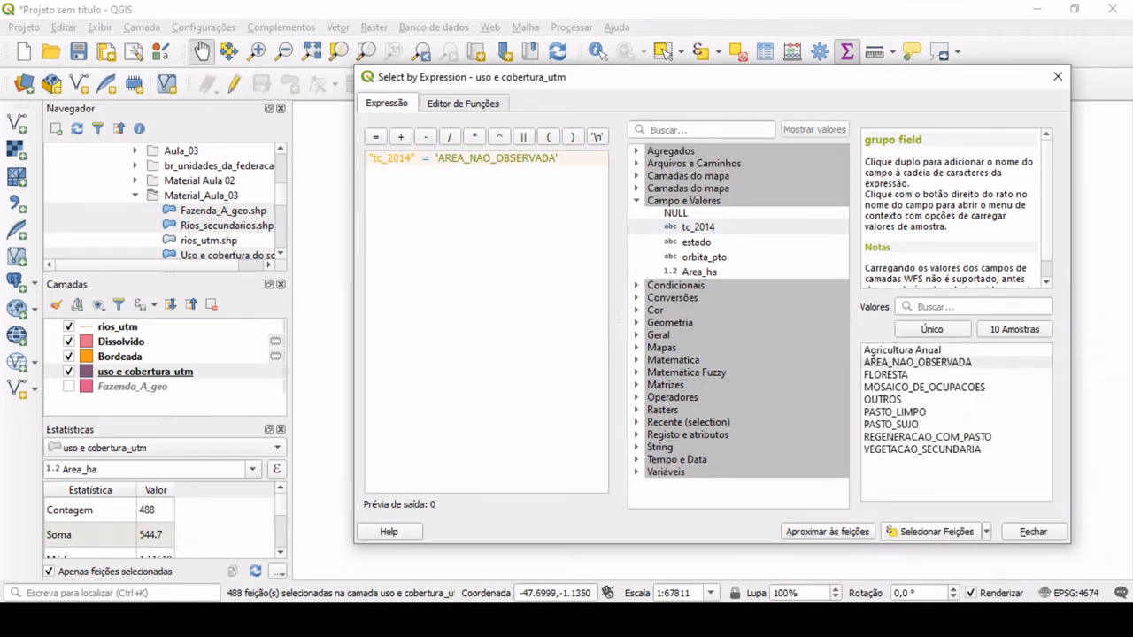
- Switch to LibreOffice Calc and enter 544,7 as the area of the AREA NAO OBSERVADA class in B3
{"action": "left_click", "coordinate": [863, 542]}
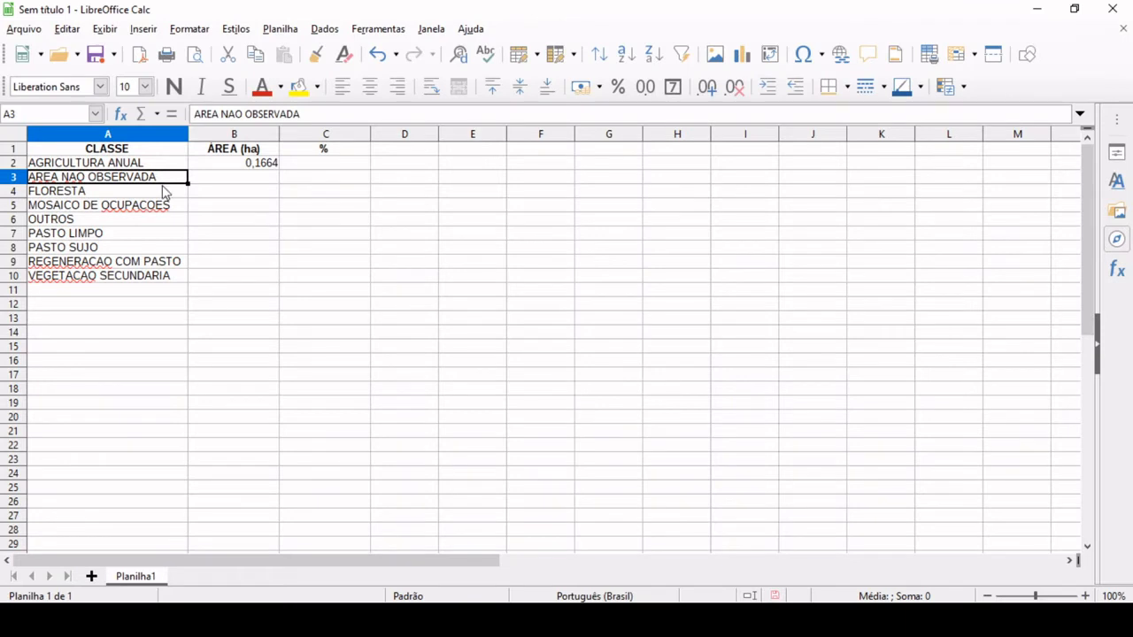
{"action": "left_click", "coordinate": [219, 169]}
{"action": "left_click", "coordinate": [221, 179]}
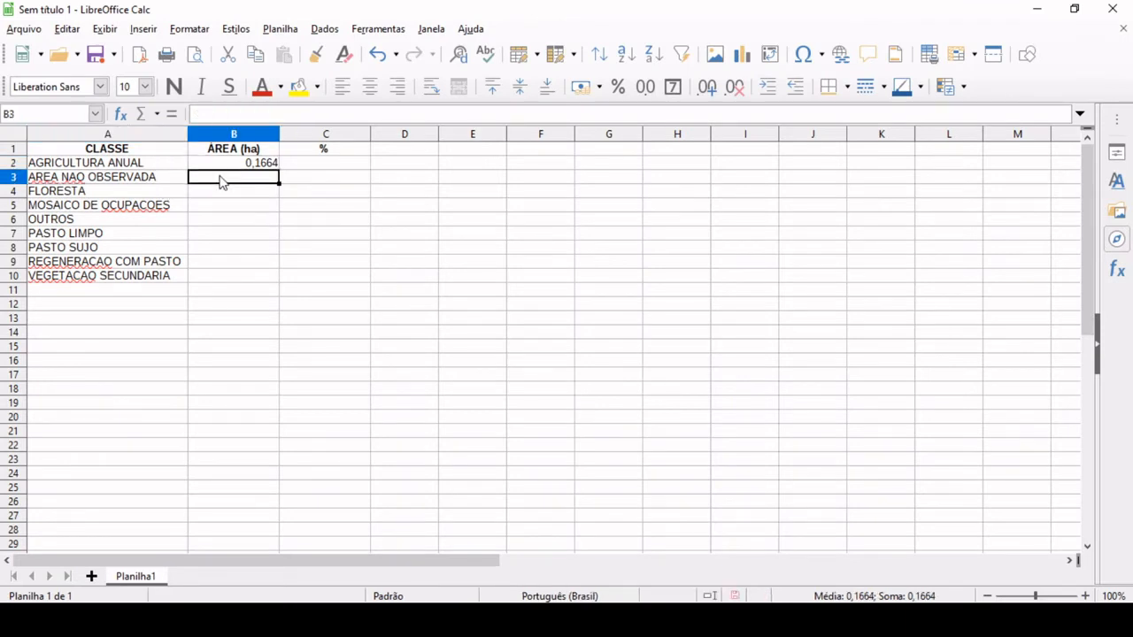
{"action": "type", "text": "544,7"}
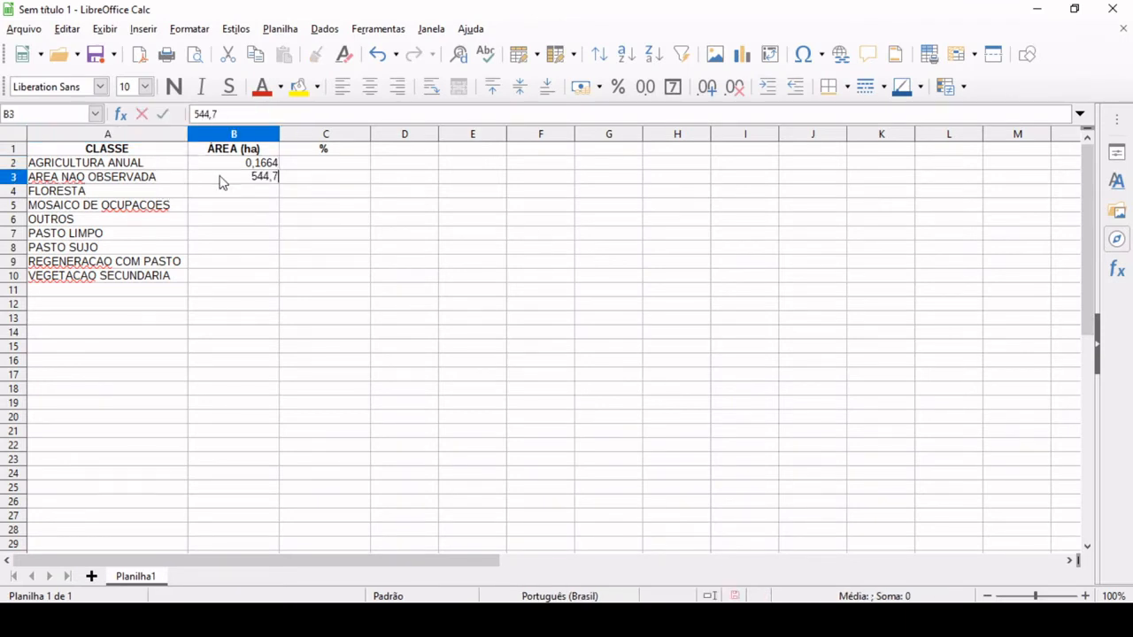
{"action": "key", "text": "Return"}
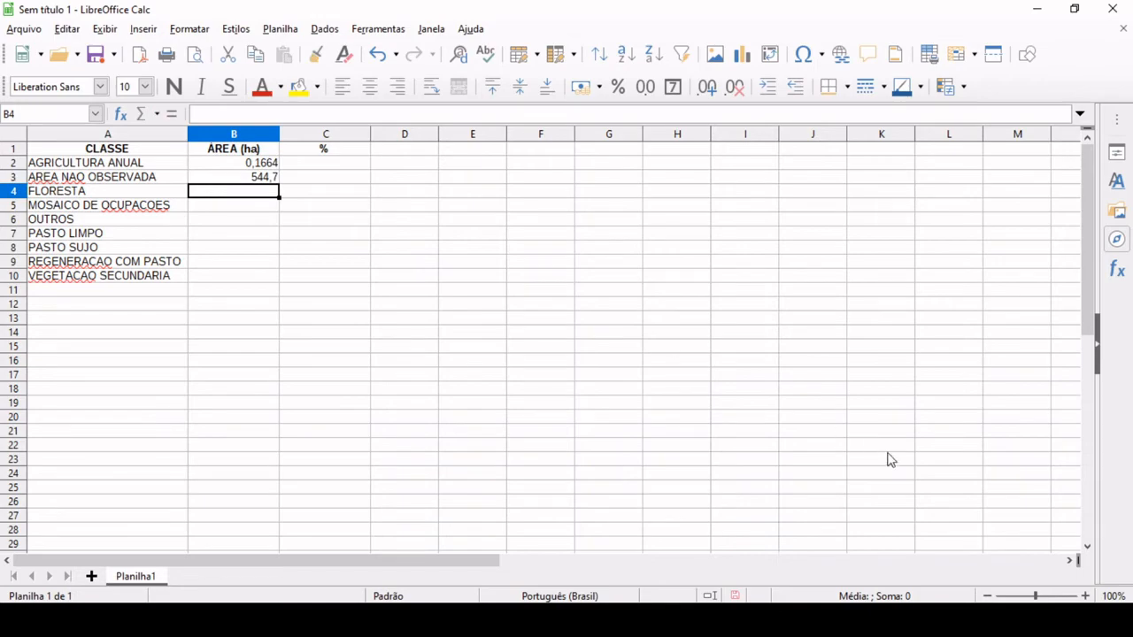
- Switch to QGIS, replace the expression's class value with 'FLORESTA', and select the matching features
{"action": "key", "text": "alt+Tab"}
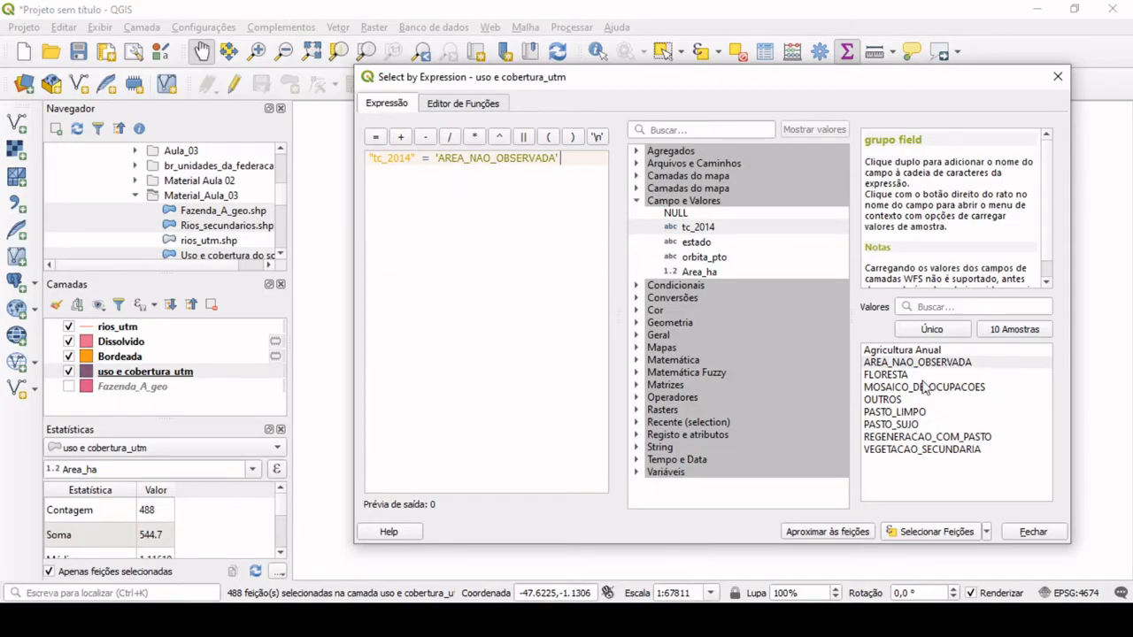
{"action": "left_click_drag", "start_coordinate": [434, 157], "coordinate": [561, 158]}
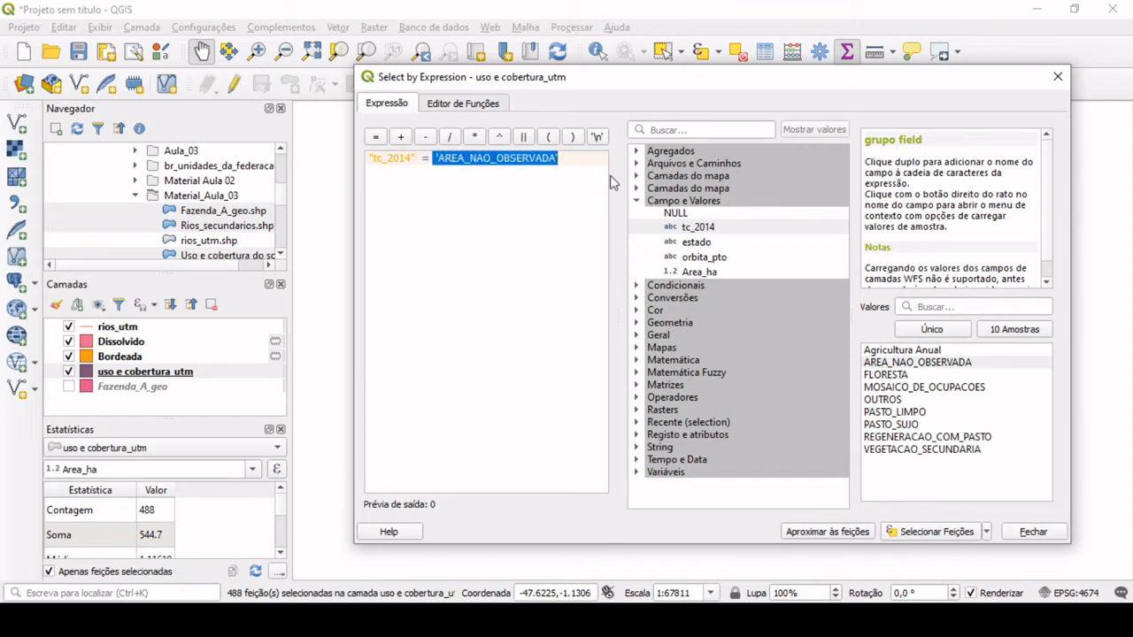
{"action": "key", "text": "BackSpace"}
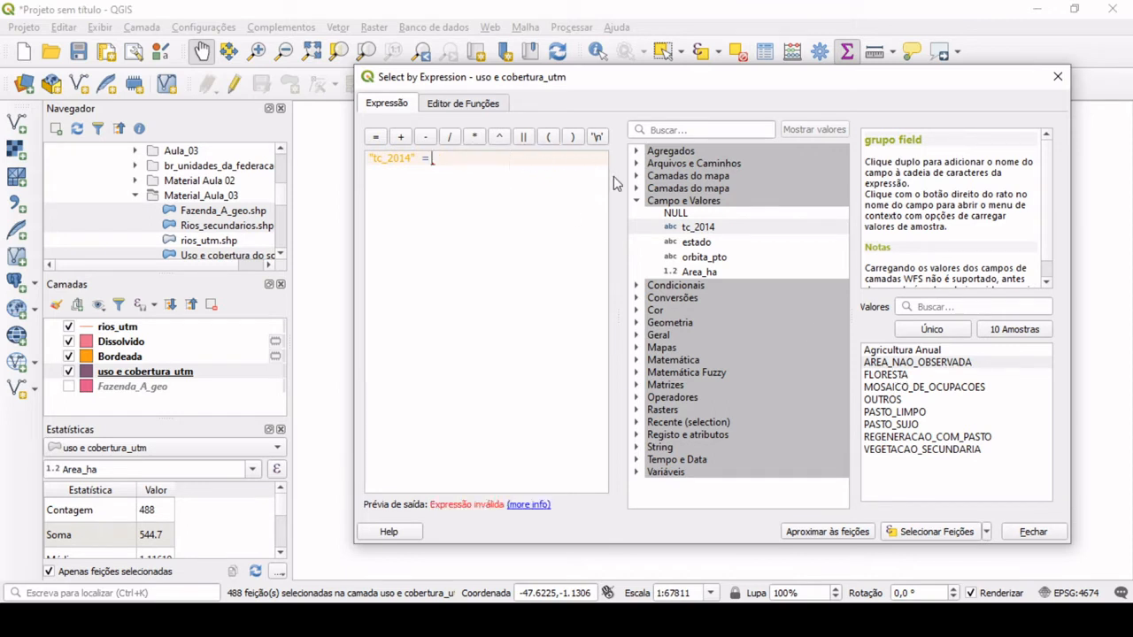
{"action": "double_click", "coordinate": [895, 377]}
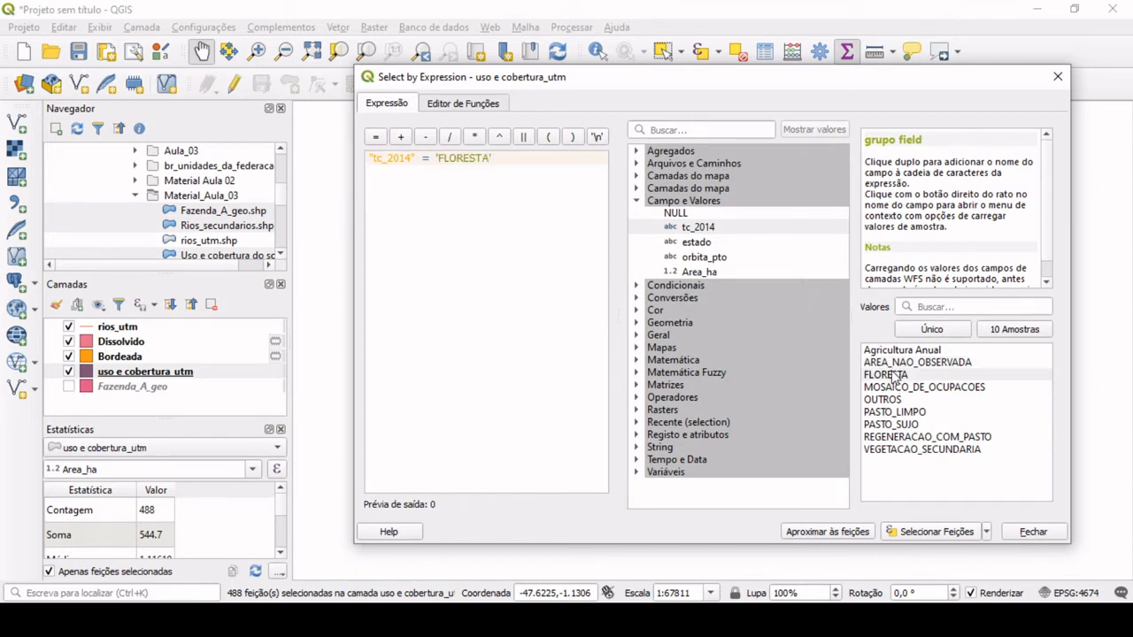
{"action": "left_click", "coordinate": [935, 531]}
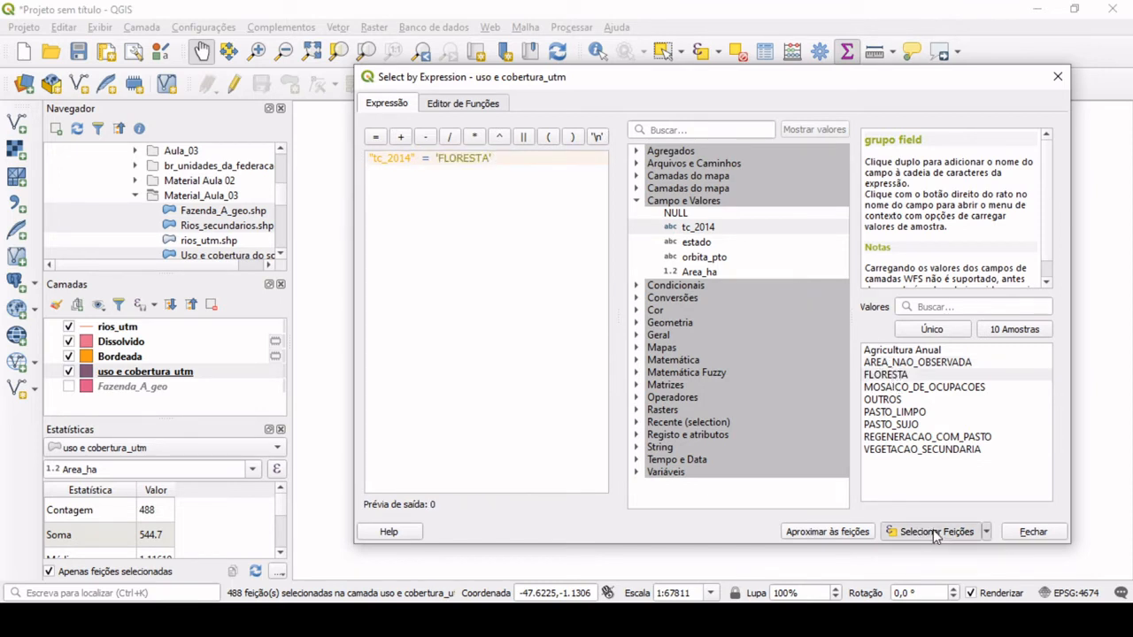
{"action": "left_click", "coordinate": [1105, 542]}
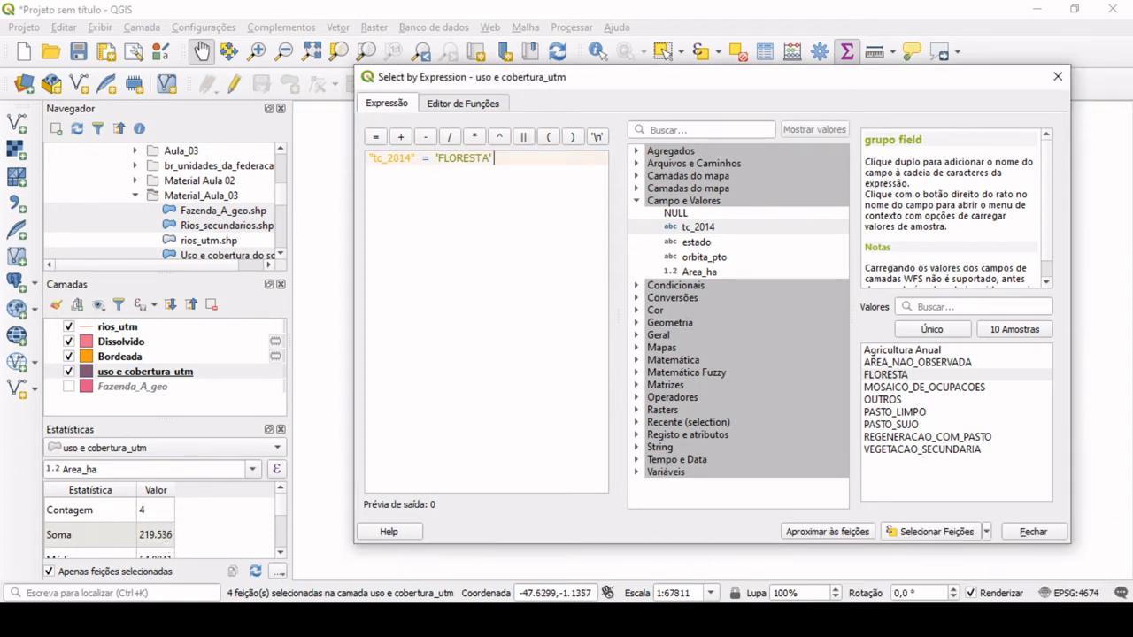
- Switch to LibreOffice Calc and enter 219,536 as the area of the FLORESTA class in B4
{"action": "key", "text": "alt+Tab"}
{"action": "type", "text": "21"}
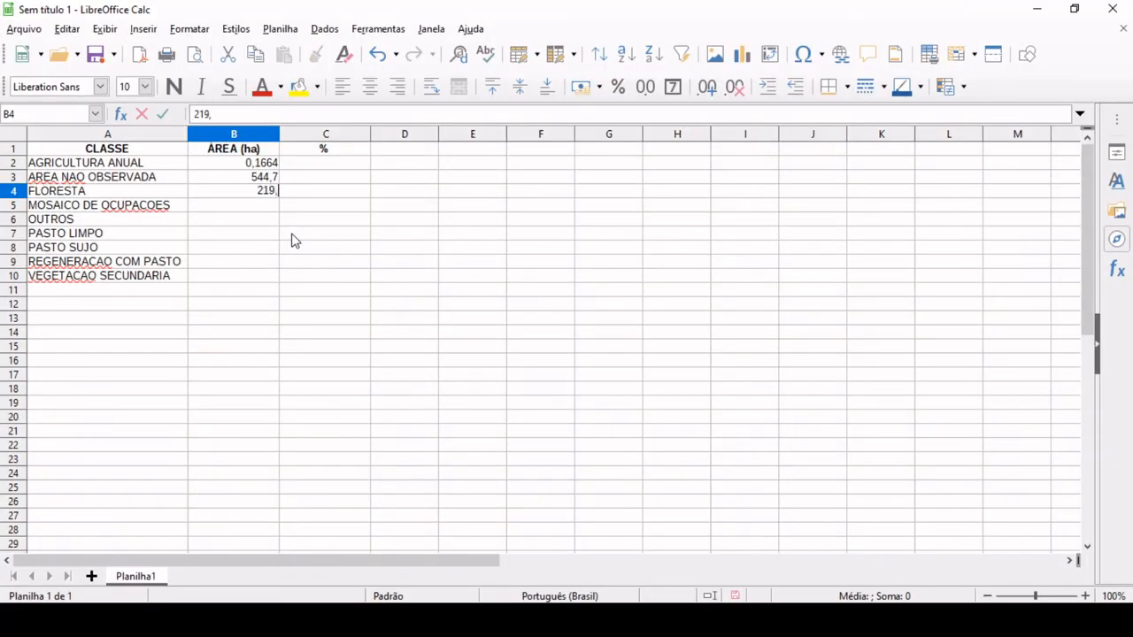
{"action": "type", "text": "9,536"}
{"action": "key", "text": "Return"}
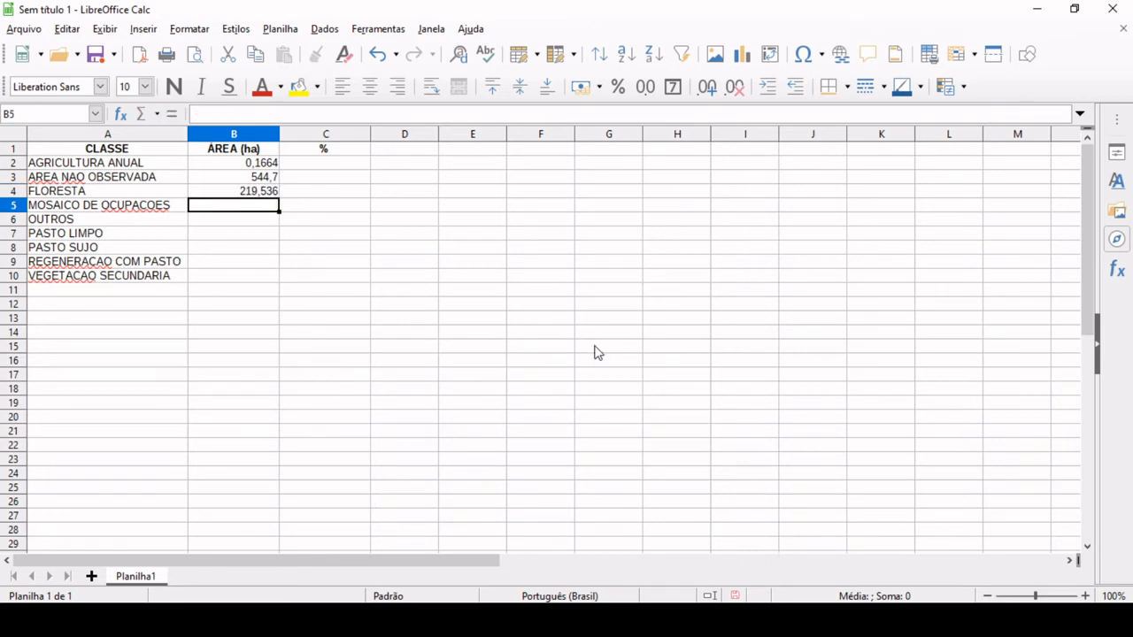
- Switch to QGIS, replace the expression's class value with 'MOSAICO_DE_OCUPACOES', and select the matching features
{"action": "key", "text": "alt+Tab"}
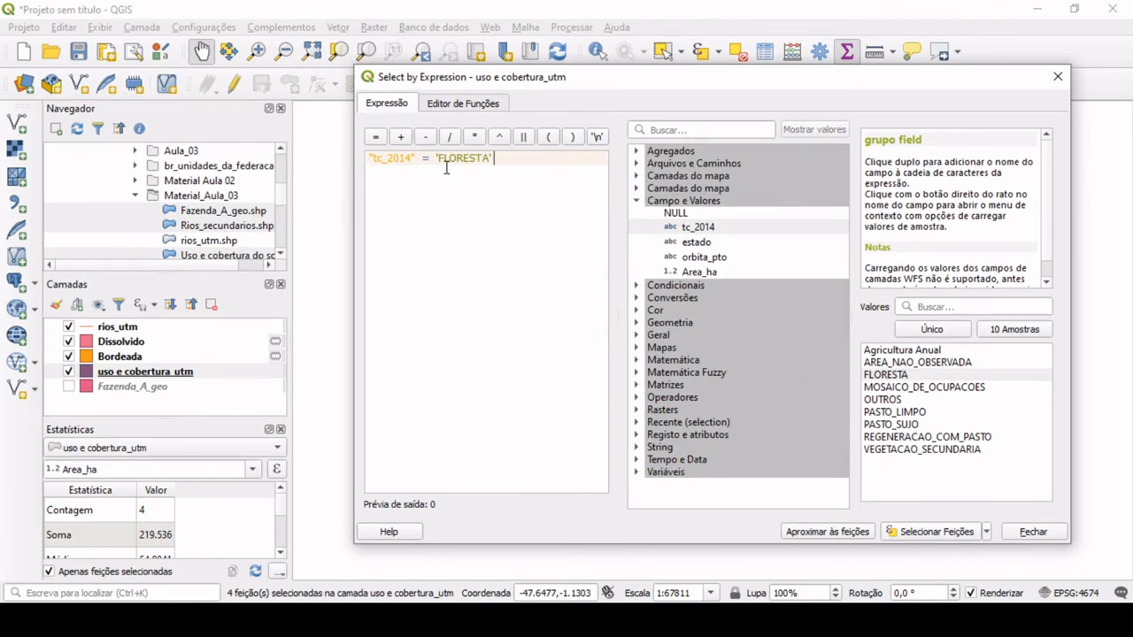
{"action": "left_click_drag", "start_coordinate": [436, 159], "coordinate": [484, 164]}
{"action": "key", "text": "BackSpace"}
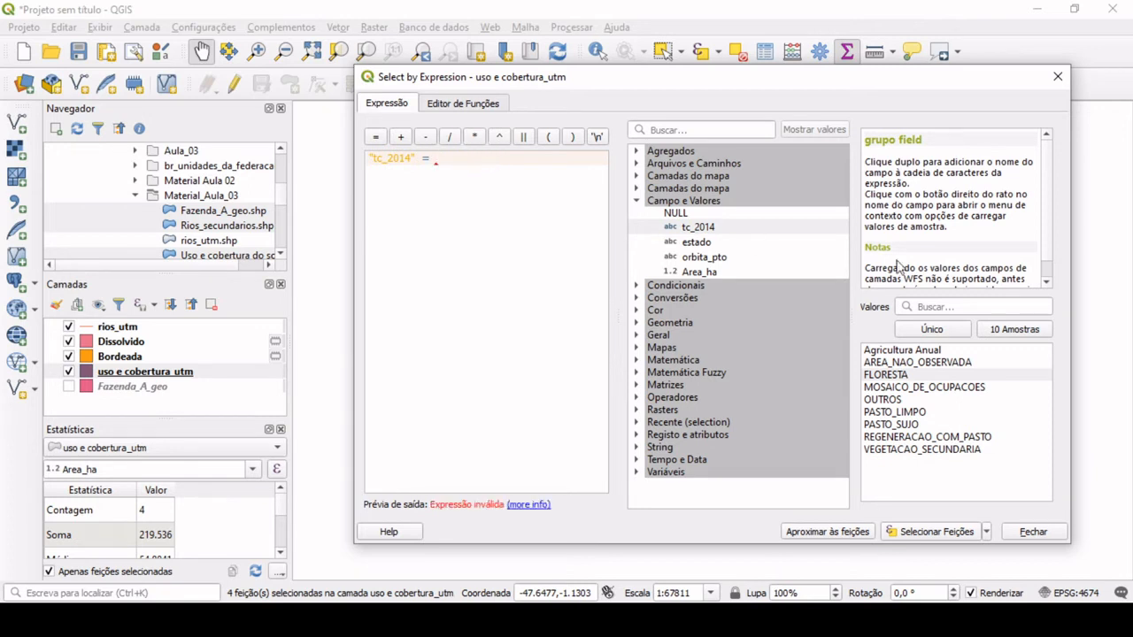
{"action": "double_click", "coordinate": [940, 394]}
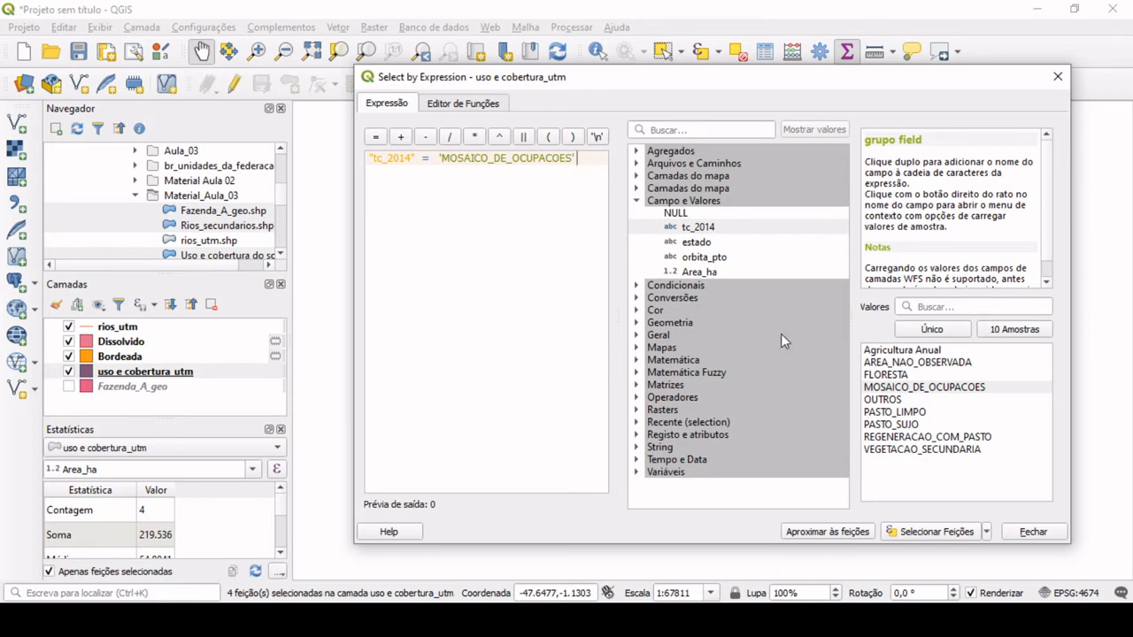
{"action": "left_click", "coordinate": [942, 533]}
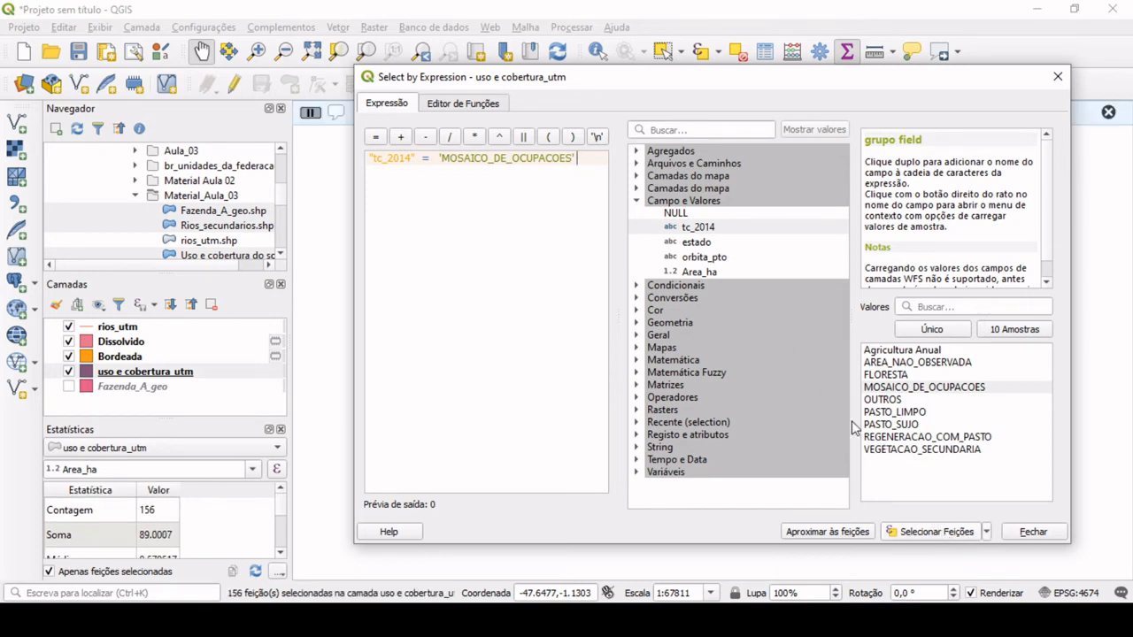
{"action": "left_click", "coordinate": [1103, 540]}
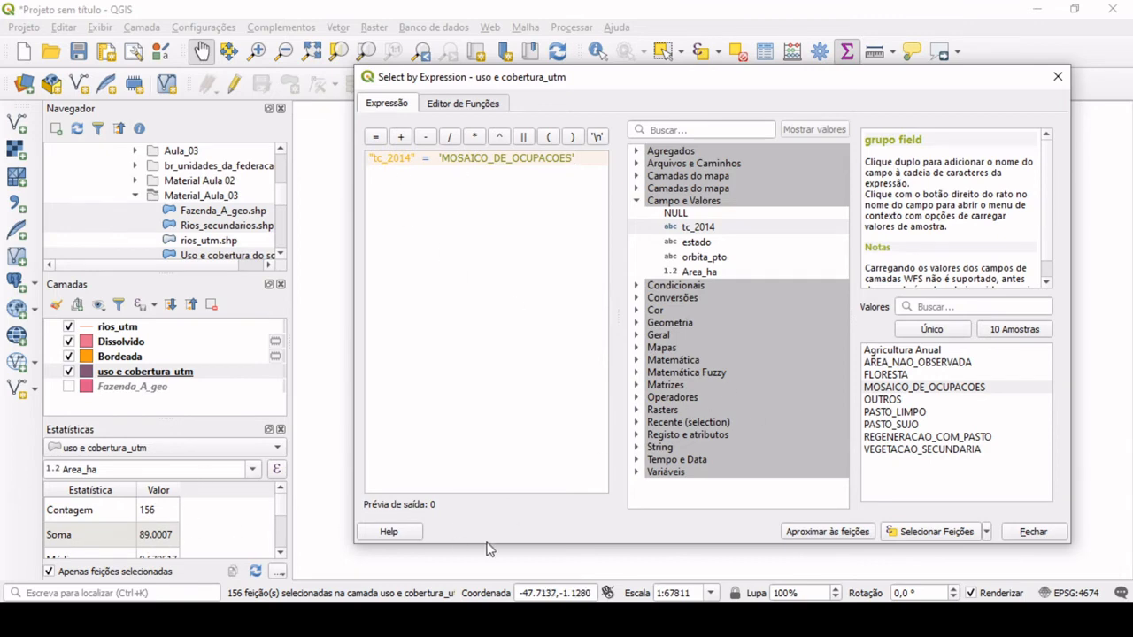
- Switch to LibreOffice Calc and enter 89,0007 as the area of the MOSAICO DE OCUPACOES class in B5
{"action": "left_click", "coordinate": [549, 619]}
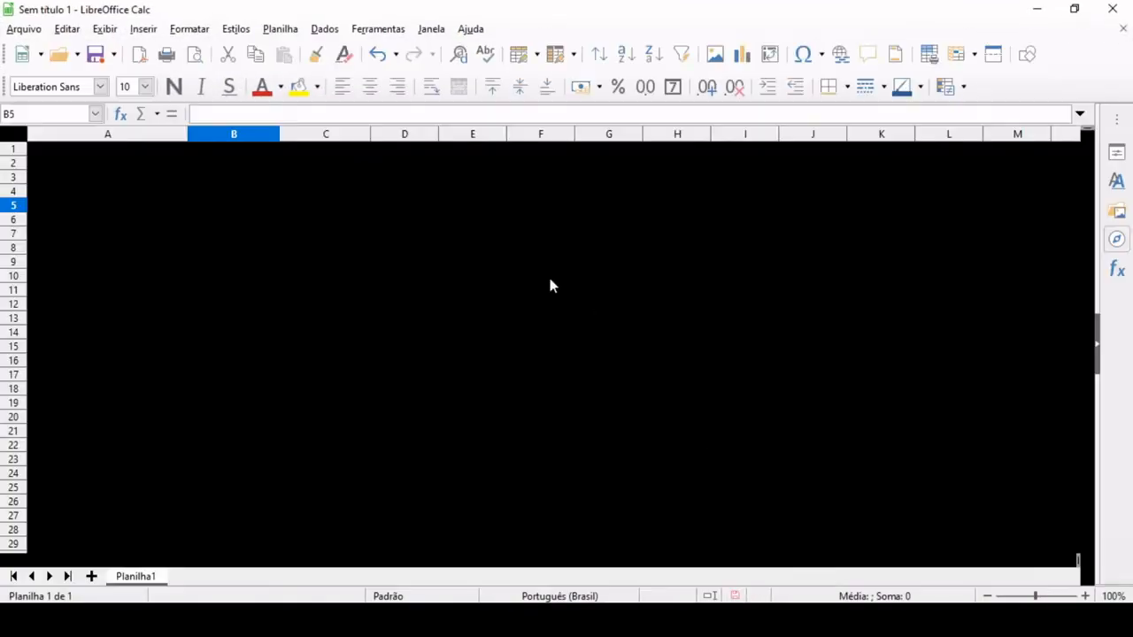
{"action": "type", "text": "89,0007"}
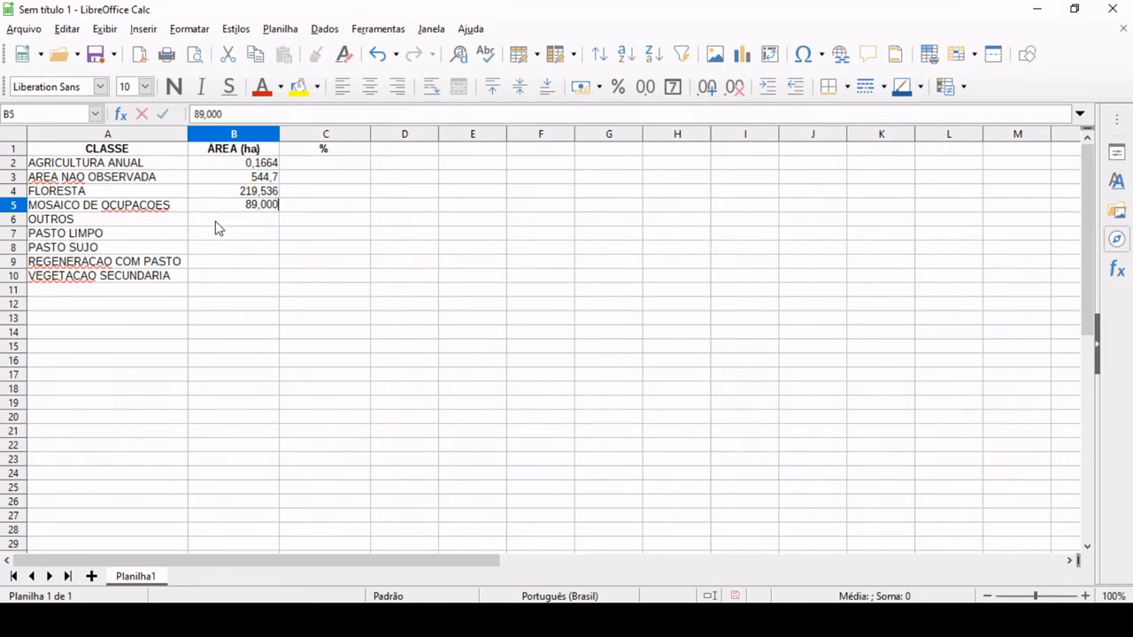
{"action": "key", "text": "Return"}
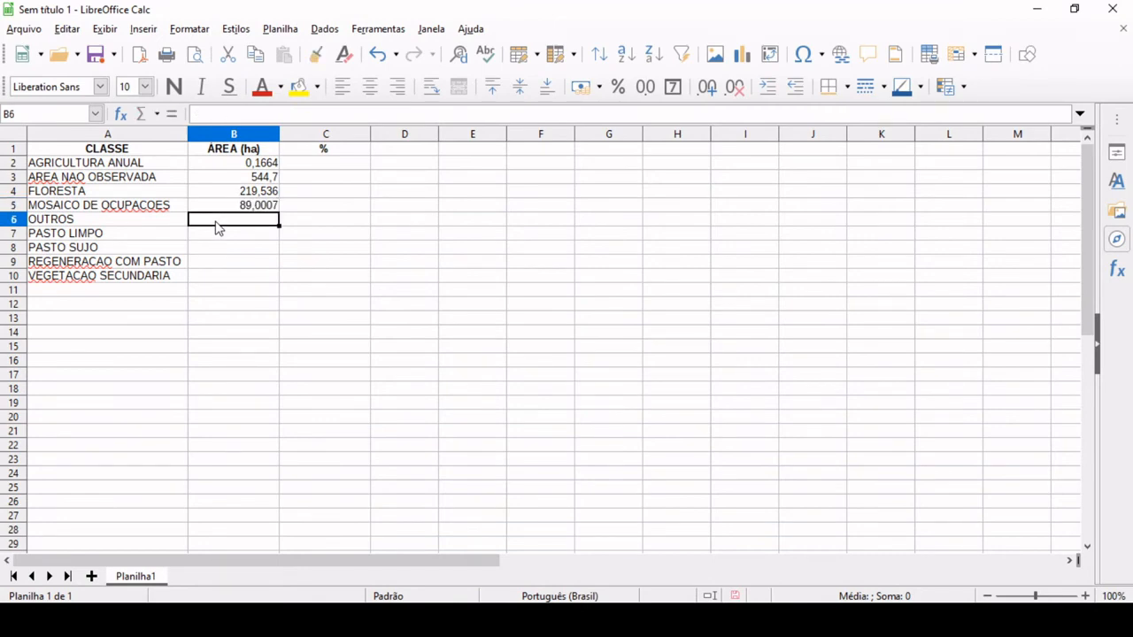
- Switch to QGIS, replace the expression's class value with 'OUTROS', and select the matching features
{"action": "key", "text": "alt+Tab"}
{"action": "left_click_drag", "start_coordinate": [439, 158], "coordinate": [576, 158]}
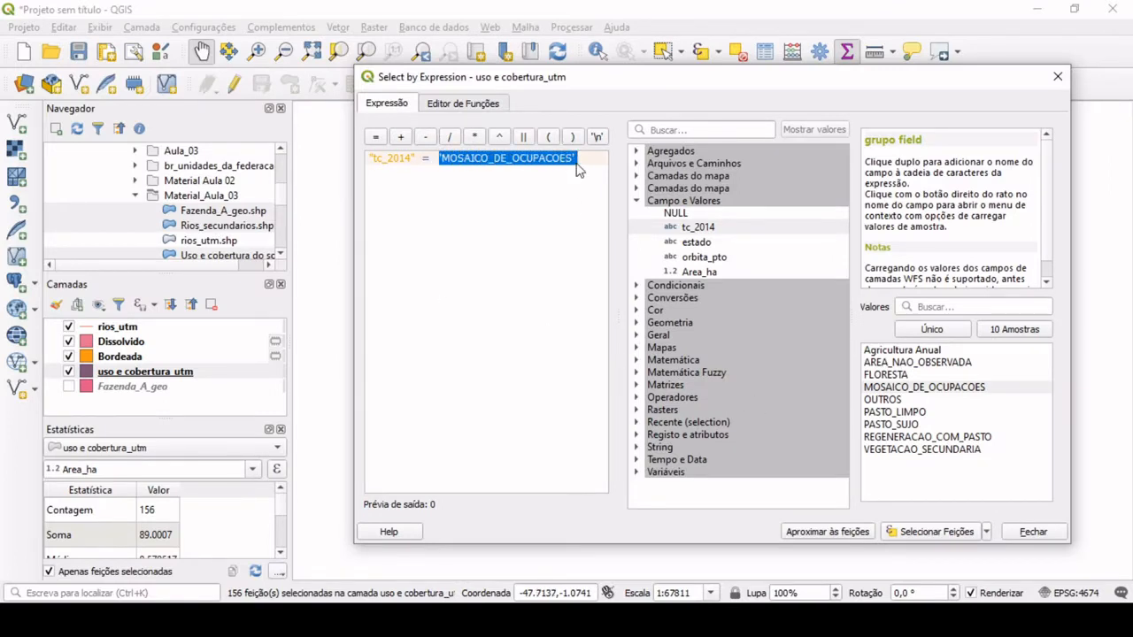
{"action": "key", "text": "Delete"}
{"action": "double_click", "coordinate": [885, 400]}
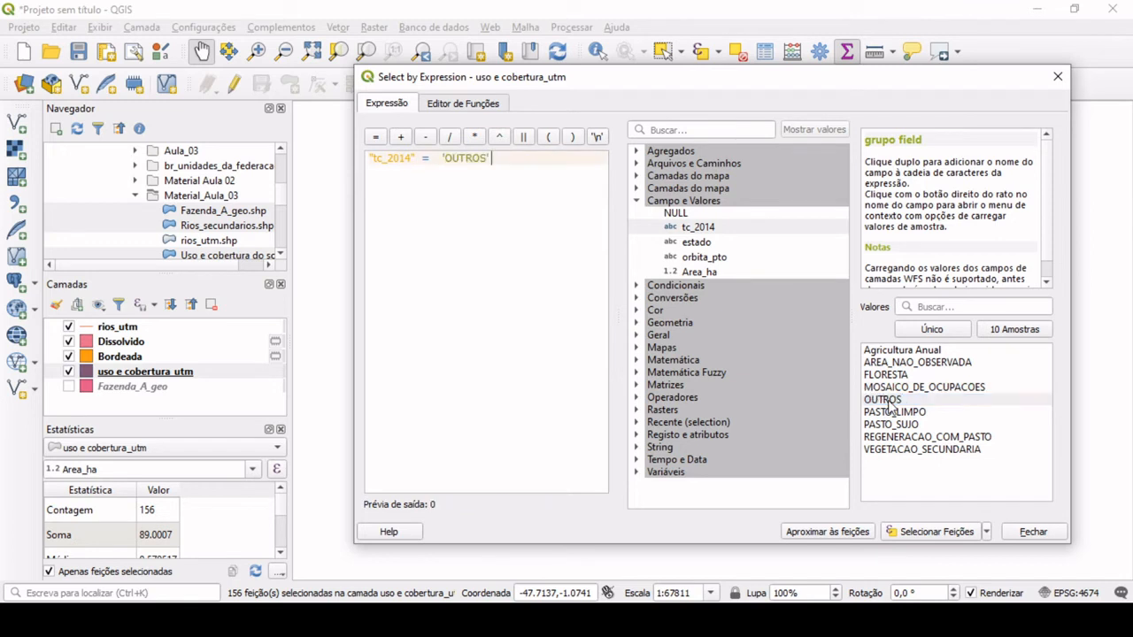
{"action": "left_click", "coordinate": [924, 535]}
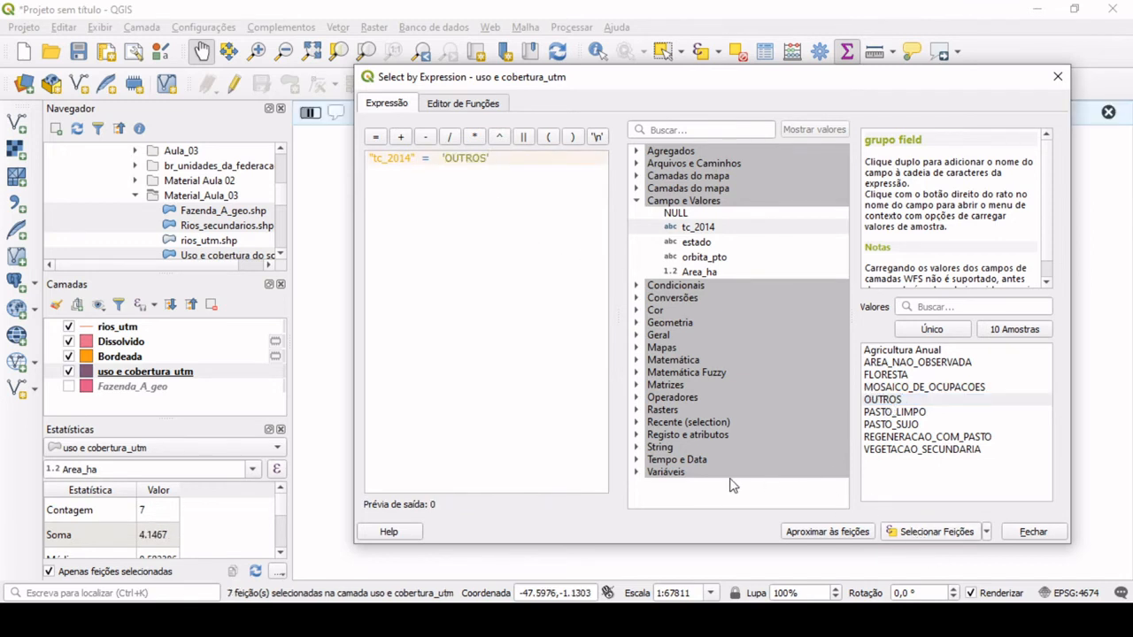
- Switch to LibreOffice Calc and enter 4,1467 as the area of the OUTROS class in B6
{"action": "key", "text": "alt+Tab"}
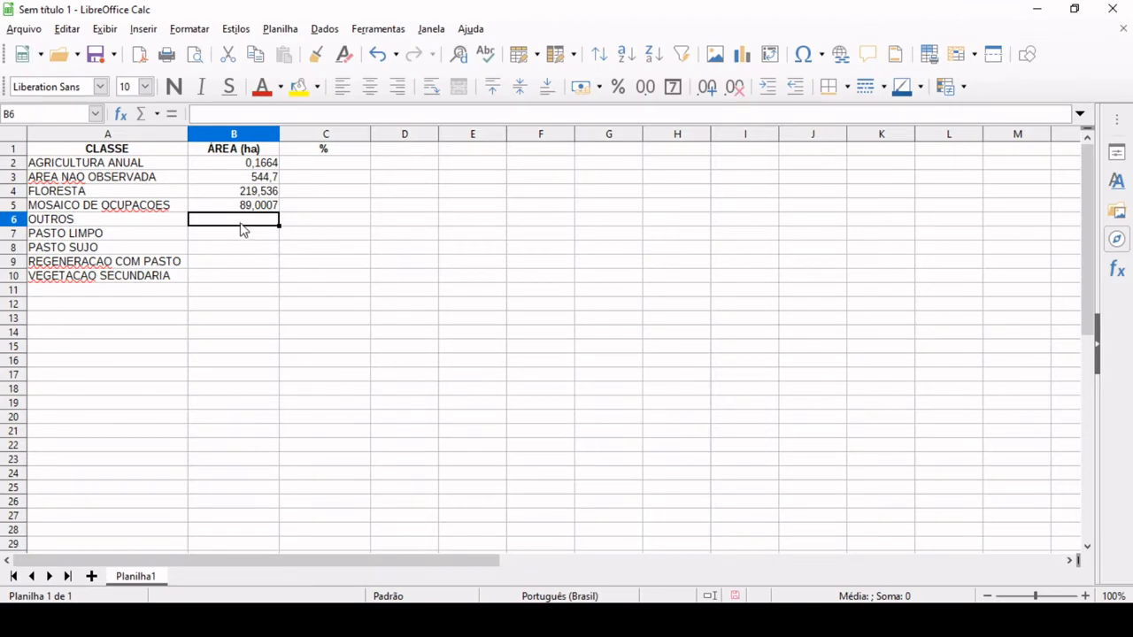
{"action": "type", "text": "4,1467"}
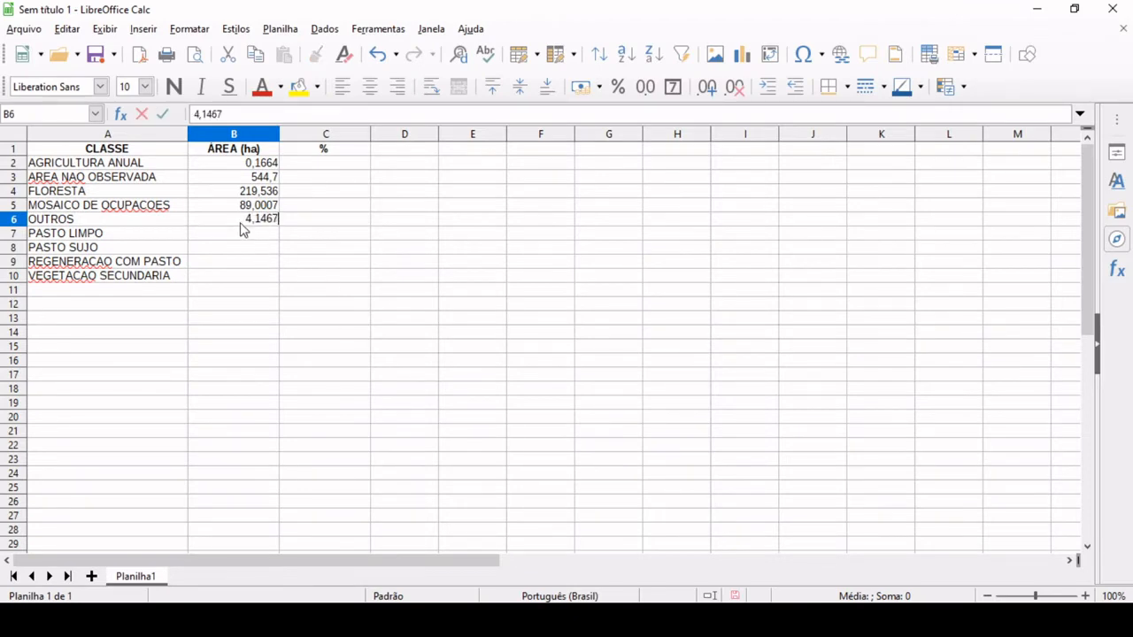
{"action": "key", "text": "Return"}
- Switch to QGIS, replace the expression's class value with 'PASTO_LIMPO', and select the matching features
{"action": "key", "text": "super+Tab"}
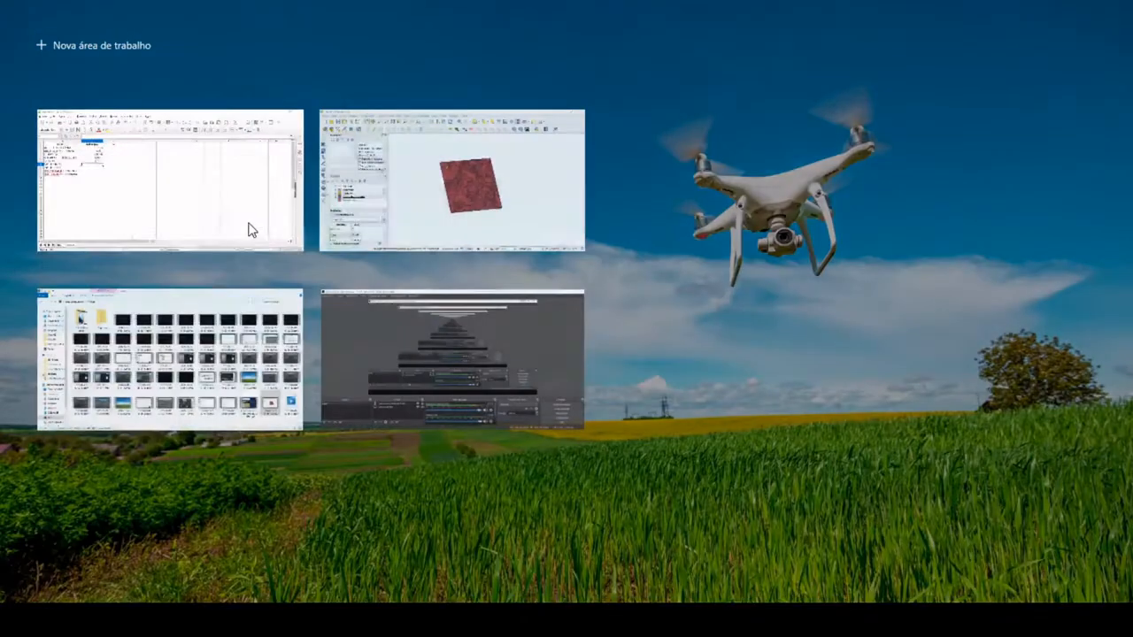
{"action": "key", "text": "super"}
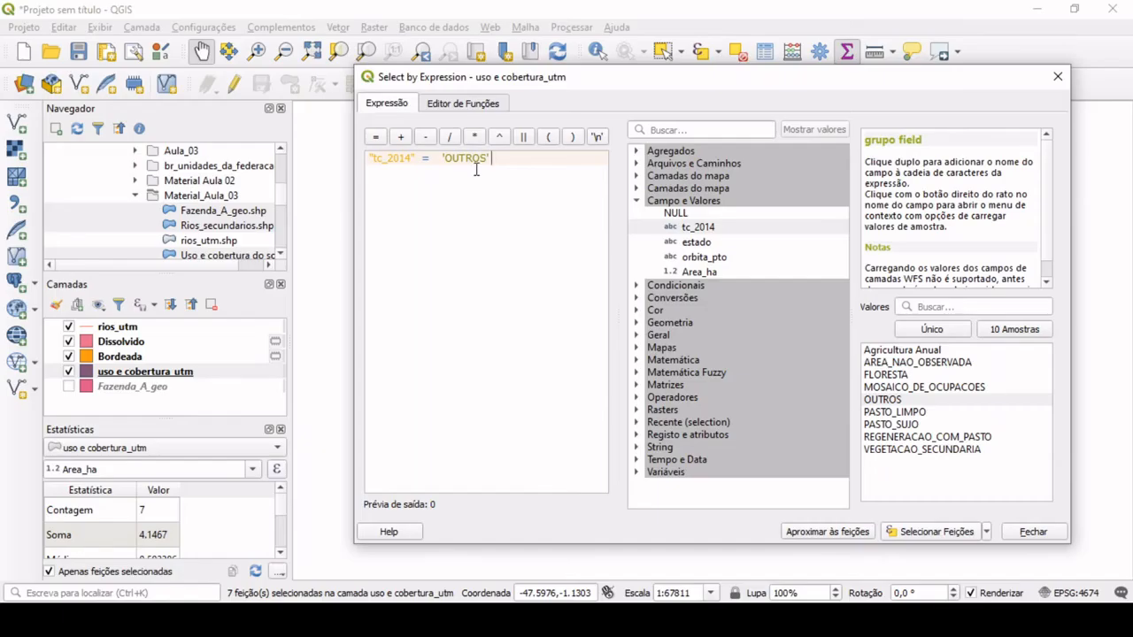
{"action": "left_click_drag", "start_coordinate": [441, 159], "coordinate": [502, 163]}
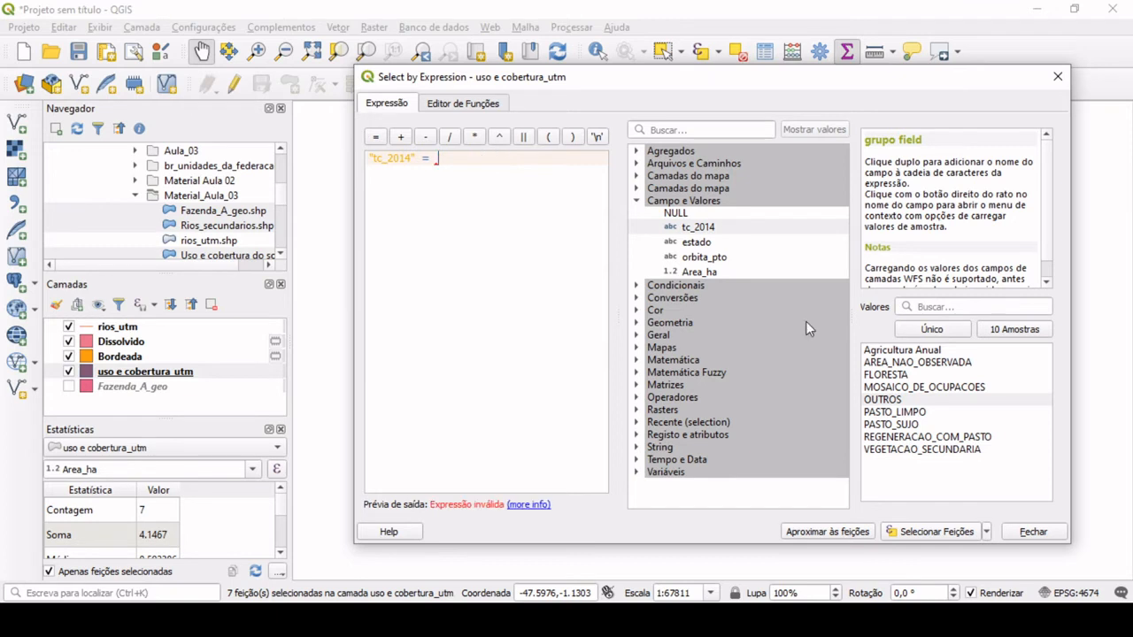
{"action": "double_click", "coordinate": [907, 412]}
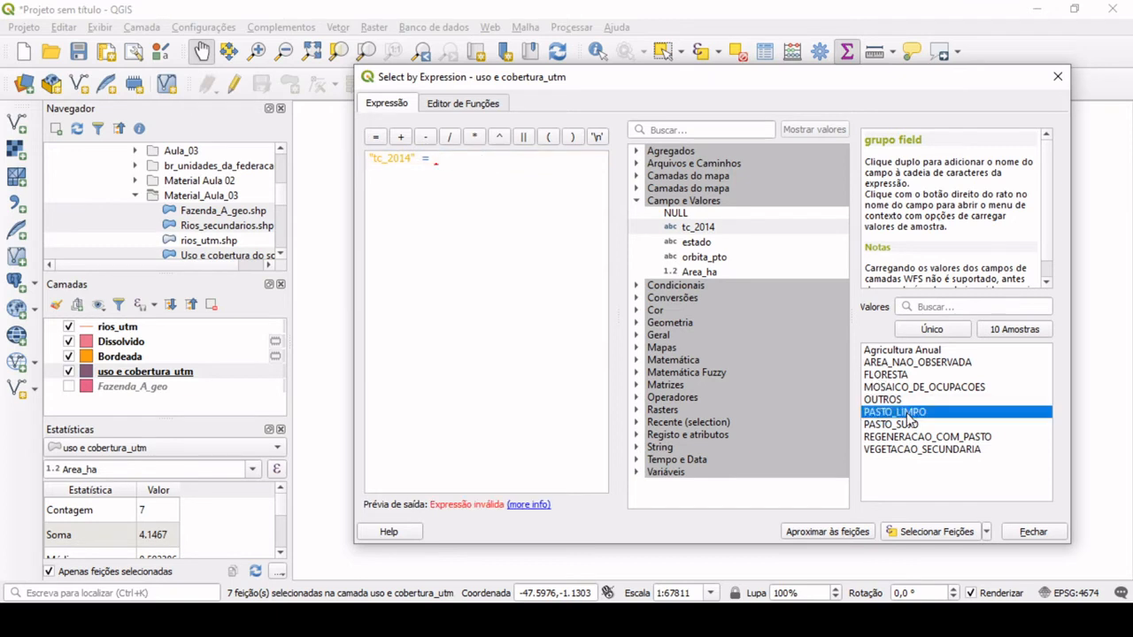
{"action": "left_click", "coordinate": [938, 536]}
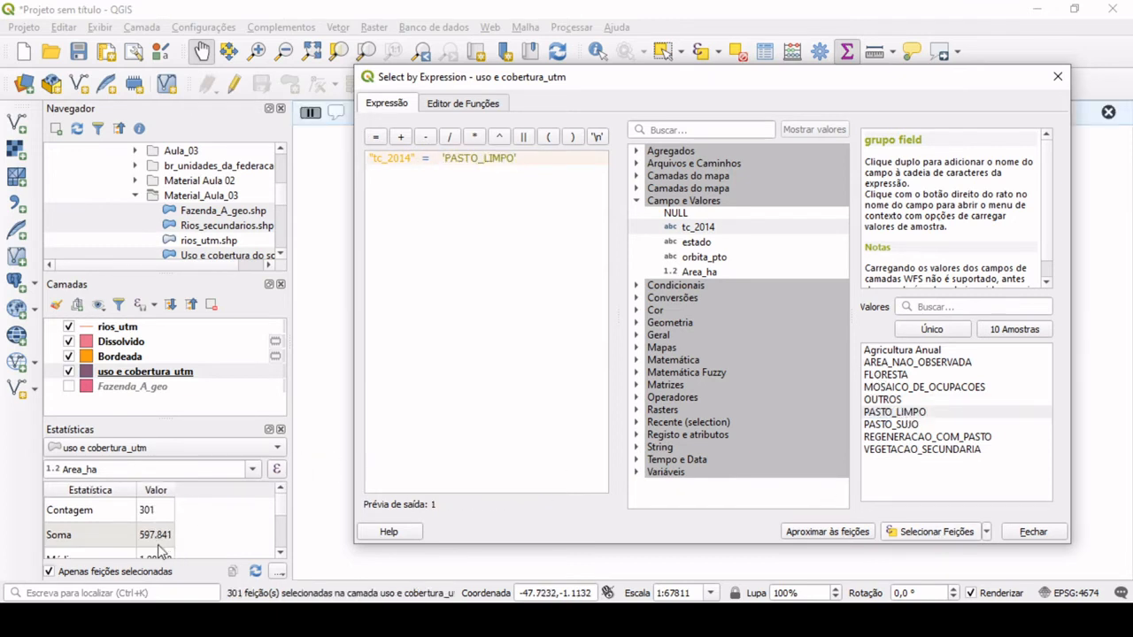
- Switch to LibreOffice Calc and enter 597,841 as the area of the PASTO LIMPO class in B7
{"action": "left_click", "coordinate": [477, 619]}
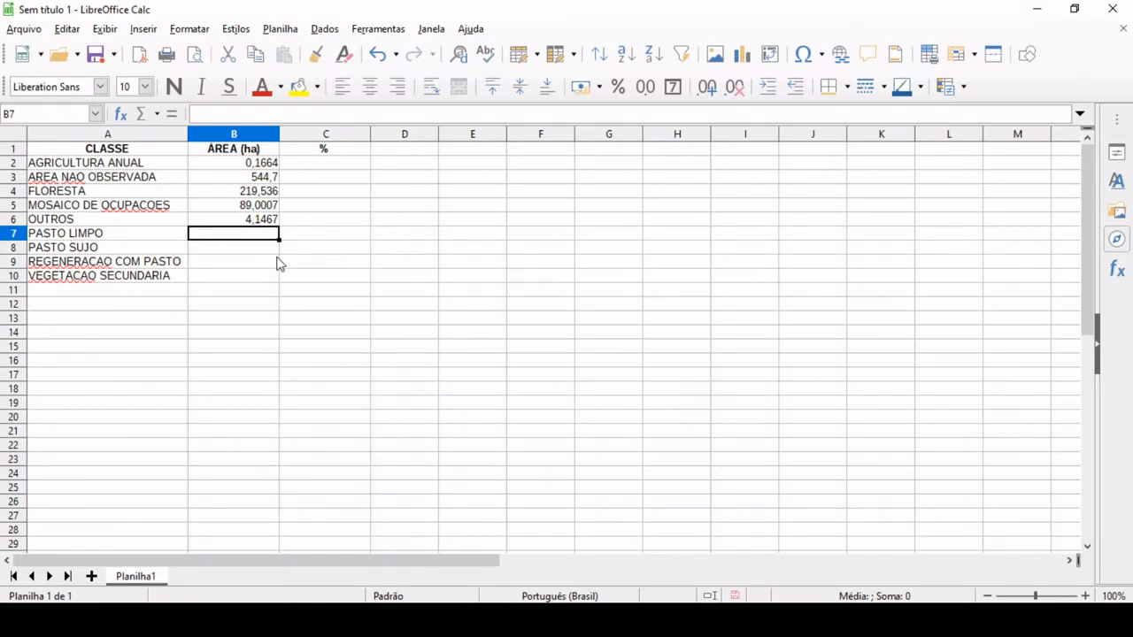
{"action": "type", "text": "597,841"}
{"action": "key", "text": "Return"}
- Switch to QGIS, replace the expression's class value with 'PASTO_SUJO', and select the matching features
{"action": "key", "text": "alt+Tab"}
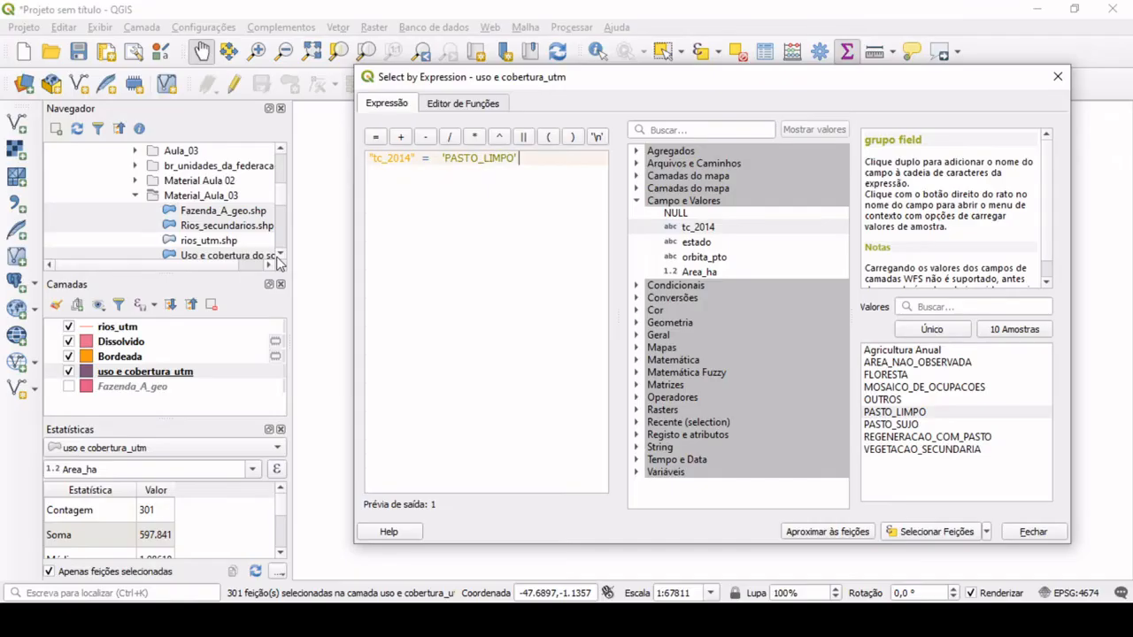
{"action": "left_click_drag", "start_coordinate": [444, 161], "coordinate": [521, 165]}
{"action": "key", "text": "Delete"}
{"action": "double_click", "coordinate": [890, 424]}
{"action": "left_click", "coordinate": [933, 531]}
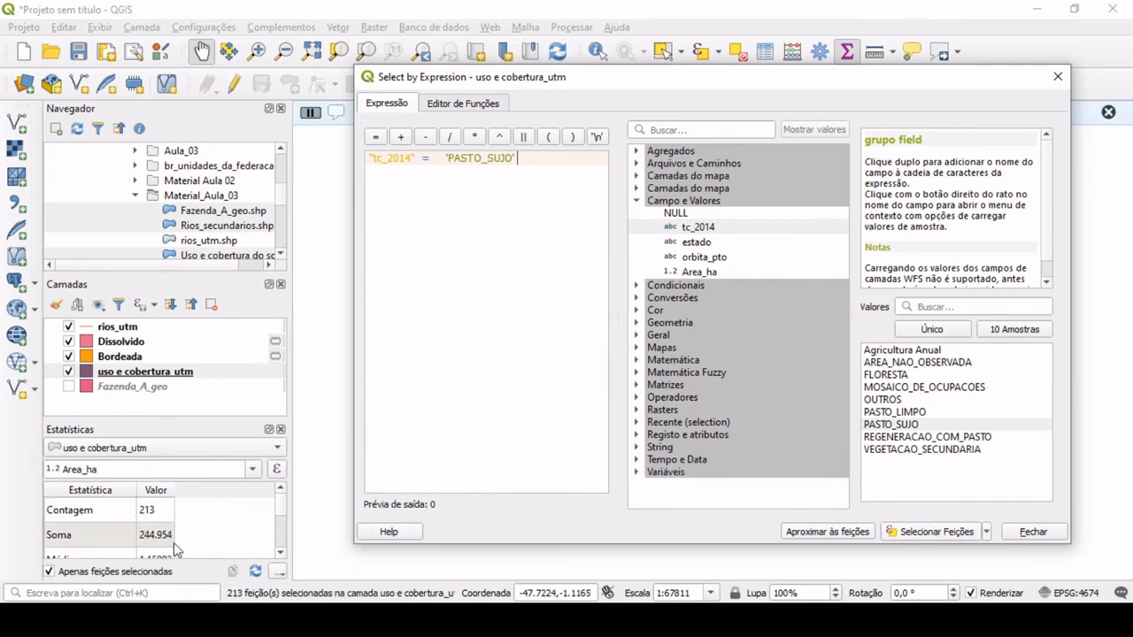
- Switch to LibreOffice Calc and enter 244,954 as the area of the PASTO SUJO class in B8
{"action": "left_click", "coordinate": [762, 620]}
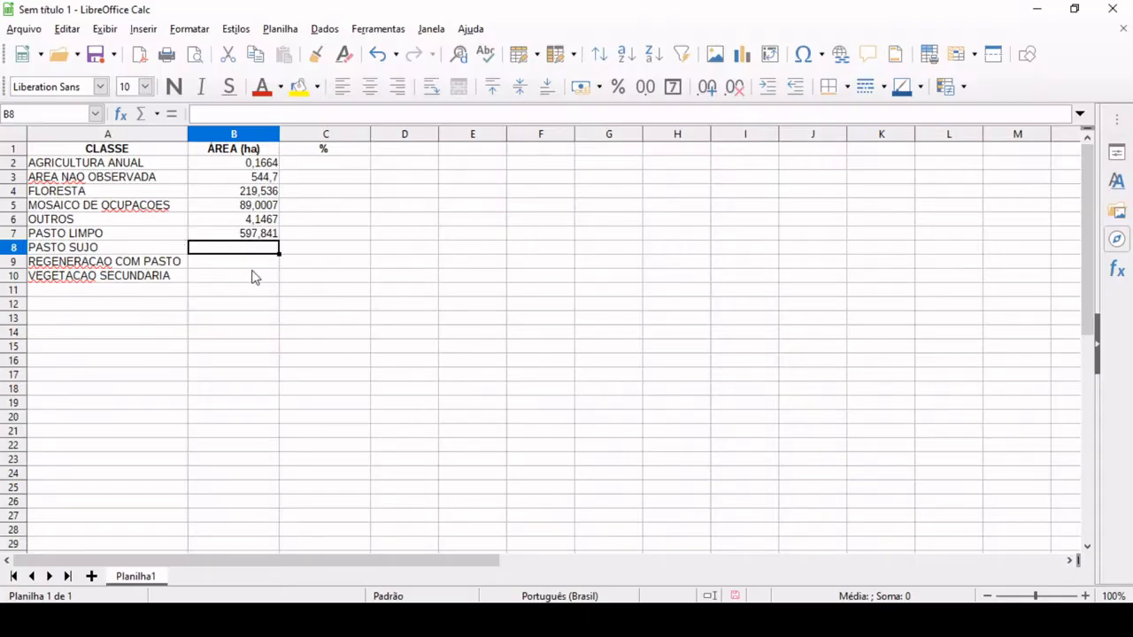
{"action": "type", "text": "244,954"}
{"action": "key", "text": "Return"}
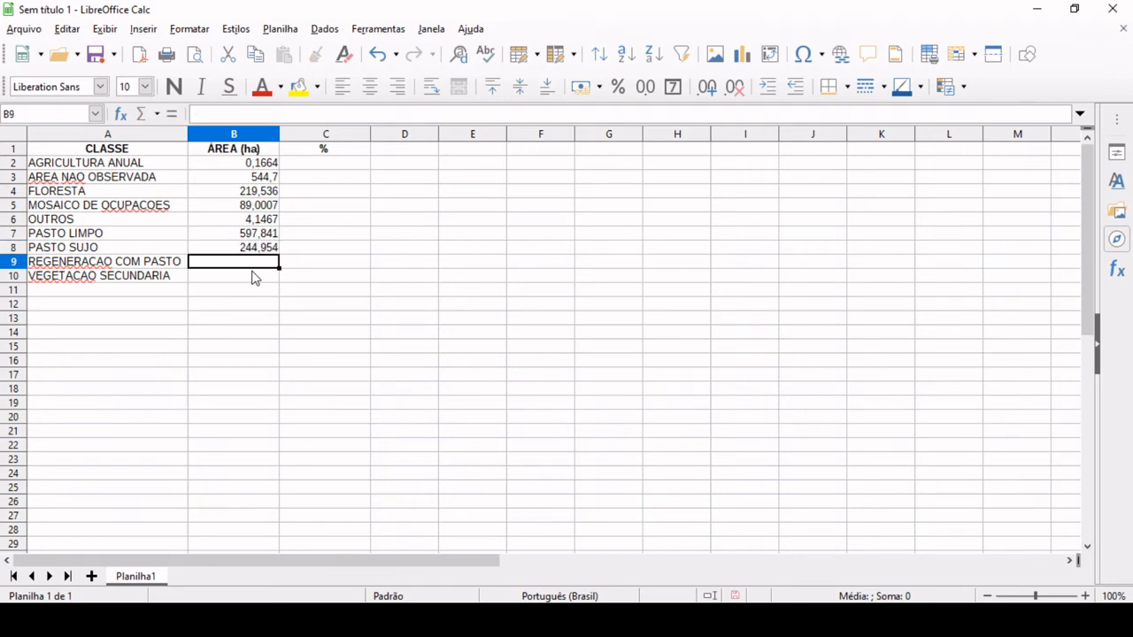
- Switch to QGIS, replace the expression's class value with 'REGENERACAO_COM_PASTO', and select the matching features
{"action": "key", "text": "alt+Tab"}
{"action": "left_click_drag", "start_coordinate": [446, 155], "coordinate": [524, 158]}
{"action": "key", "text": "BackSpace"}
{"action": "double_click", "coordinate": [954, 437]}
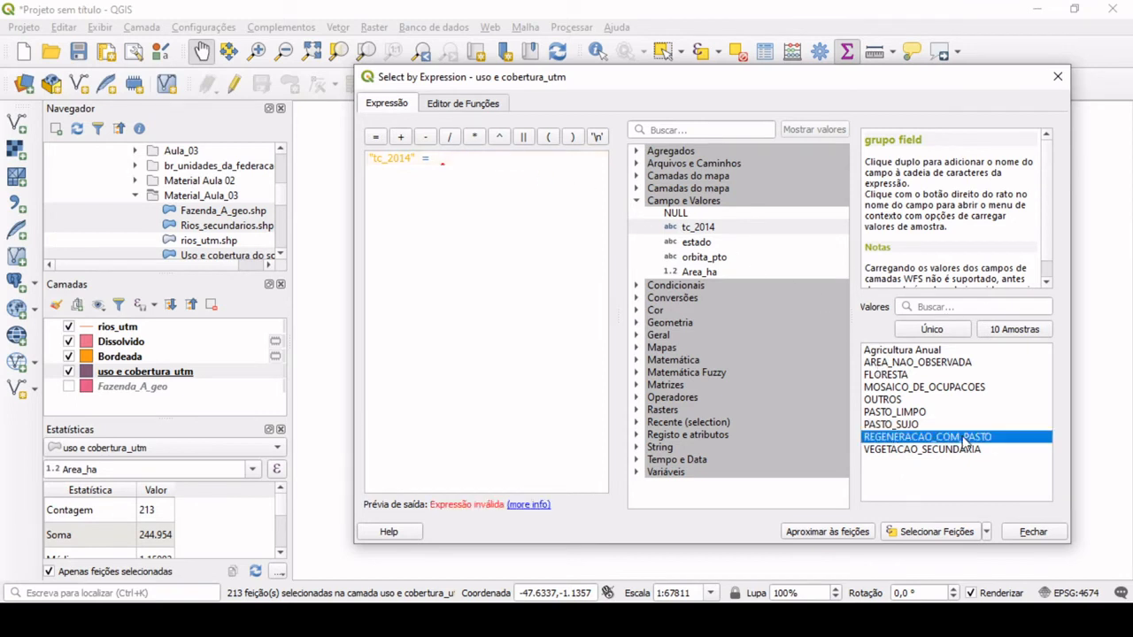
{"action": "left_click", "coordinate": [929, 535]}
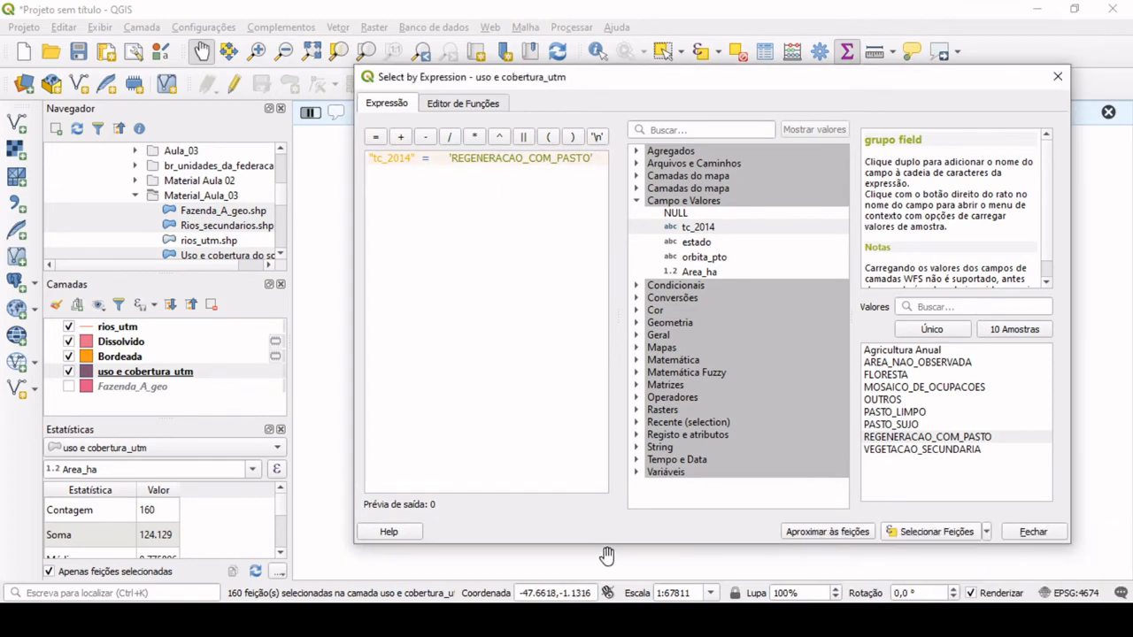
- Switch to LibreOffice Calc and enter 124,129 as the area of the REGENERACAO COM PASTO class in B9
{"action": "key", "text": "alt+Tab"}
{"action": "left_click", "coordinate": [230, 292]}
{"action": "left_click", "coordinate": [236, 266]}
{"action": "type", "text": "124,129"}
{"action": "key", "text": "Return"}
- Switch to QGIS, replace the expression's class value with 'VEGETACAO_SECUNDARIA', and select the matching features
{"action": "key", "text": "alt+Tab"}
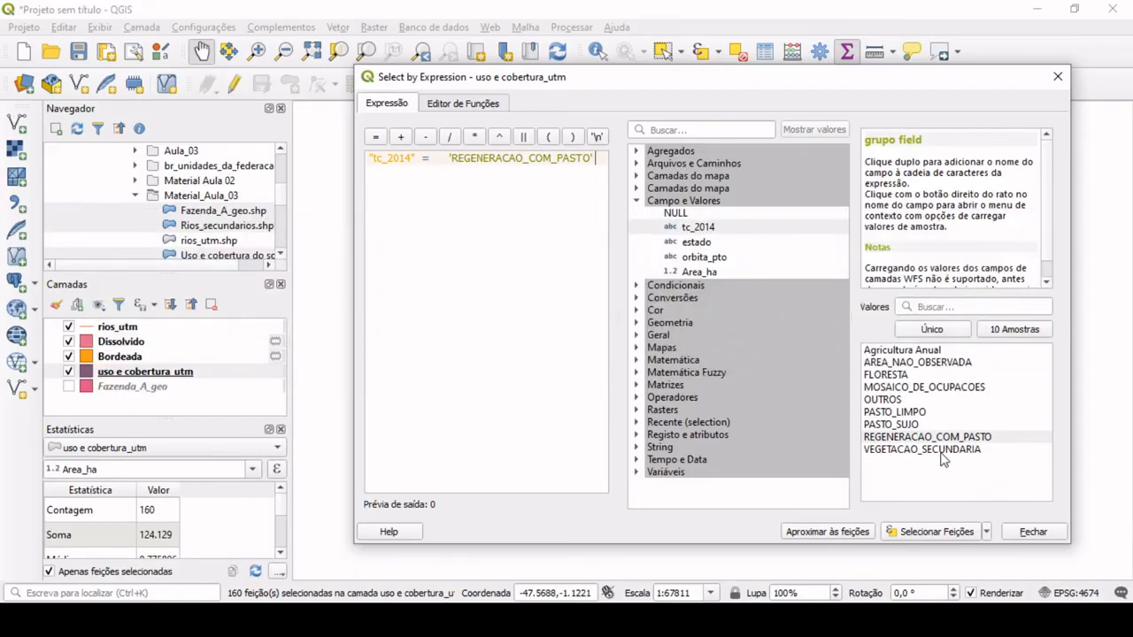
{"action": "left_click_drag", "start_coordinate": [448, 158], "coordinate": [591, 168]}
{"action": "key", "text": "Delete"}
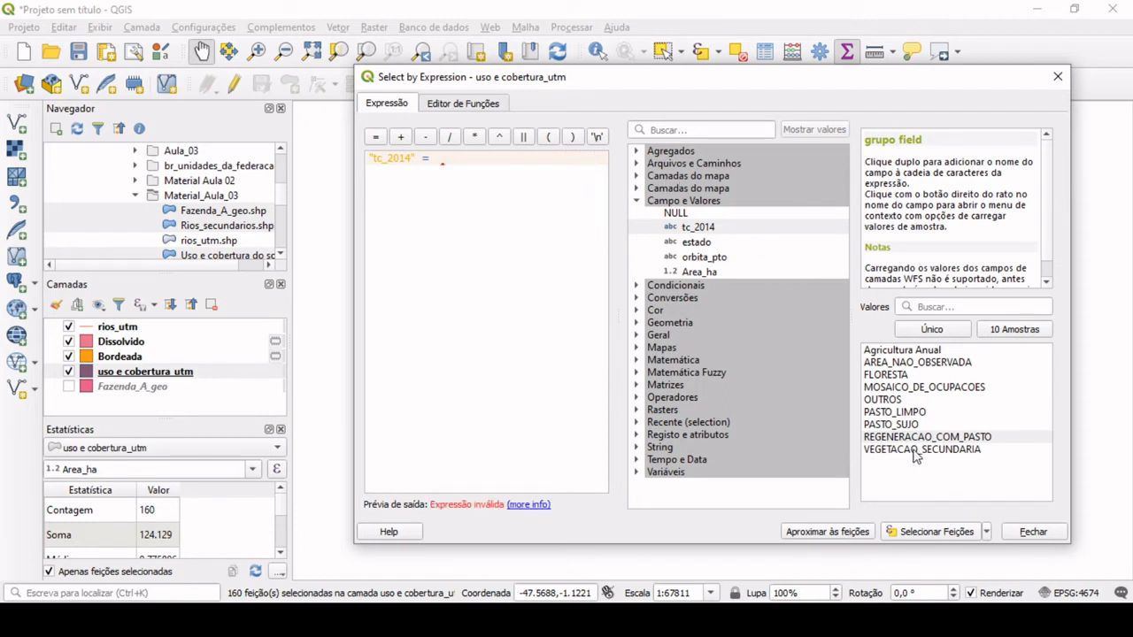
{"action": "double_click", "coordinate": [917, 449]}
{"action": "left_click", "coordinate": [941, 535]}
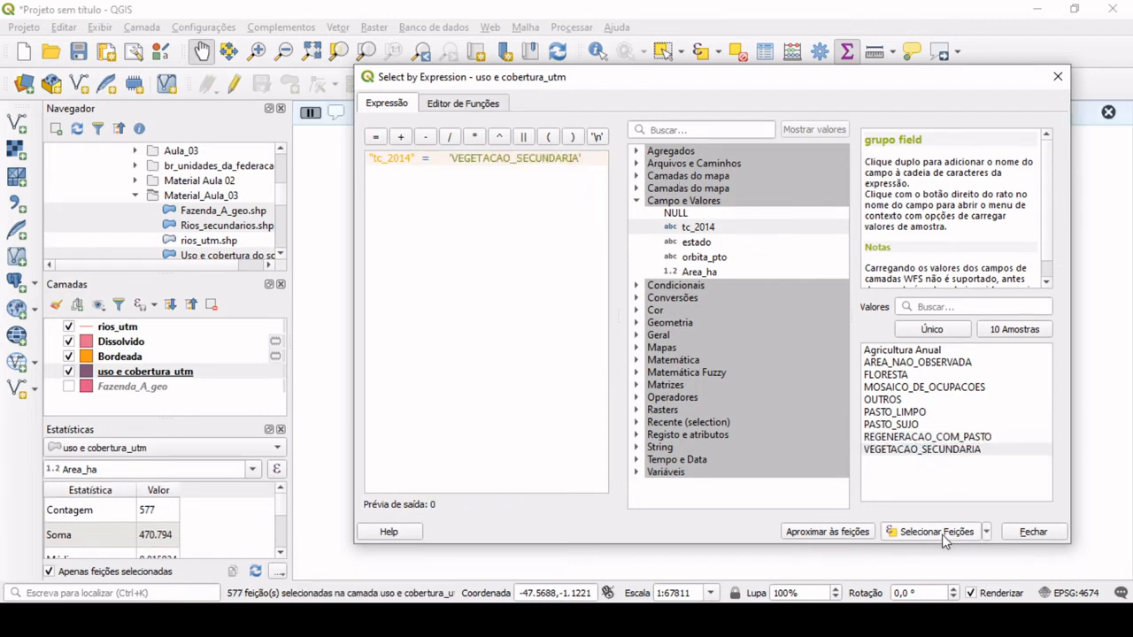
- Switch to LibreOffice Calc and enter 470,794 as the area of the VEGETACAO SECUNDARIA class in B10
{"action": "key", "text": "alt+Tab"}
{"action": "left_click", "coordinate": [245, 295]}
{"action": "left_click", "coordinate": [245, 273]}
{"action": "type", "text": "47"}
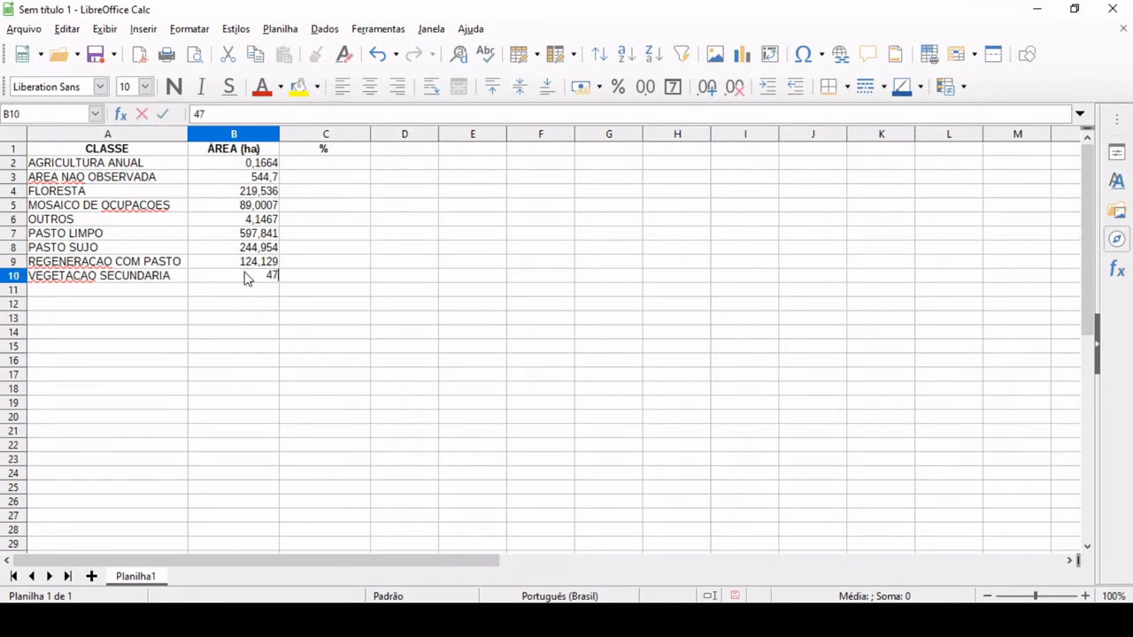
{"action": "type", "text": "94"}
{"action": "key", "text": "Return"}
- Switch to QGIS, close the expression selection and statistics views, and deselect all features of the uso e cobertura_utm layer
{"action": "key", "text": "alt+Tab"}
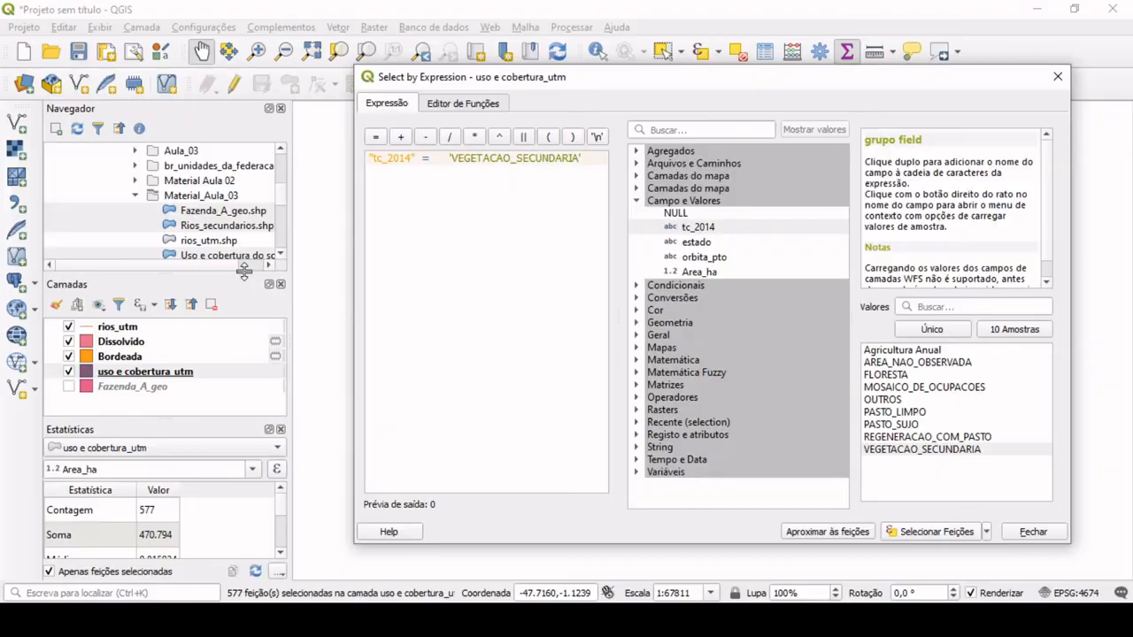
{"action": "left_click", "coordinate": [1032, 532]}
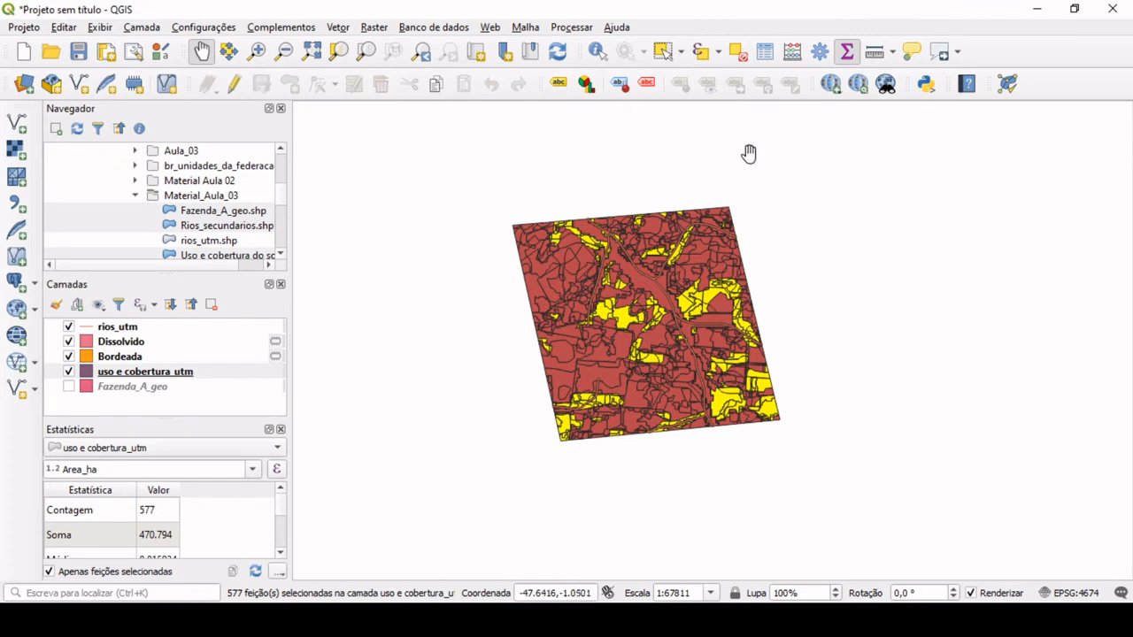
{"action": "left_click", "coordinate": [281, 430]}
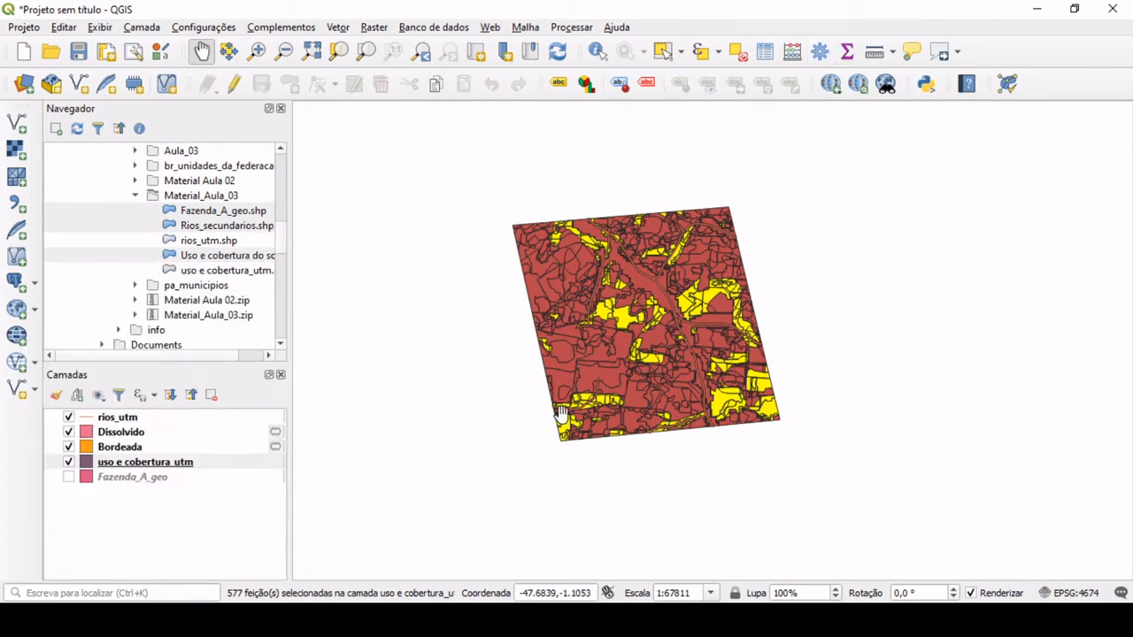
{"action": "left_click", "coordinate": [737, 53]}
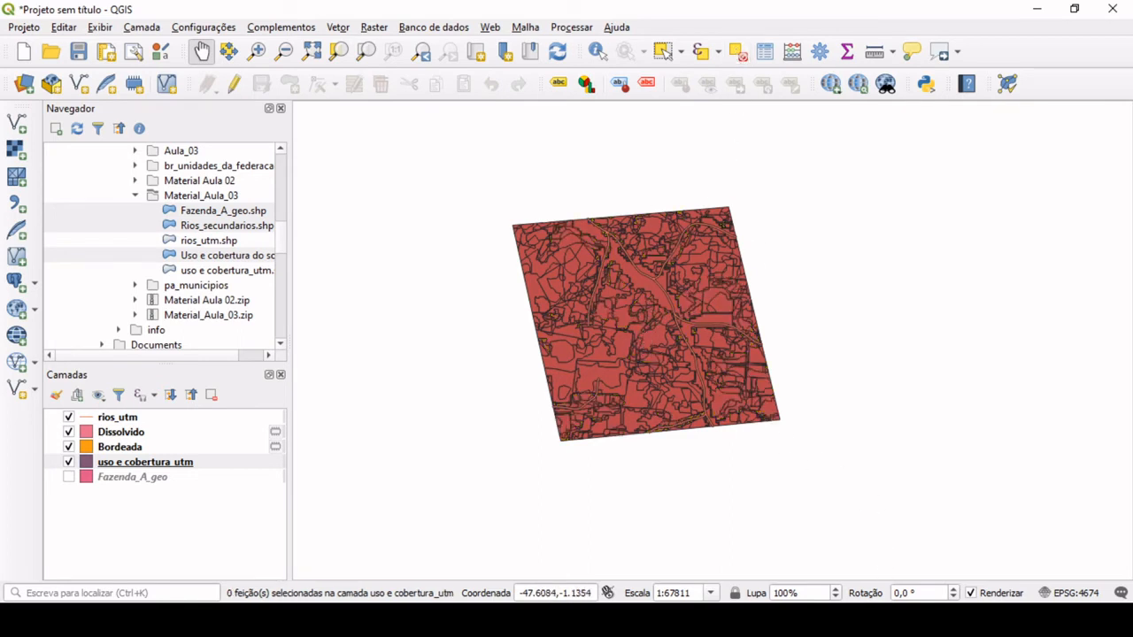
- Switch to LibreOffice Calc and total the class areas B2:B10 in B12 with the SOMA function
{"action": "mouse_move", "coordinate": [868, 620]}
{"action": "left_click", "coordinate": [868, 542]}
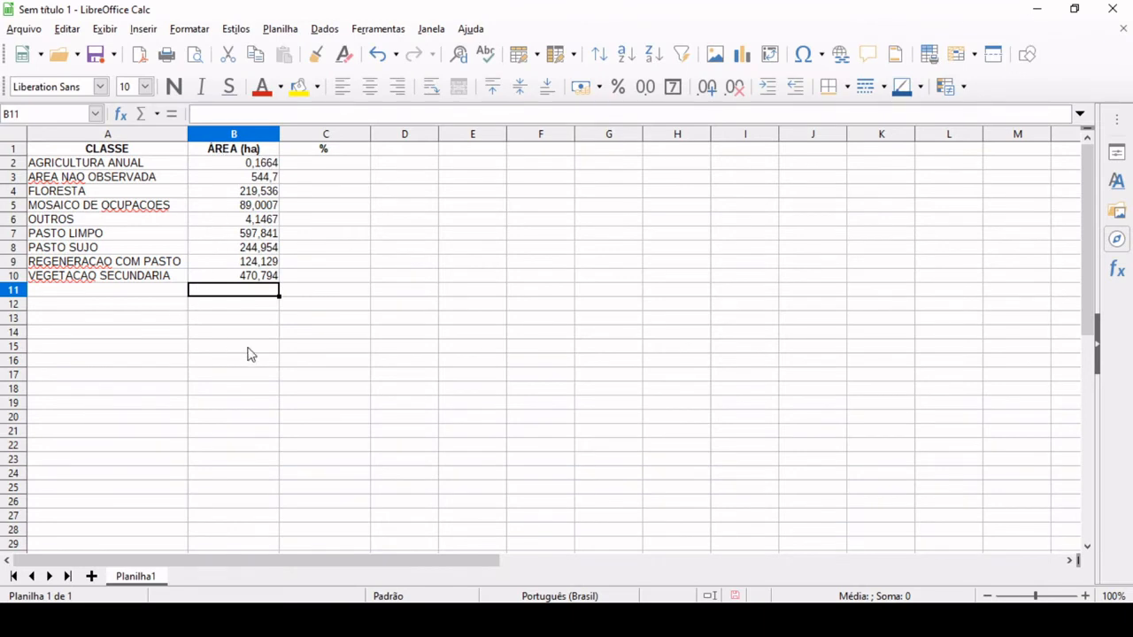
{"action": "left_click", "coordinate": [237, 310]}
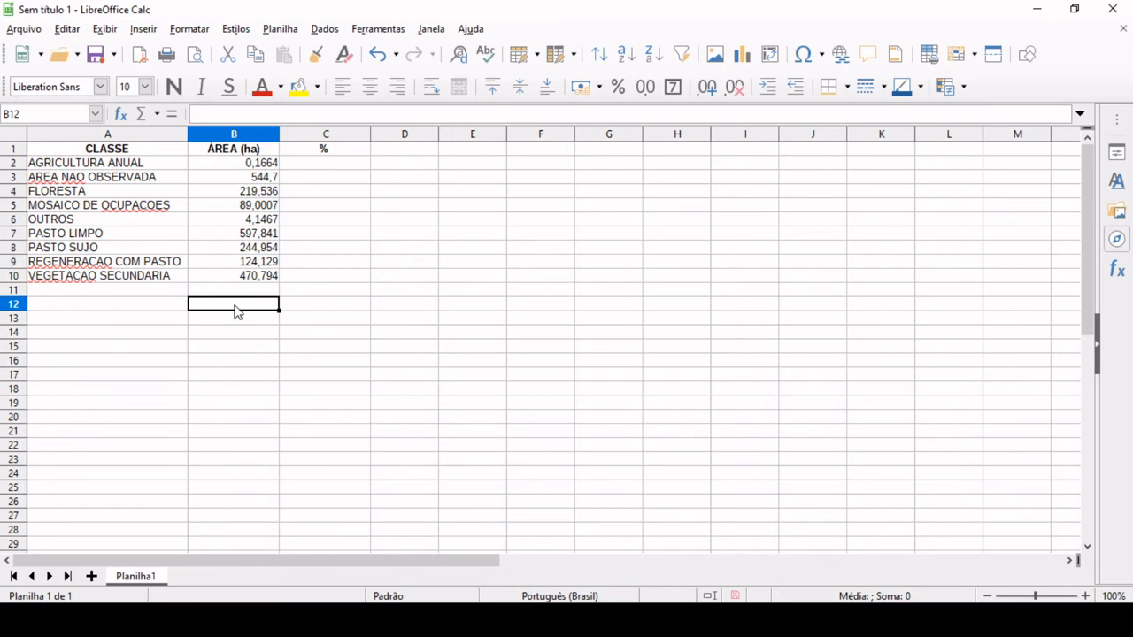
{"action": "type", "text": "=soma("}
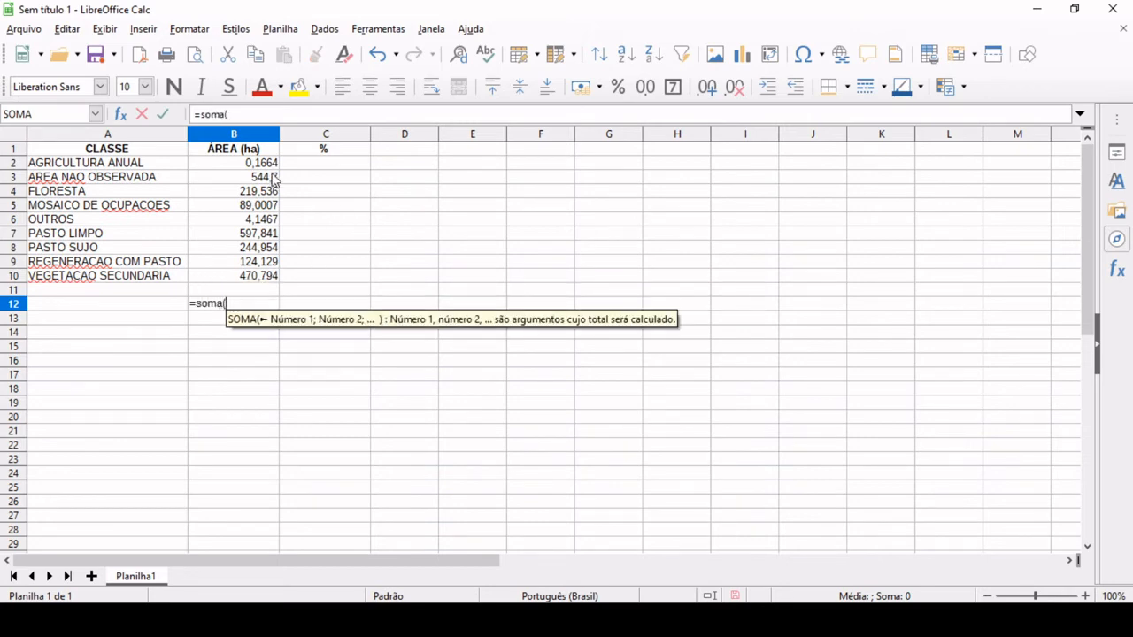
{"action": "left_click_drag", "start_coordinate": [265, 166], "coordinate": [259, 279]}
{"action": "key", "text": "Return"}
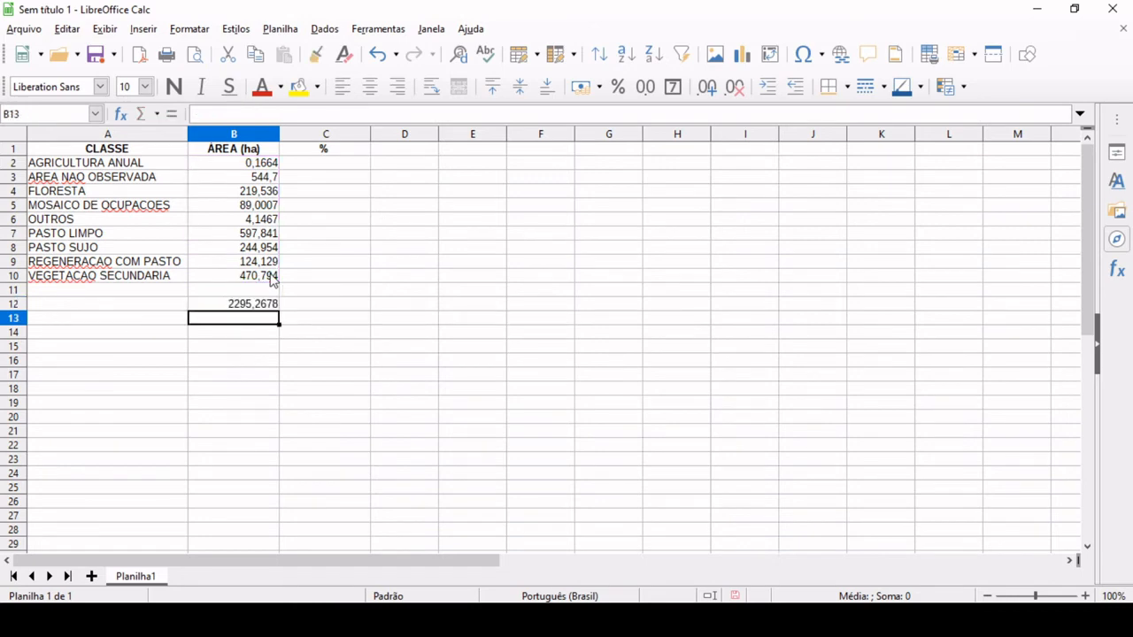
- Label the total in A12 as ÁREA TOTAL and make A12:B12 bold
{"action": "left_click", "coordinate": [153, 313]}
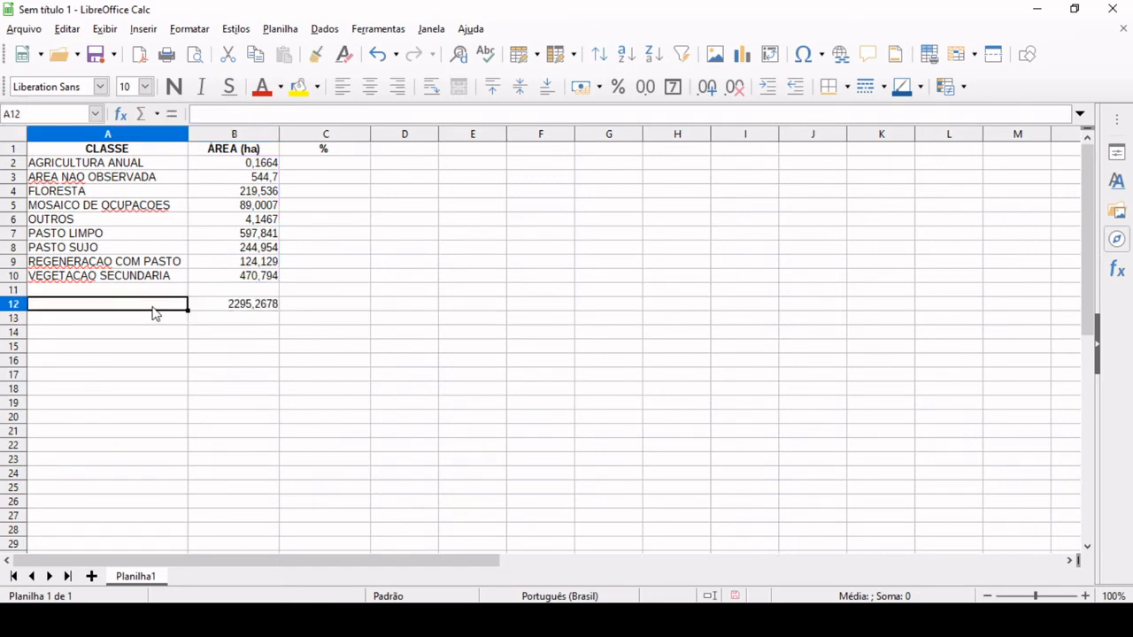
{"action": "type", "text": "AREA TOTAL"}
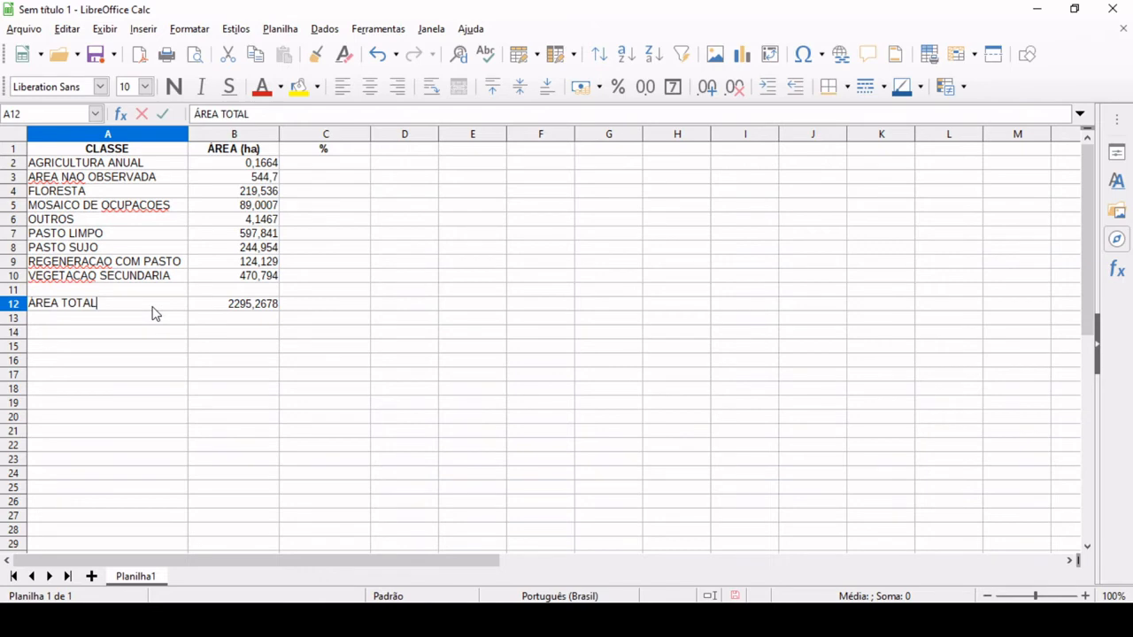
{"action": "left_click", "coordinate": [238, 309], "text": "shift"}
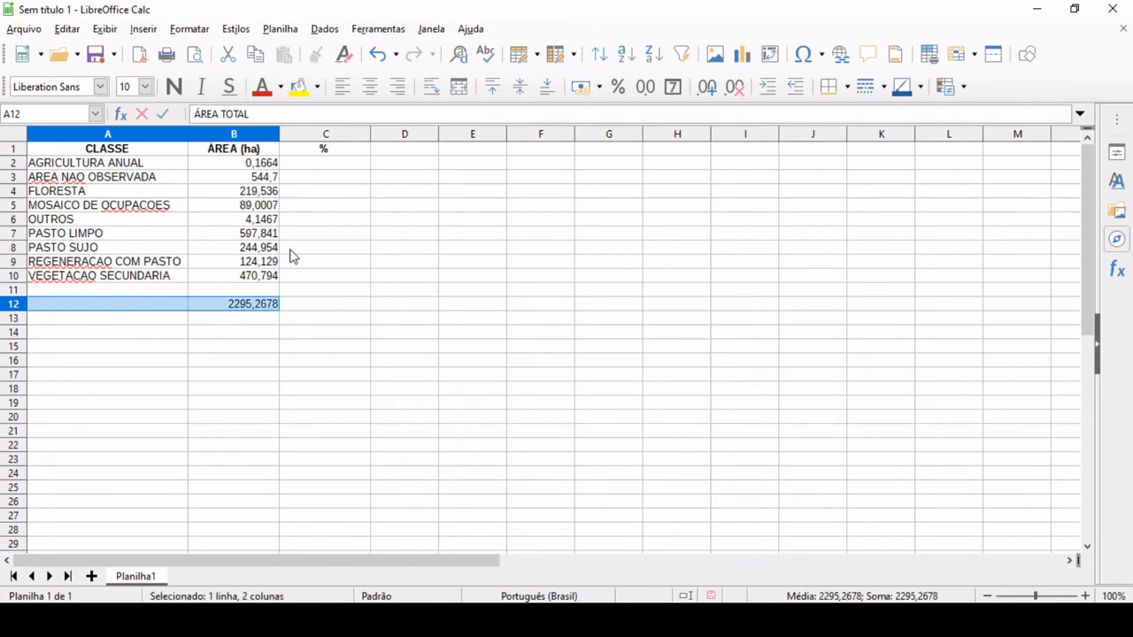
{"action": "left_click", "coordinate": [151, 322]}
{"action": "left_click_drag", "start_coordinate": [144, 307], "coordinate": [215, 310]}
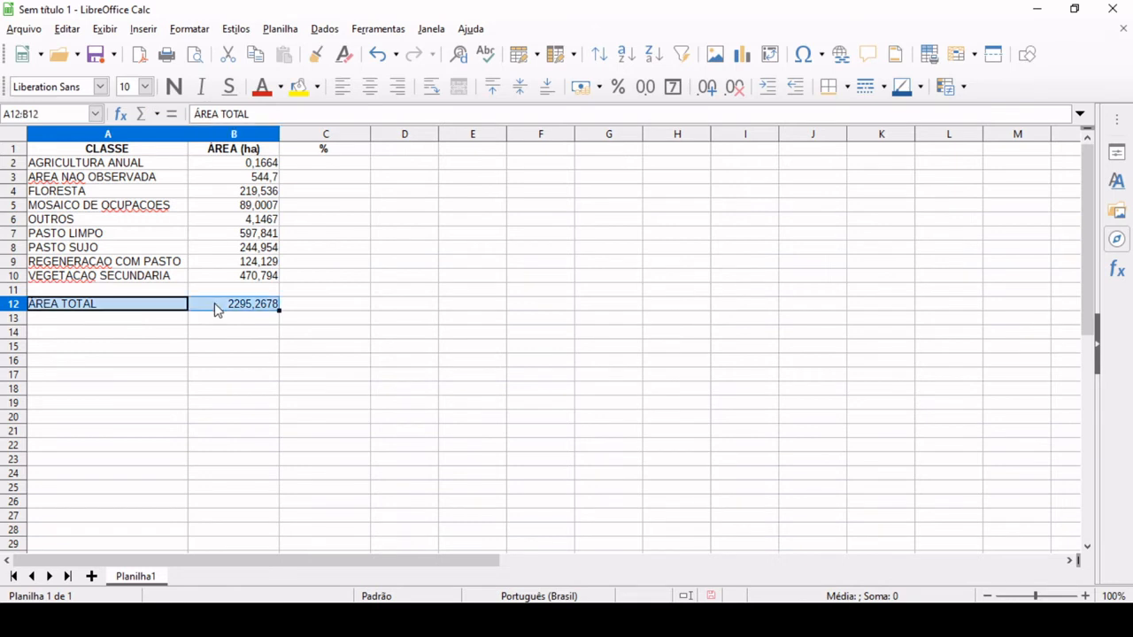
{"action": "left_click", "coordinate": [174, 86]}
{"action": "left_click", "coordinate": [217, 374]}
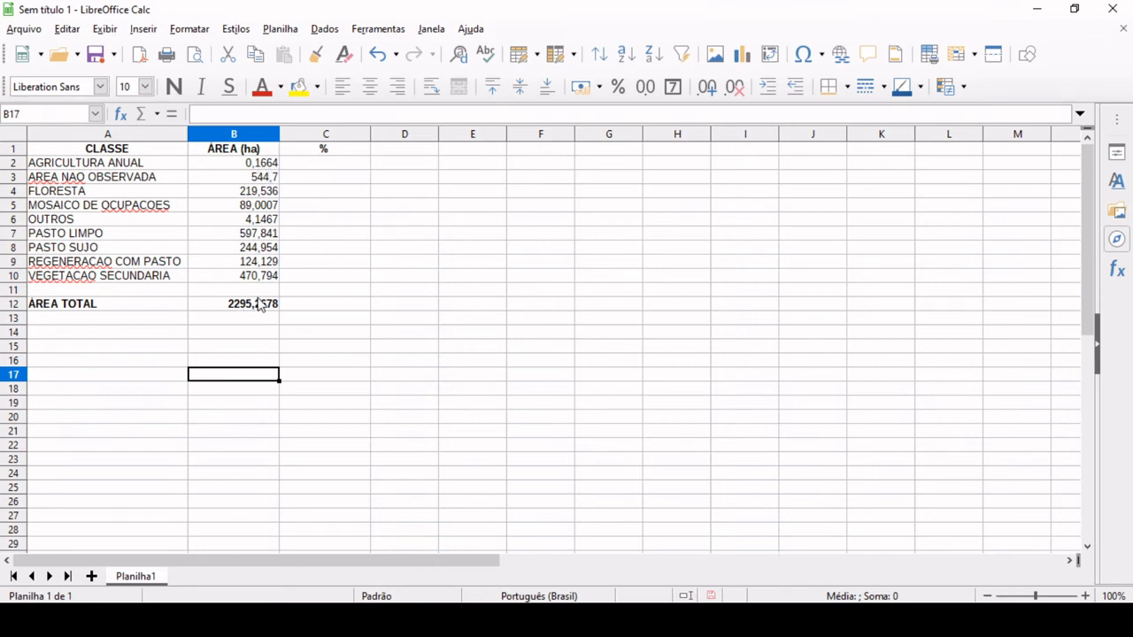
- Calculate the AGRICULTURA ANUAL share of the total area in C2 with the formula =B2/B12
{"action": "left_click", "coordinate": [333, 169]}
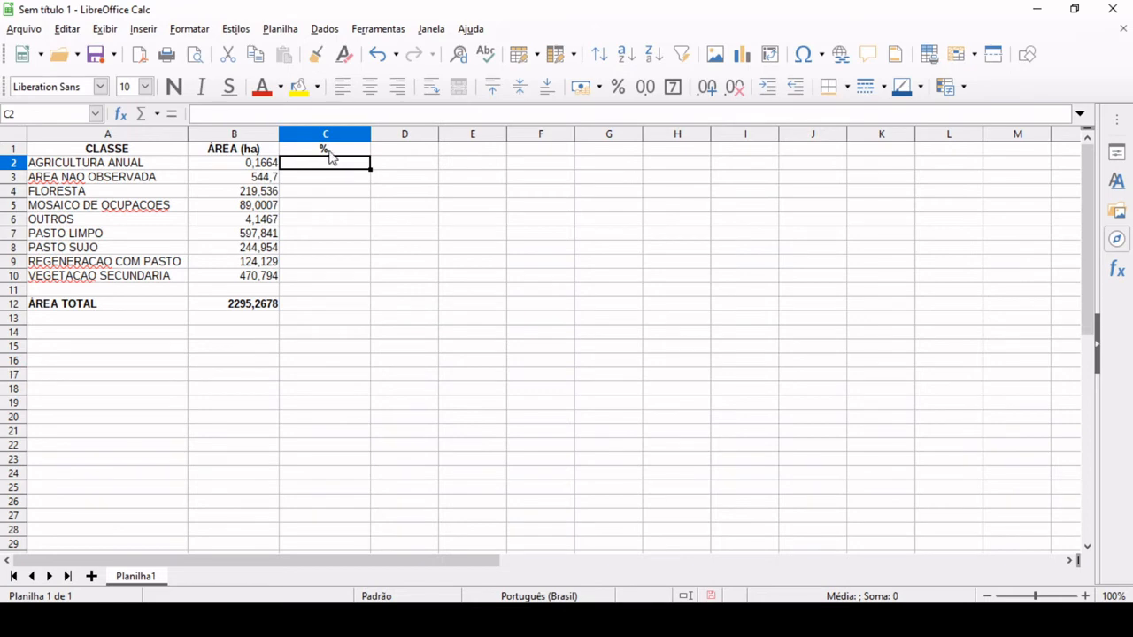
{"action": "type", "text": "="}
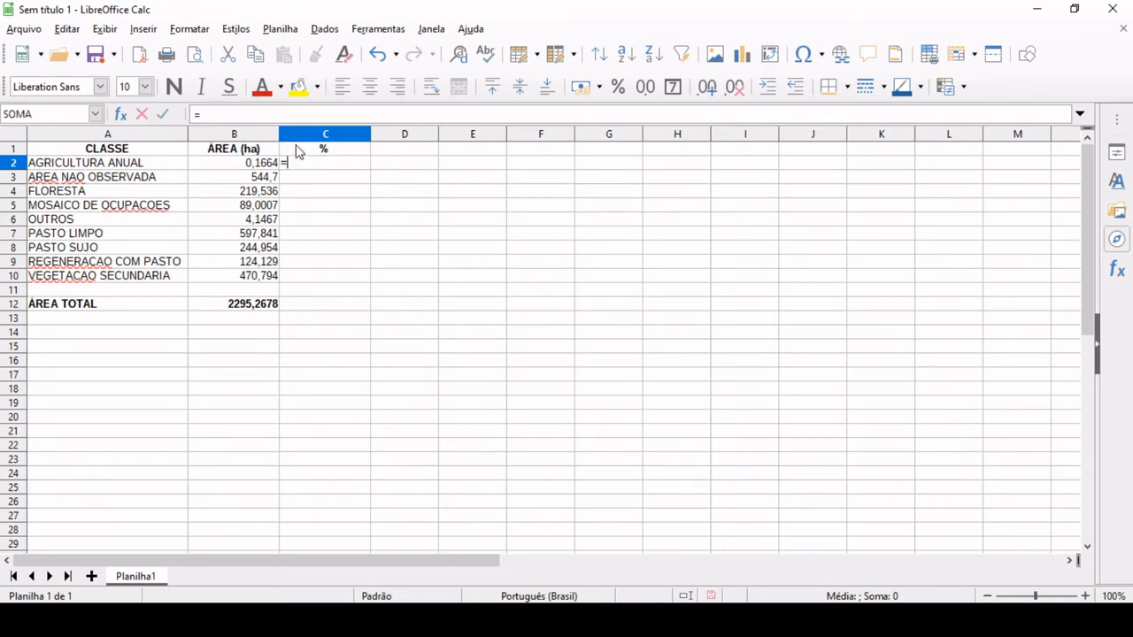
{"action": "left_click", "coordinate": [251, 167]}
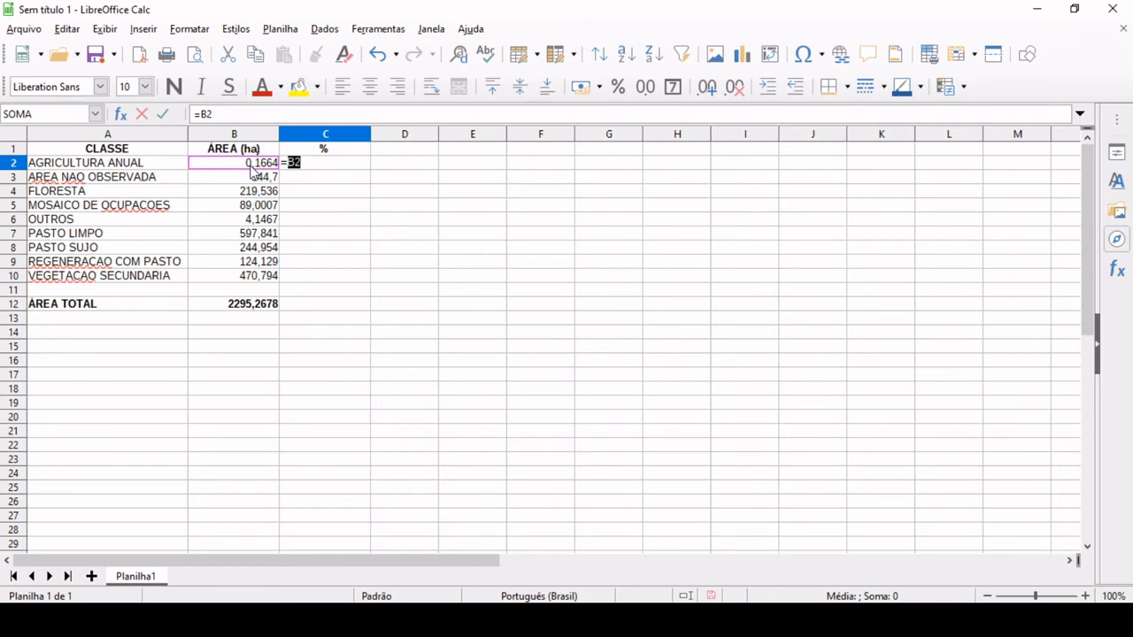
{"action": "type", "text": "/"}
{"action": "left_click", "coordinate": [233, 305]}
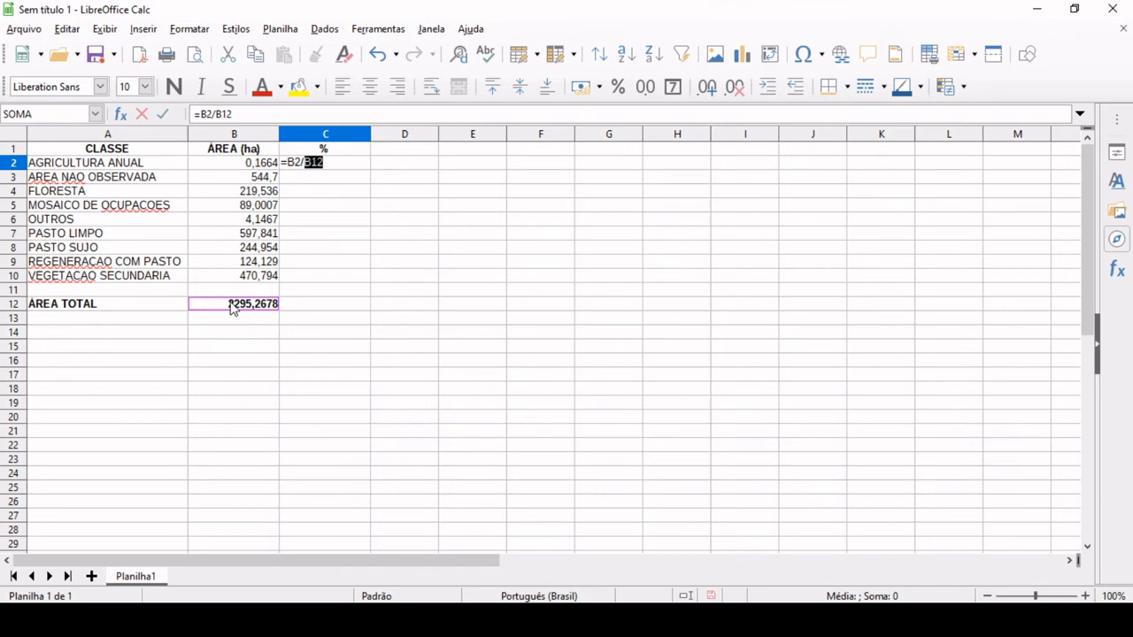
{"action": "key", "text": "Return"}
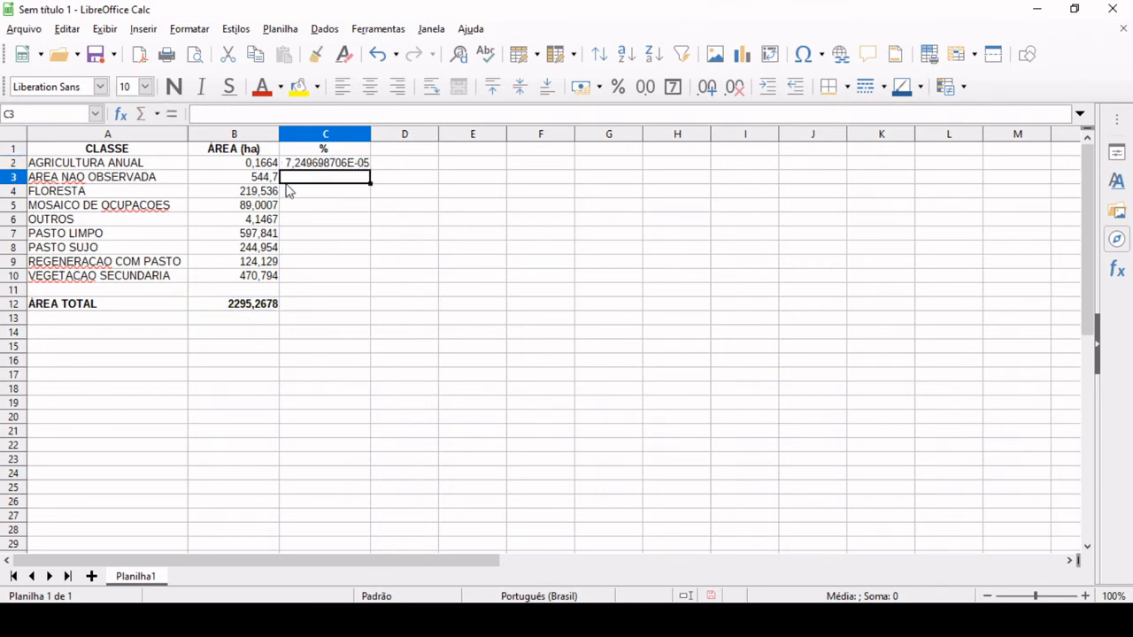
- Calculate the AREA NAO OBSERVADA share in C3 by dividing B3 by the total area in B12
{"action": "type", "text": "="}
{"action": "left_click", "coordinate": [258, 180]}
{"action": "type", "text": "/"}
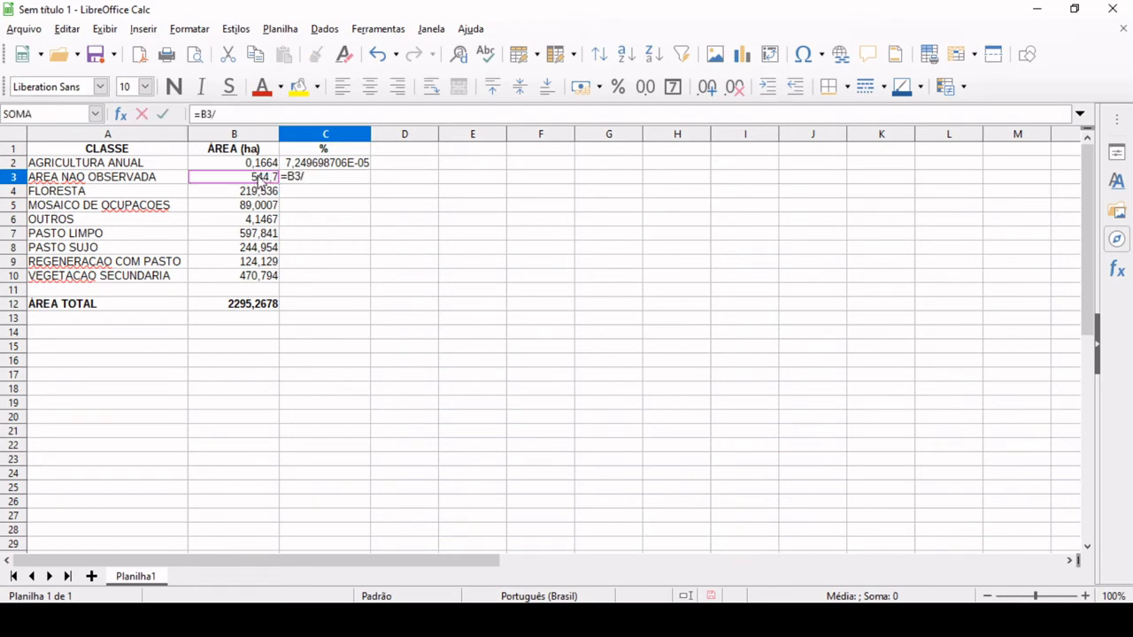
{"action": "left_click", "coordinate": [248, 306]}
{"action": "key", "text": "Return"}
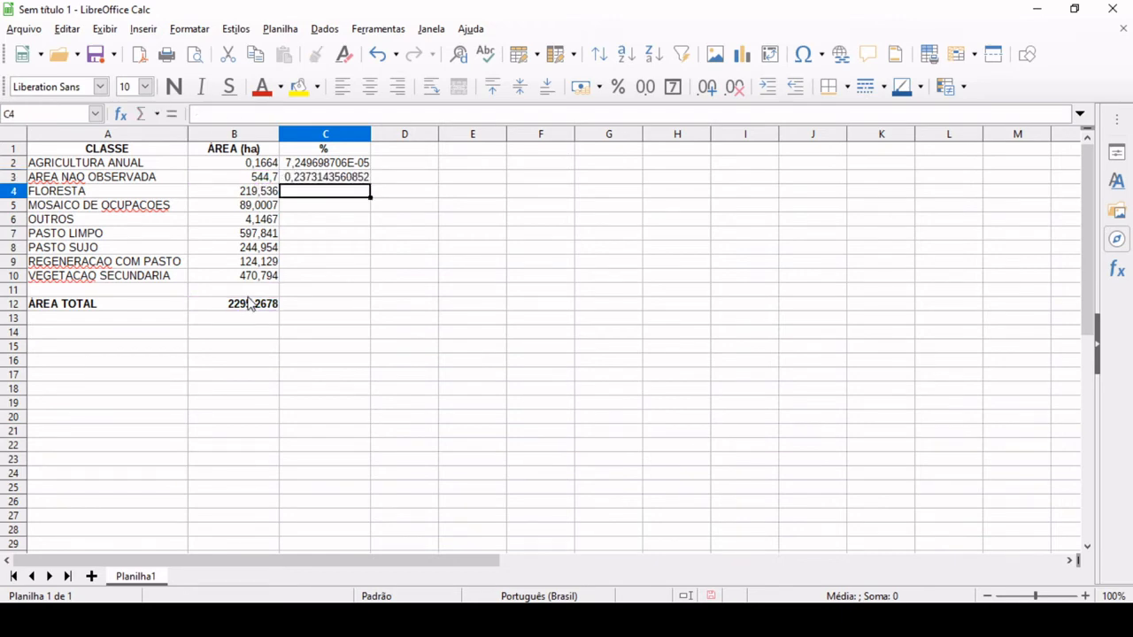
- Calculate the FLORESTA share in C4 by dividing B4 by the total area in B12
{"action": "type", "text": "="}
{"action": "left_click", "coordinate": [265, 197]}
{"action": "type", "text": "/"}
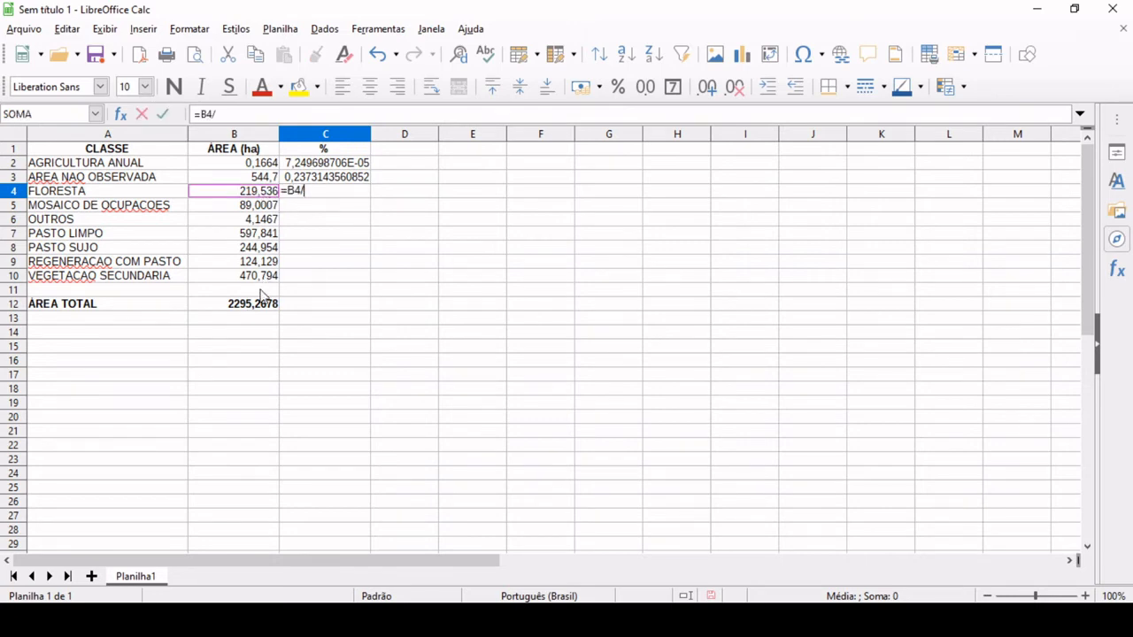
{"action": "left_click", "coordinate": [254, 307]}
{"action": "key", "text": "Return"}
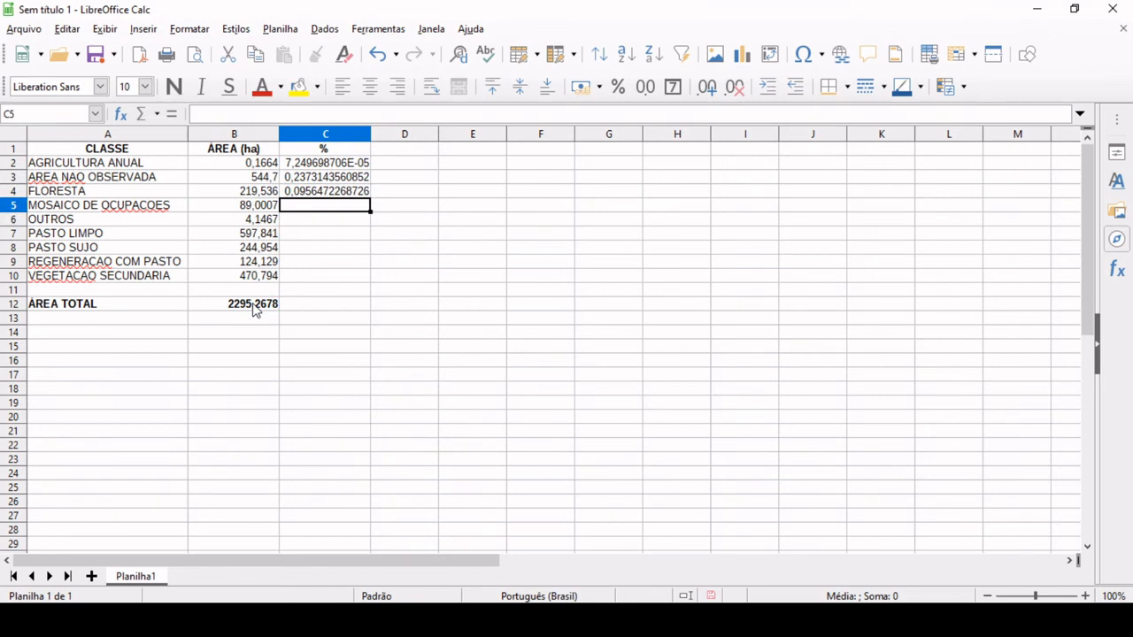
- Calculate the MOSAICO DE OCUPACOES share in C5 by dividing B5 by the total area in B12
{"action": "type", "text": "="}
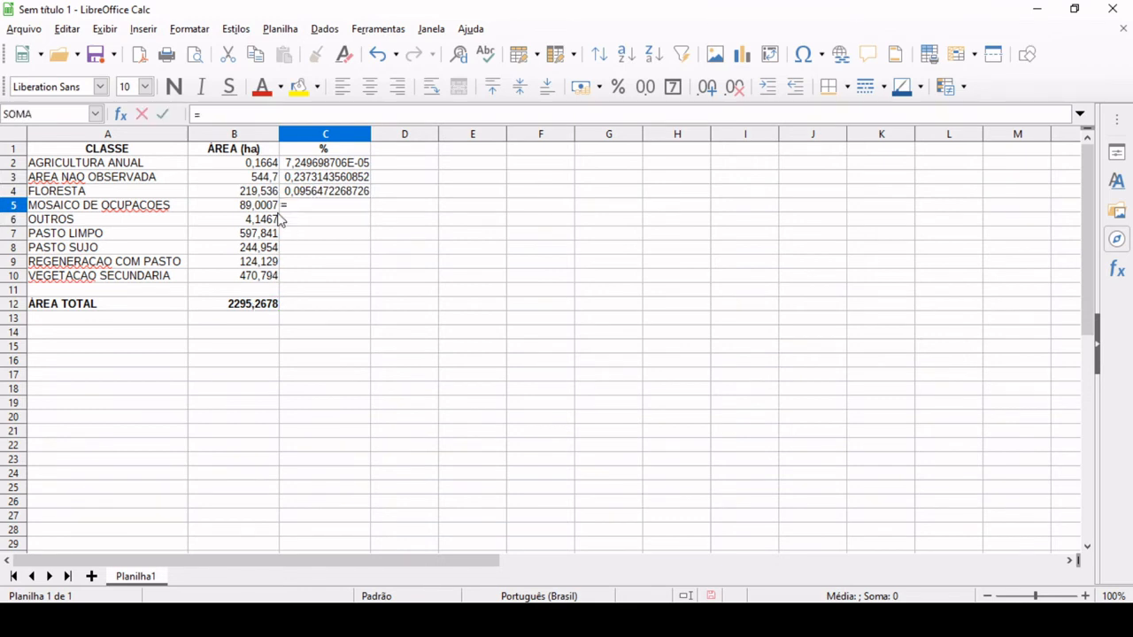
{"action": "left_click", "coordinate": [266, 207]}
{"action": "type", "text": "/"}
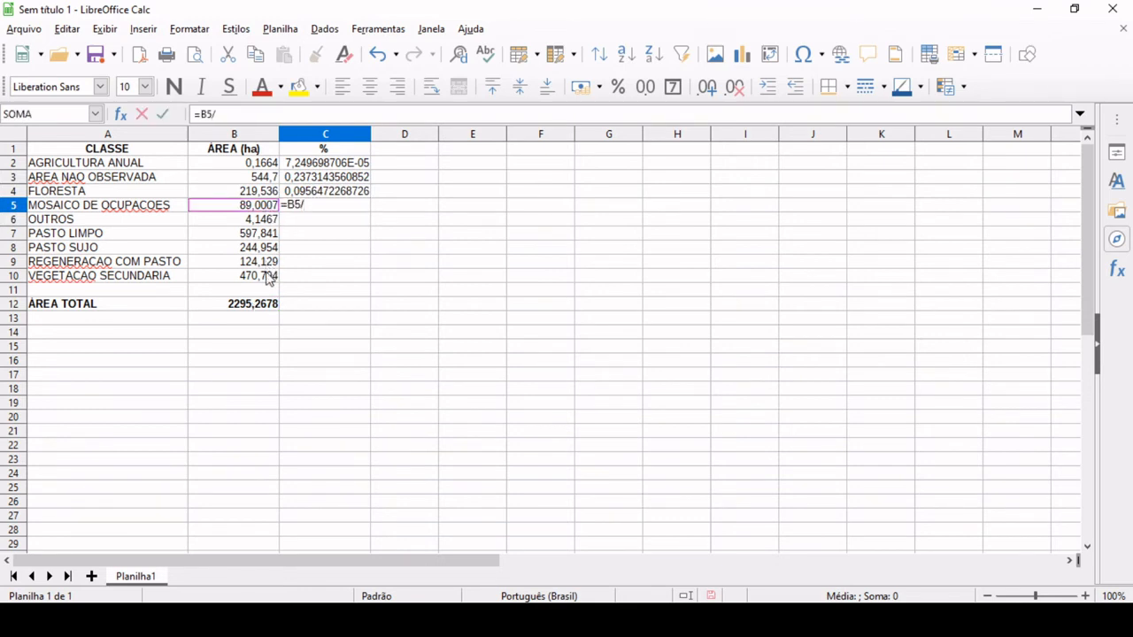
{"action": "left_click", "coordinate": [254, 306]}
{"action": "key", "text": "Return"}
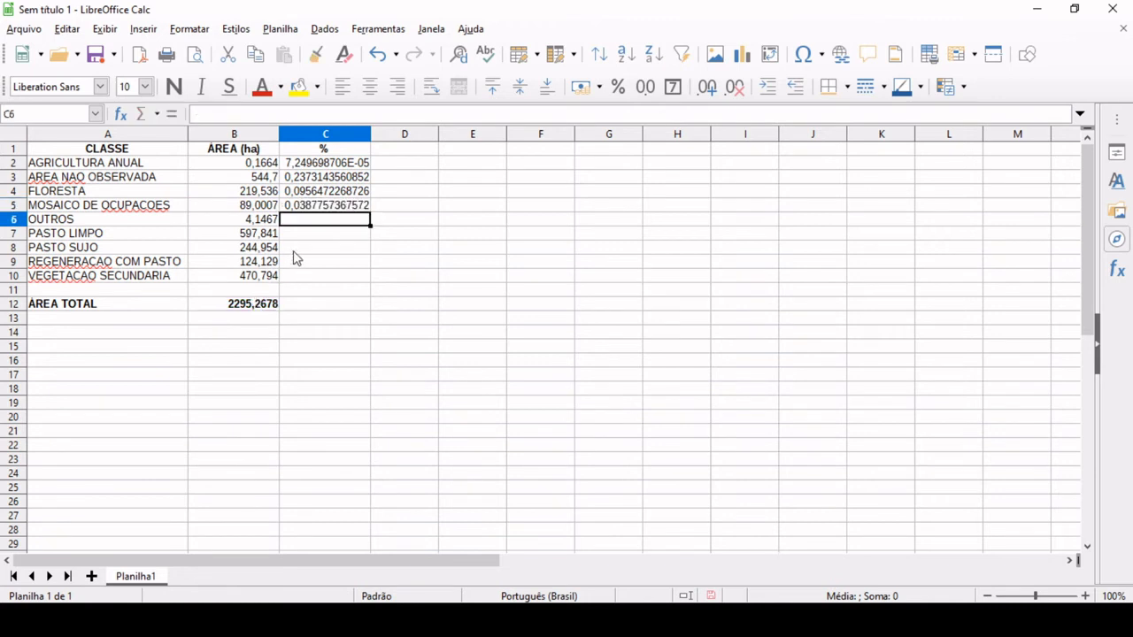
- Calculate the OUTROS share in C6 by dividing B6 by the total area in B12
{"action": "type", "text": "="}
{"action": "left_click", "coordinate": [245, 221]}
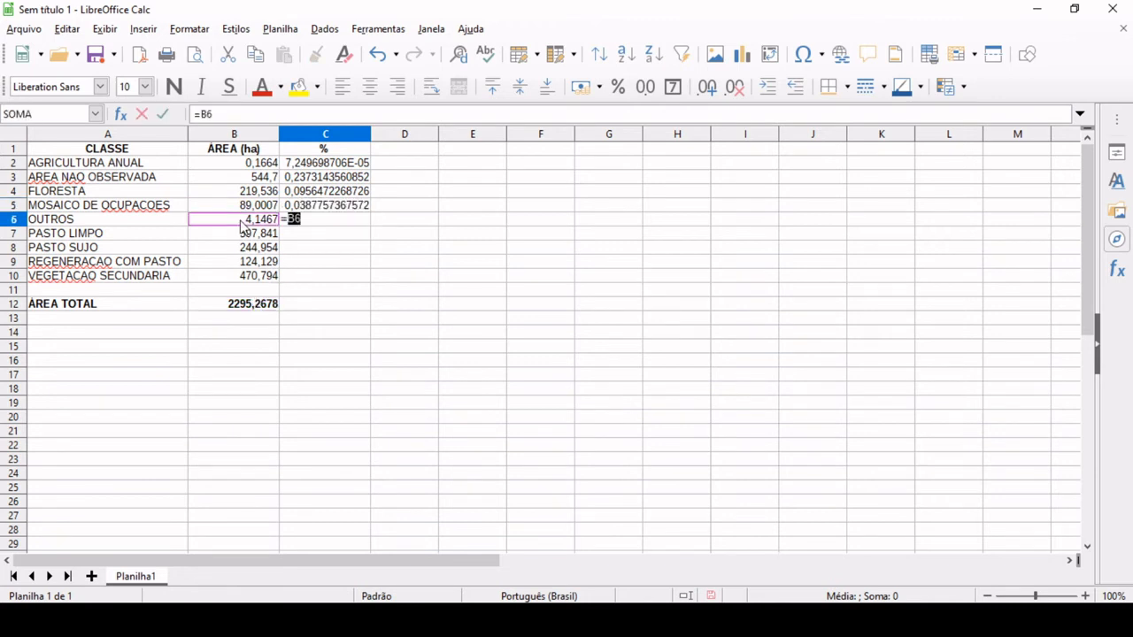
{"action": "type", "text": "/"}
{"action": "left_click", "coordinate": [257, 305]}
{"action": "key", "text": "Return"}
- Calculate the PASTO LIMPO share in C7 by dividing B7 by the total area in B12
{"action": "type", "text": "="}
{"action": "left_click", "coordinate": [259, 237]}
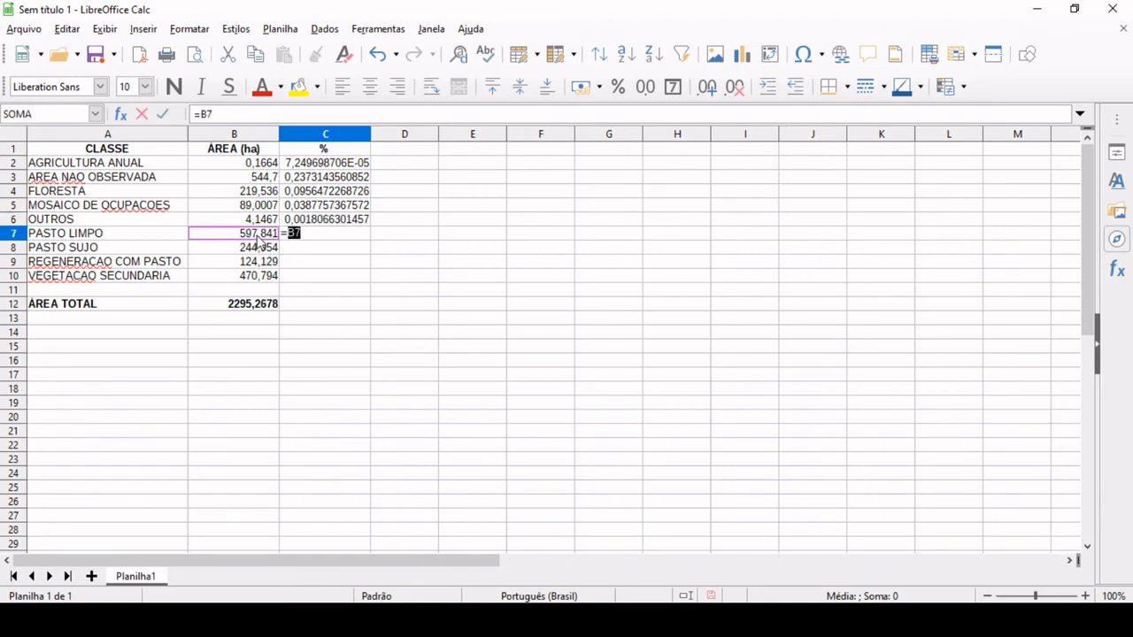
{"action": "type", "text": "/"}
{"action": "left_click", "coordinate": [257, 306]}
{"action": "key", "text": "Return"}
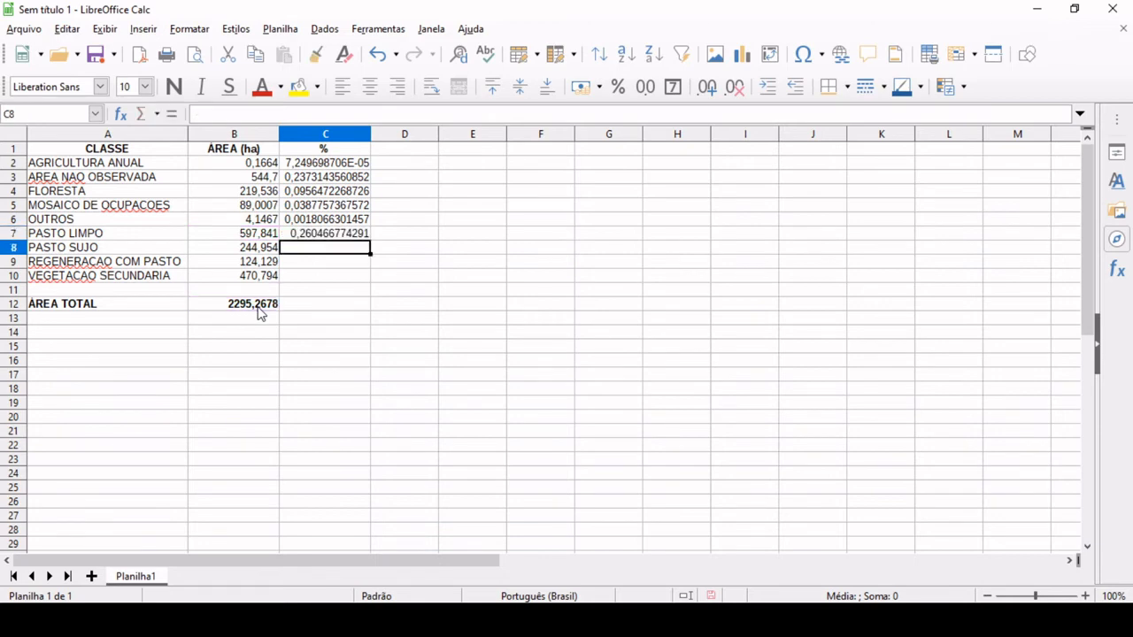
- Calculate the PASTO SUJO share in C8 by dividing B8 by the total area in B12
{"action": "type", "text": "="}
{"action": "left_click", "coordinate": [268, 250]}
{"action": "type", "text": "/"}
{"action": "left_click", "coordinate": [263, 306]}
{"action": "key", "text": "Return"}
- Calculate the REGENERACAO COM PASTO share in C9 by dividing B9 by the total area in B12
{"action": "type", "text": "="}
{"action": "left_click", "coordinate": [262, 263]}
{"action": "type", "text": "/"}
{"action": "left_click", "coordinate": [261, 305]}
{"action": "key", "text": "Return"}
- Calculate the VEGETACAO SECUNDARIA share in C10 by dividing B10 by the total area in B12
{"action": "type", "text": "="}
{"action": "left_click", "coordinate": [260, 277]}
{"action": "type", "text": "/"}
{"action": "left_click", "coordinate": [251, 305]}
{"action": "key", "text": "Return"}
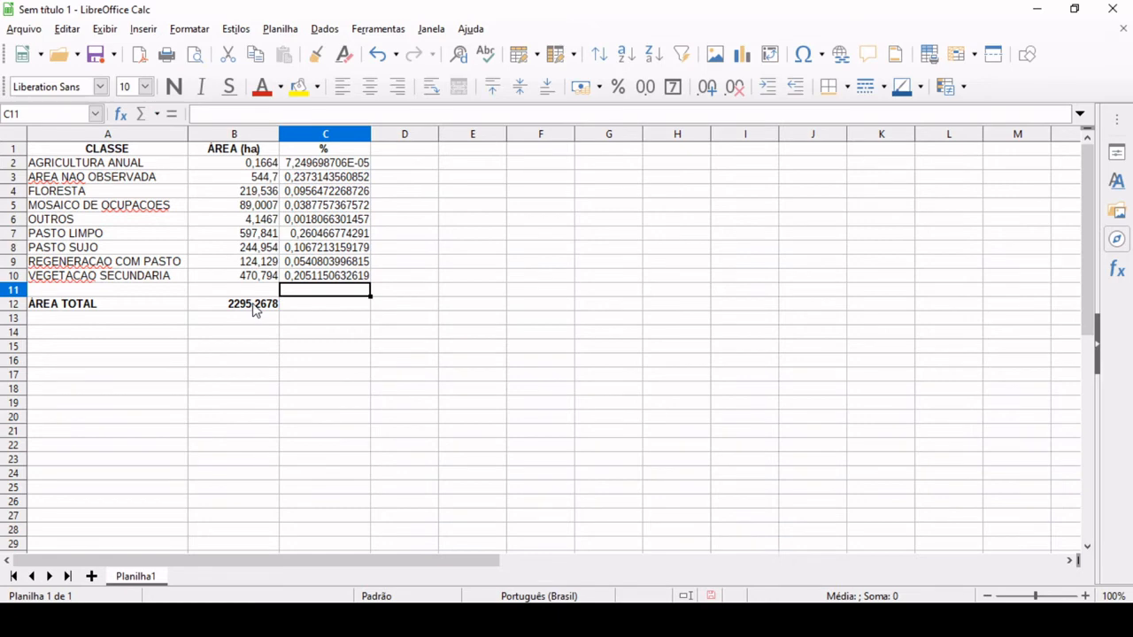
- Format the class shares in C2:C10 as percentages and dismiss the security restart notification
{"action": "left_click", "coordinate": [298, 166]}
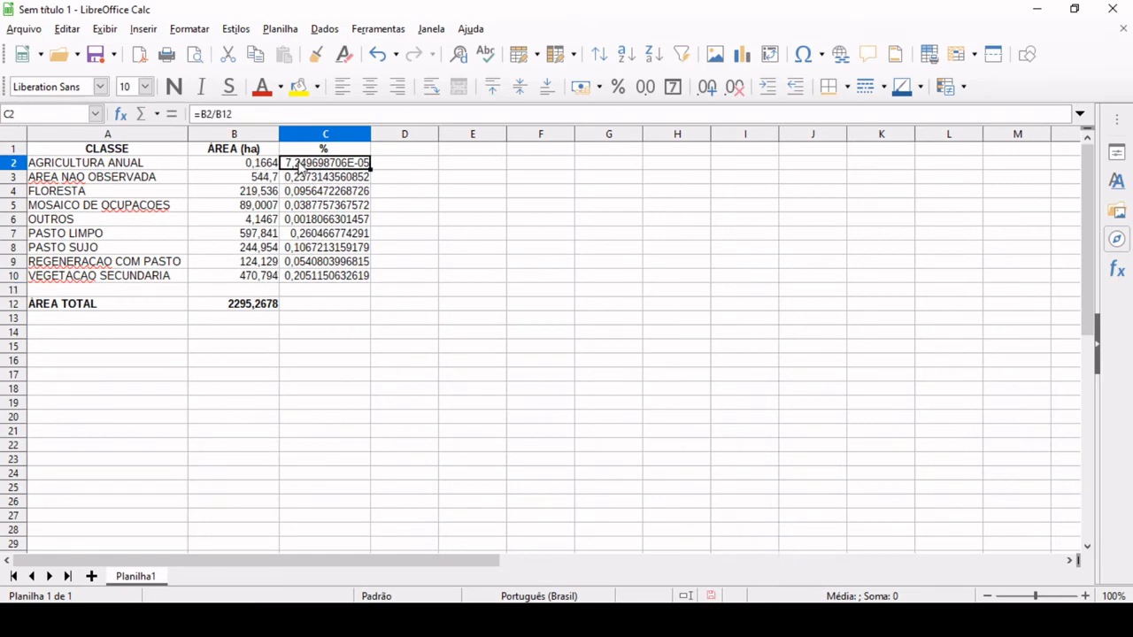
{"action": "left_click", "coordinate": [328, 280], "text": "shift"}
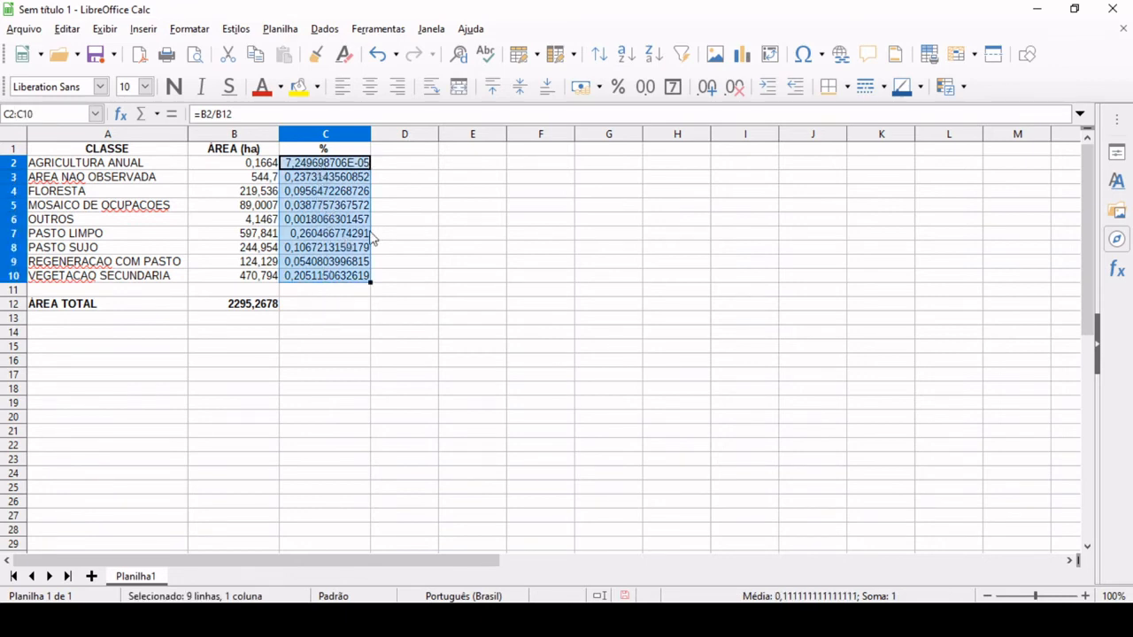
{"action": "left_click", "coordinate": [617, 89]}
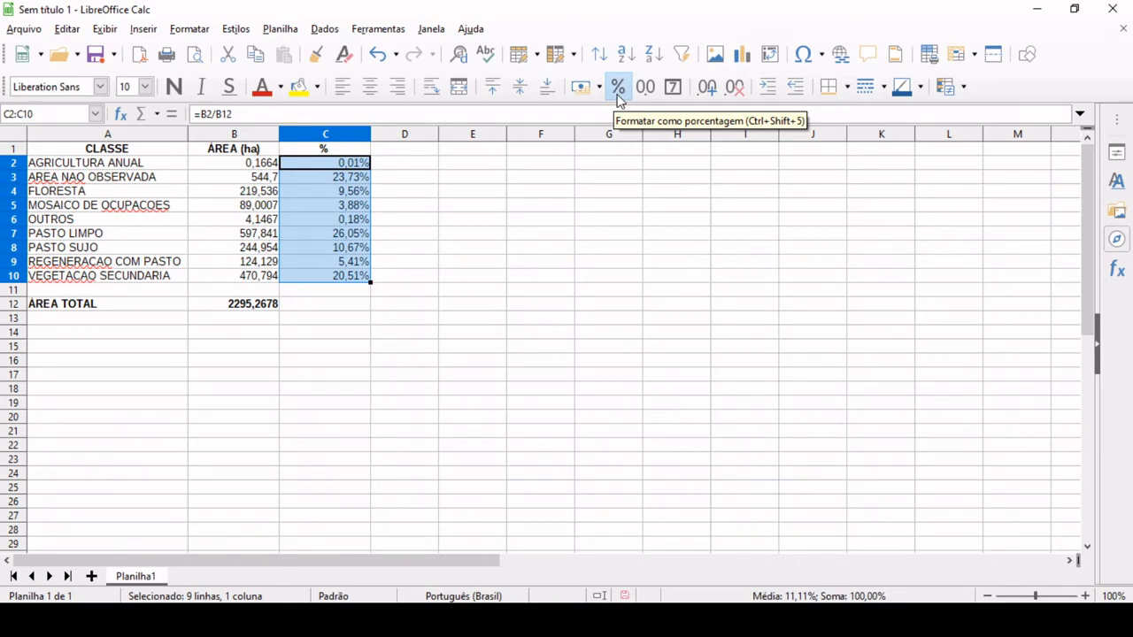
{"action": "left_click", "coordinate": [323, 320]}
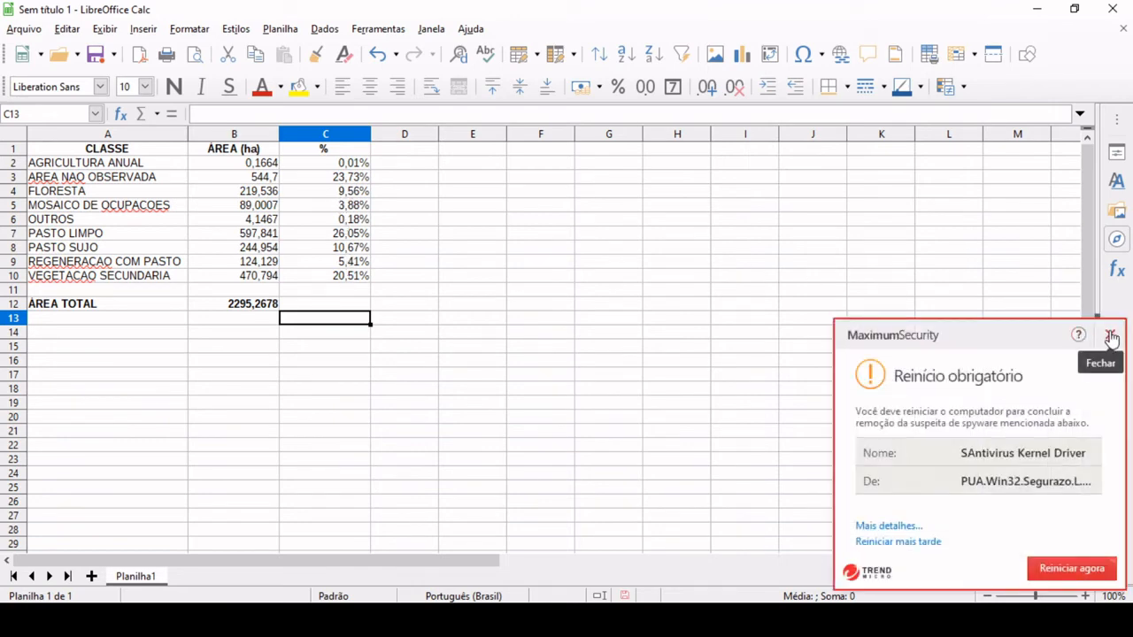
{"action": "left_click", "coordinate": [1111, 336]}
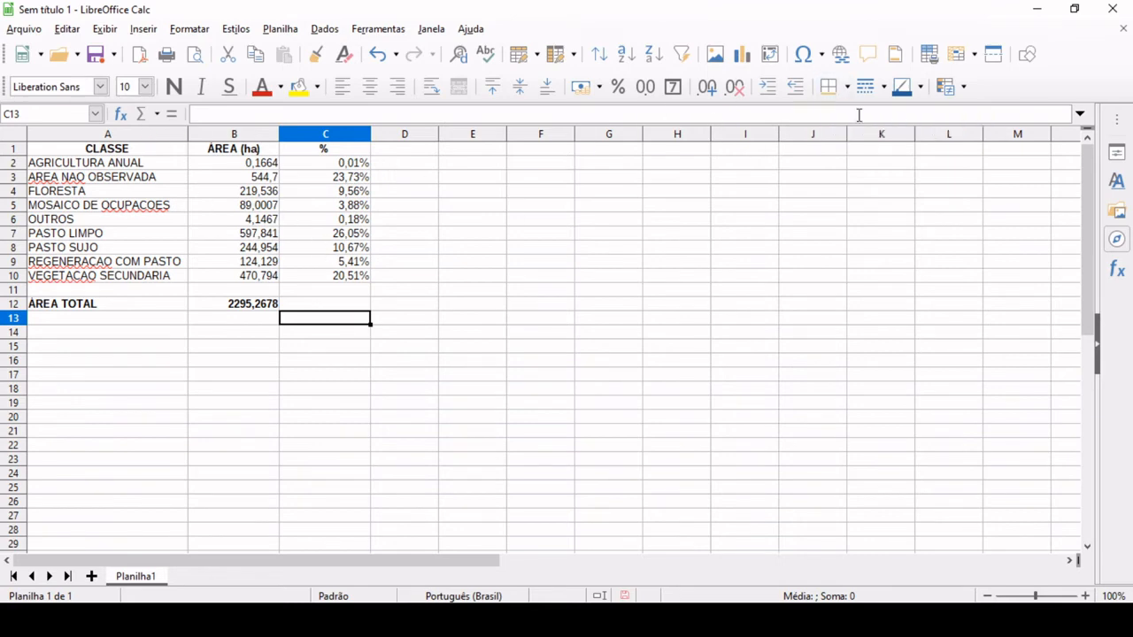
- Close the spreadsheet with saving, choosing the desktop folder Curso Qgis\Material_Aula_03 and the Excel 2007–365 (*.xlsx) file type
{"action": "left_click", "coordinate": [1112, 8]}
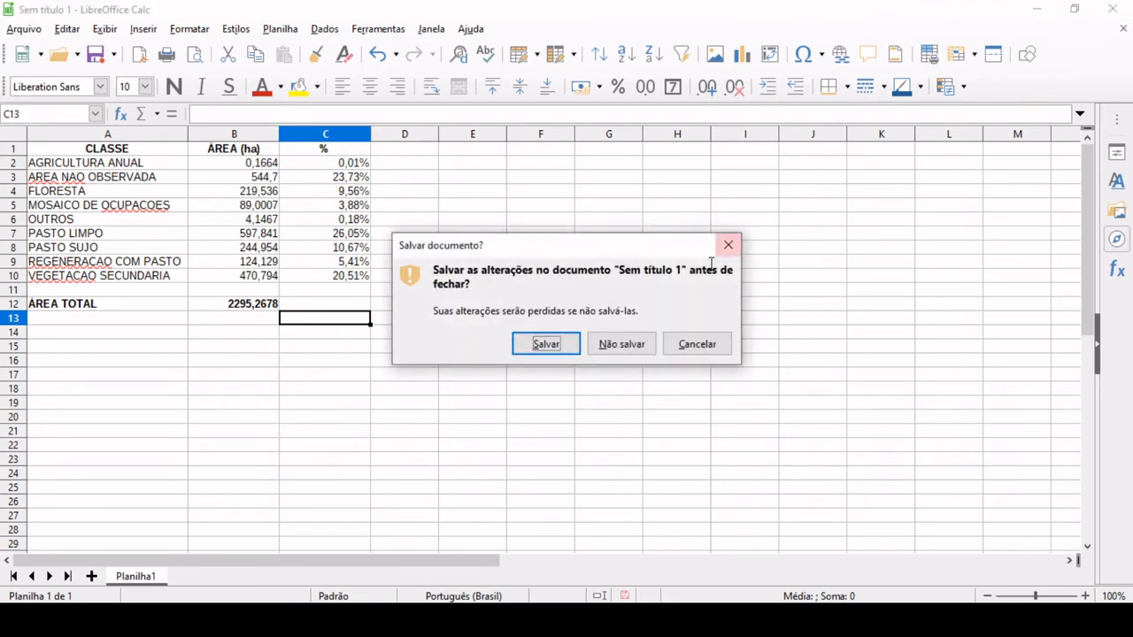
{"action": "left_click", "coordinate": [543, 349]}
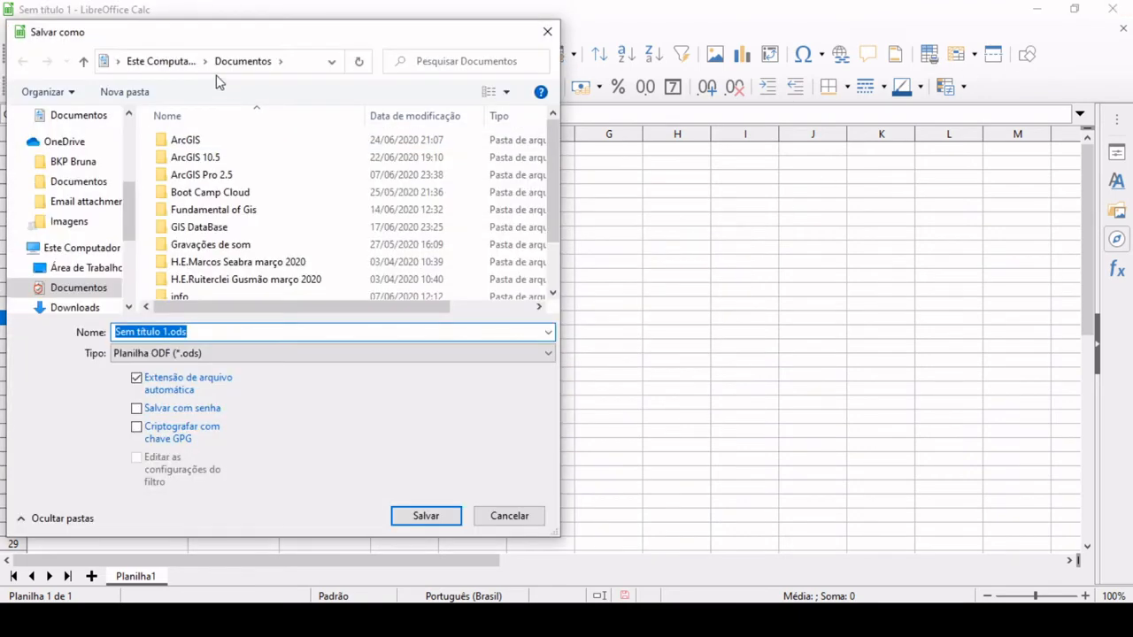
{"action": "scroll", "coordinate": [84, 143], "scroll_direction": "up", "scroll_amount": 4}
{"action": "left_click", "coordinate": [97, 145]}
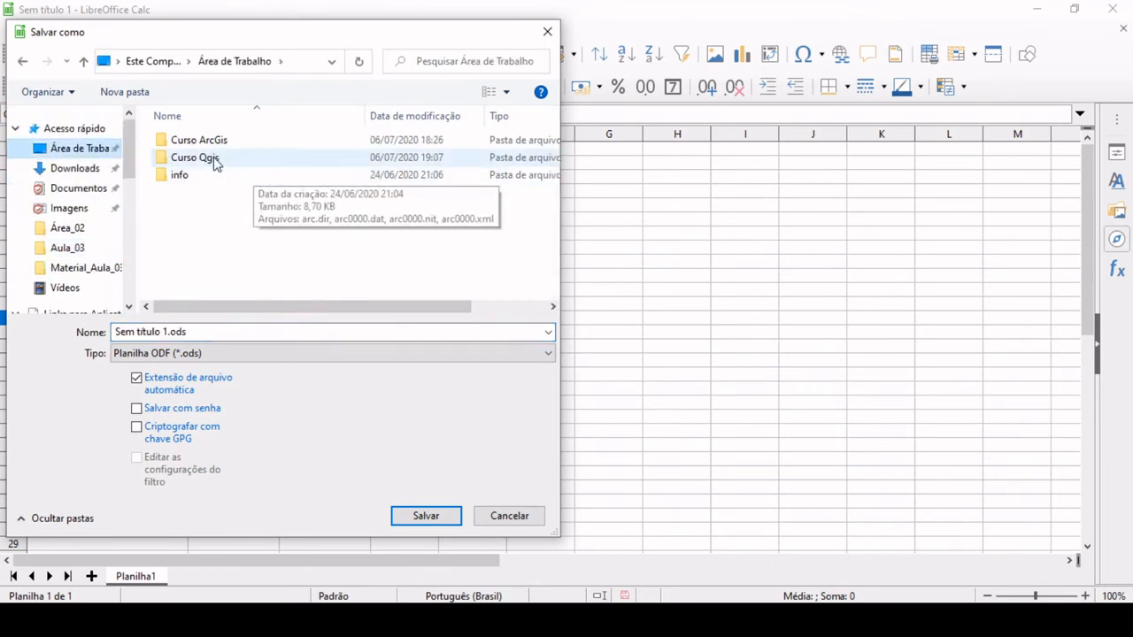
{"action": "double_click", "coordinate": [213, 159]}
{"action": "left_click", "coordinate": [212, 212]}
{"action": "double_click", "coordinate": [212, 215]}
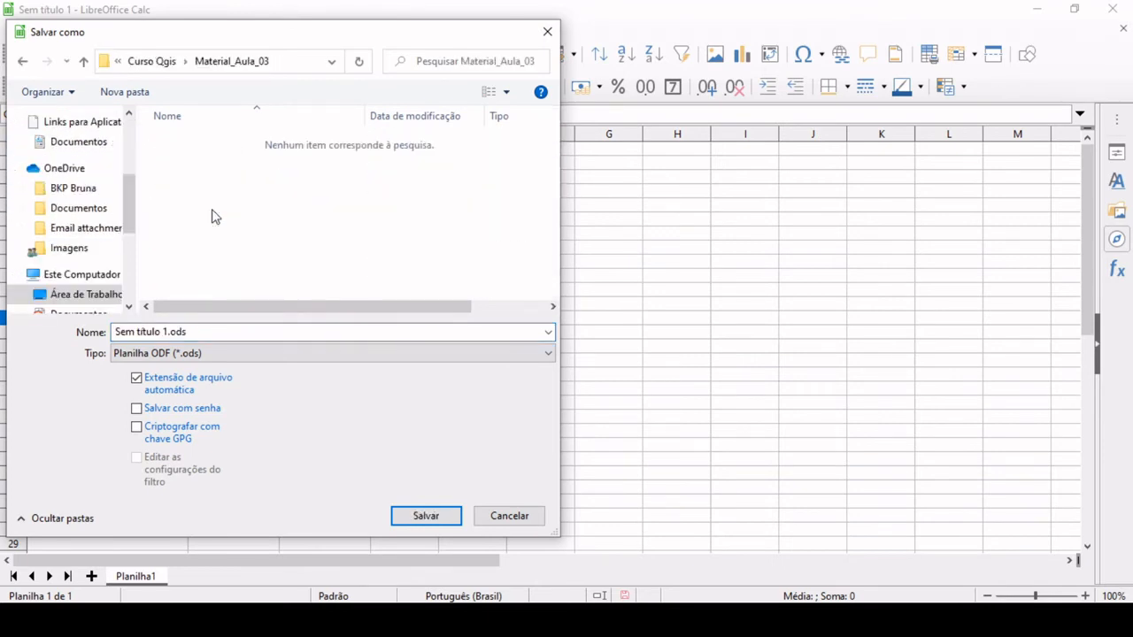
{"action": "left_click", "coordinate": [206, 353]}
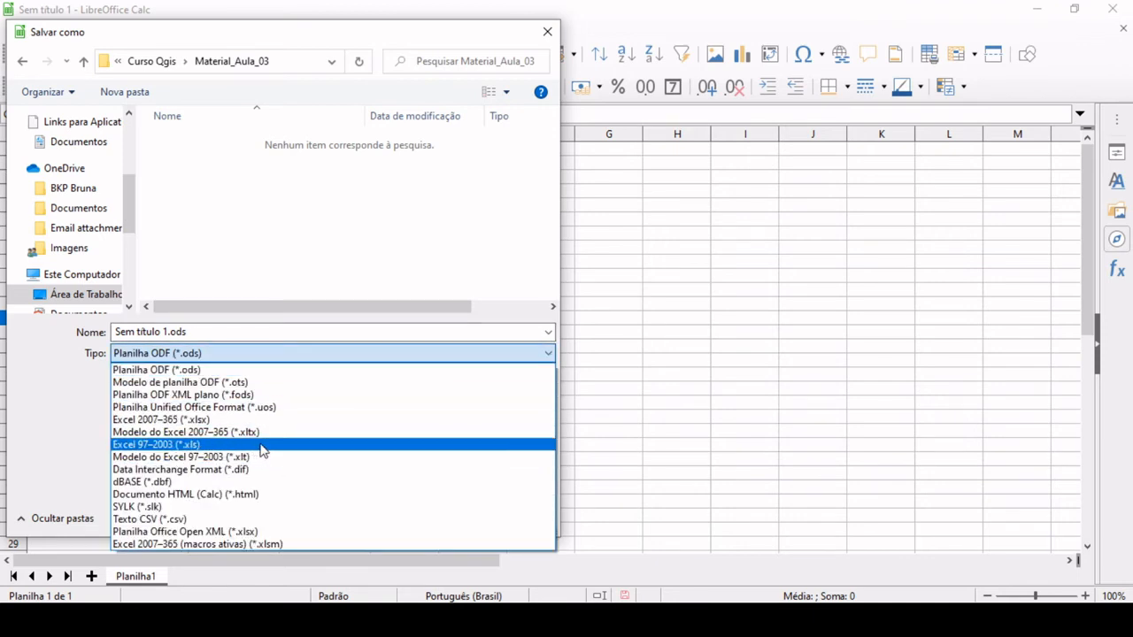
{"action": "left_click", "coordinate": [217, 422]}
- Name the file Cálculo de Área and save it, keeping the Excel 2007–365 format
{"action": "left_click", "coordinate": [195, 333]}
{"action": "key", "text": "ctrl+a"}
{"action": "key", "text": "Home"}
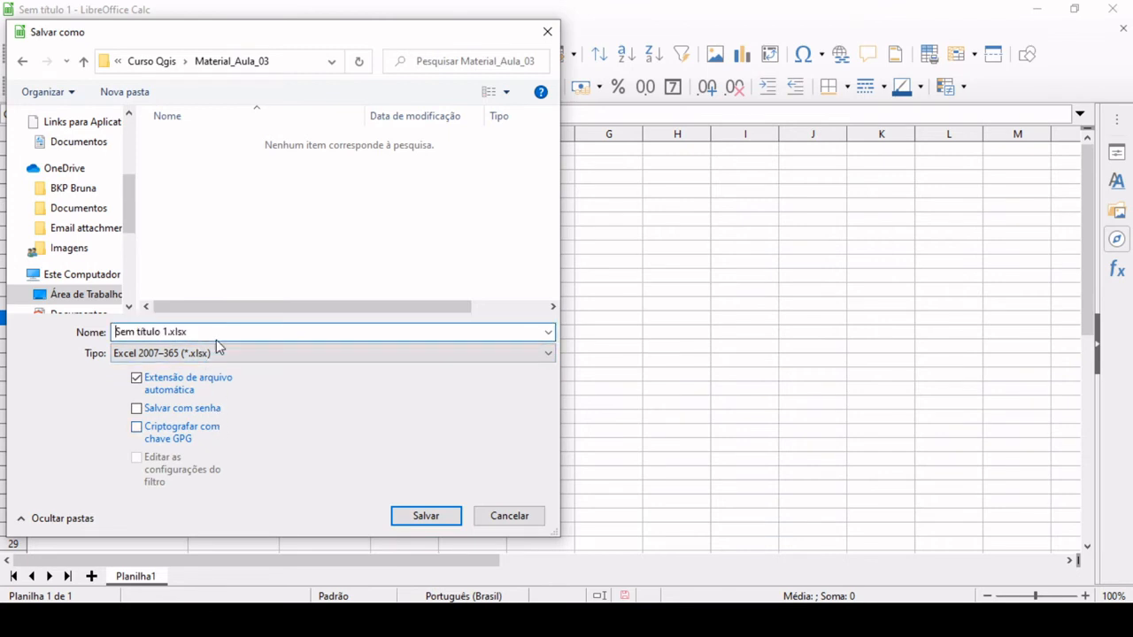
{"action": "key", "text": "ctrl+shift+Right"}
{"action": "key", "text": "ctrl+shift+Right"}
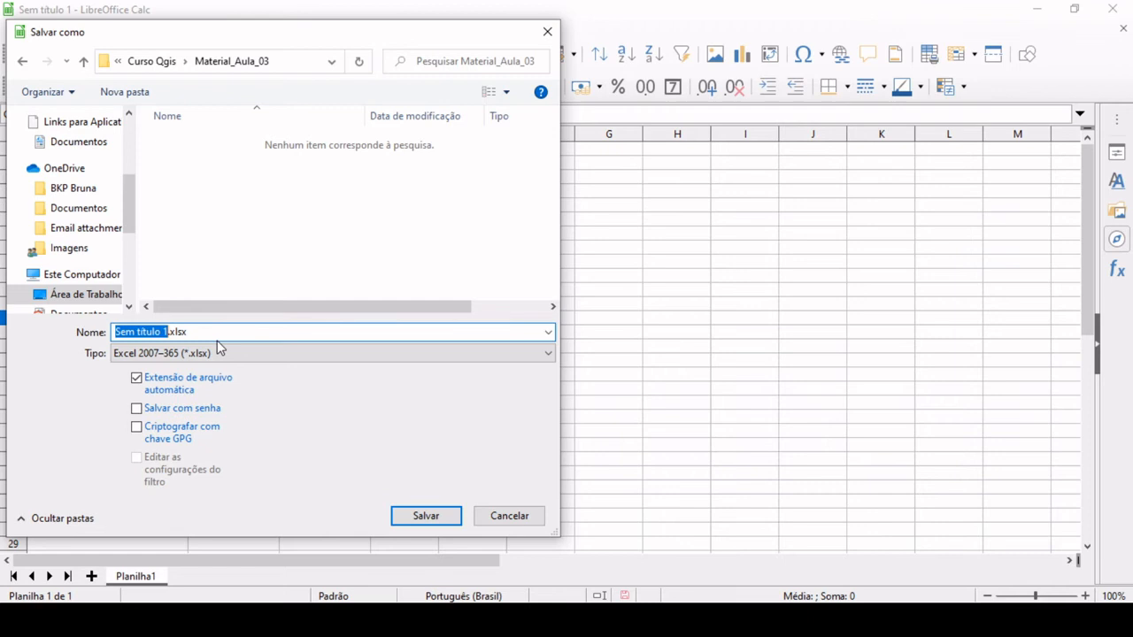
{"action": "type", "text": "cÁLCULO"}
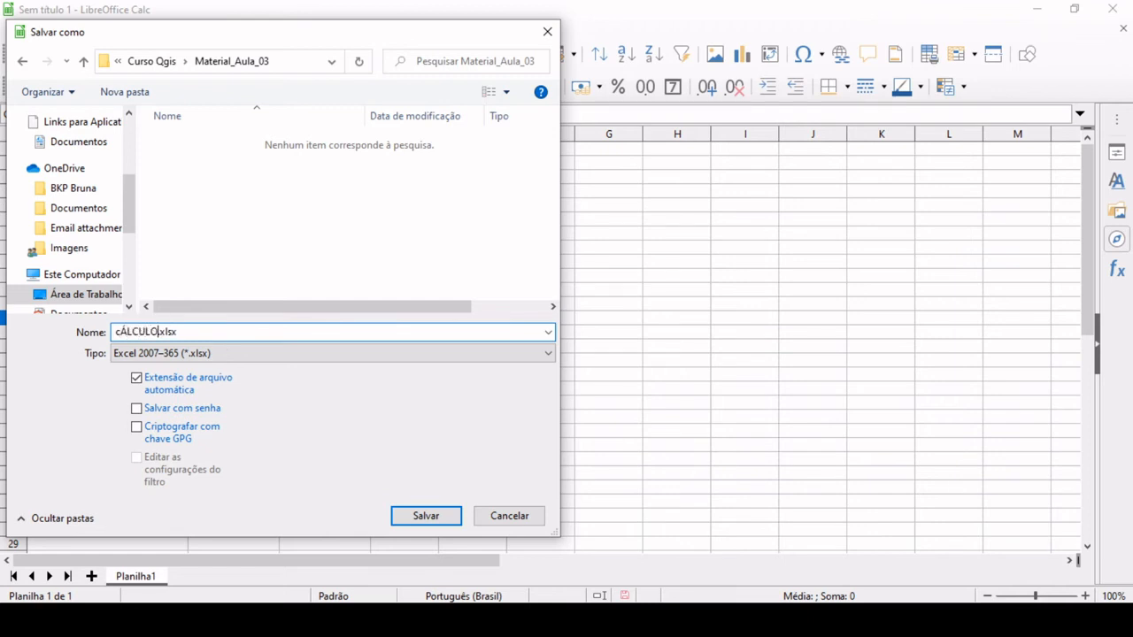
{"action": "key", "text": "BackSpace"}
{"action": "key", "text": "BackSpace"}
{"action": "key", "text": "BackSpace"}
{"action": "key", "text": "BackSpace"}
{"action": "key", "text": "BackSpace"}
{"action": "key", "text": "BackSpace"}
{"action": "type", "text": "Cálculo de Área"}
{"action": "key", "text": "Return"}
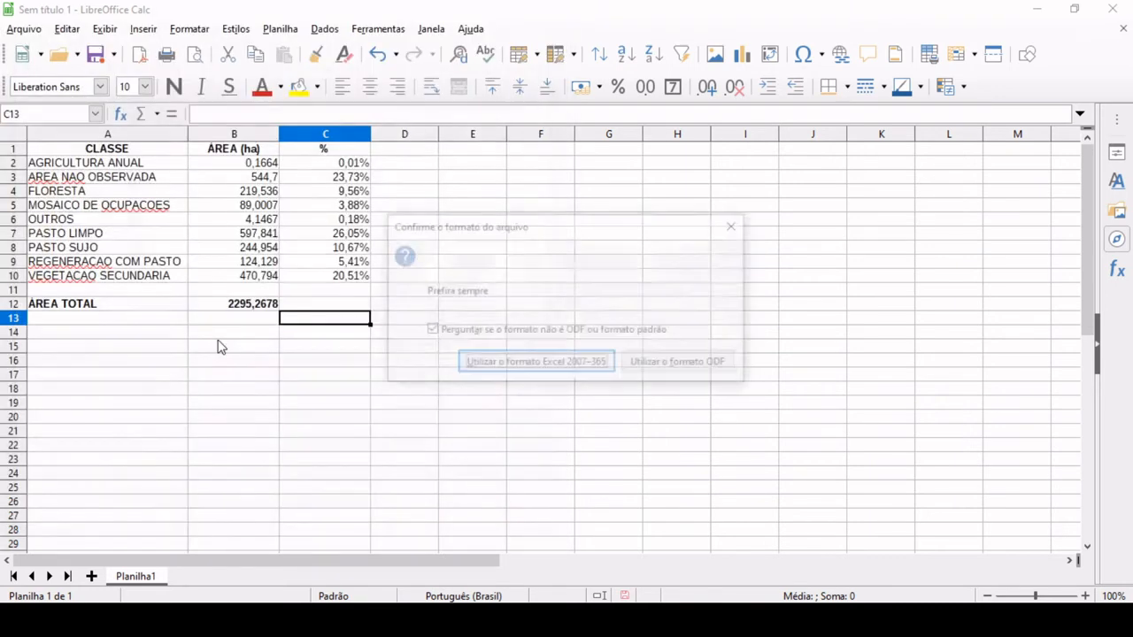
{"action": "left_click", "coordinate": [469, 364]}
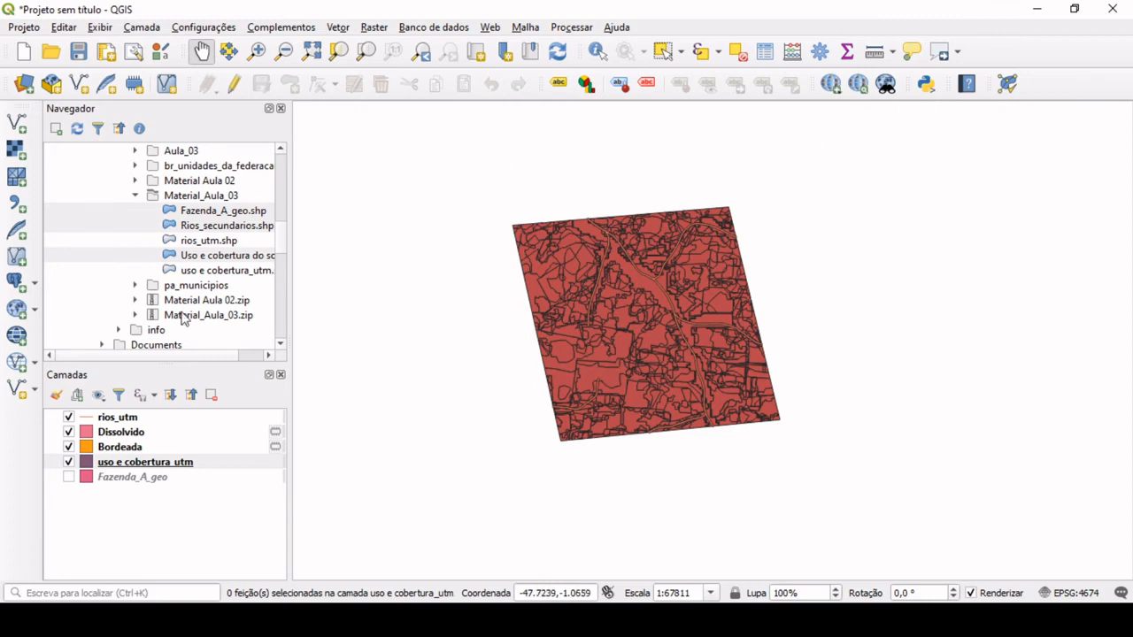
- In QGIS, select the uso e cobertura_utm layer and hide the rios_utm, Dissolvido and Bordeada layers
{"action": "left_click", "coordinate": [146, 462]}
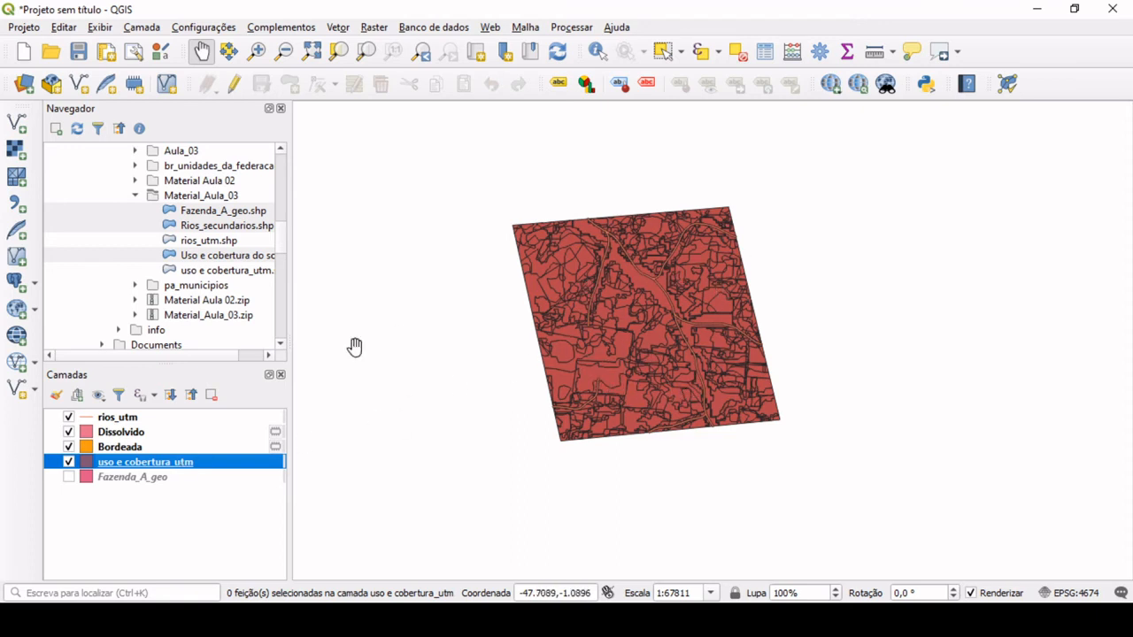
{"action": "left_click", "coordinate": [68, 417]}
{"action": "left_click", "coordinate": [68, 432]}
{"action": "left_click", "coordinate": [68, 447]}
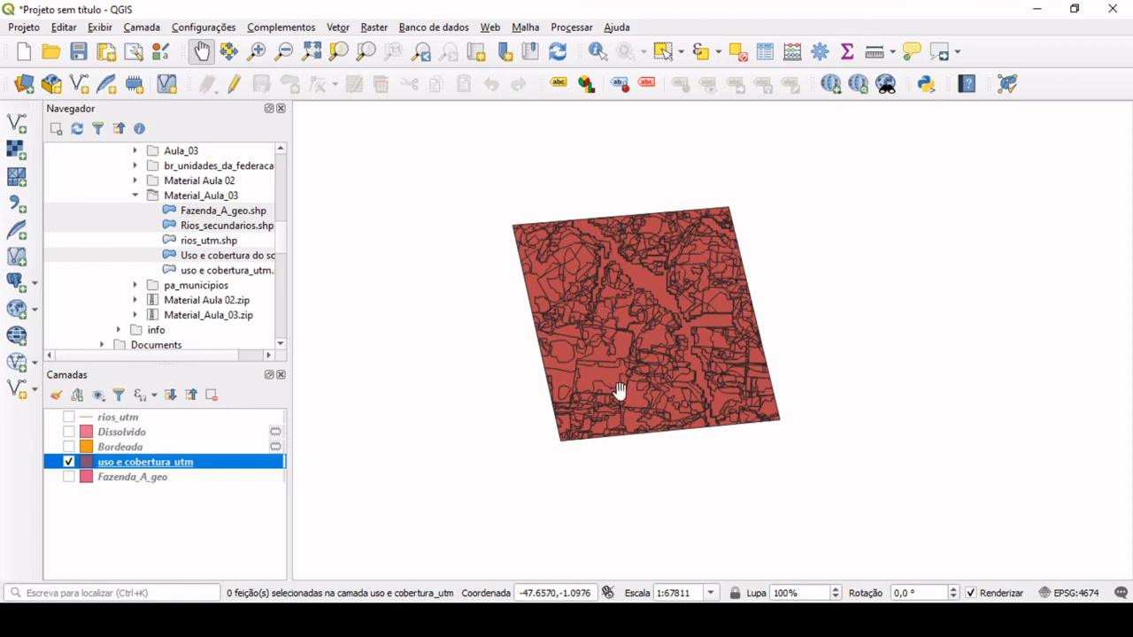
- Open the symbology properties of uso e cobertura_utm, keep Símbolo simples, and select its Preenchimento simples symbol layer
{"action": "right_click", "coordinate": [203, 471]}
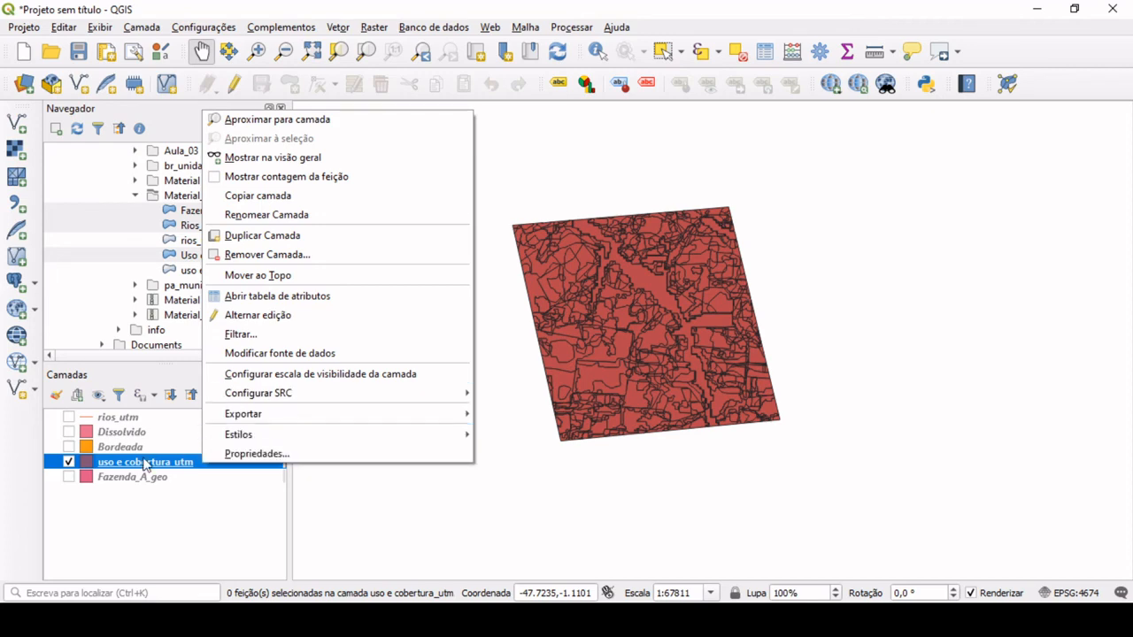
{"action": "left_click", "coordinate": [334, 454]}
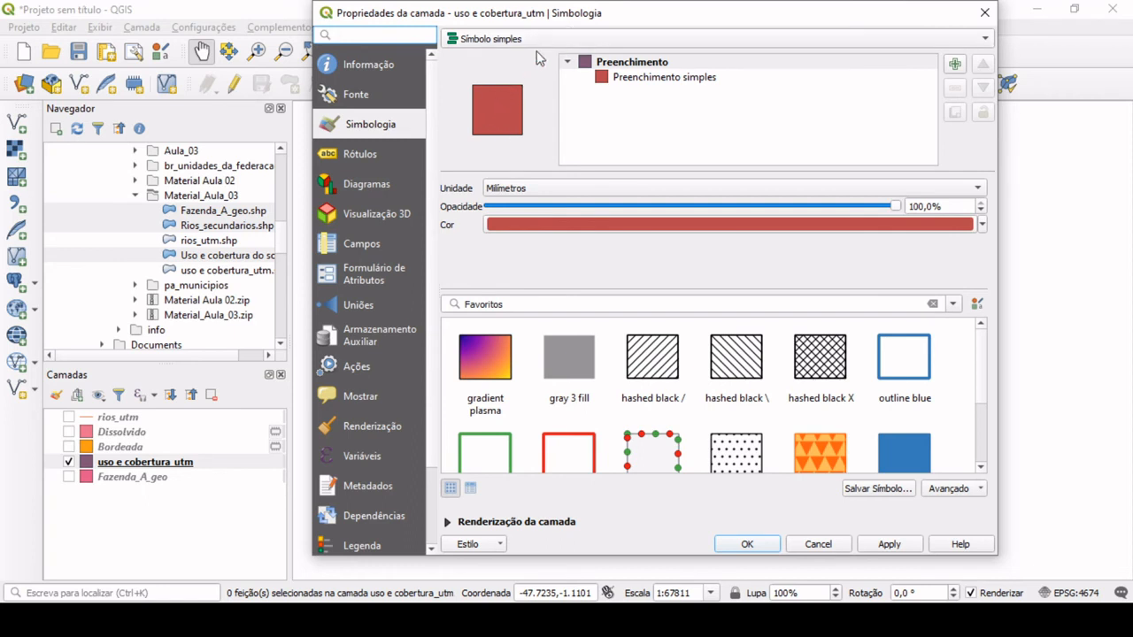
{"action": "left_click", "coordinate": [610, 39]}
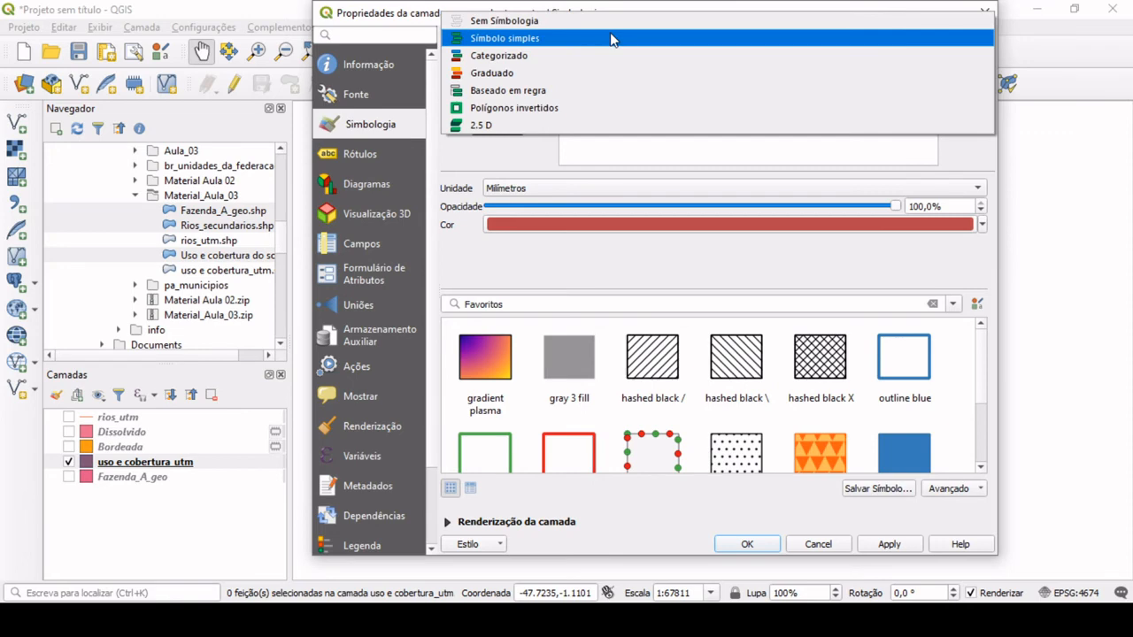
{"action": "left_click", "coordinate": [522, 39]}
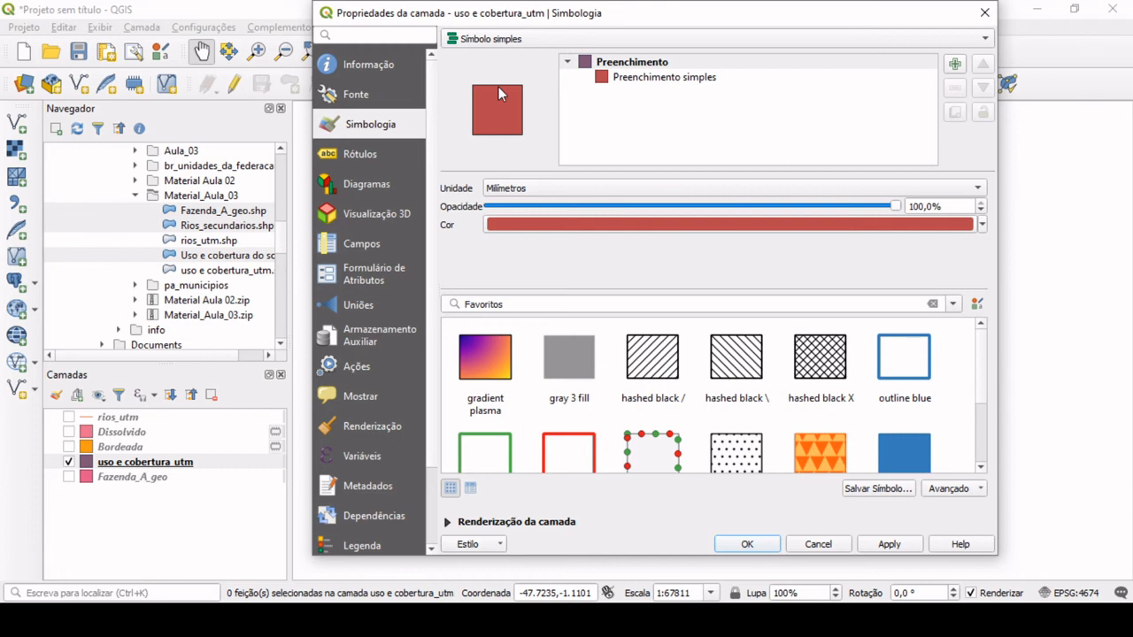
{"action": "left_click", "coordinate": [670, 82]}
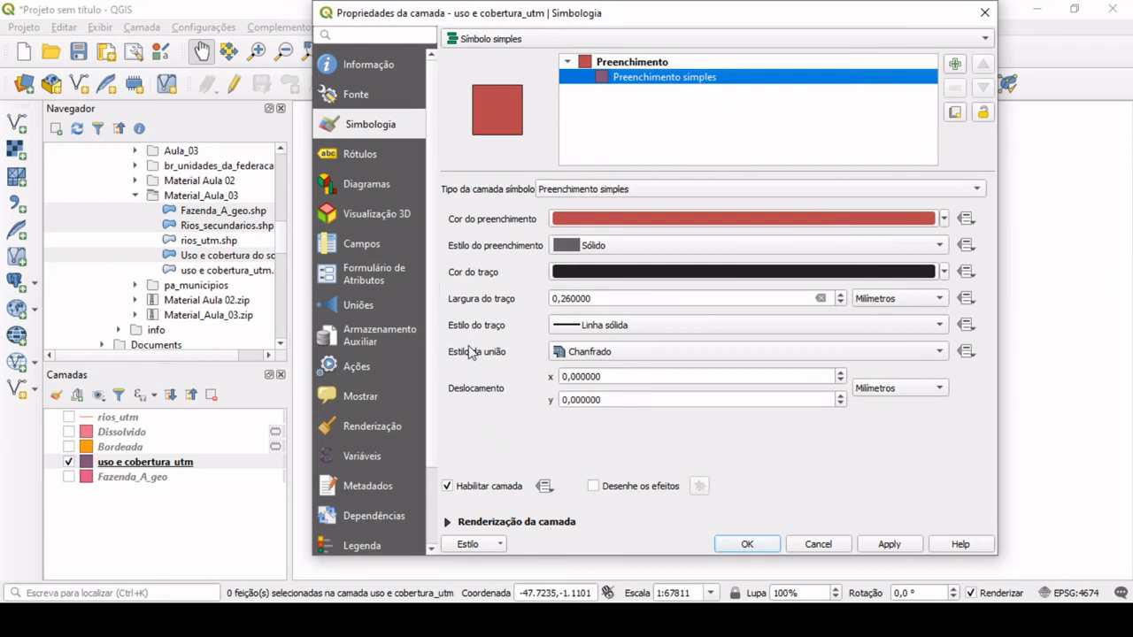
- Try Preenchimento do centroide as the symbol layer type, and change it to Preenchimento de gradiente
{"action": "left_click", "coordinate": [654, 189]}
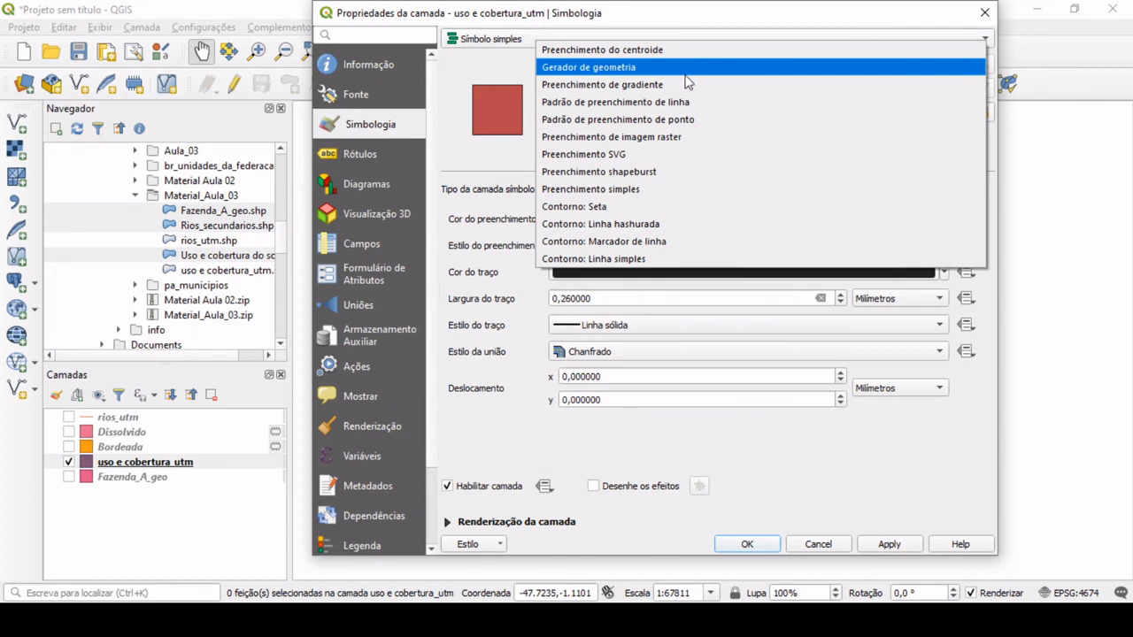
{"action": "left_click", "coordinate": [634, 51]}
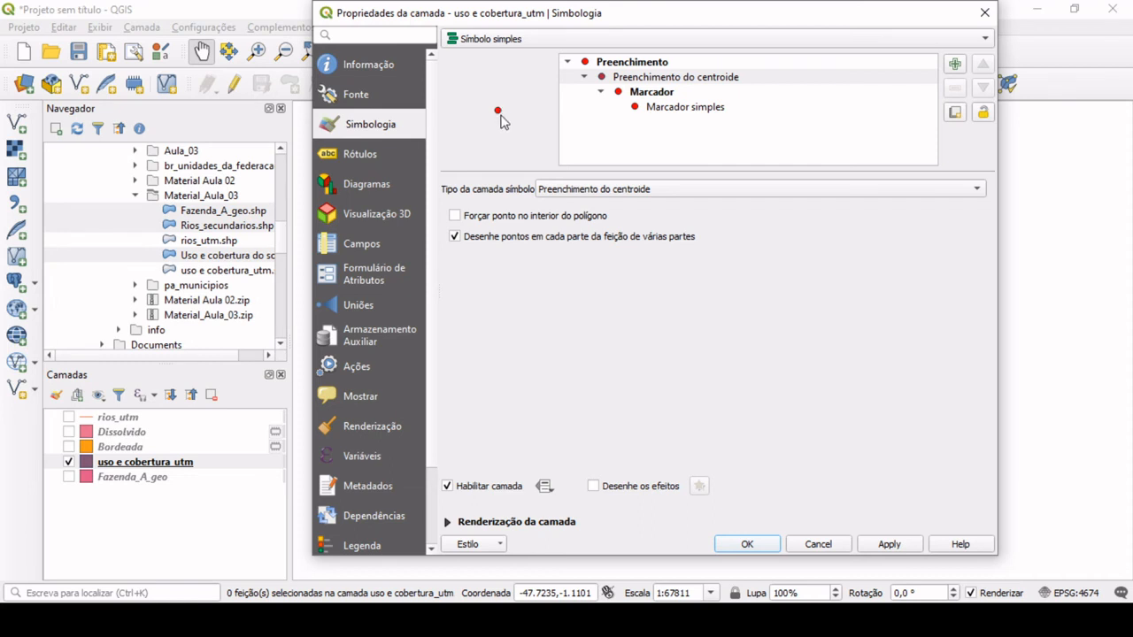
{"action": "left_click", "coordinate": [691, 187]}
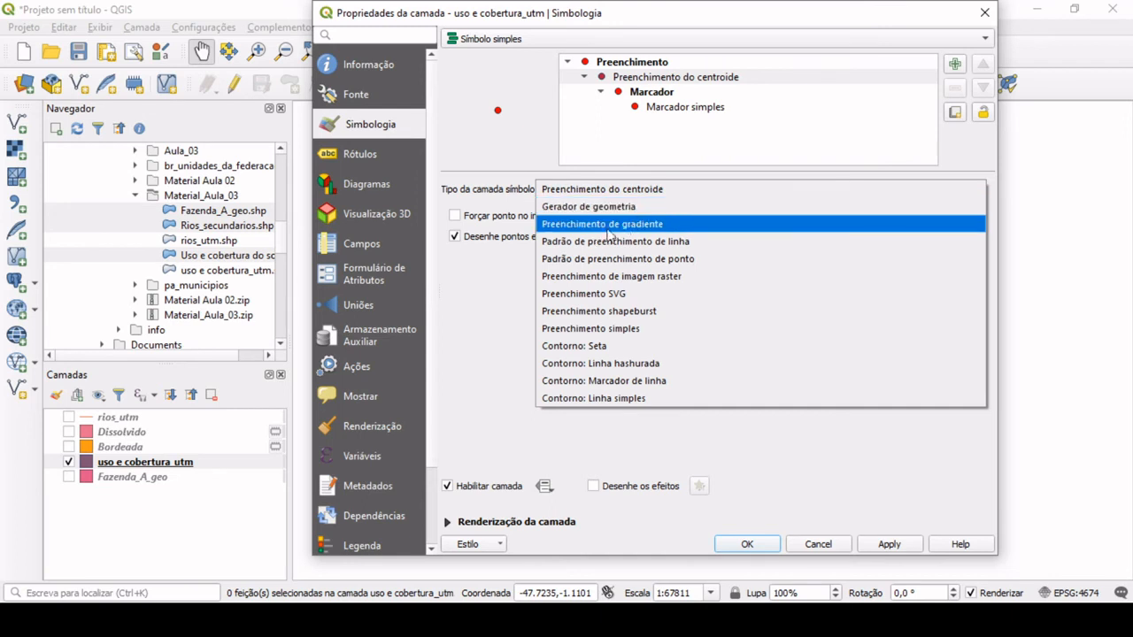
{"action": "key", "text": "Escape"}
{"action": "key", "text": "Up"}
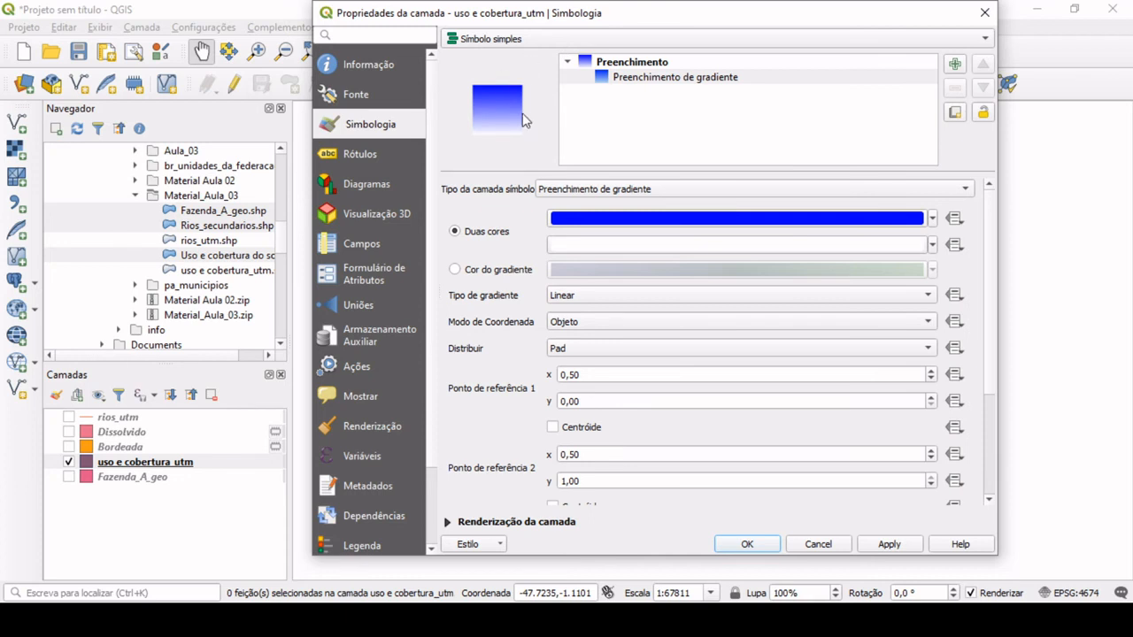
{"action": "left_click", "coordinate": [567, 46]}
{"action": "left_click", "coordinate": [567, 44]}
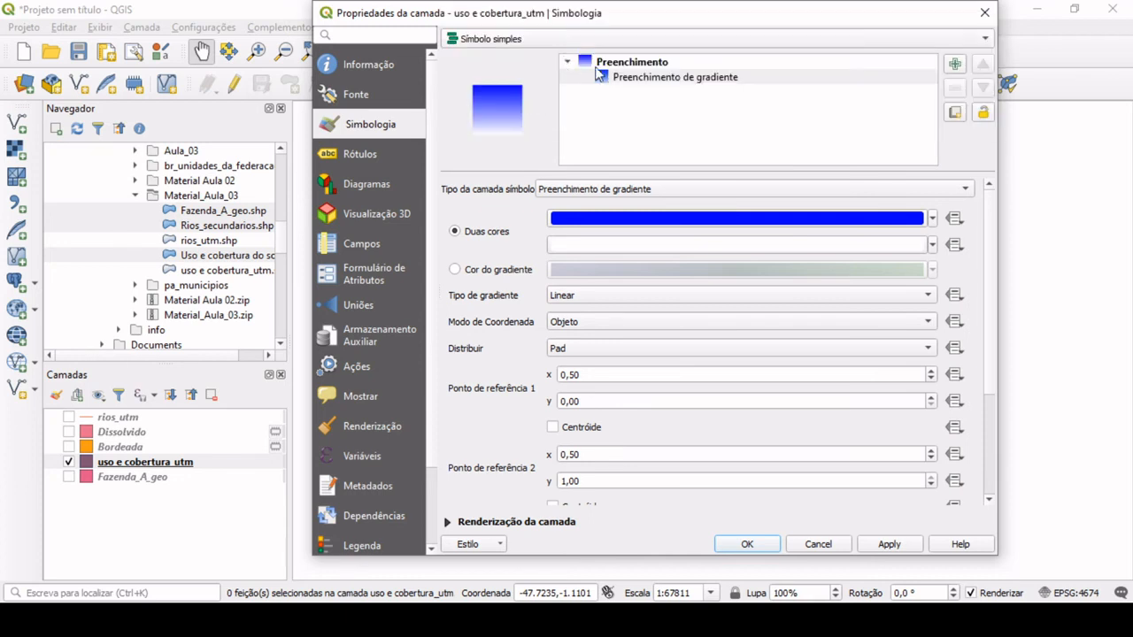
- Try Padrão de preenchimento de linha and Padrão de preenchimento de ponto as symbol layer types, and set the type to Preenchimento simples
{"action": "left_click", "coordinate": [686, 189]}
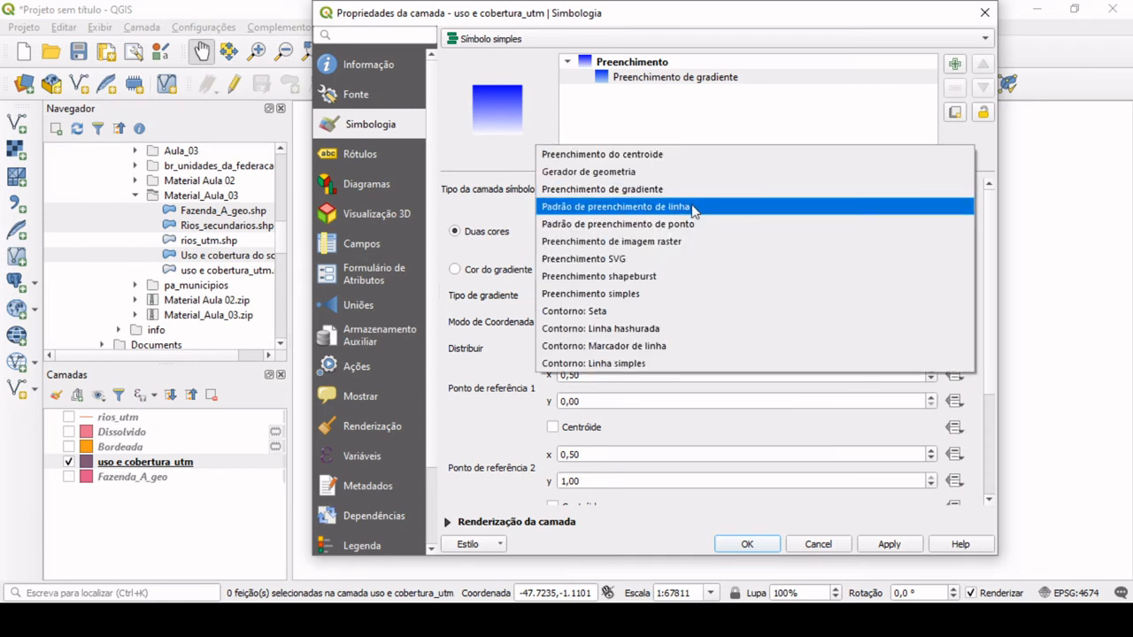
{"action": "left_click", "coordinate": [692, 207]}
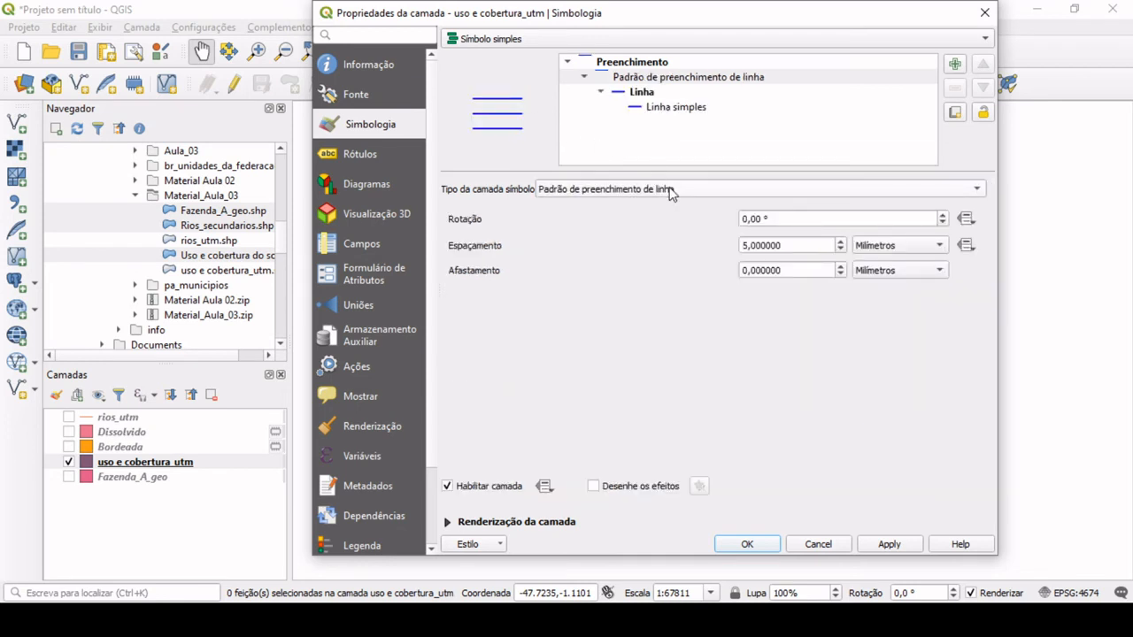
{"action": "left_click", "coordinate": [669, 189]}
{"action": "left_click", "coordinate": [688, 209]}
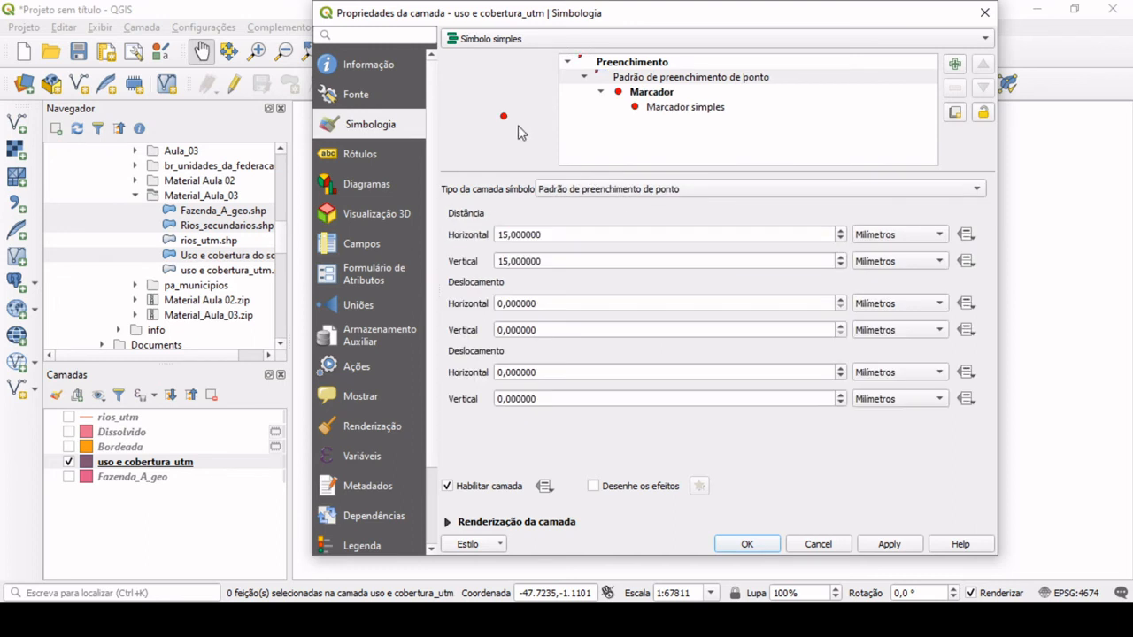
{"action": "left_click", "coordinate": [678, 190]}
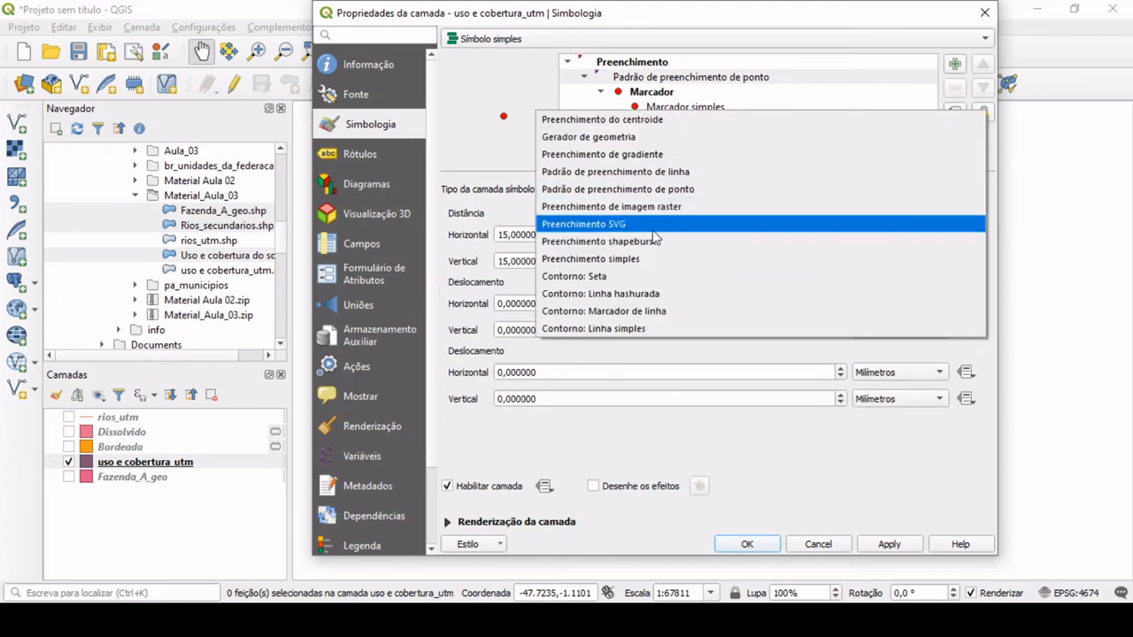
{"action": "left_click", "coordinate": [659, 258]}
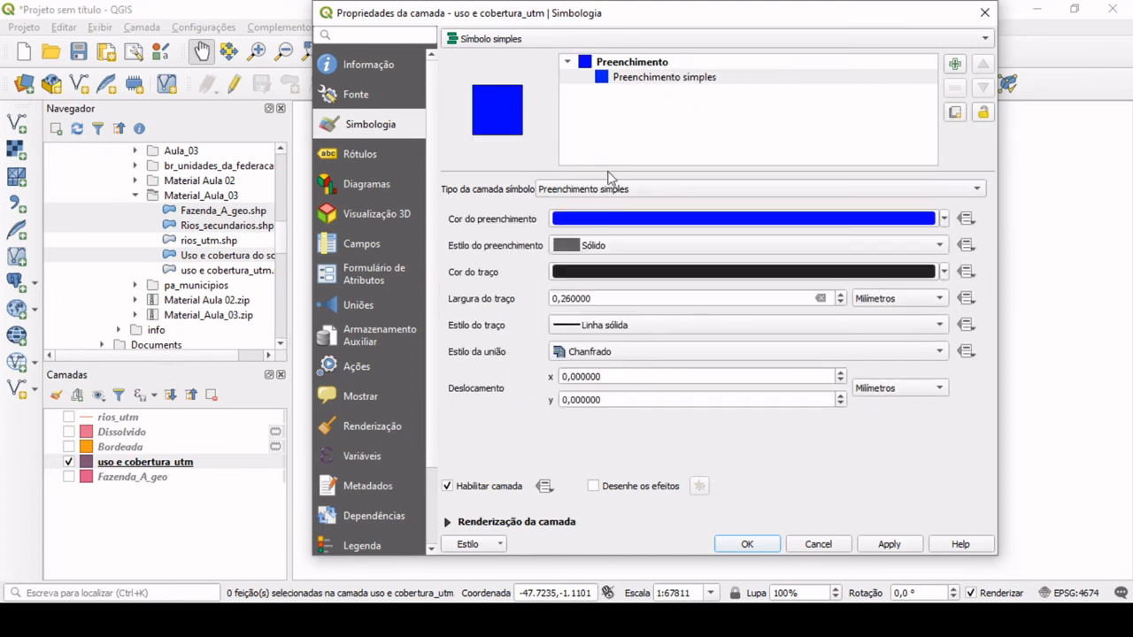
- Try the Contorno types Seta, Linha hashurada, Marcador de linha and Linha simples, and return the symbol layer to Preenchimento simples
{"action": "left_click", "coordinate": [659, 193]}
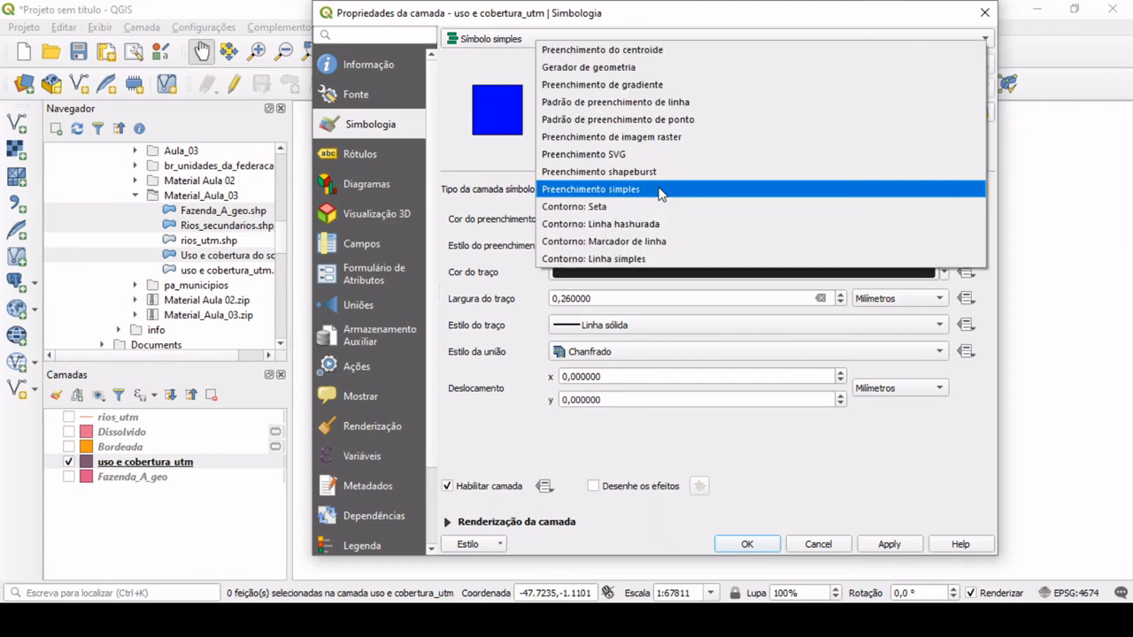
{"action": "left_click", "coordinate": [652, 212]}
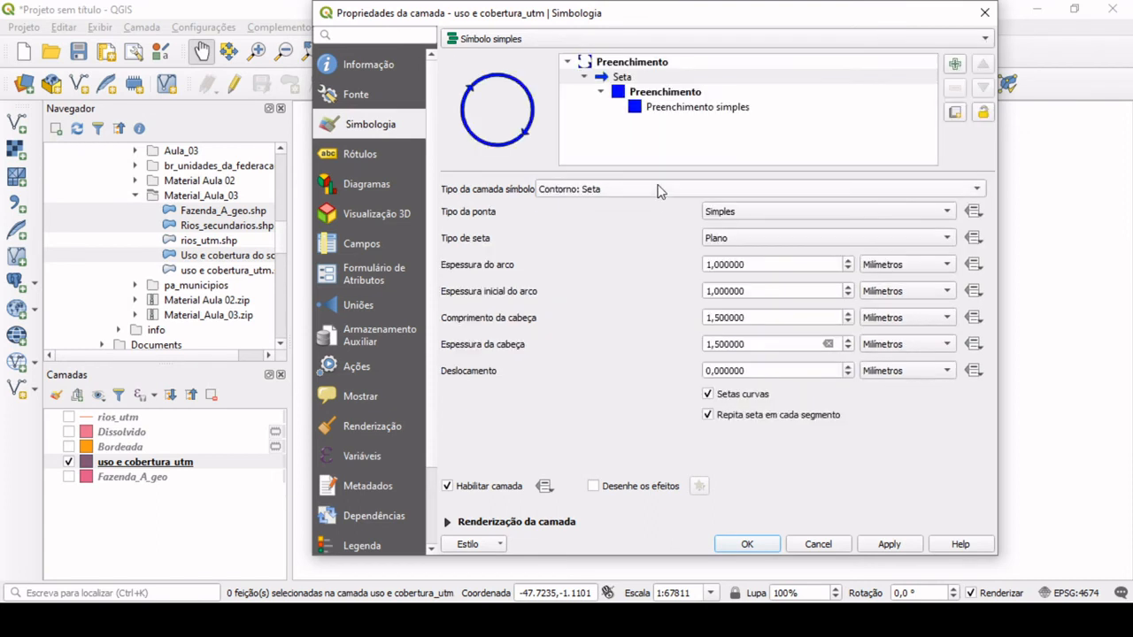
{"action": "left_click", "coordinate": [660, 193]}
{"action": "left_click", "coordinate": [642, 207]}
{"action": "left_click", "coordinate": [658, 189]}
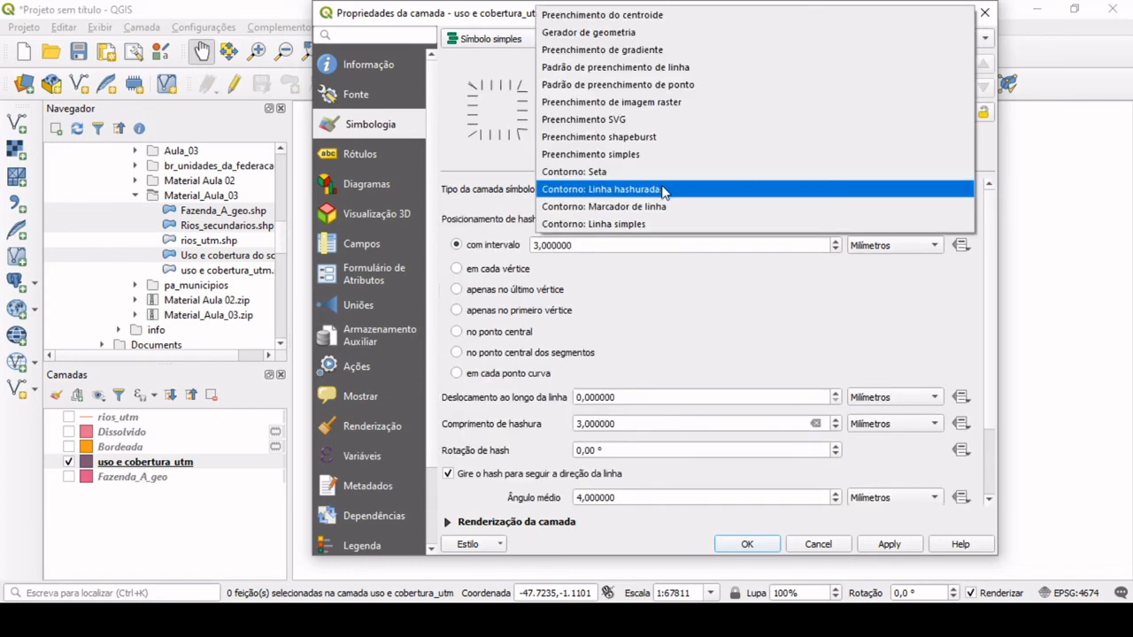
{"action": "left_click", "coordinate": [672, 210]}
{"action": "left_click", "coordinate": [652, 190]}
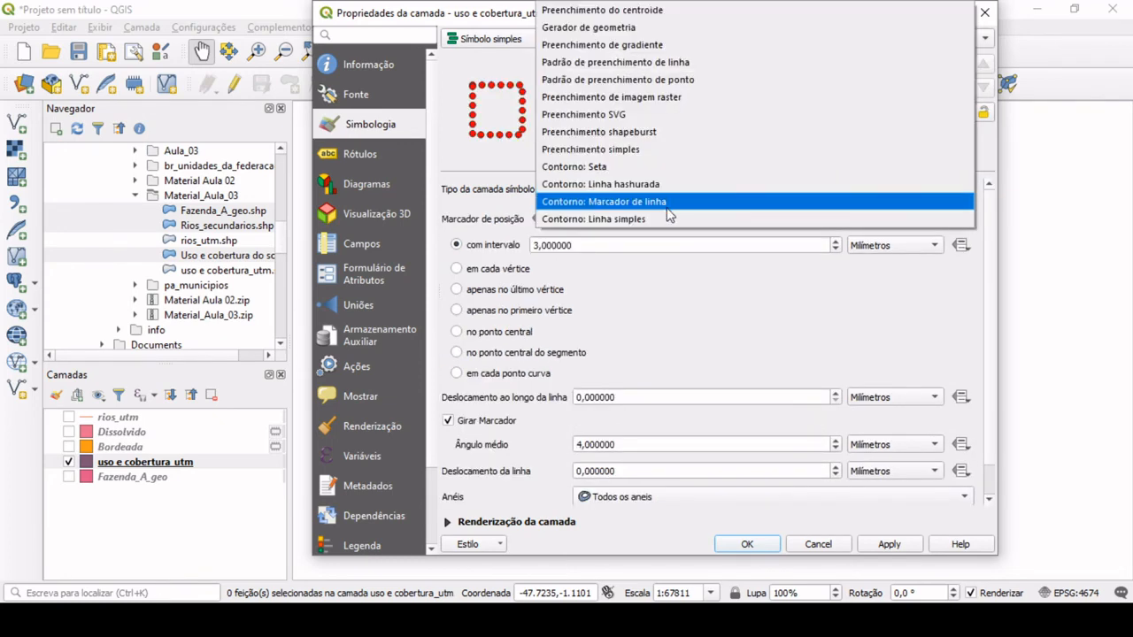
{"action": "left_click", "coordinate": [665, 219]}
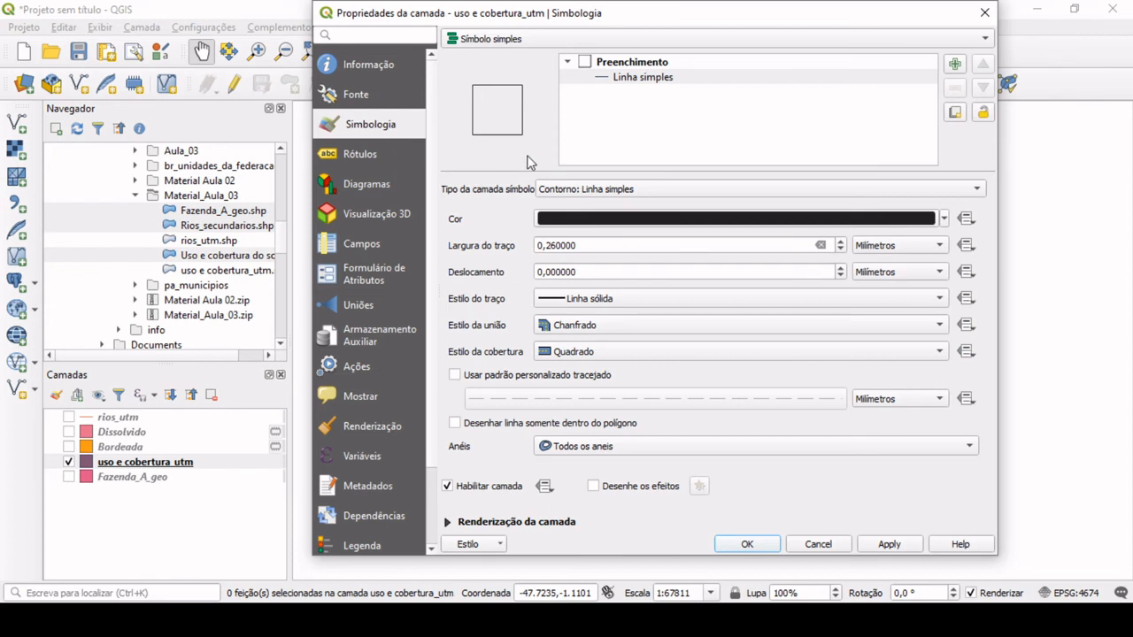
{"action": "left_click", "coordinate": [653, 190]}
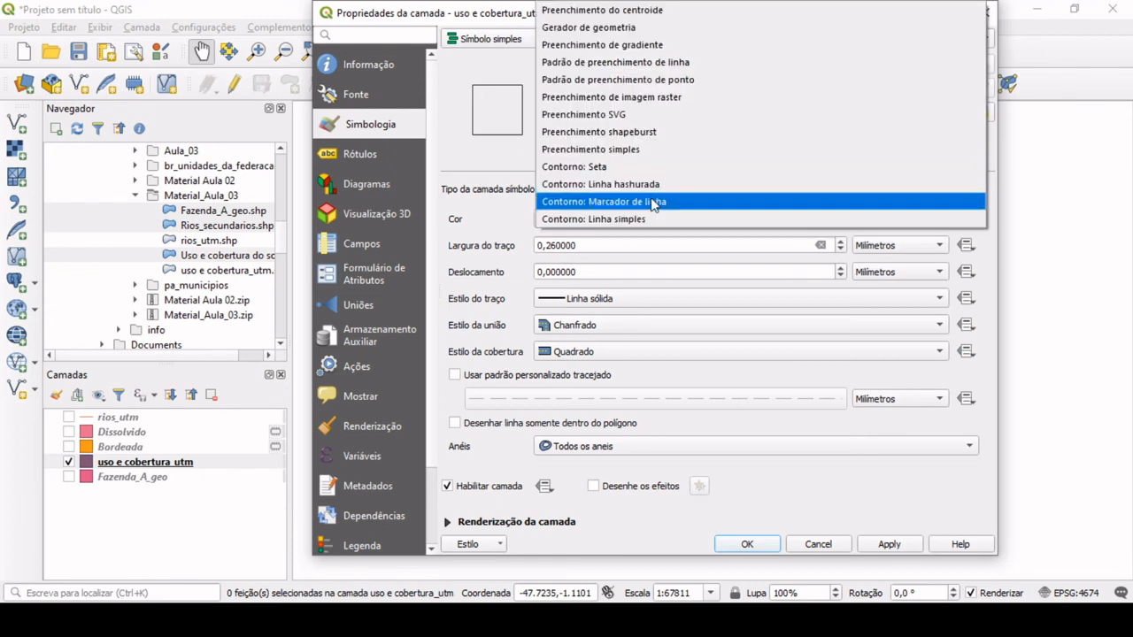
{"action": "left_click", "coordinate": [621, 152]}
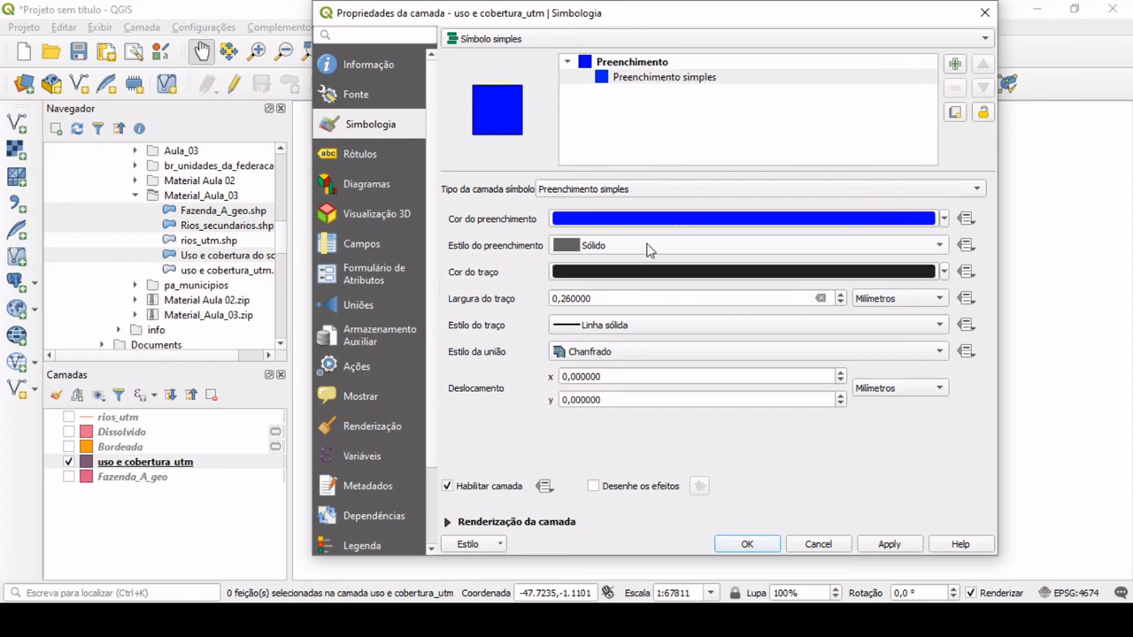
- Try the fill styles Sem pincel, Vertical, Horizontal and Denso 6, and return the fill style to Sólido
{"action": "left_click", "coordinate": [606, 248]}
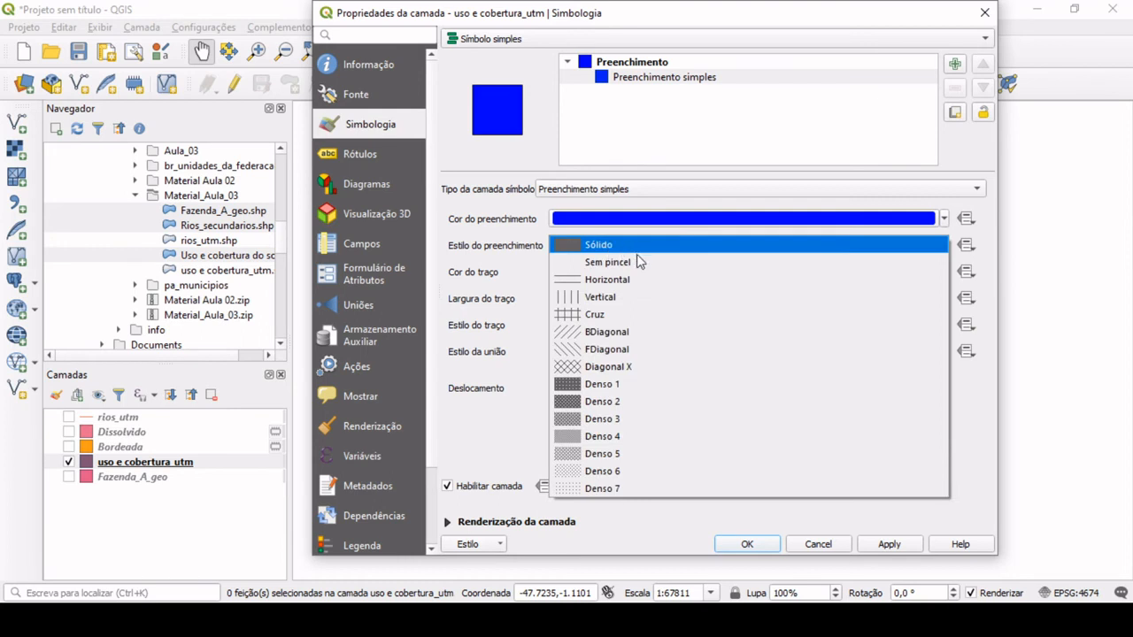
{"action": "left_click", "coordinate": [625, 263]}
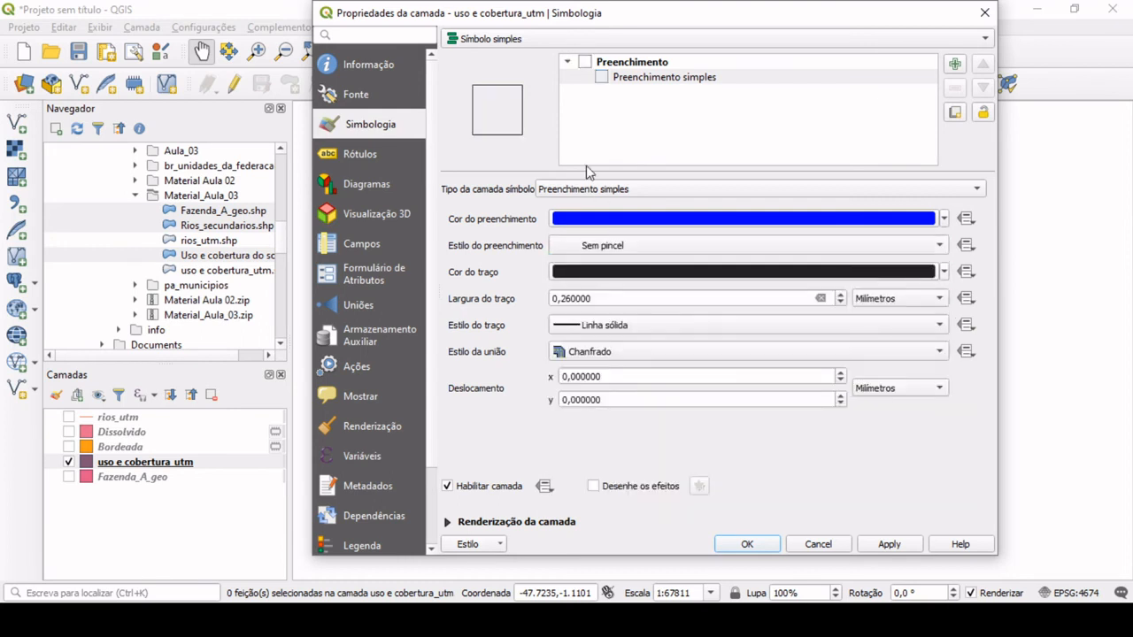
{"action": "left_click", "coordinate": [620, 246]}
{"action": "left_click", "coordinate": [625, 279]}
{"action": "left_click", "coordinate": [617, 246]}
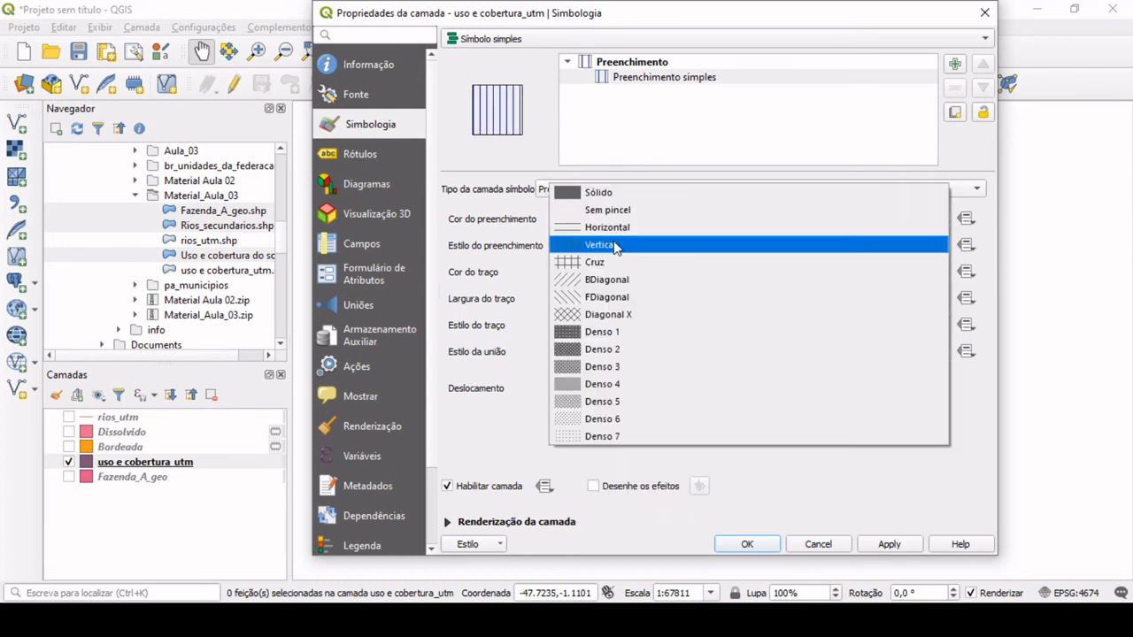
{"action": "left_click", "coordinate": [608, 230]}
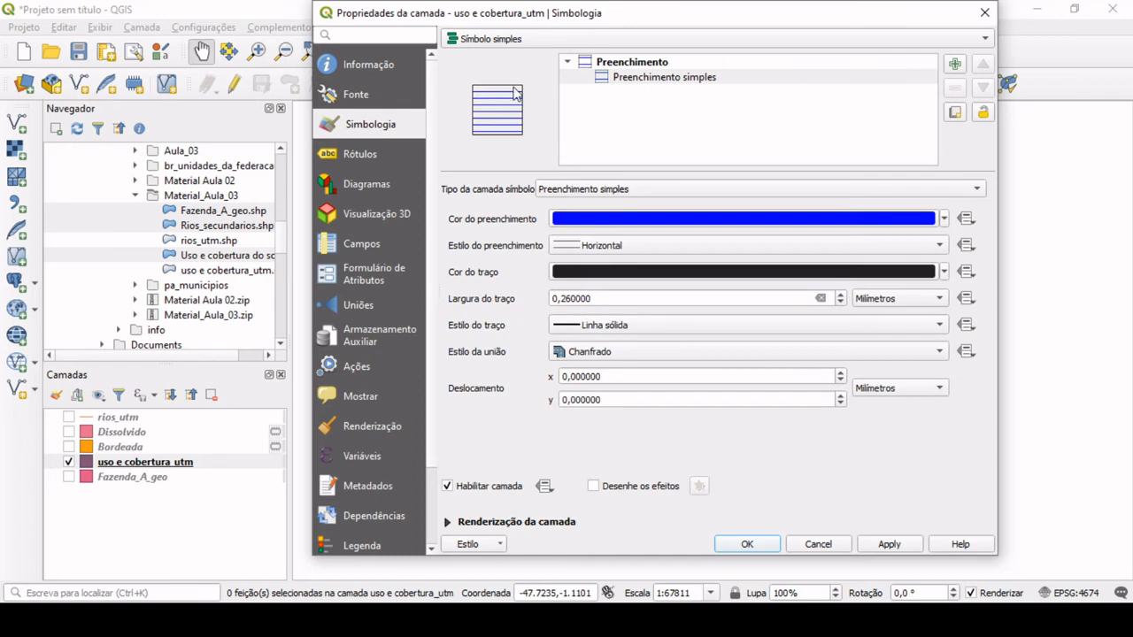
{"action": "left_click", "coordinate": [607, 249]}
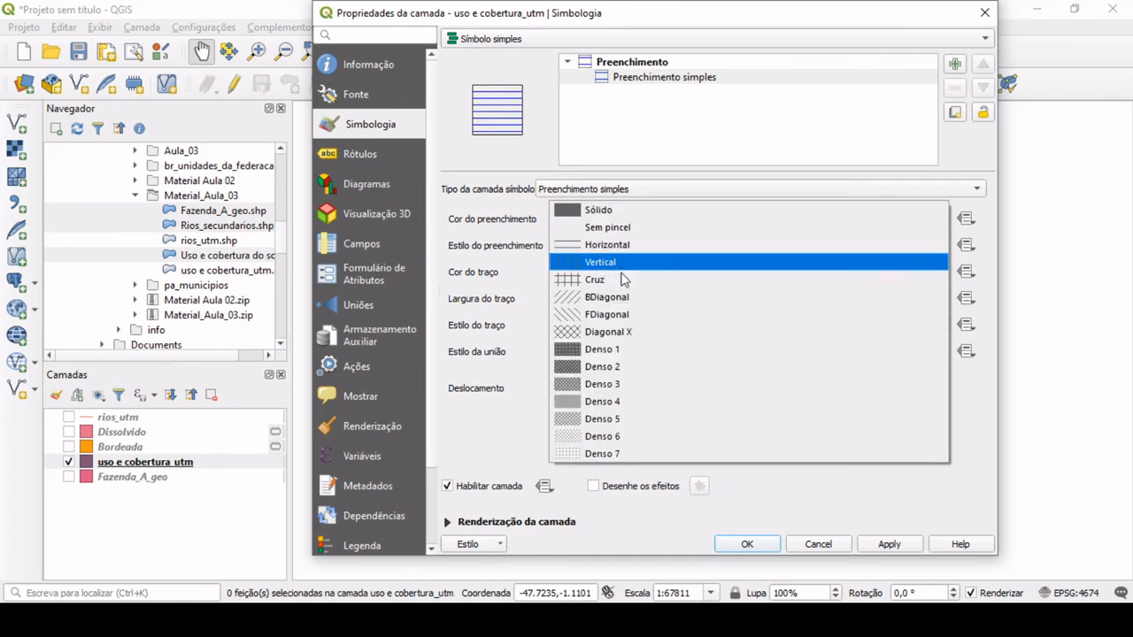
{"action": "left_click", "coordinate": [610, 437]}
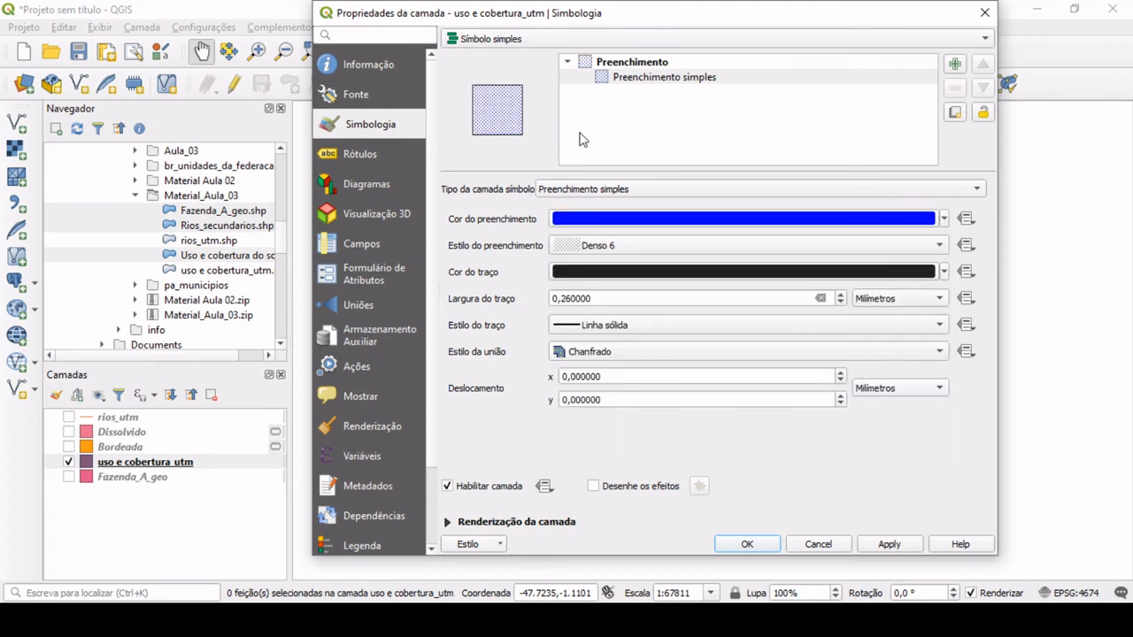
{"action": "left_click", "coordinate": [650, 246]}
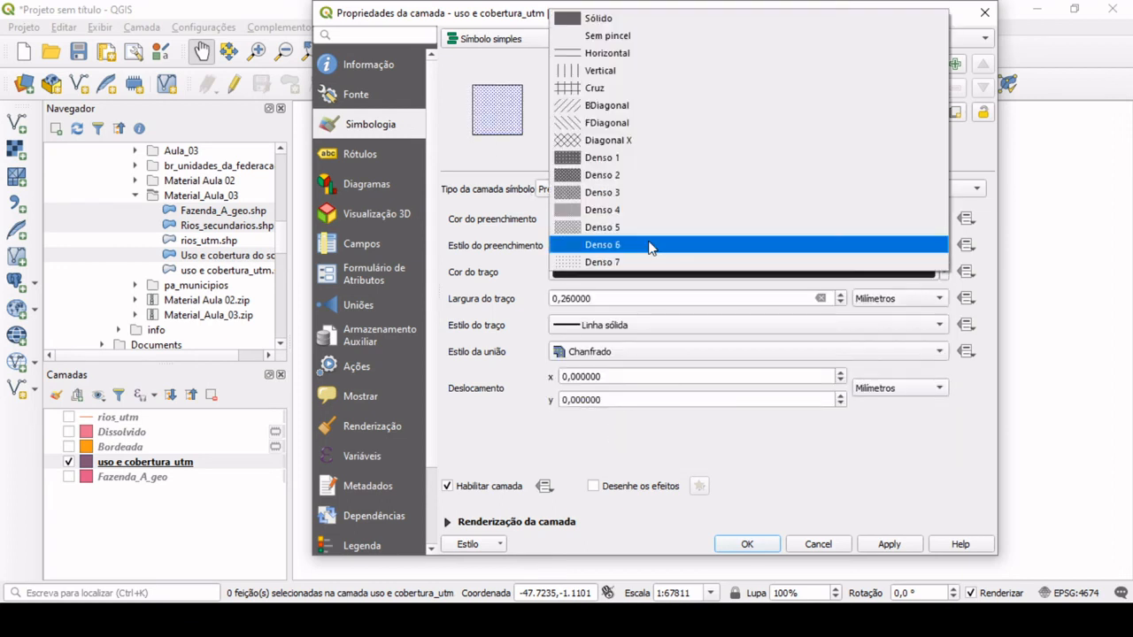
{"action": "left_click", "coordinate": [618, 22]}
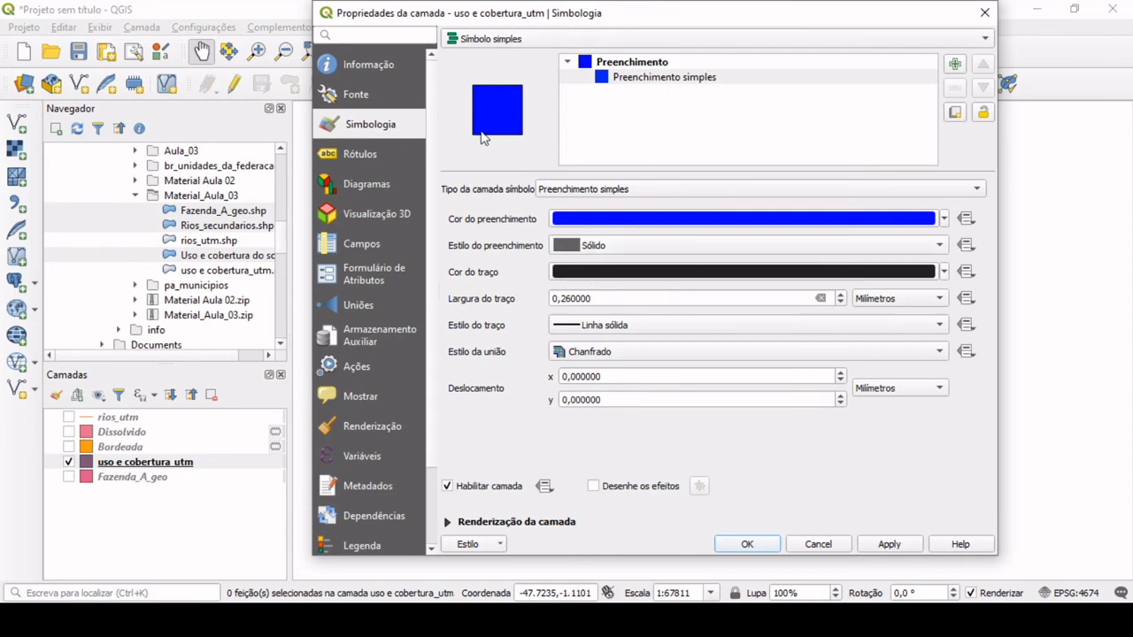
- Change the stroke colour of the simple fill to yellow
{"action": "left_click", "coordinate": [620, 272]}
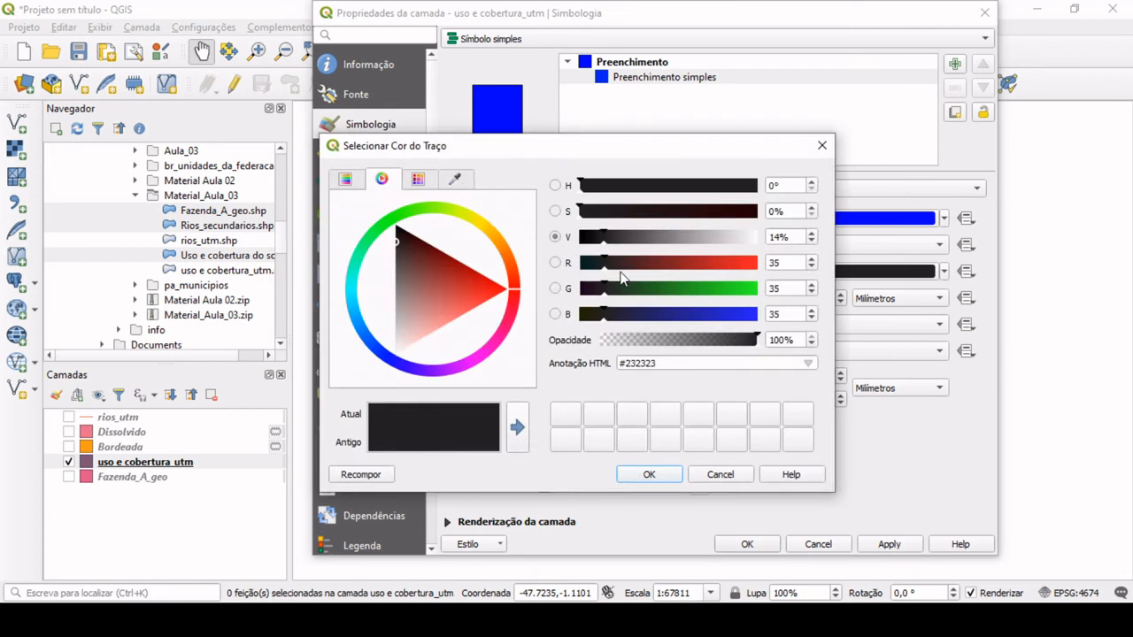
{"action": "left_click", "coordinate": [476, 222]}
{"action": "left_click", "coordinate": [469, 236]}
{"action": "left_click", "coordinate": [664, 478]}
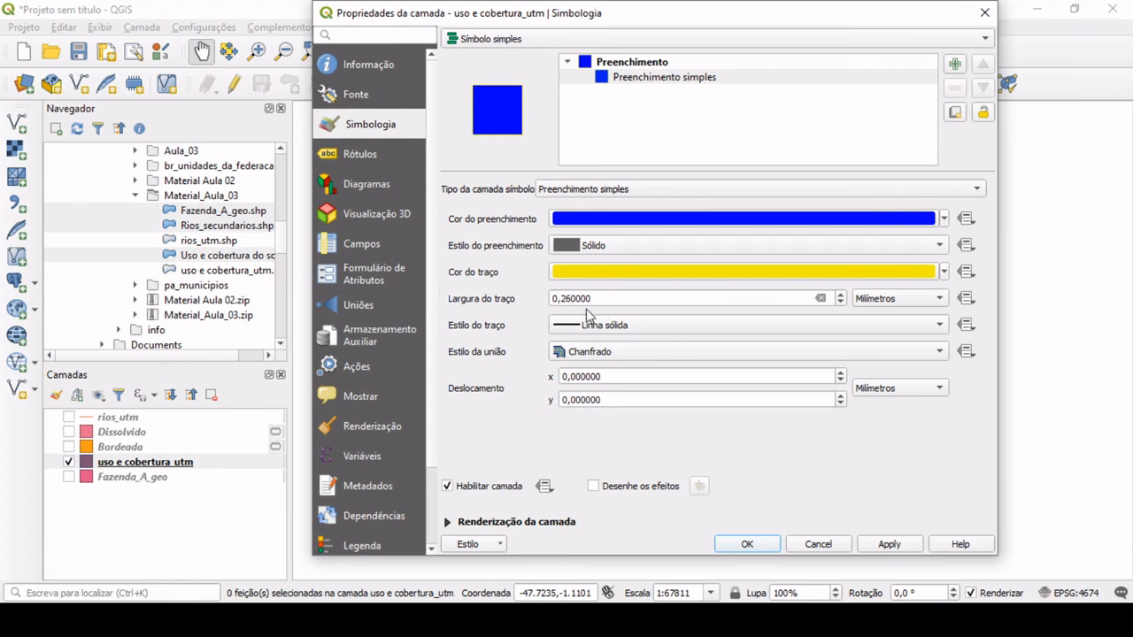
- Try increasing the stroke width to 3,26 mm, and reduce it to Traço fino
{"action": "left_click", "coordinate": [844, 295]}
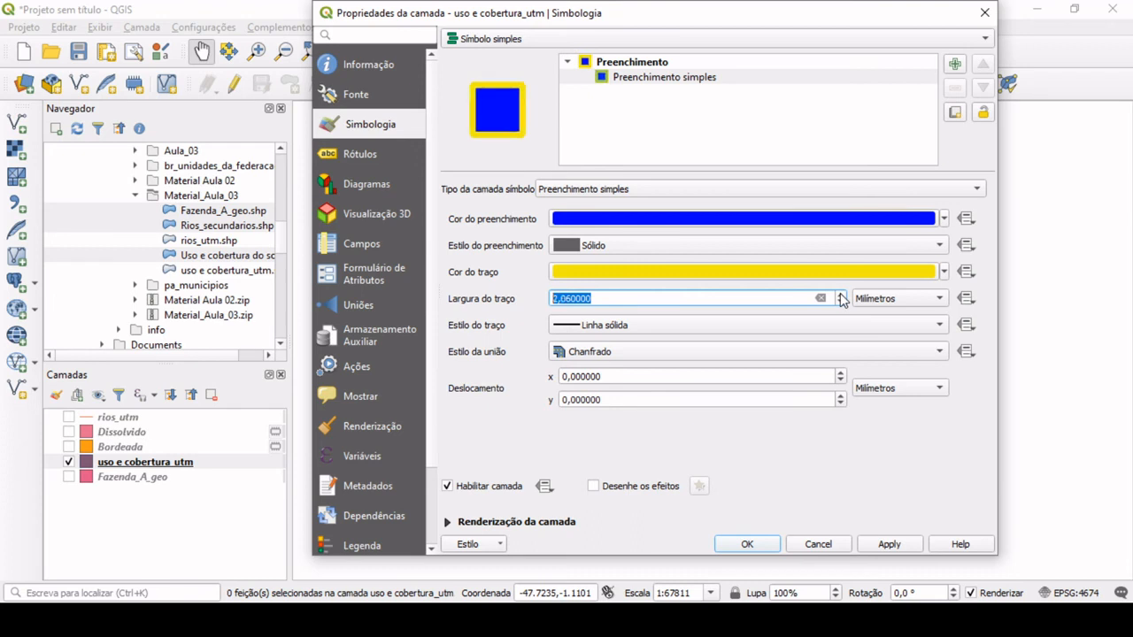
{"action": "left_click", "coordinate": [841, 295]}
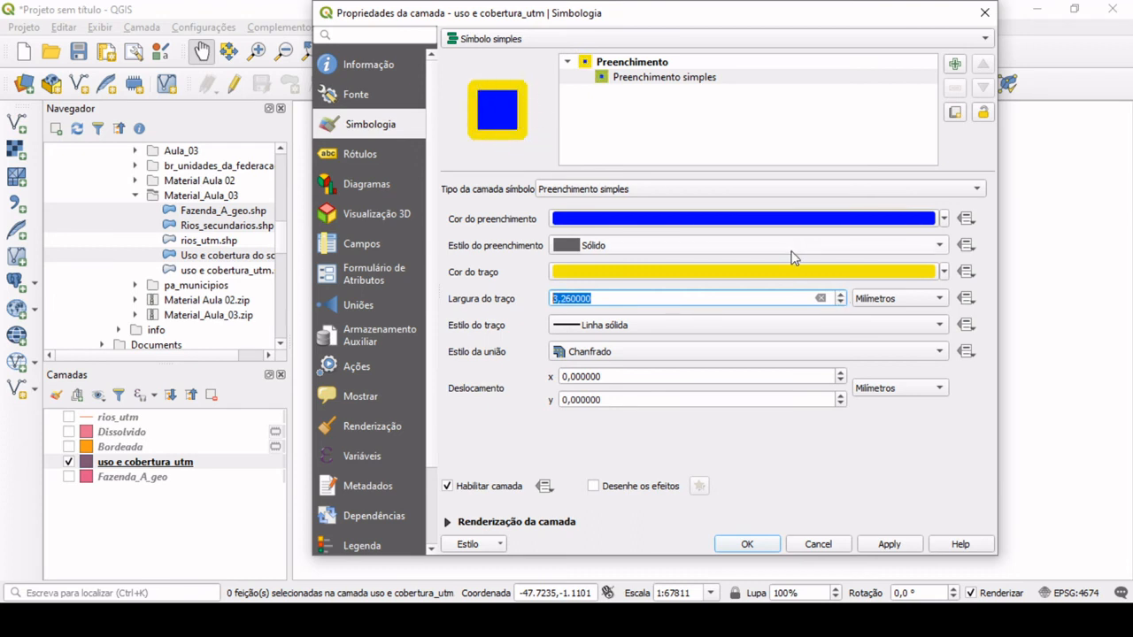
{"action": "left_click", "coordinate": [841, 301]}
{"action": "left_click", "coordinate": [841, 302]}
{"action": "left_click", "coordinate": [841, 301]}
{"action": "left_click", "coordinate": [841, 302]}
{"action": "left_click", "coordinate": [841, 302]}
{"action": "left_click", "coordinate": [841, 301]}
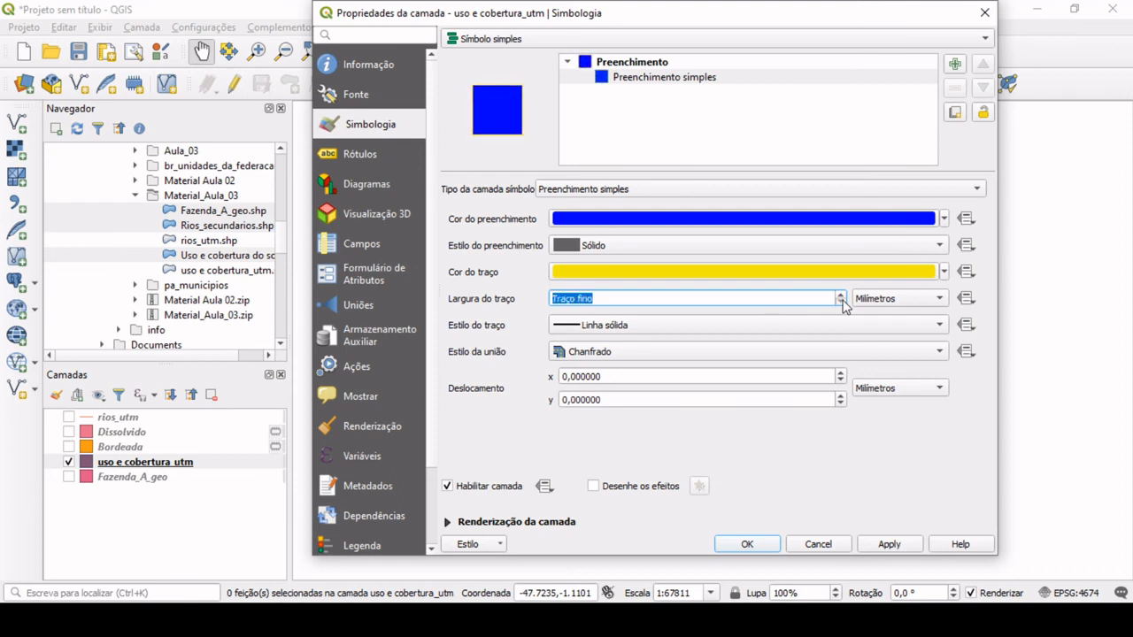
- Try the stroke styles Linha tracejada and Linha pontilhada, set the style to Sem Caneta, and accept the layer properties
{"action": "left_click", "coordinate": [664, 327]}
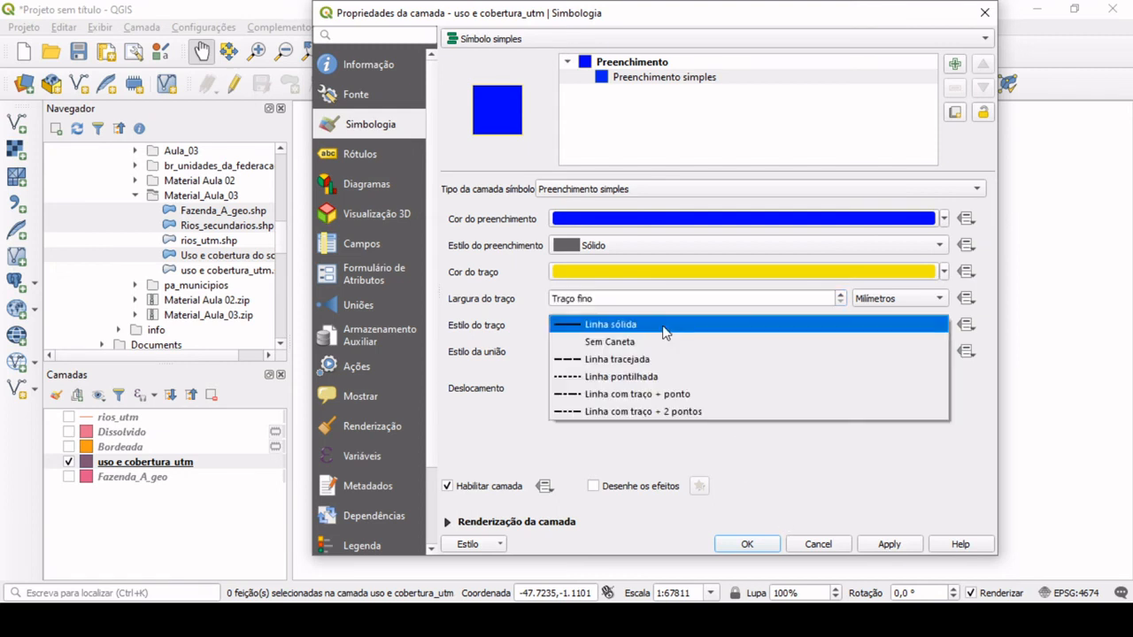
{"action": "left_click", "coordinate": [615, 345]}
{"action": "left_click", "coordinate": [609, 327]}
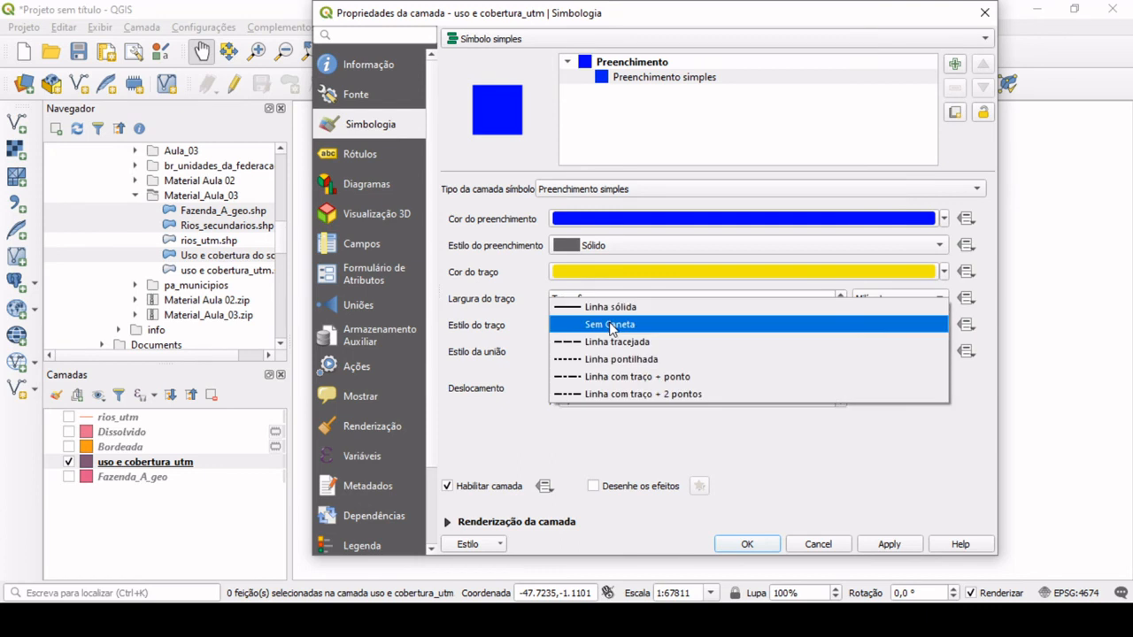
{"action": "left_click", "coordinate": [607, 341]}
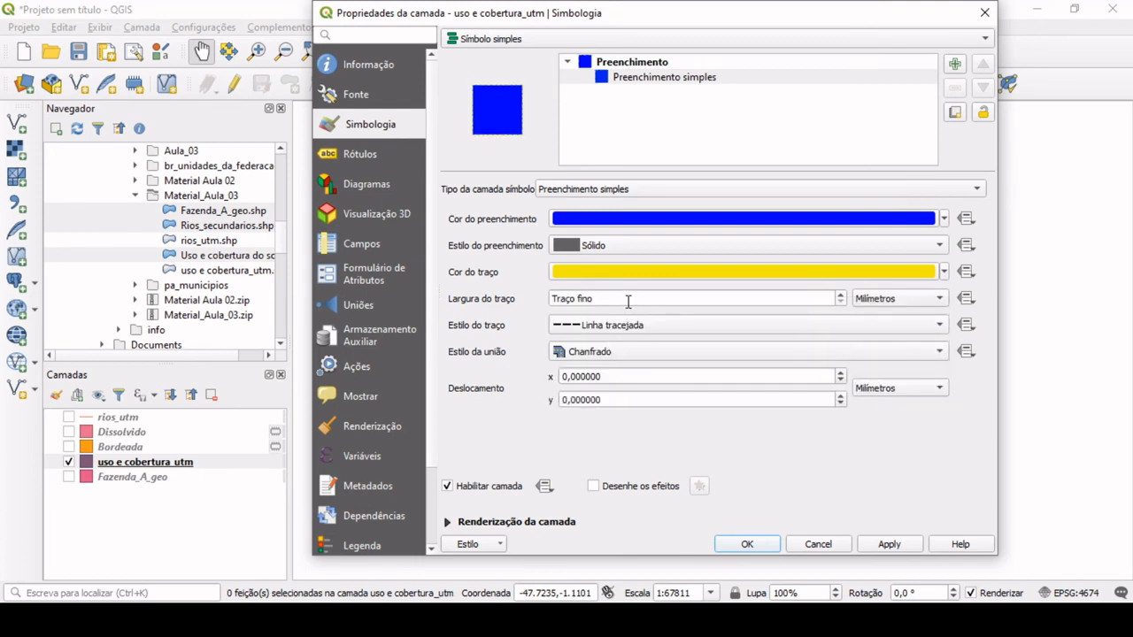
{"action": "left_click", "coordinate": [607, 322]}
{"action": "left_click", "coordinate": [611, 342]}
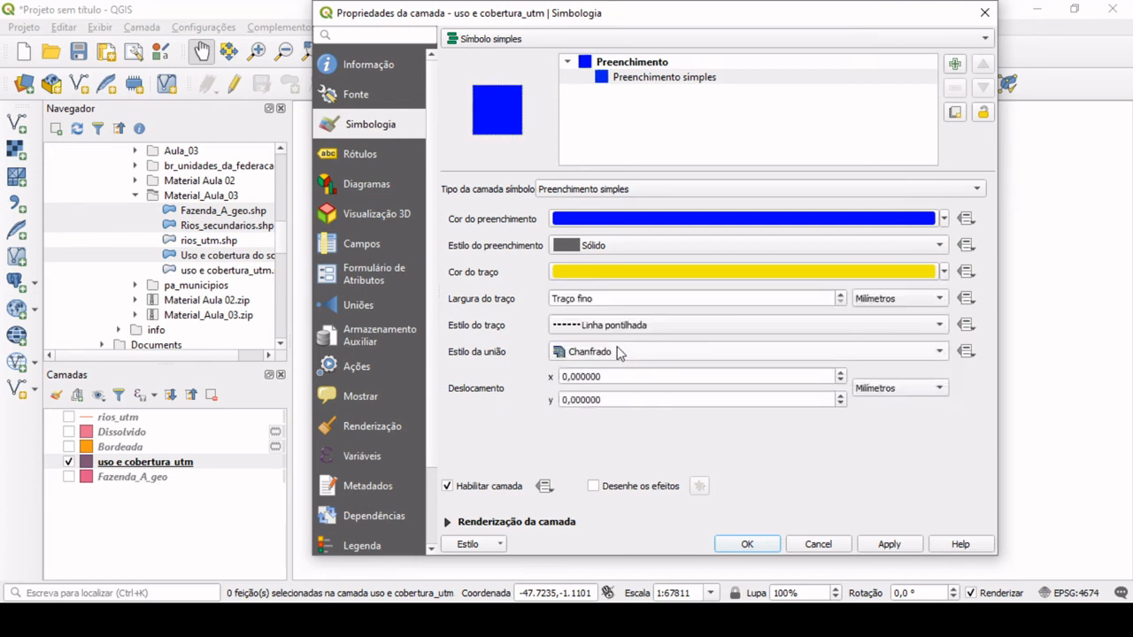
{"action": "left_click", "coordinate": [610, 325]}
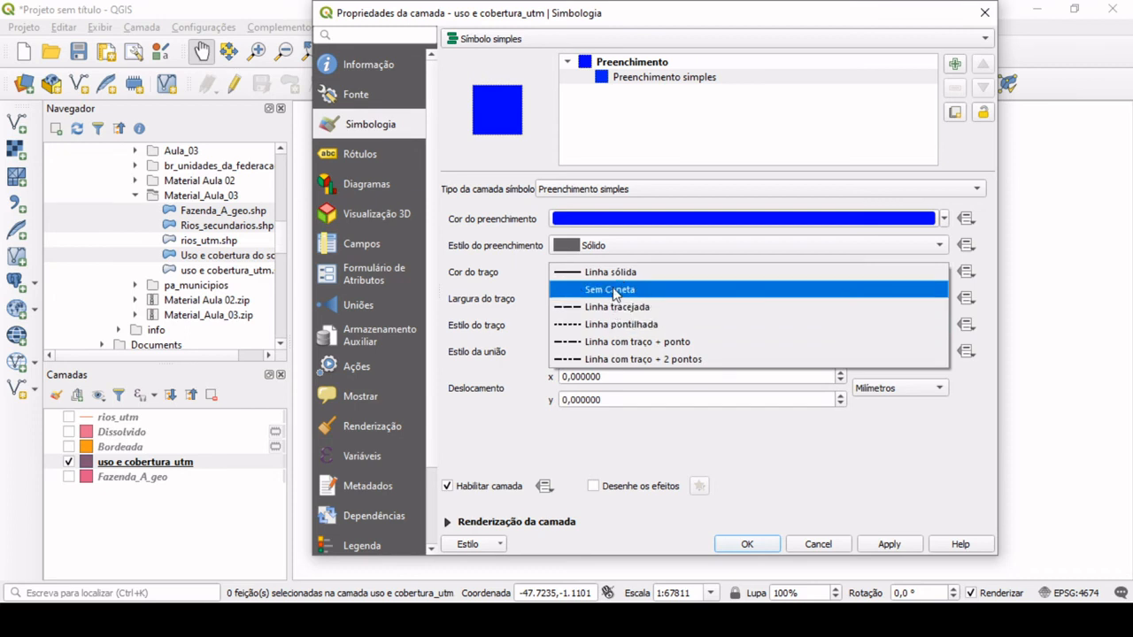
{"action": "left_click", "coordinate": [614, 290]}
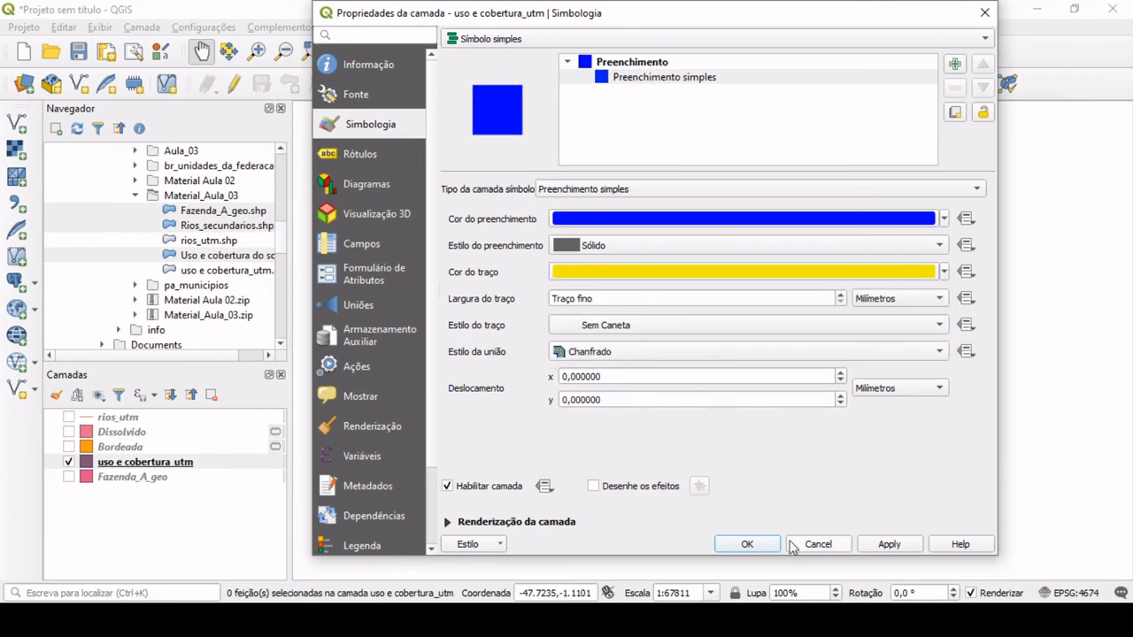
{"action": "left_click", "coordinate": [747, 544]}
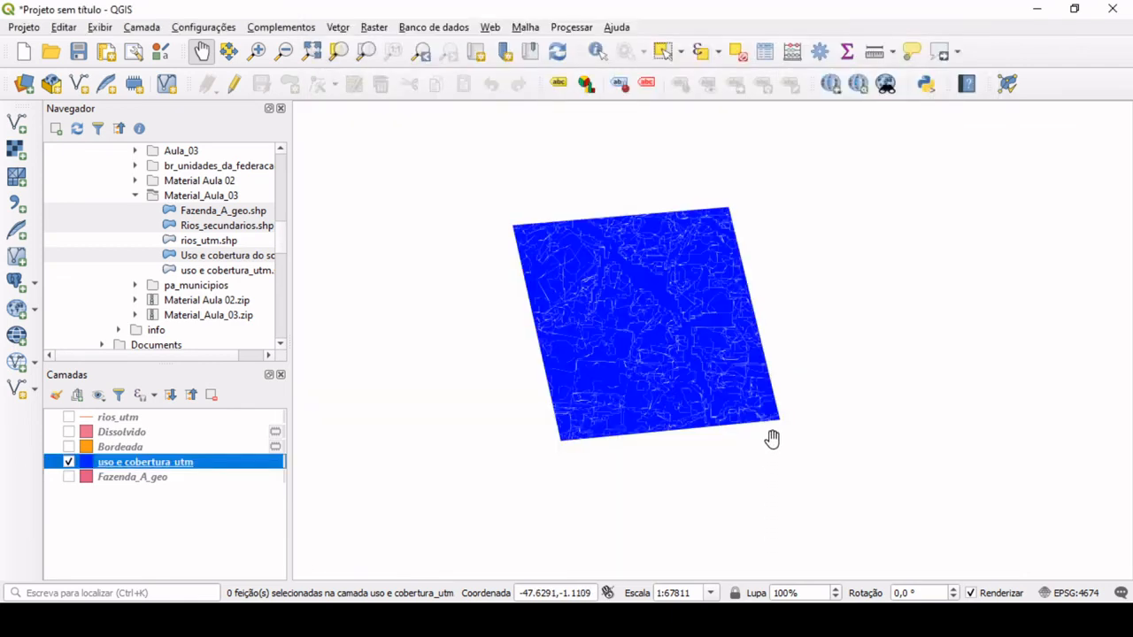
- Examine the land-use polygons on the map up close and in full, and reopen the symbology properties of uso e cobertura_utm
{"action": "scroll", "coordinate": [618, 257], "scroll_direction": "up", "scroll_amount": 2}
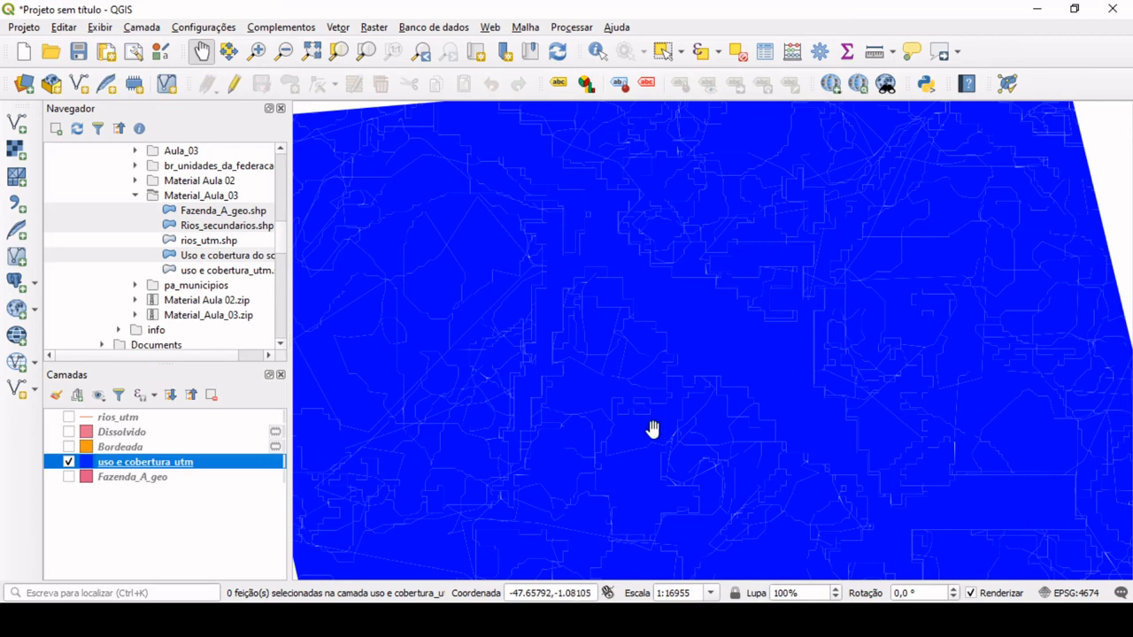
{"action": "scroll", "coordinate": [659, 430], "scroll_direction": "down", "scroll_amount": 2}
{"action": "left_click_drag", "start_coordinate": [682, 437], "coordinate": [659, 337]}
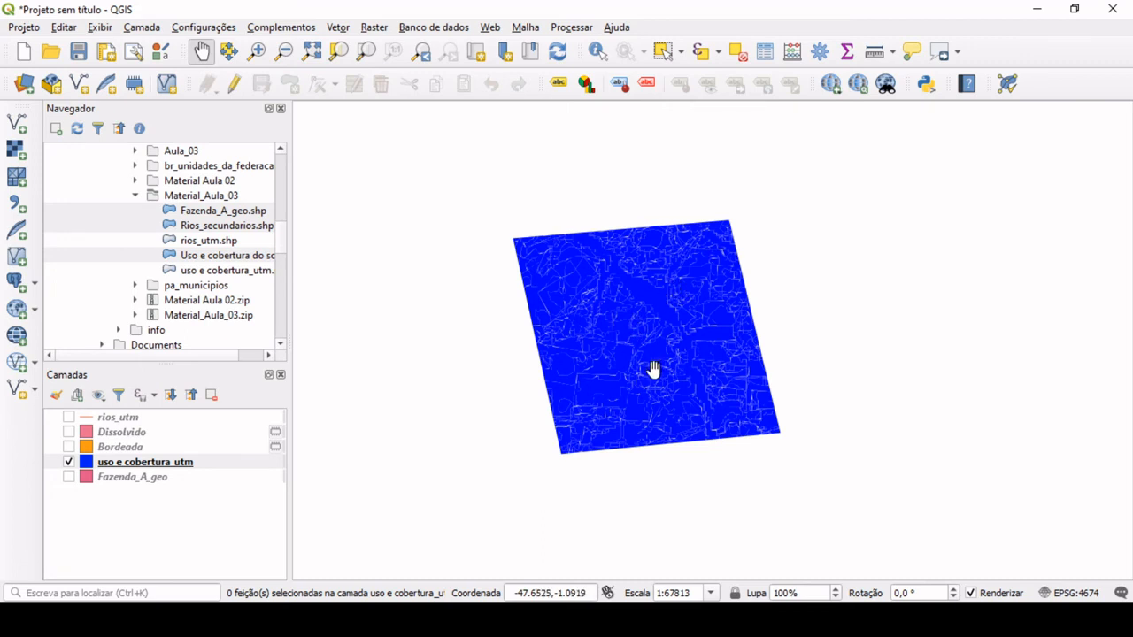
{"action": "left_click", "coordinate": [198, 462]}
{"action": "double_click", "coordinate": [198, 462]}
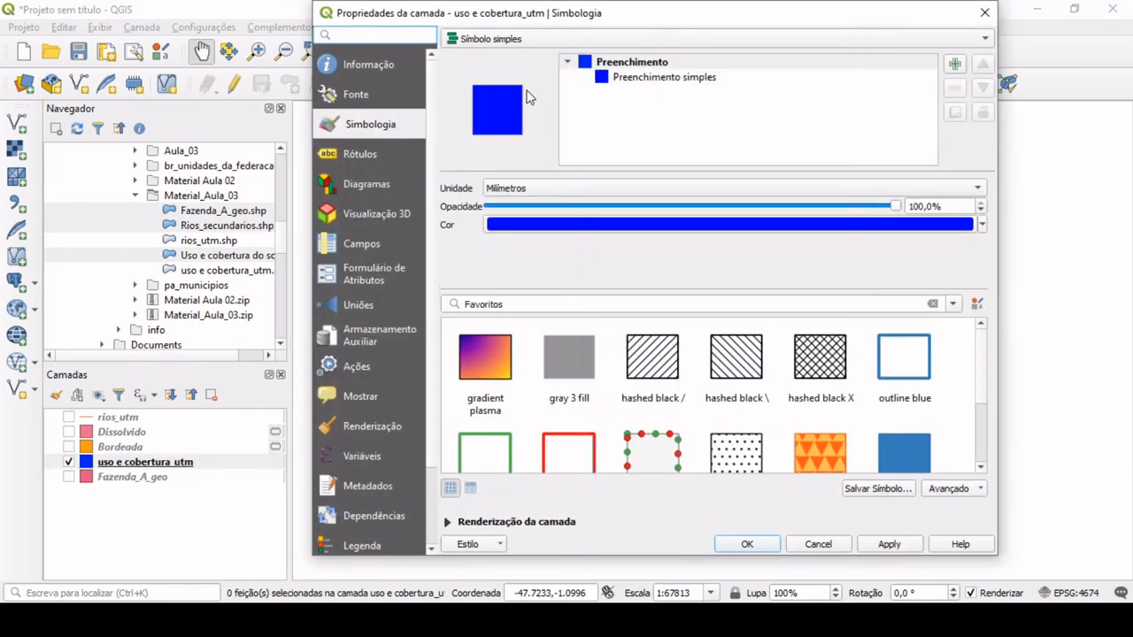
- Change the symbology of uso e cobertura_utm to Categorizado, using the tc_2014 field as the value
{"action": "left_click", "coordinate": [535, 39]}
{"action": "left_click", "coordinate": [534, 56]}
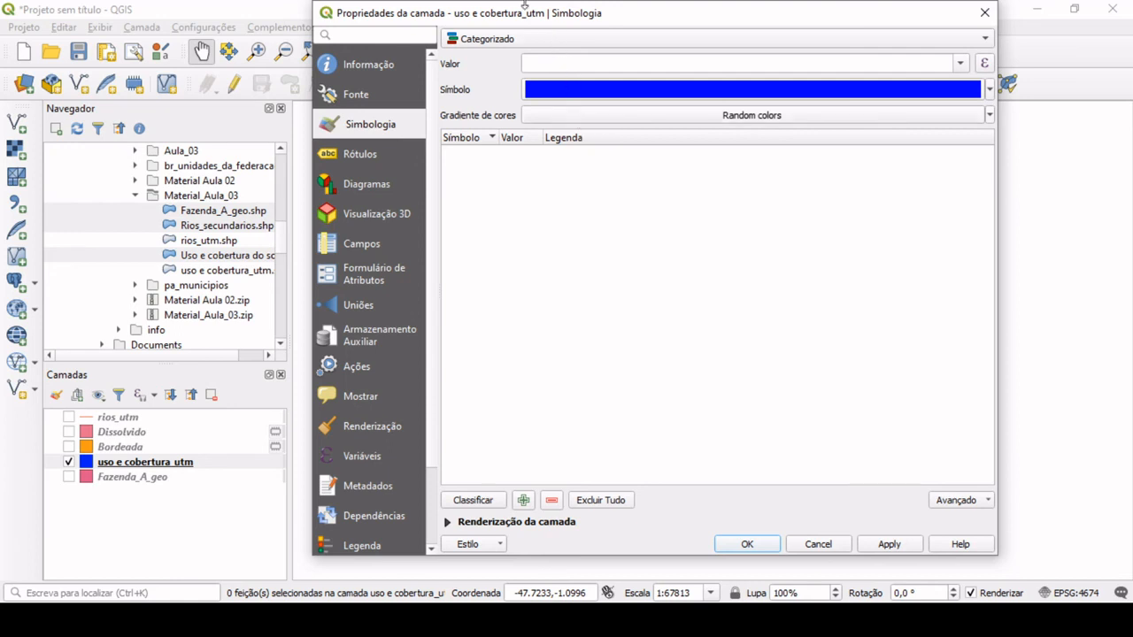
{"action": "left_click", "coordinate": [958, 65]}
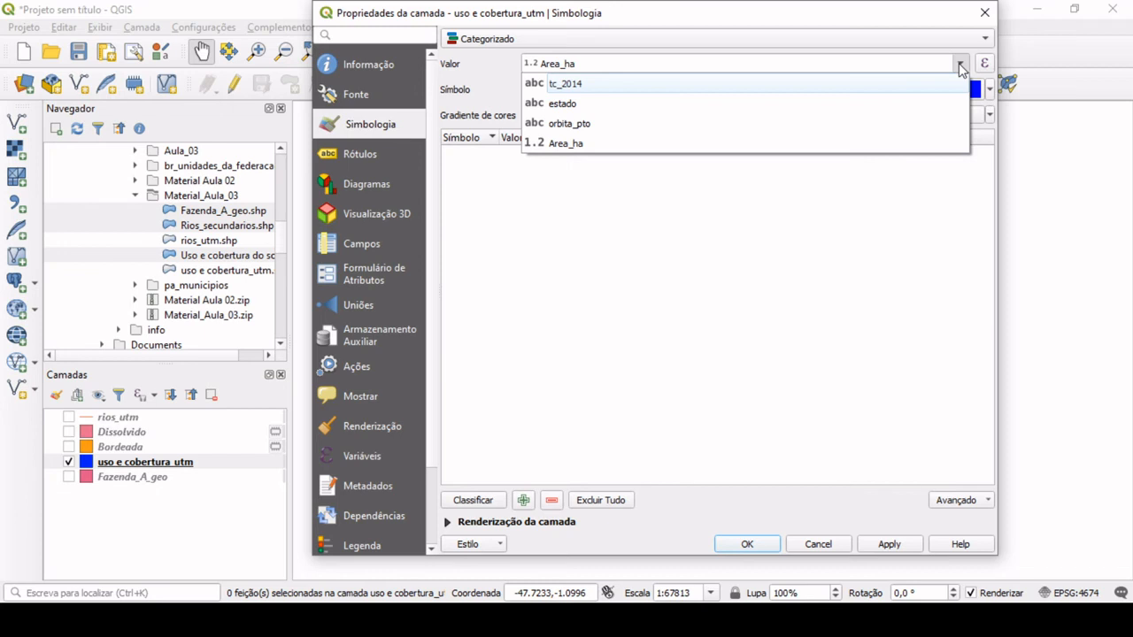
{"action": "left_click", "coordinate": [593, 84]}
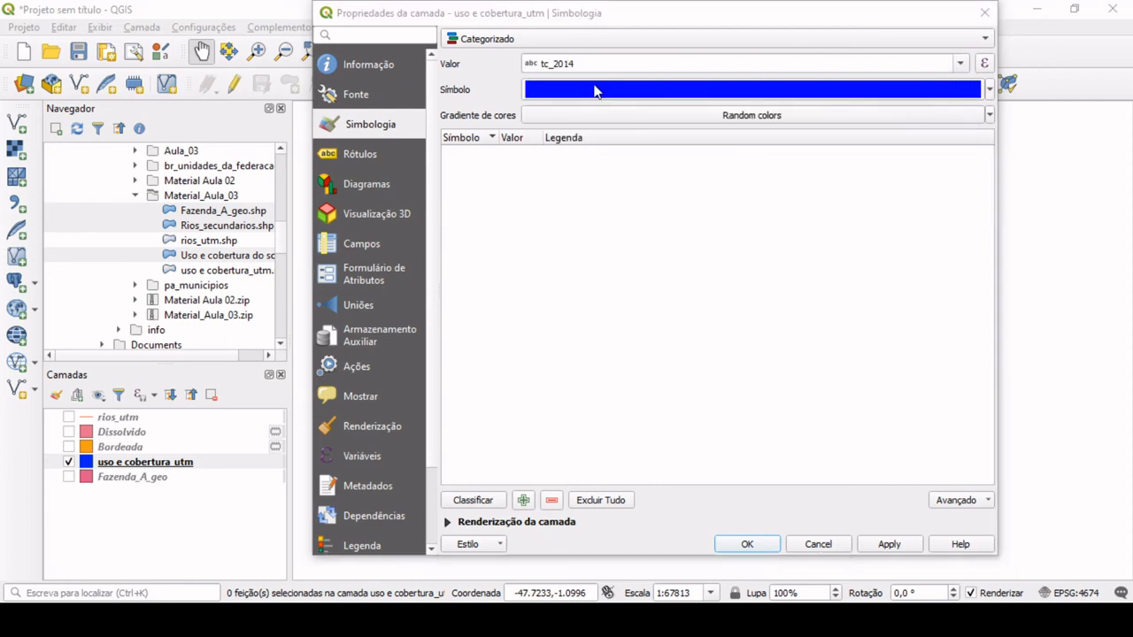
{"action": "left_click", "coordinate": [597, 90]}
{"action": "left_click", "coordinate": [828, 43]}
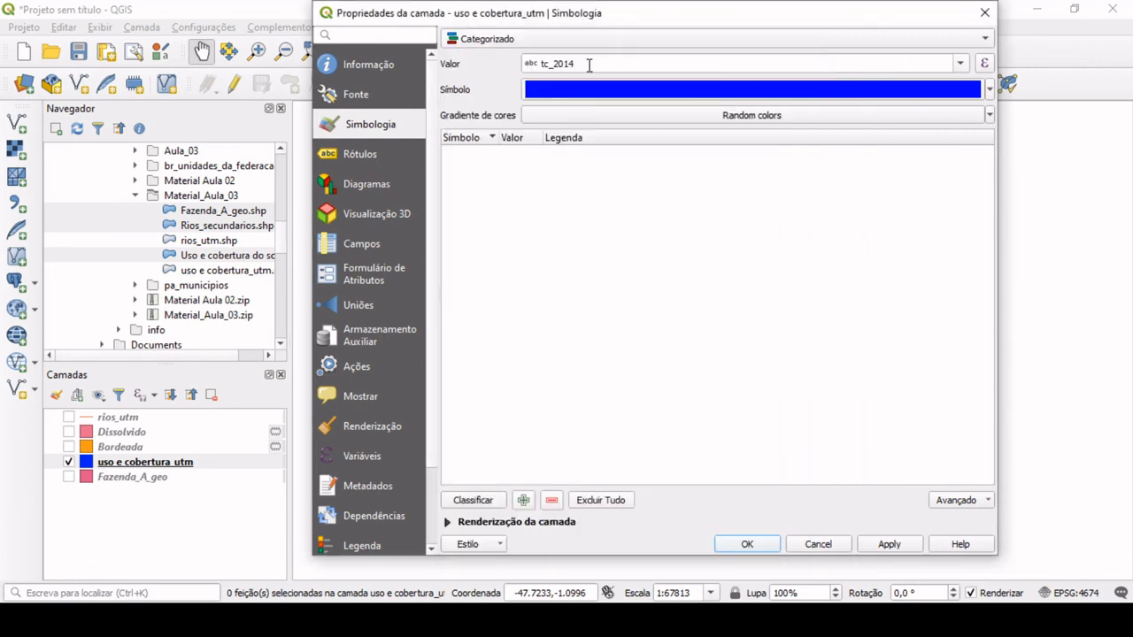
- Classify the layer into its tc_2014 categories, widen the Valor column to read them, and accept the properties
{"action": "left_click", "coordinate": [474, 500]}
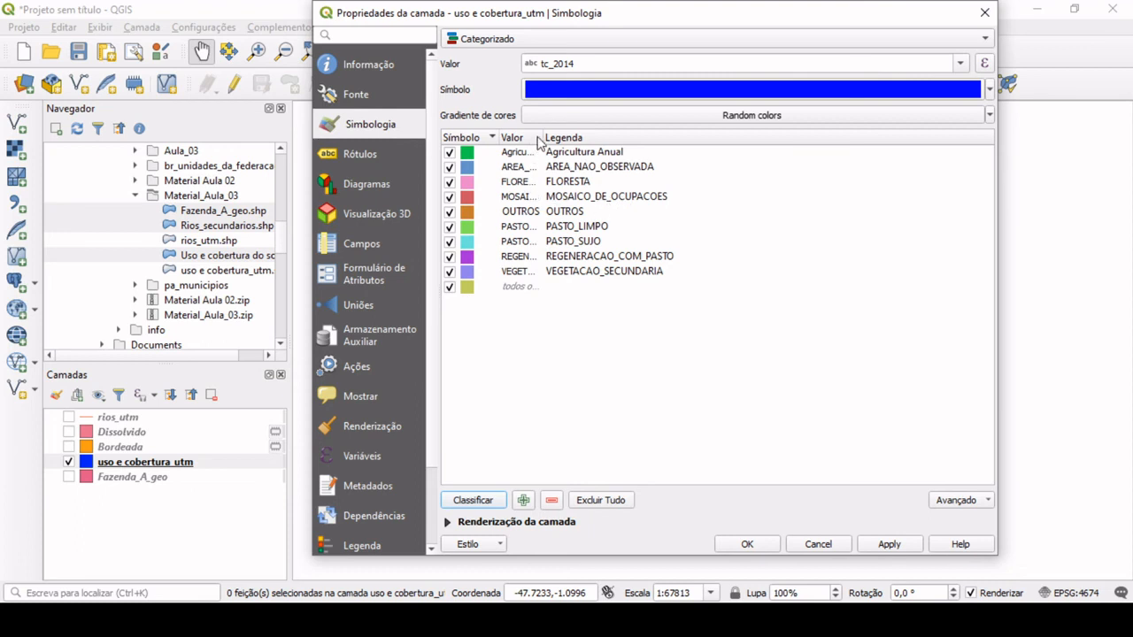
{"action": "left_click_drag", "start_coordinate": [539, 139], "coordinate": [675, 137]}
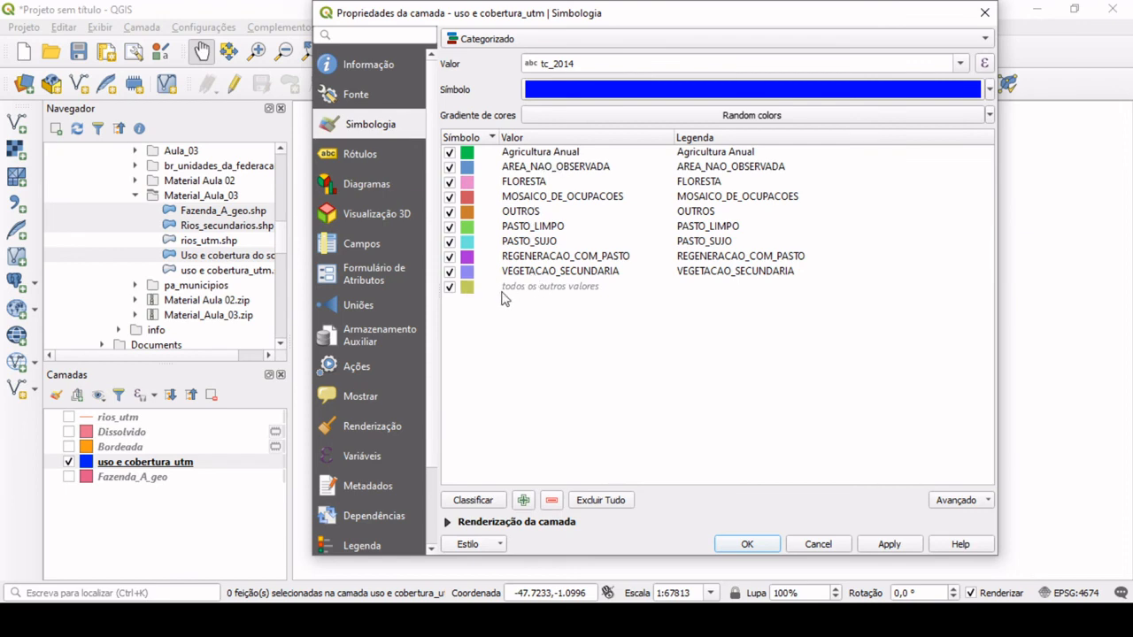
{"action": "left_click", "coordinate": [759, 545]}
{"action": "scroll", "coordinate": [631, 327], "scroll_direction": "up", "scroll_amount": 3}
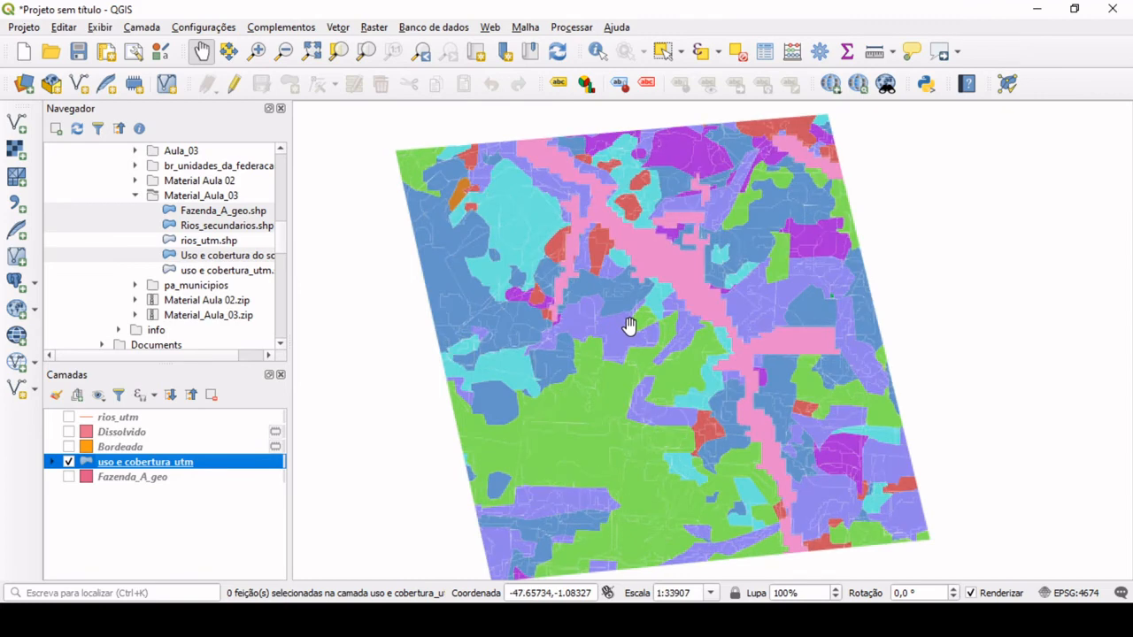
{"action": "scroll", "coordinate": [631, 257], "scroll_direction": "down", "scroll_amount": 2}
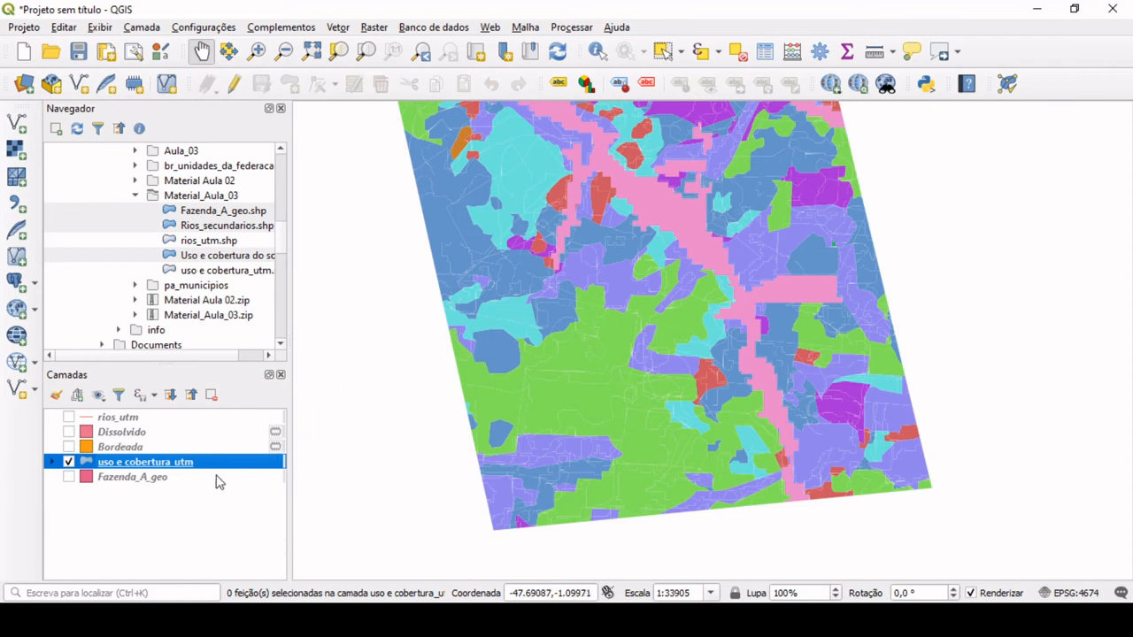
- Reopen the layer's symbology and try a stroke width of 0,4 mm in the settings of the categories' common symbol
{"action": "mouse_move", "coordinate": [198, 469]}
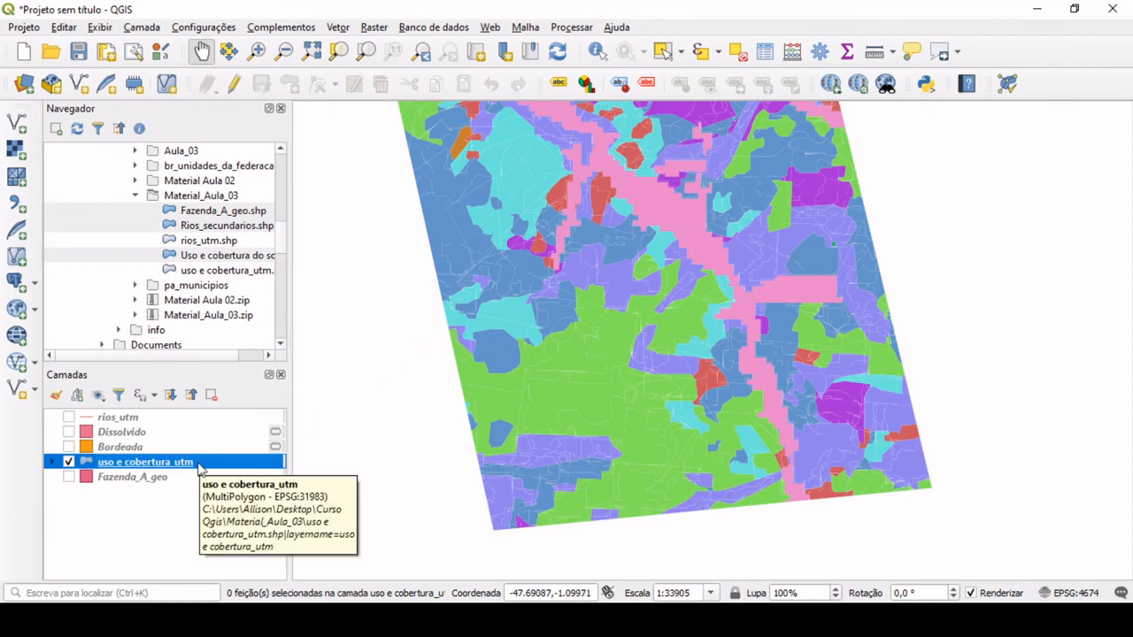
{"action": "double_click", "coordinate": [199, 469]}
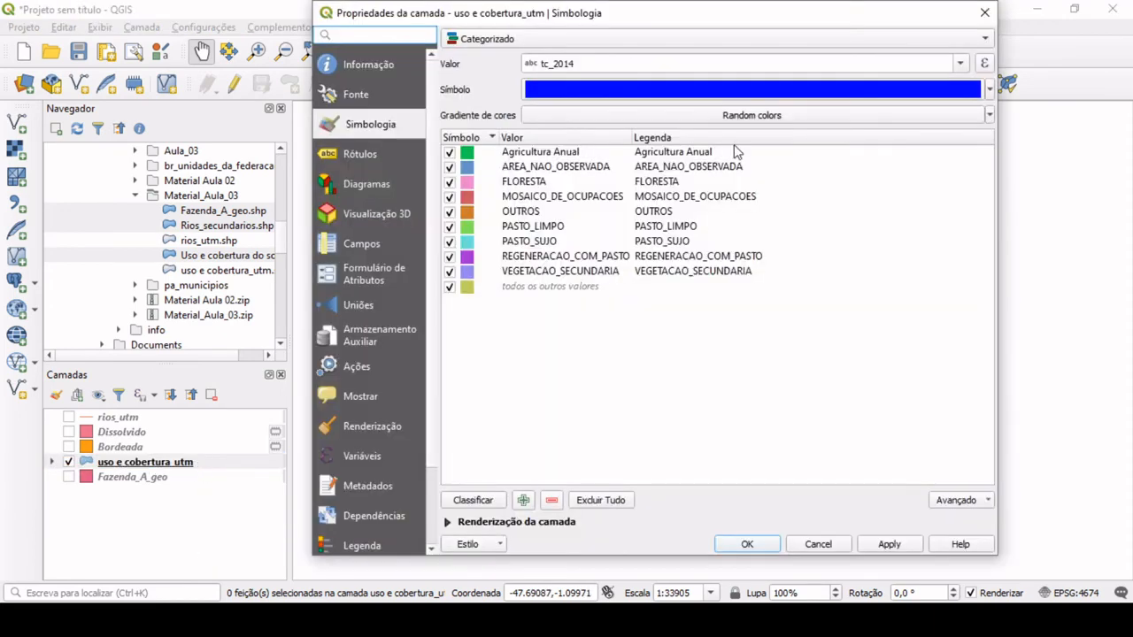
{"action": "left_click", "coordinate": [989, 89]}
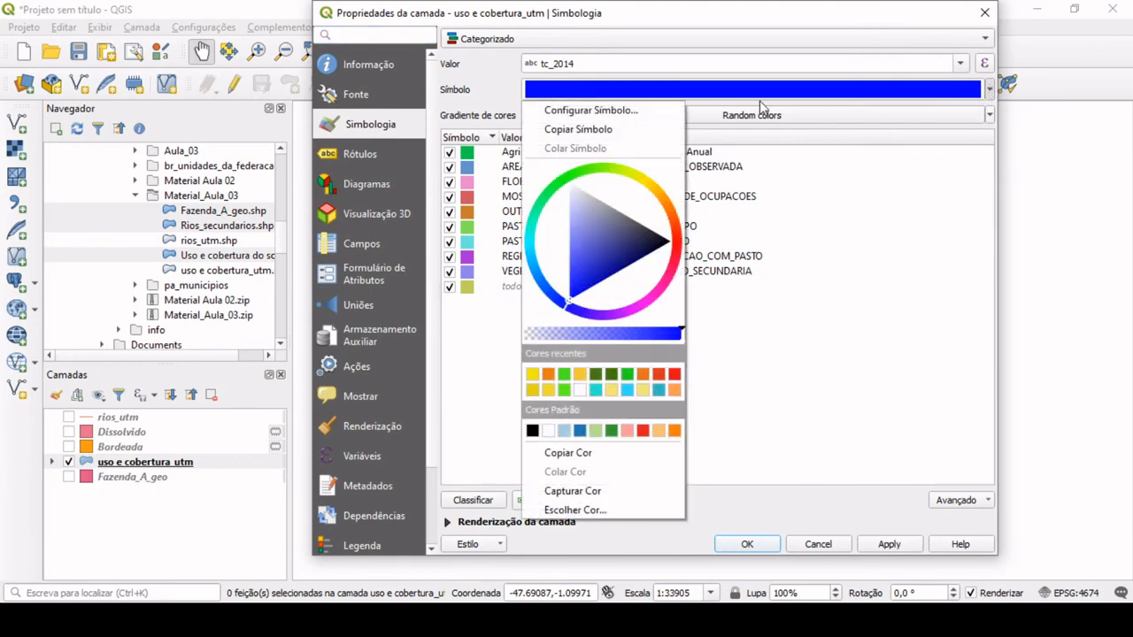
{"action": "left_click", "coordinate": [620, 111]}
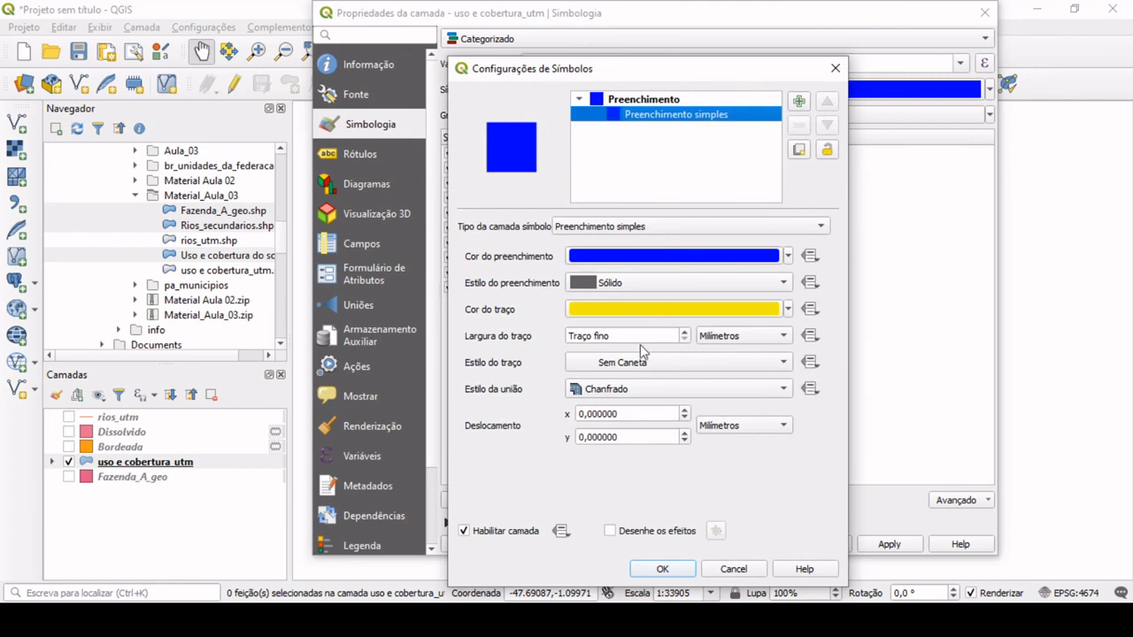
{"action": "left_click", "coordinate": [685, 333]}
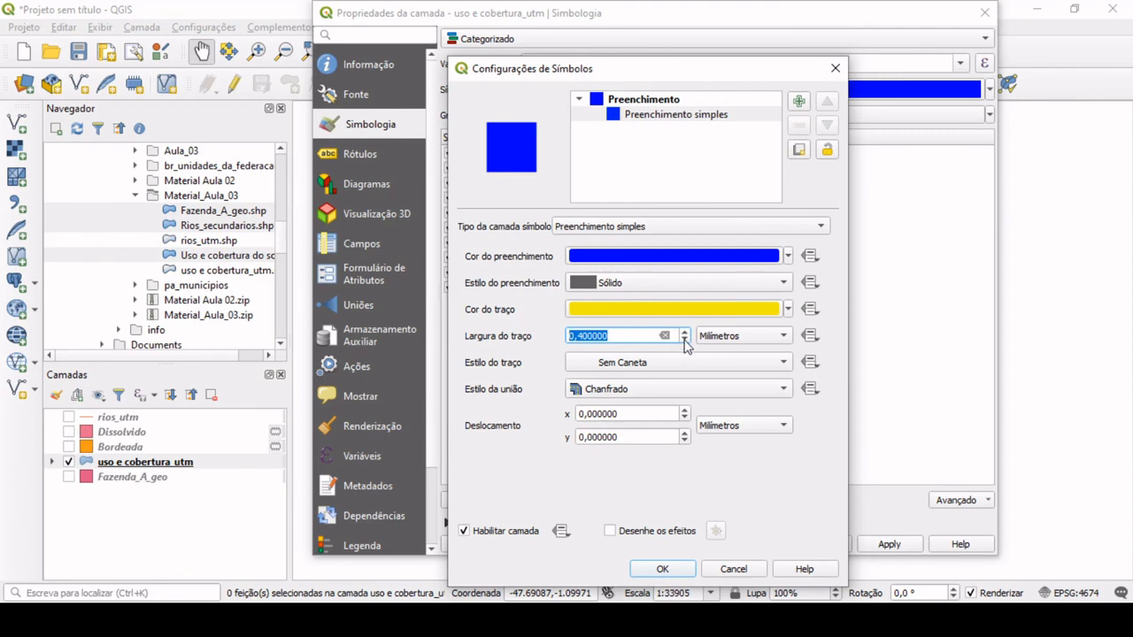
{"action": "left_click", "coordinate": [678, 311]}
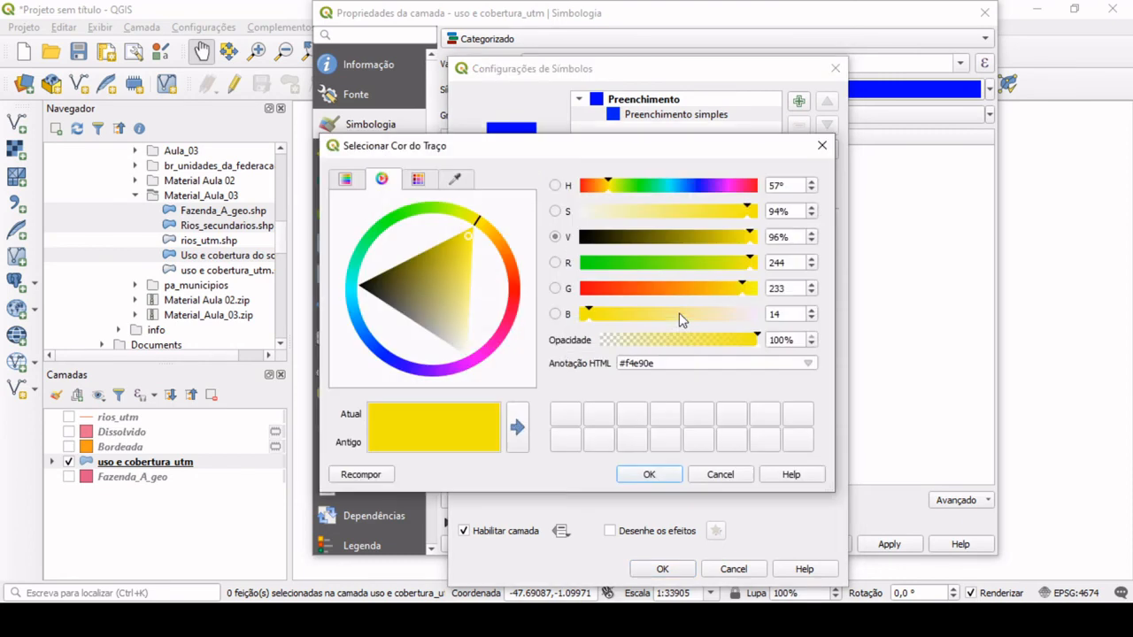
{"action": "left_click", "coordinate": [719, 474]}
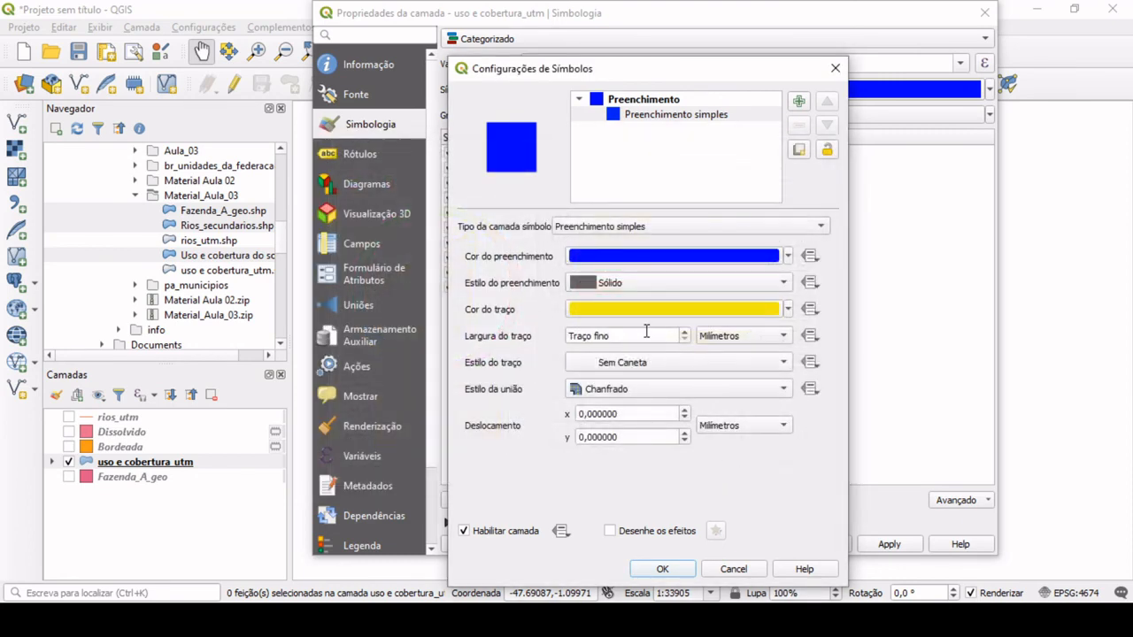
- Try clearing the symbol's stroke width, close the layer properties, and inspect the polygon boundaries on the map
{"action": "left_click", "coordinate": [672, 340]}
{"action": "key", "text": "BackSpace"}
{"action": "key", "text": "BackSpace"}
{"action": "key", "text": "BackSpace"}
{"action": "key", "text": "BackSpace"}
{"action": "key", "text": "BackSpace"}
{"action": "key", "text": "BackSpace"}
{"action": "key", "text": "BackSpace"}
{"action": "key", "text": "BackSpace"}
{"action": "key", "text": "BackSpace"}
{"action": "key", "text": "BackSpace"}
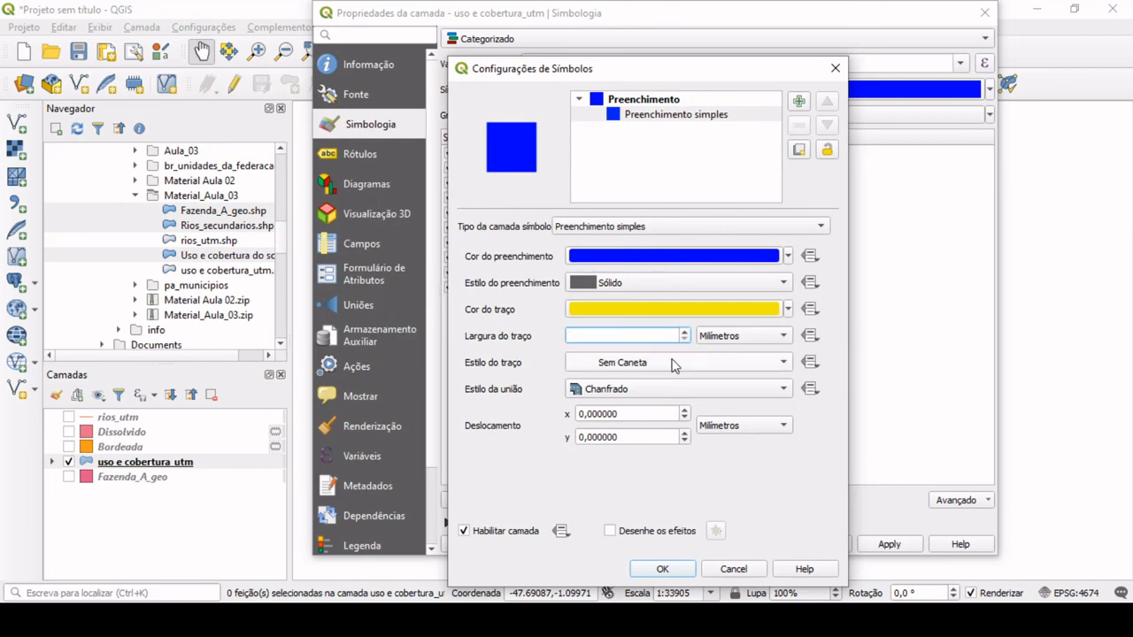
{"action": "key", "text": "Return"}
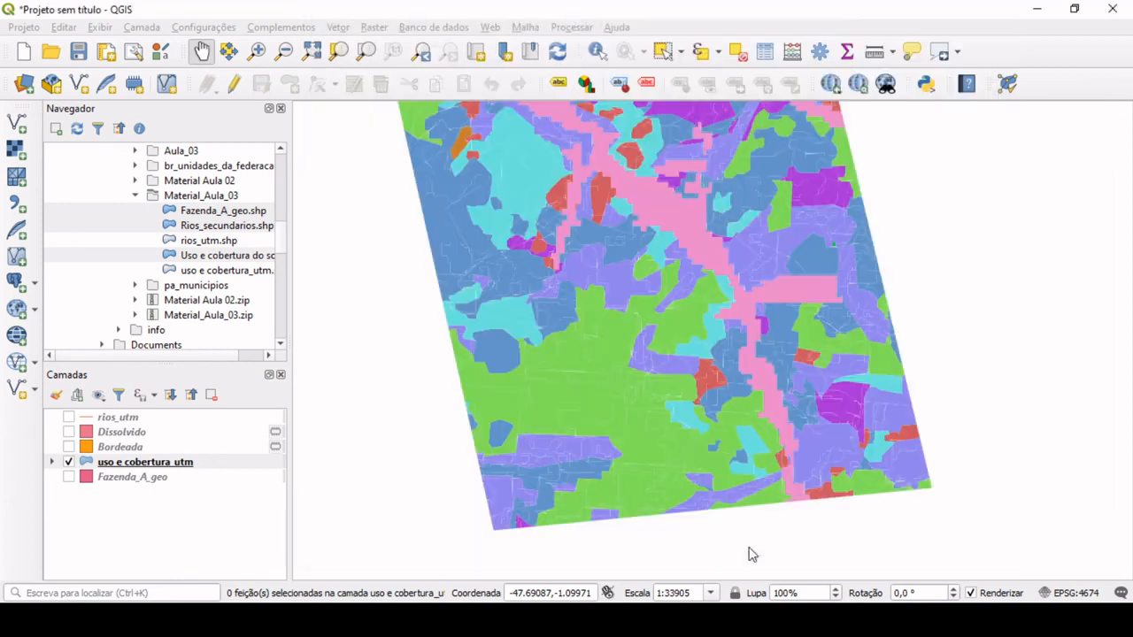
{"action": "left_click", "coordinate": [795, 546]}
{"action": "scroll", "coordinate": [524, 250], "scroll_direction": "up", "scroll_amount": 3}
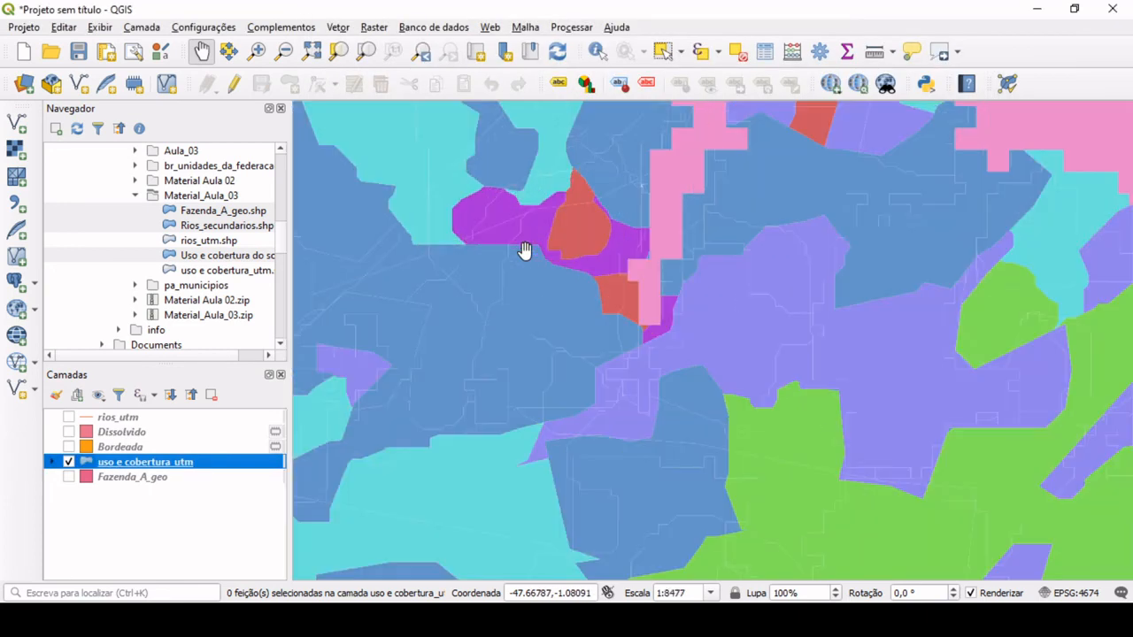
{"action": "scroll", "coordinate": [511, 227], "scroll_direction": "up", "scroll_amount": 2}
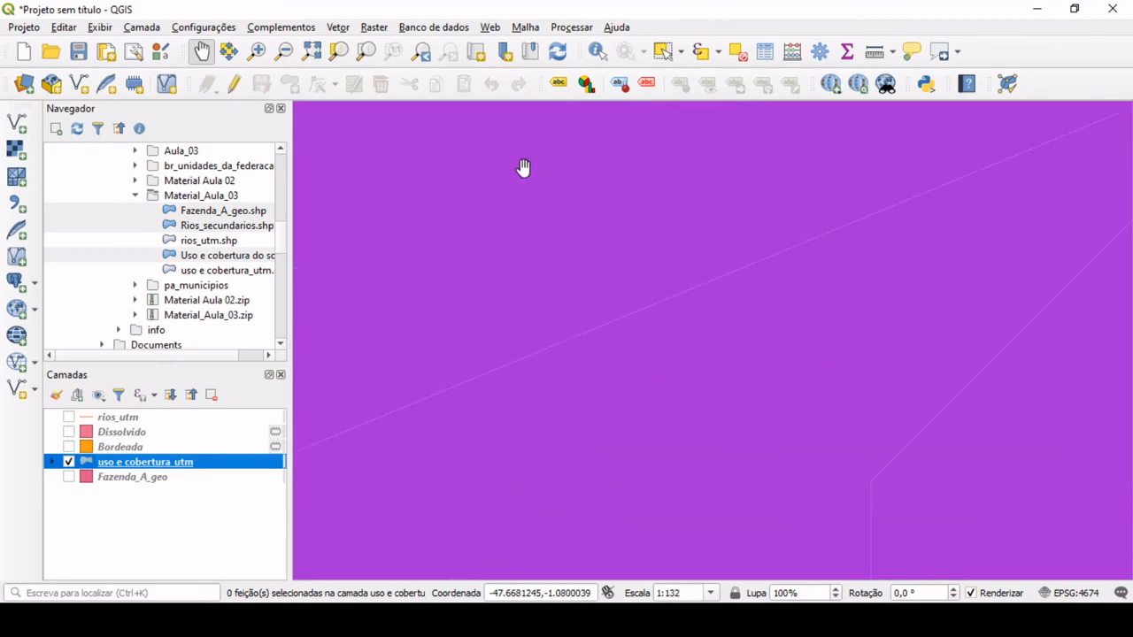
{"action": "scroll", "coordinate": [573, 239], "scroll_direction": "down", "scroll_amount": 7}
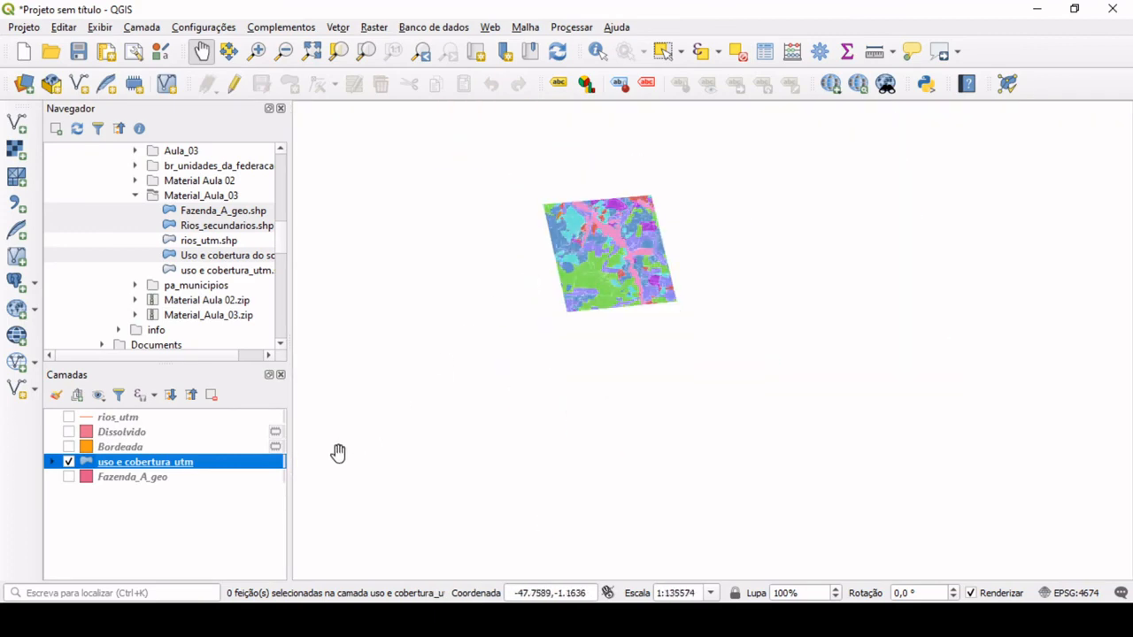
- Apply the RdYlBu colour ramp to the categories of uso e cobertura_utm and accept the properties
{"action": "double_click", "coordinate": [239, 462]}
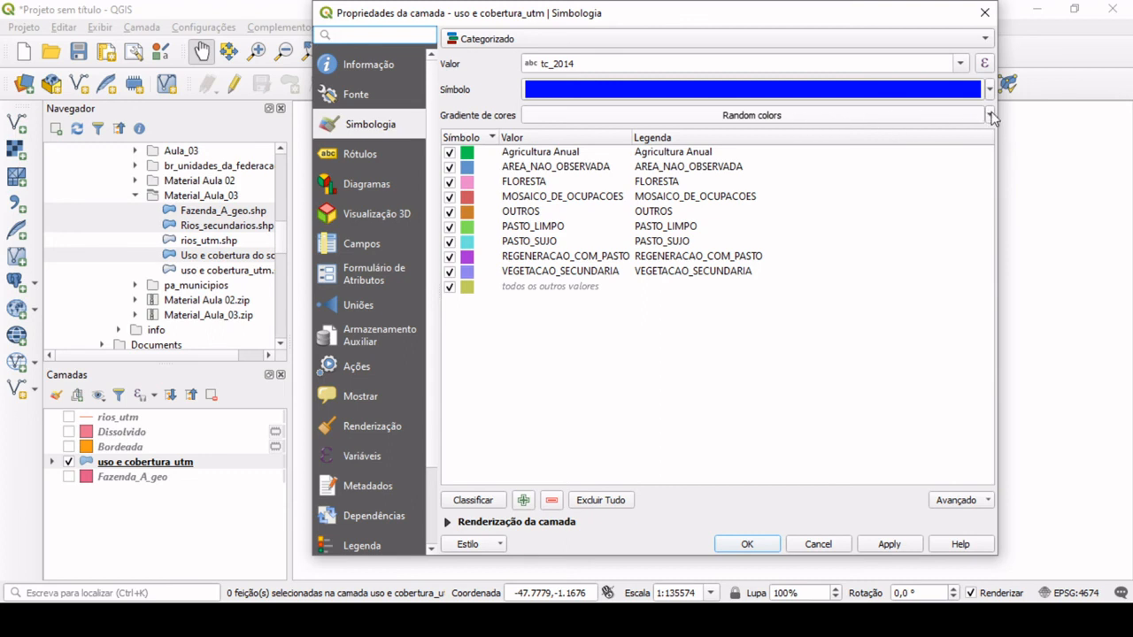
{"action": "left_click", "coordinate": [991, 116]}
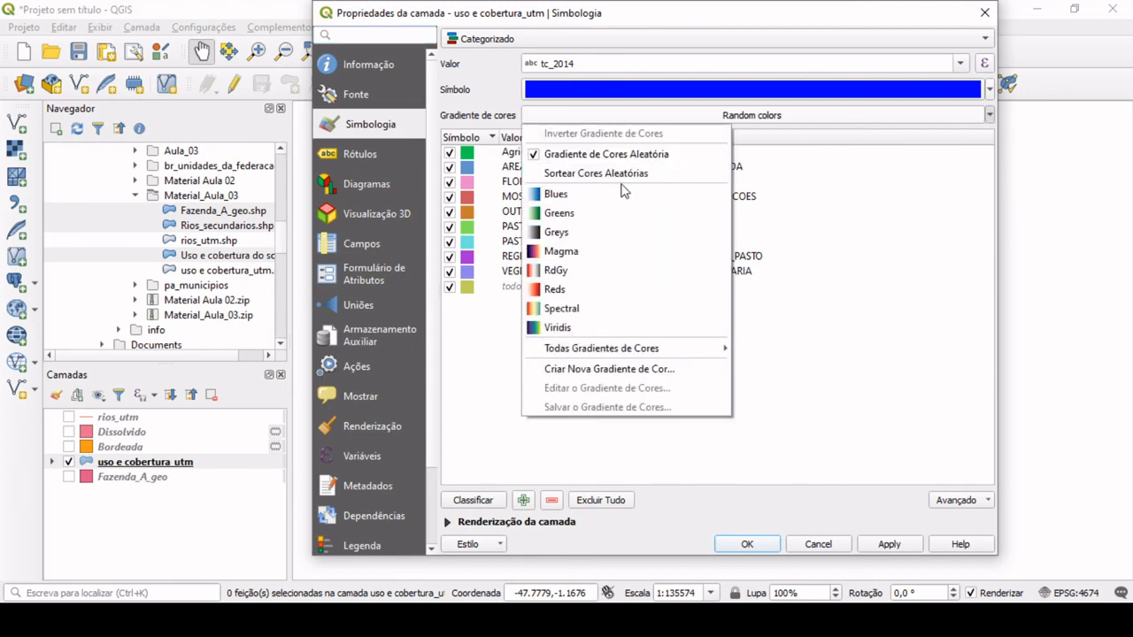
{"action": "mouse_move", "coordinate": [613, 351]}
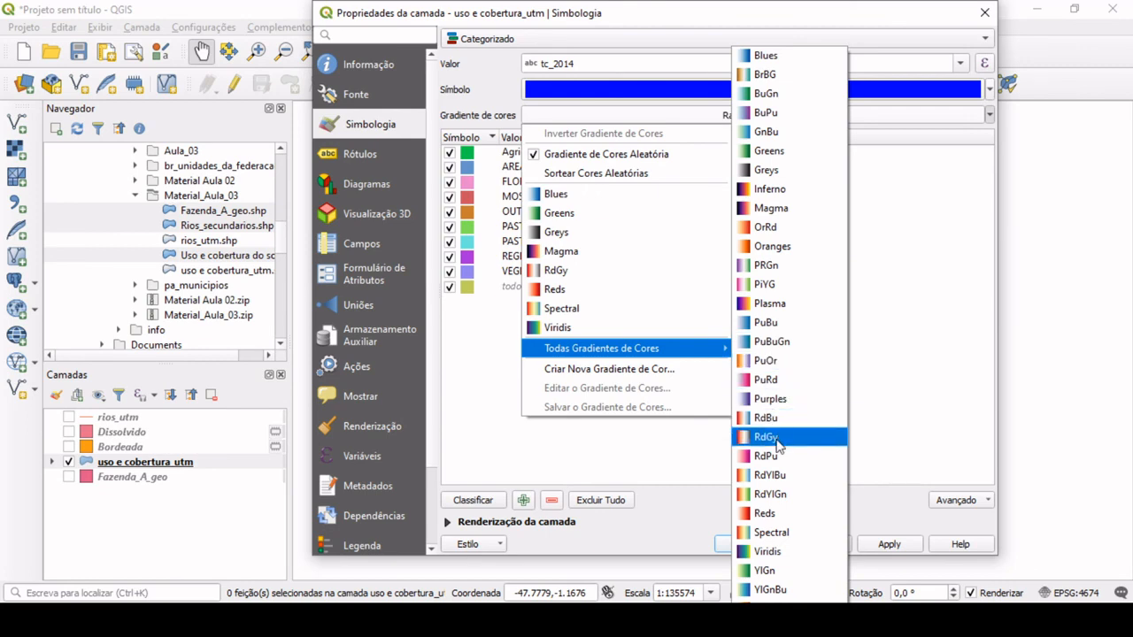
{"action": "left_click", "coordinate": [769, 475]}
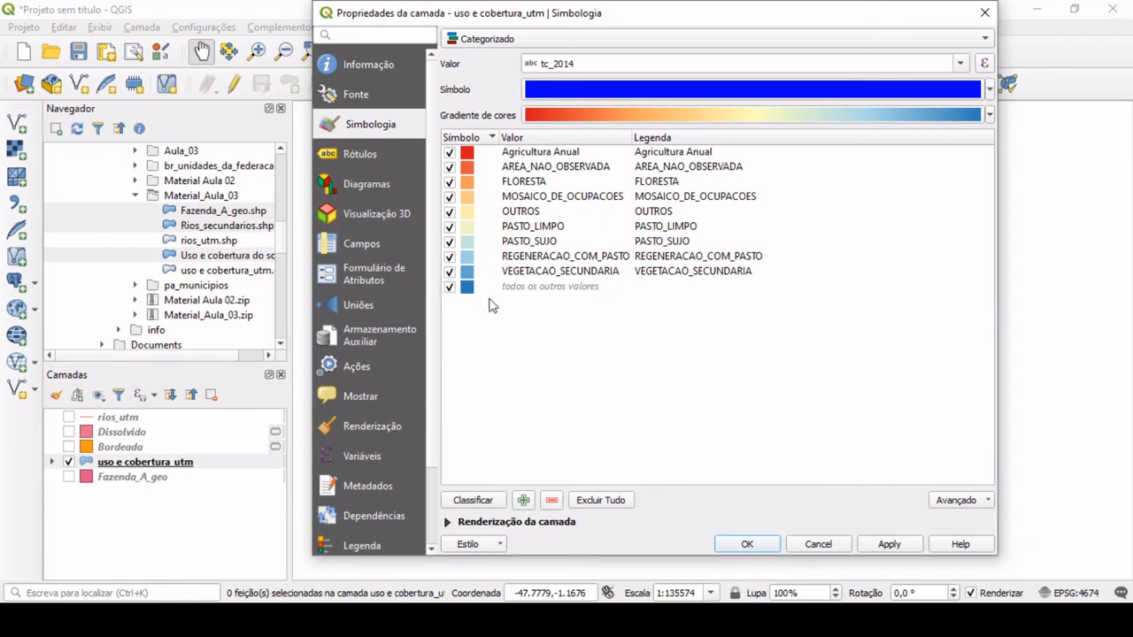
{"action": "left_click", "coordinate": [887, 544]}
{"action": "left_click", "coordinate": [747, 543]}
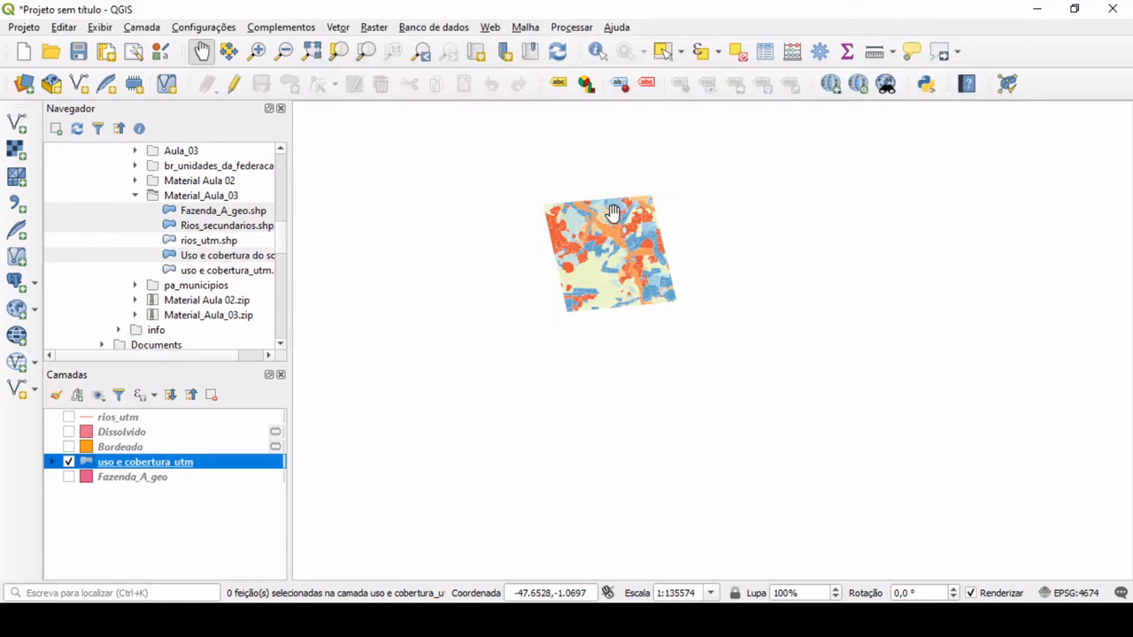
- Switch off the category for all other values (todos os outros valores) in the layer's symbology and accept
{"action": "scroll", "coordinate": [638, 279], "scroll_direction": "up", "scroll_amount": 2}
{"action": "scroll", "coordinate": [717, 346], "scroll_direction": "up", "scroll_amount": 3}
{"action": "scroll", "coordinate": [705, 356], "scroll_direction": "down", "scroll_amount": 3}
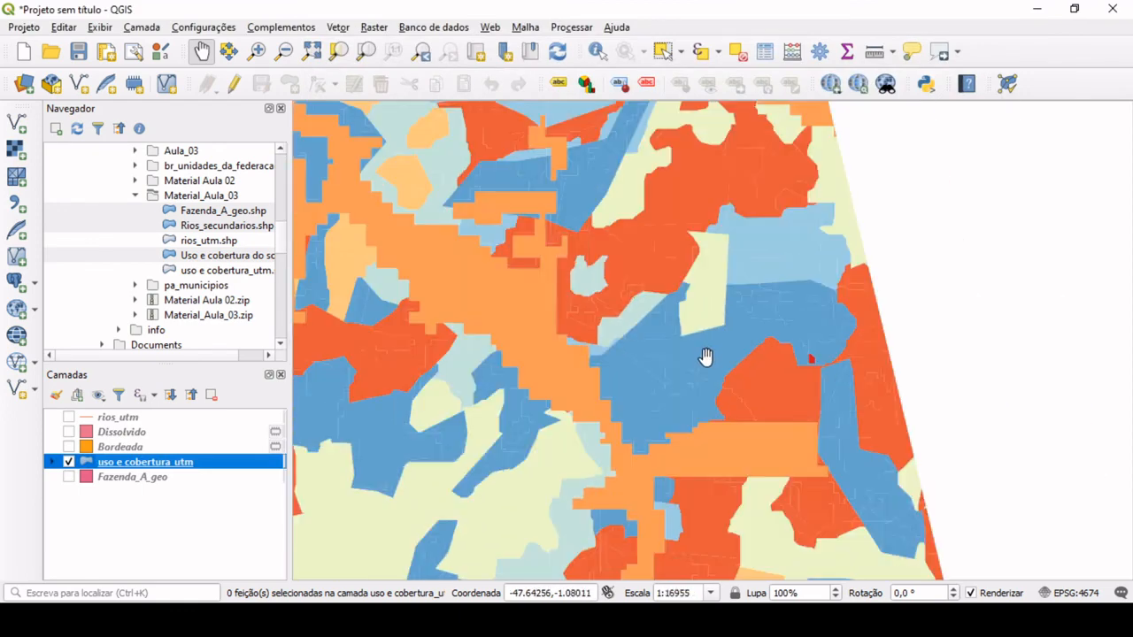
{"action": "scroll", "coordinate": [705, 355], "scroll_direction": "down", "scroll_amount": 1}
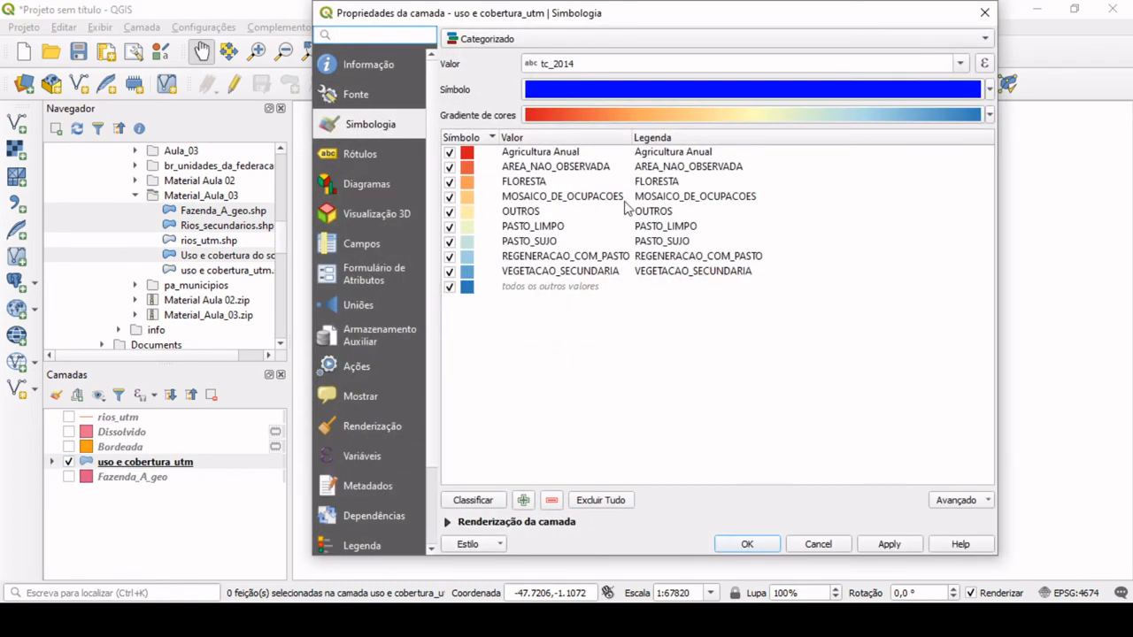
{"action": "left_click", "coordinate": [449, 288]}
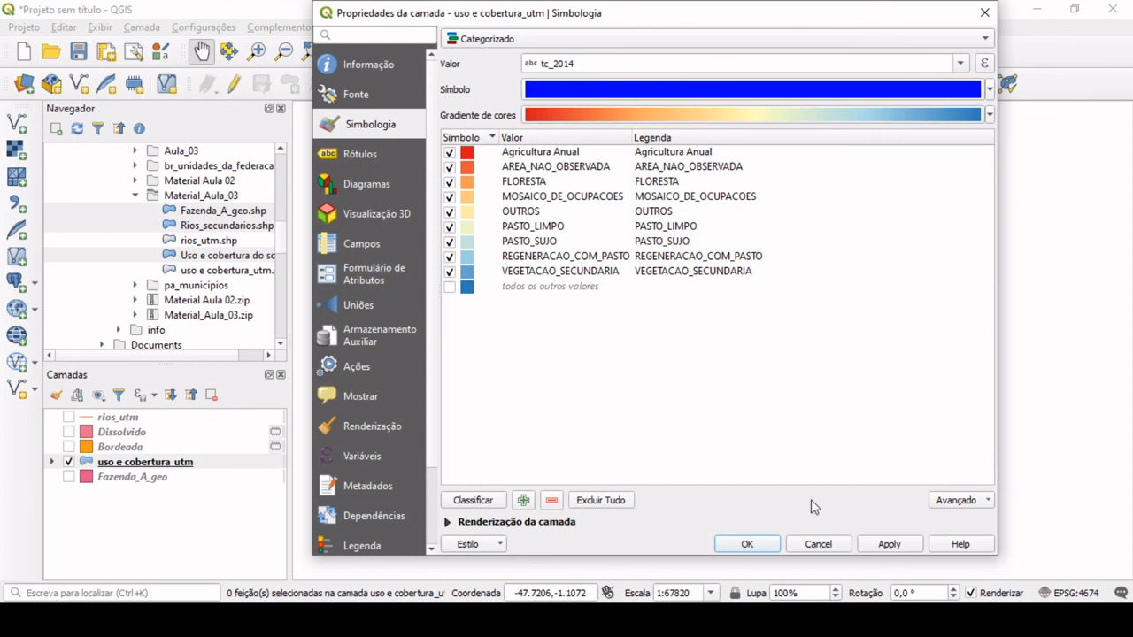
{"action": "left_click", "coordinate": [747, 545]}
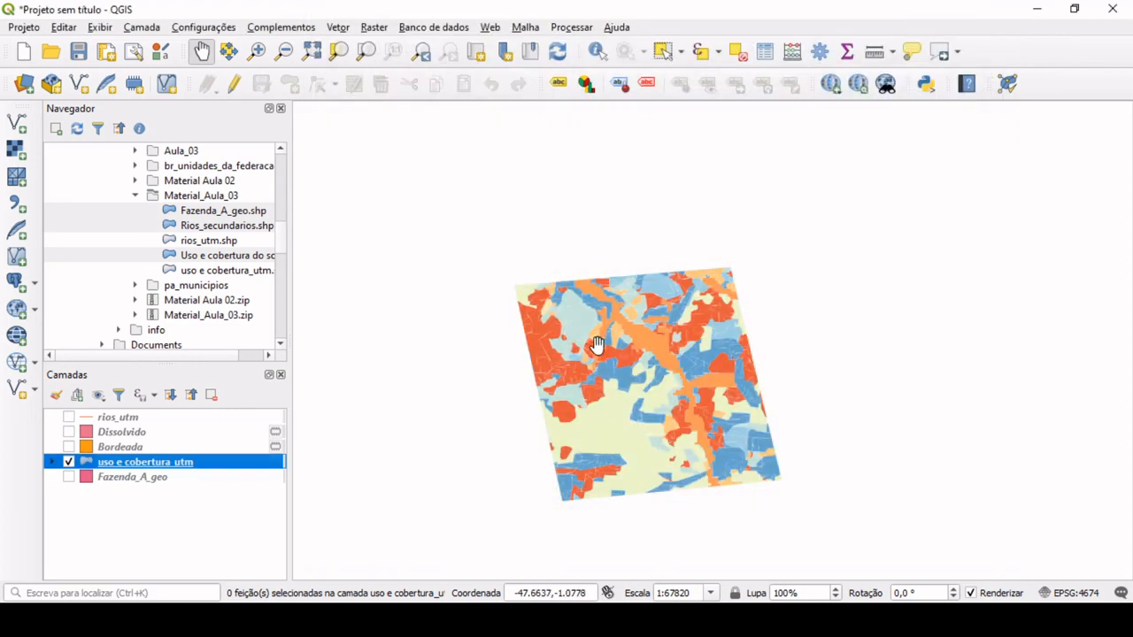
- Examine the categorized land-use polygons on the map, up close and in full
{"action": "scroll", "coordinate": [567, 330], "scroll_direction": "up", "scroll_amount": 2}
{"action": "scroll", "coordinate": [568, 330], "scroll_direction": "up", "scroll_amount": 1}
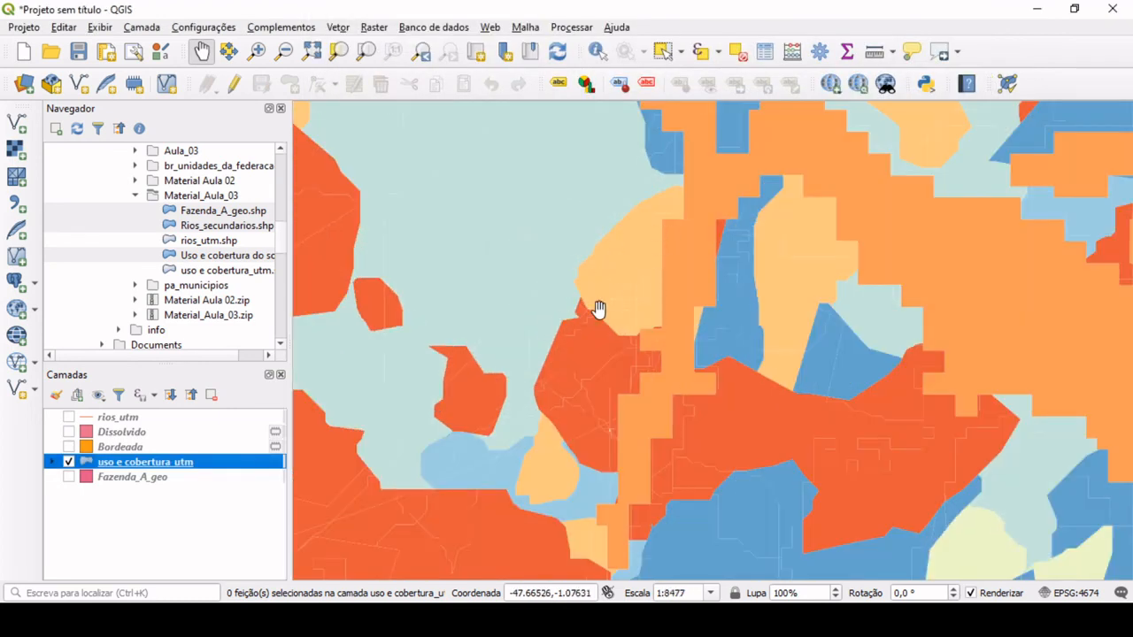
{"action": "scroll", "coordinate": [611, 305], "scroll_direction": "up", "scroll_amount": 2}
{"action": "scroll", "coordinate": [619, 300], "scroll_direction": "up", "scroll_amount": 1}
{"action": "scroll", "coordinate": [655, 266], "scroll_direction": "down", "scroll_amount": 5}
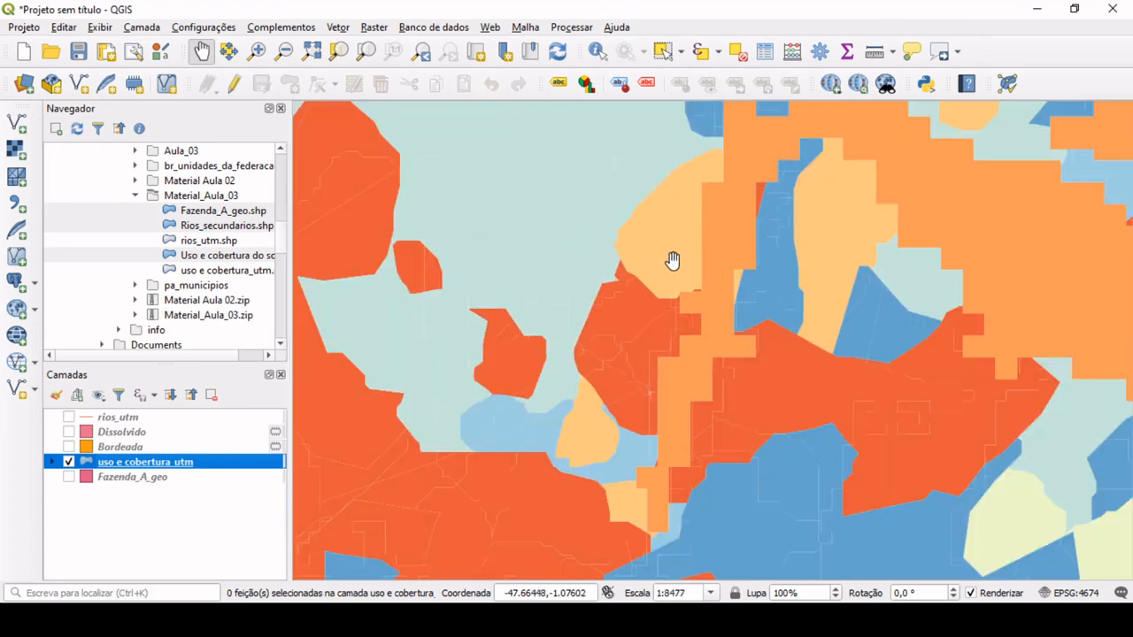
{"action": "scroll", "coordinate": [841, 276], "scroll_direction": "down", "scroll_amount": 1}
{"action": "left_click_drag", "start_coordinate": [840, 276], "coordinate": [653, 343]}
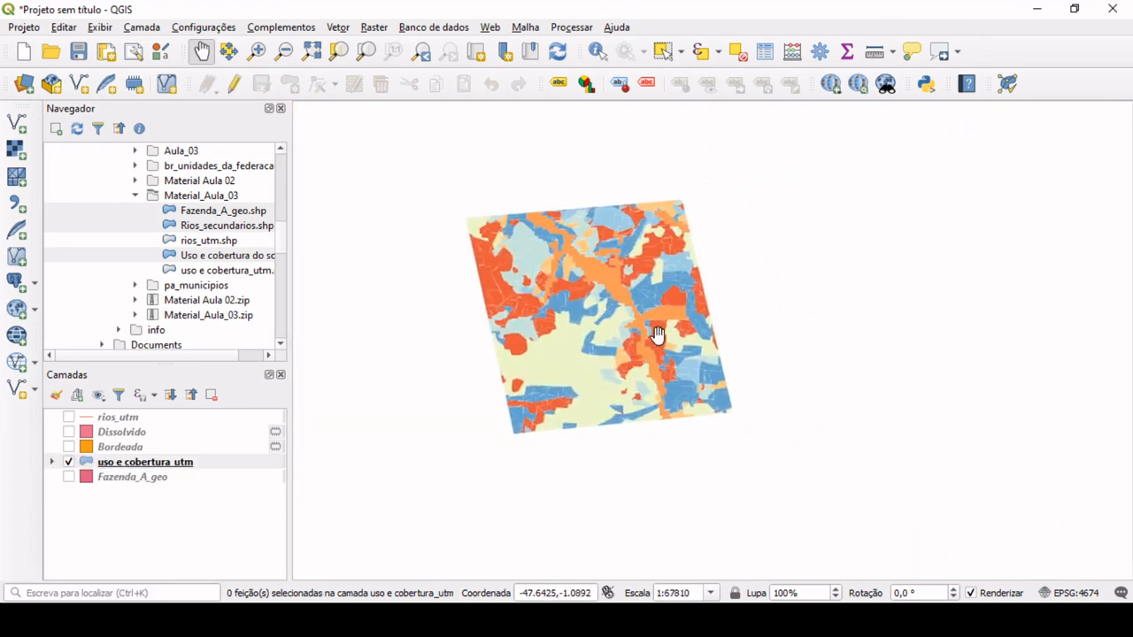
{"action": "scroll", "coordinate": [653, 343], "scroll_direction": "up", "scroll_amount": 1}
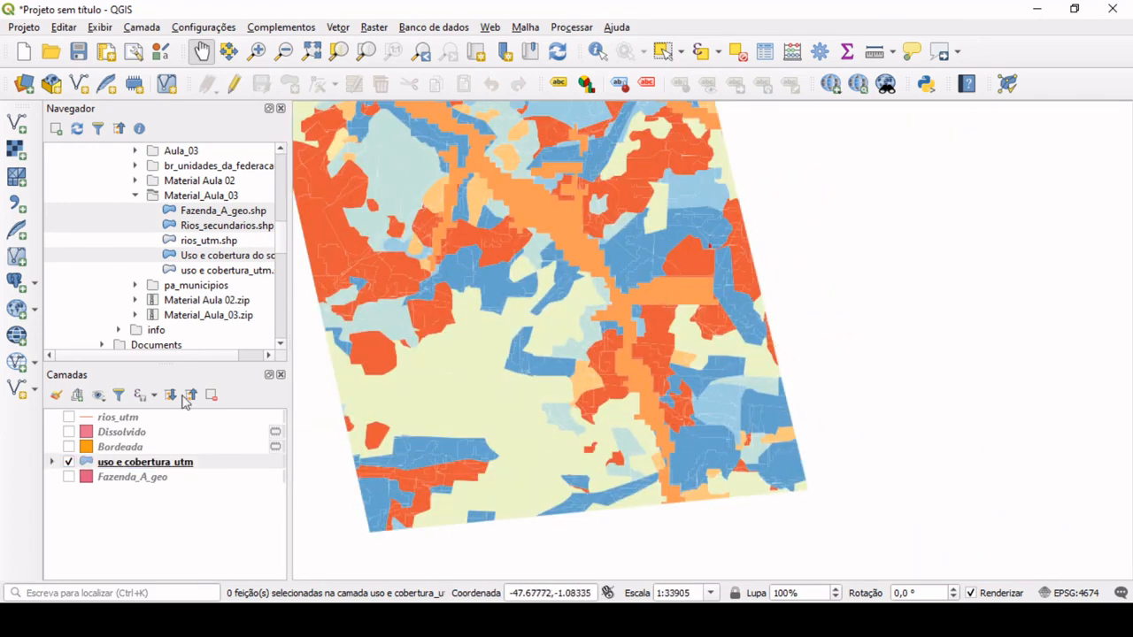
- Expand the legend of uso e cobertura_utm in the layer list and look through its classes
{"action": "left_click", "coordinate": [51, 462]}
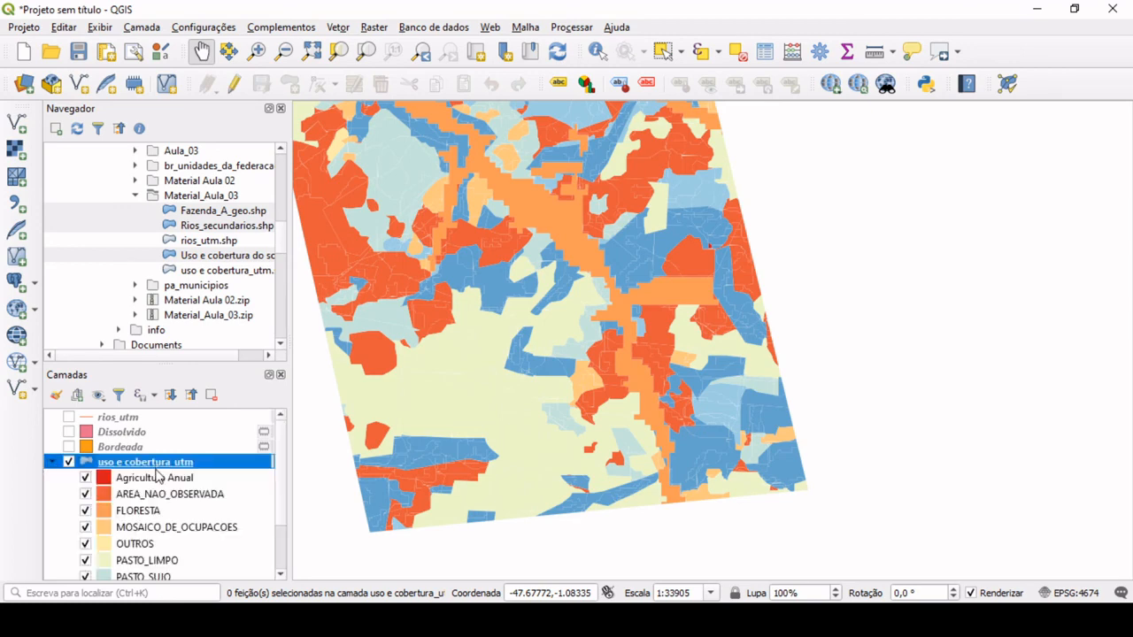
{"action": "scroll", "coordinate": [157, 482], "scroll_direction": "down", "scroll_amount": 1}
{"action": "scroll", "coordinate": [161, 482], "scroll_direction": "up", "scroll_amount": 1}
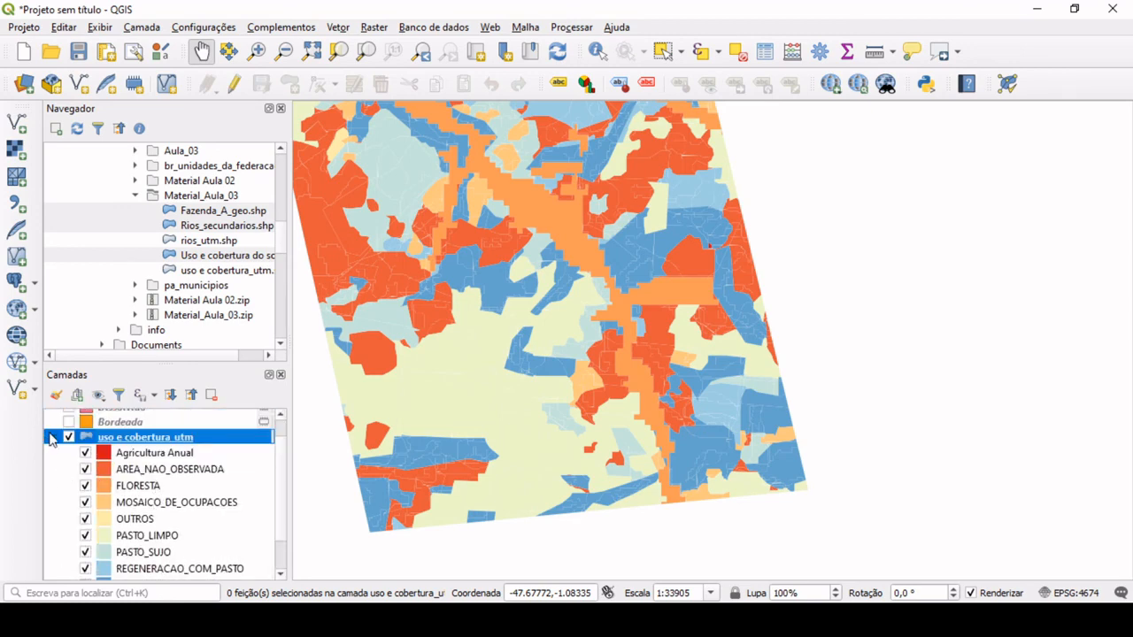
- Set the simple fill colour of the FLORESTA category in uso e cobertura_utm to dark green (#308e3c)
{"action": "left_click", "coordinate": [50, 437]}
{"action": "left_click", "coordinate": [51, 462]}
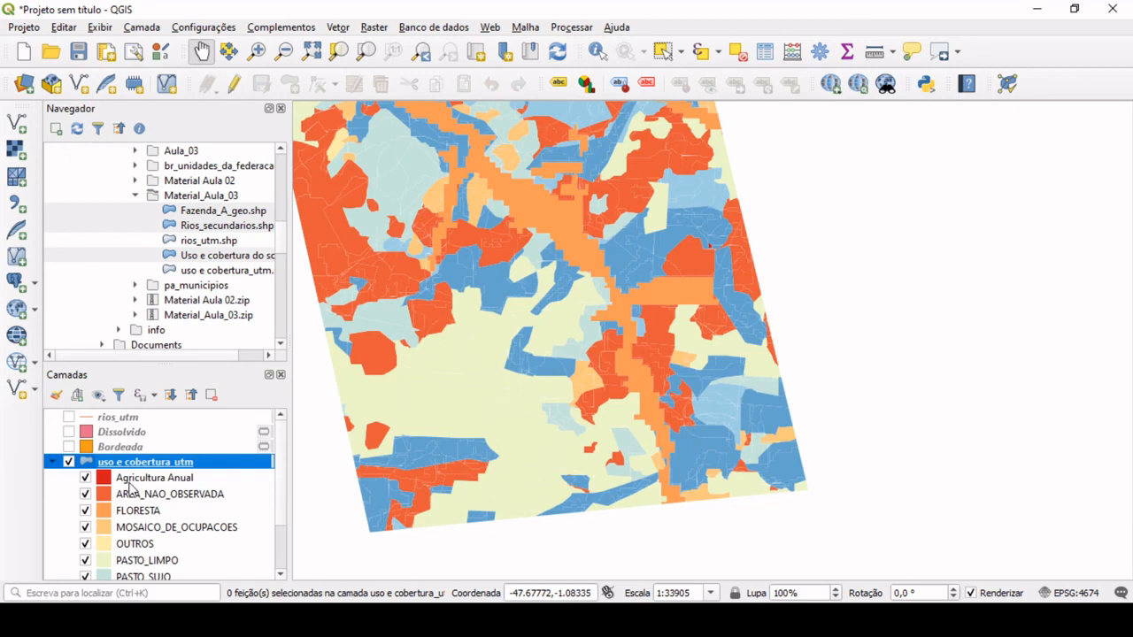
{"action": "scroll", "coordinate": [161, 501], "scroll_direction": "down", "scroll_amount": 1}
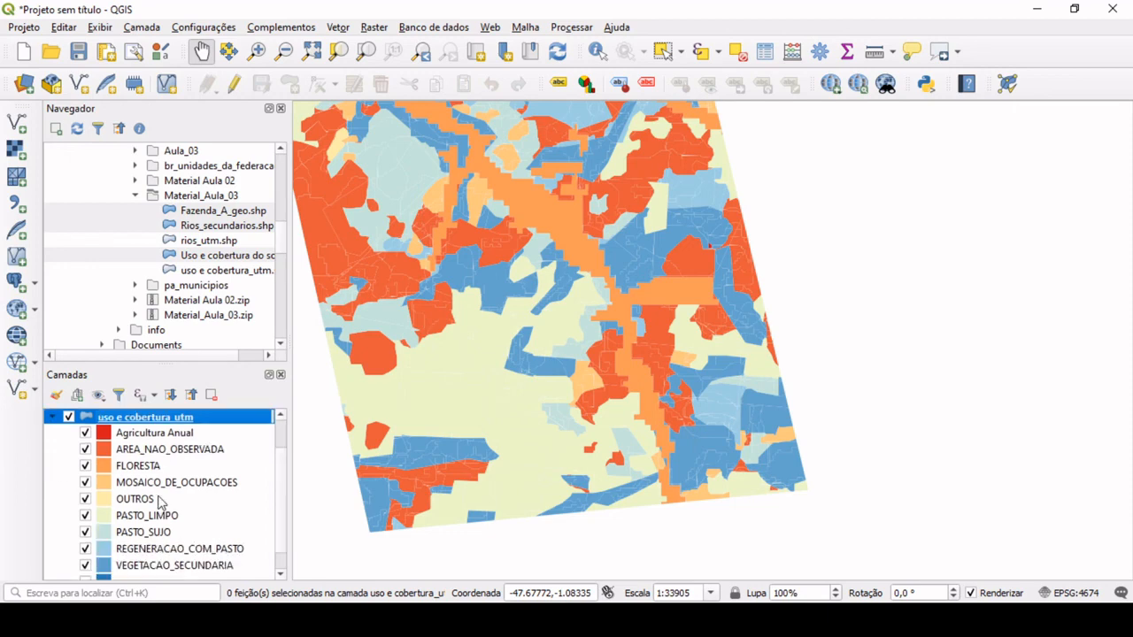
{"action": "double_click", "coordinate": [111, 466]}
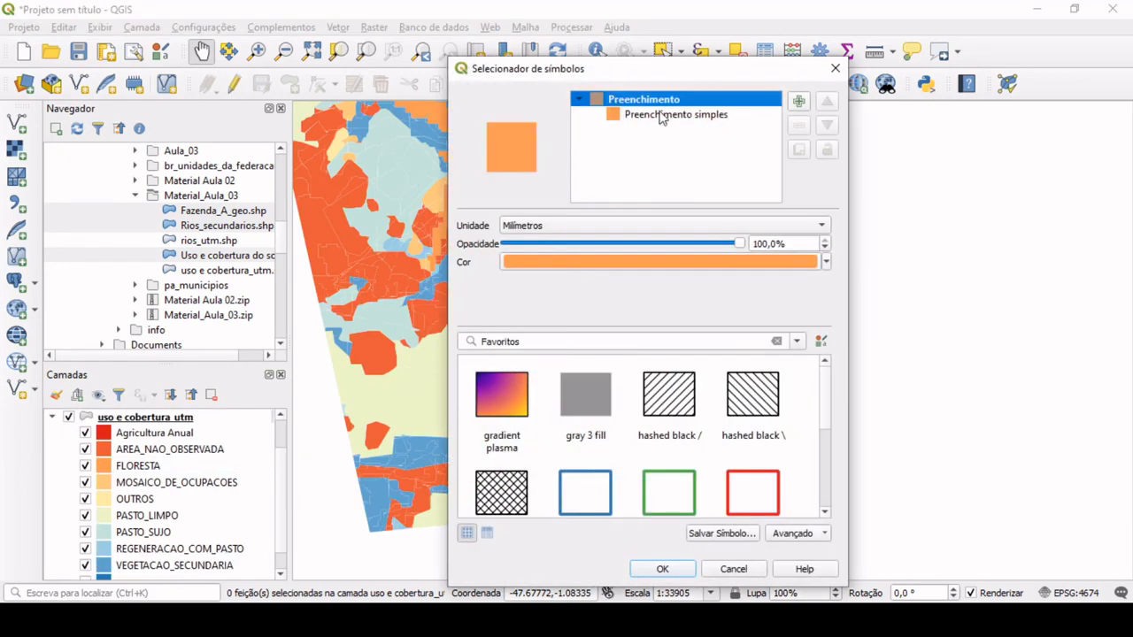
{"action": "left_click", "coordinate": [660, 115]}
{"action": "left_click", "coordinate": [642, 256]}
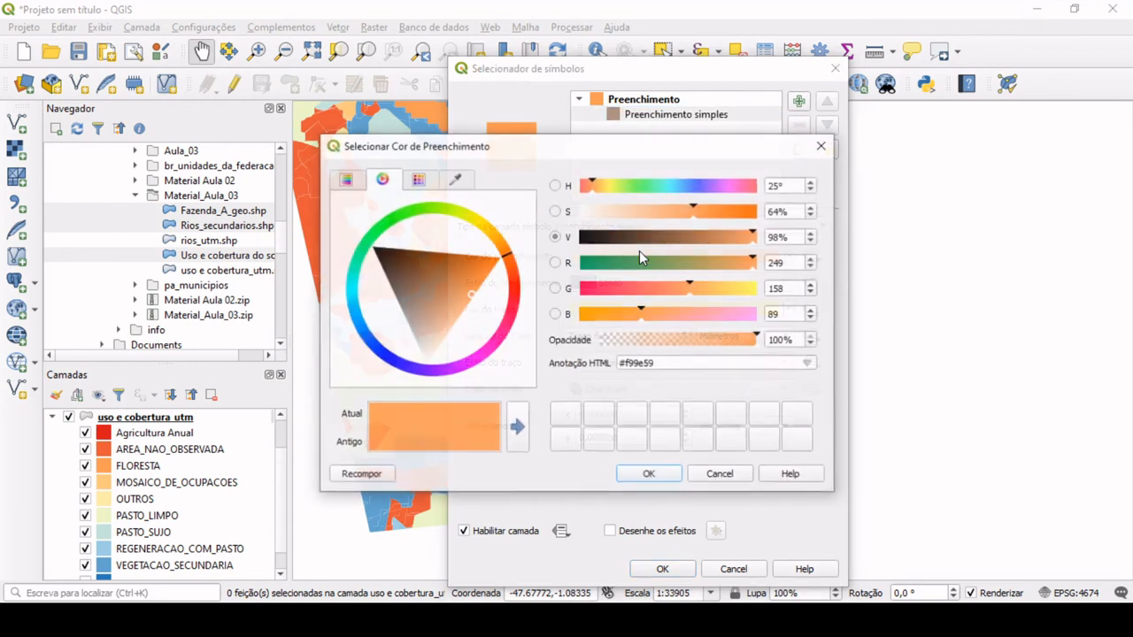
{"action": "left_click", "coordinate": [381, 227]}
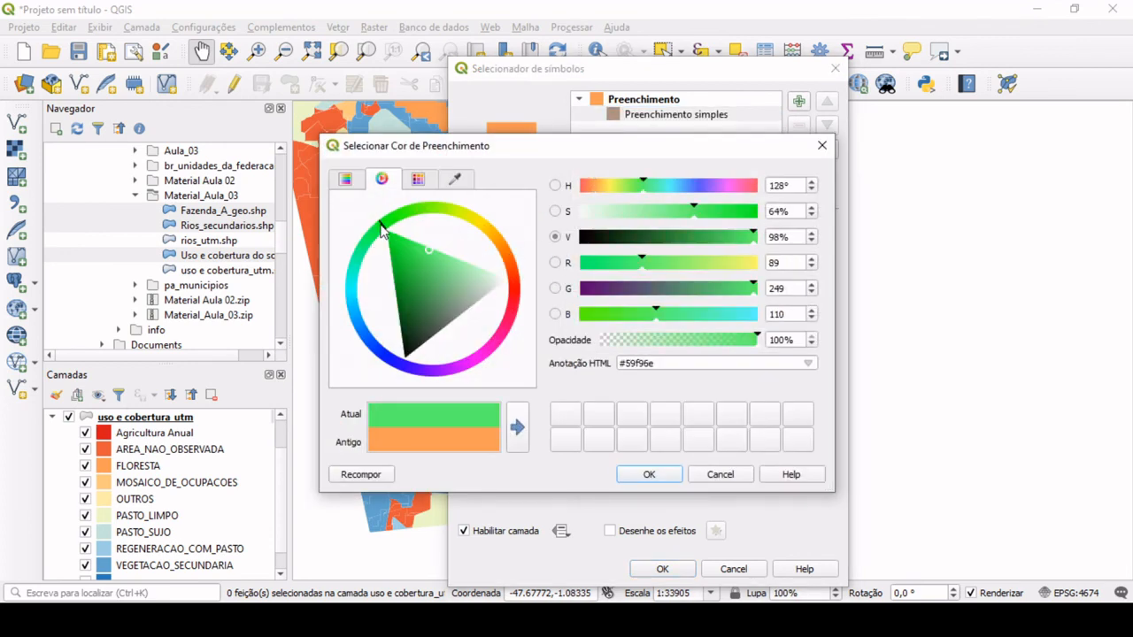
{"action": "left_click", "coordinate": [416, 296]}
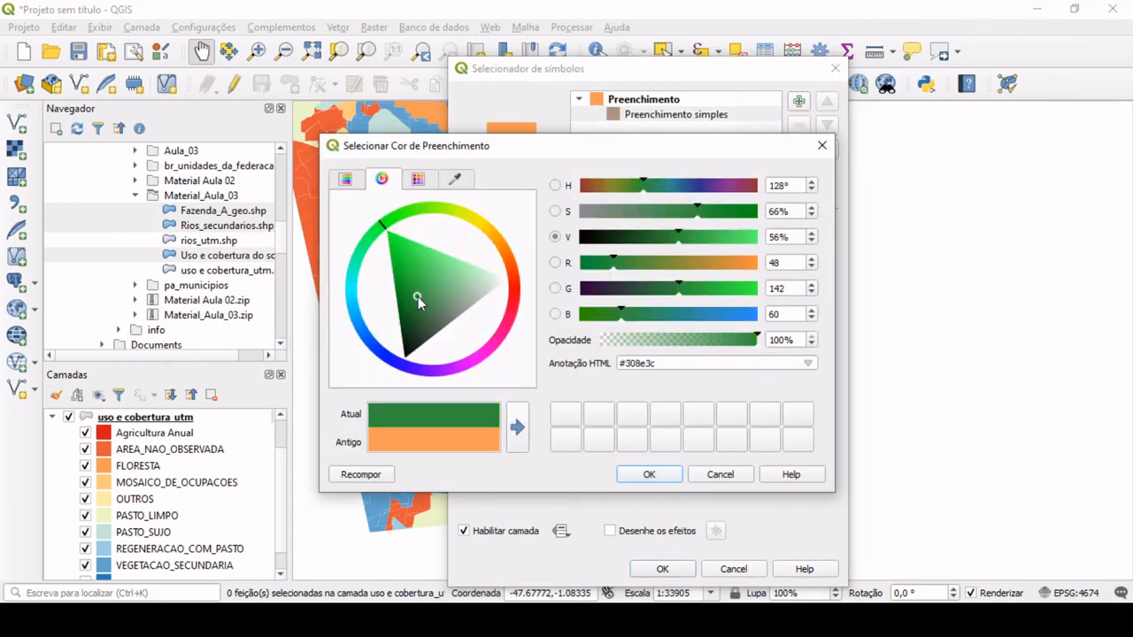
{"action": "left_click", "coordinate": [648, 474]}
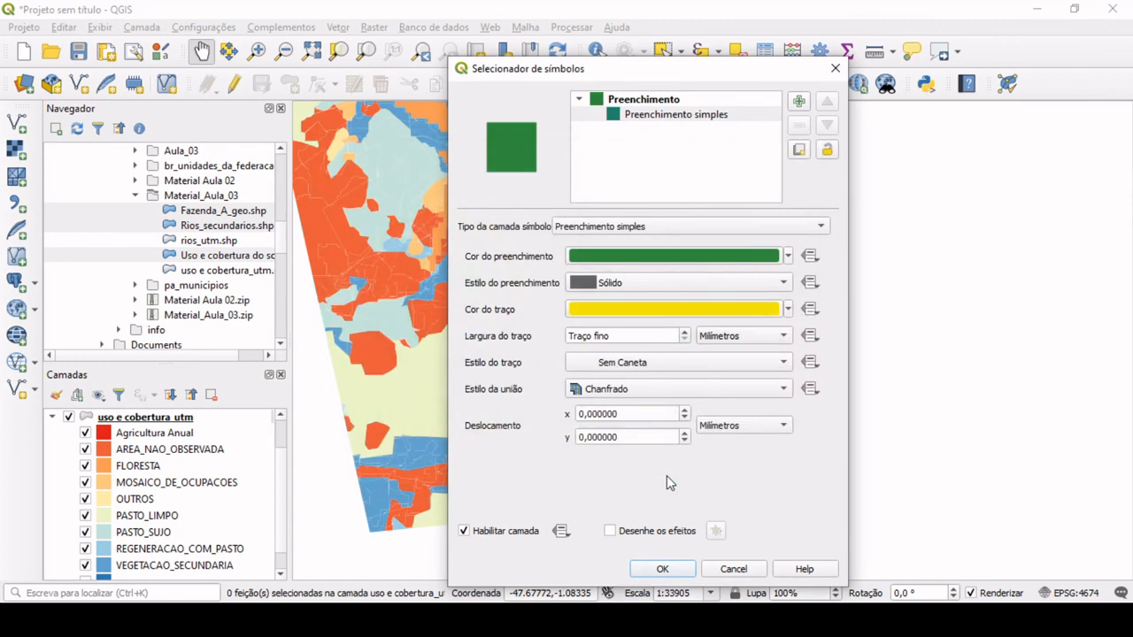
- Try the Linha sólida stroke style on the FLORESTA symbol, return it to Sem Caneta and accept the symbol
{"action": "left_click", "coordinate": [670, 362]}
{"action": "left_click", "coordinate": [638, 348]}
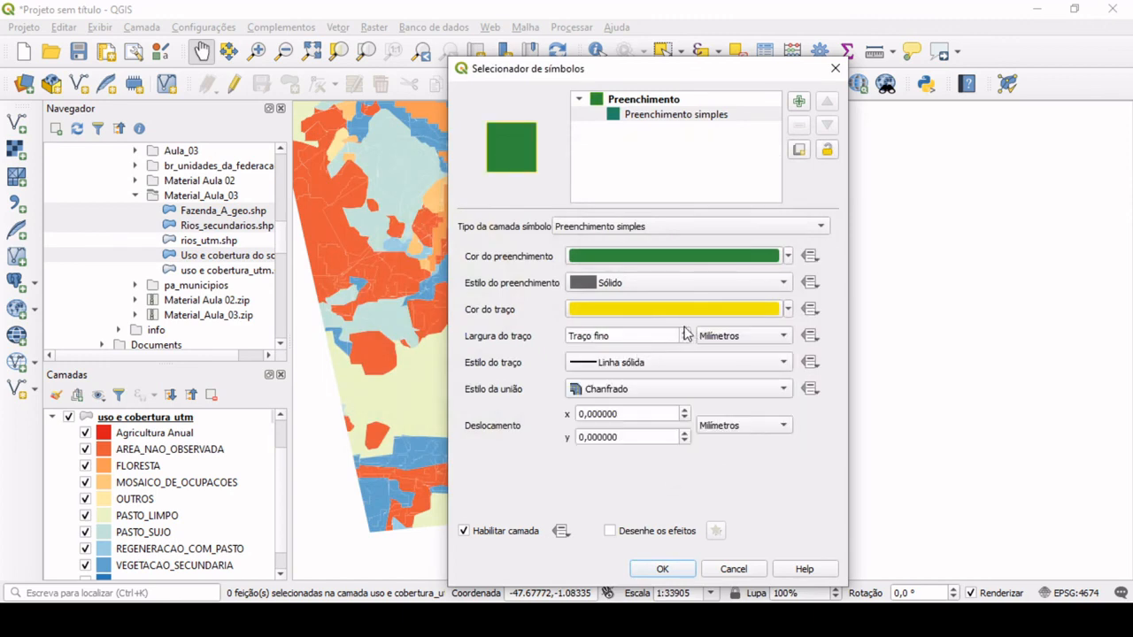
{"action": "left_click", "coordinate": [628, 363]}
{"action": "left_click", "coordinate": [612, 376]}
{"action": "left_click", "coordinate": [662, 569]}
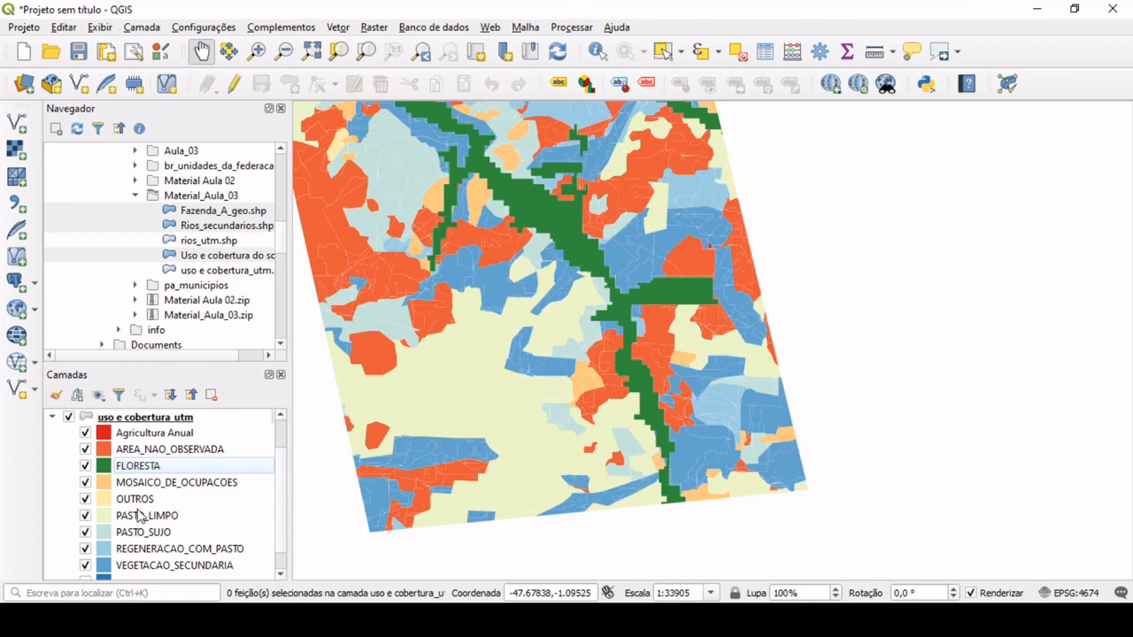
- Change the simple fill colour of the VEGETACAO_SECUNDARIA category to bright green and accept the symbol
{"action": "scroll", "coordinate": [130, 520], "scroll_direction": "down", "scroll_amount": 1}
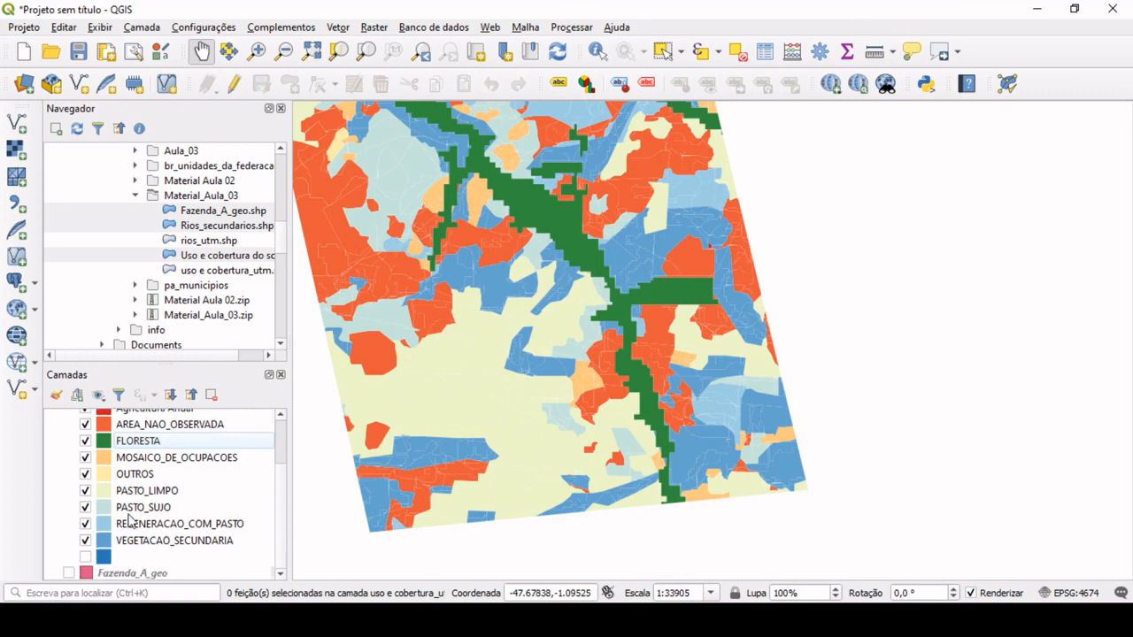
{"action": "double_click", "coordinate": [105, 541]}
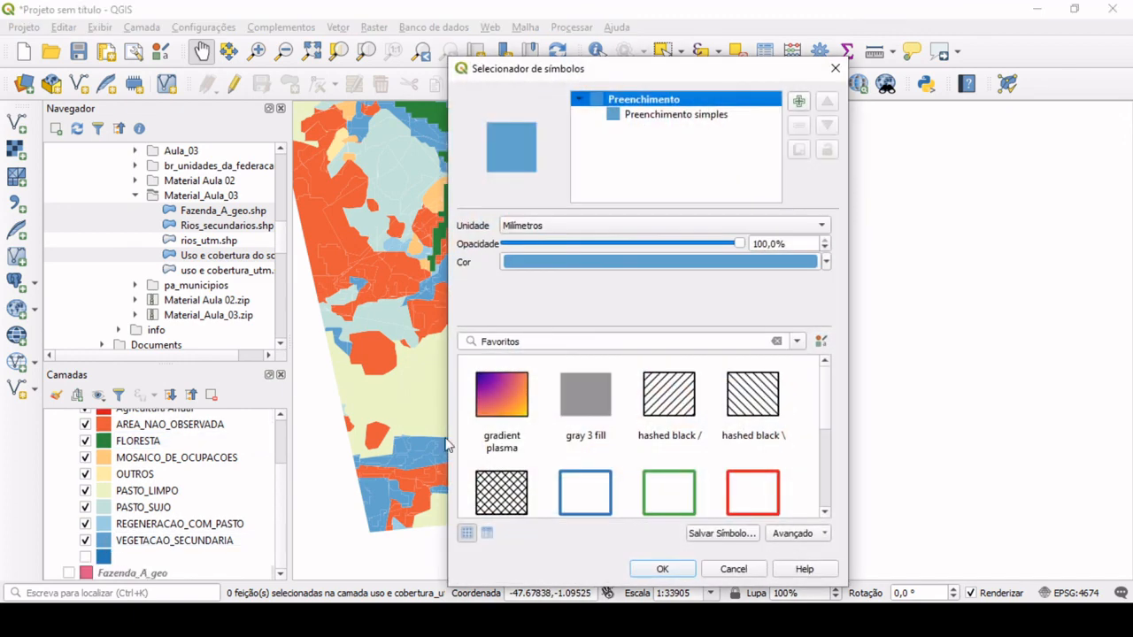
{"action": "left_click", "coordinate": [671, 120]}
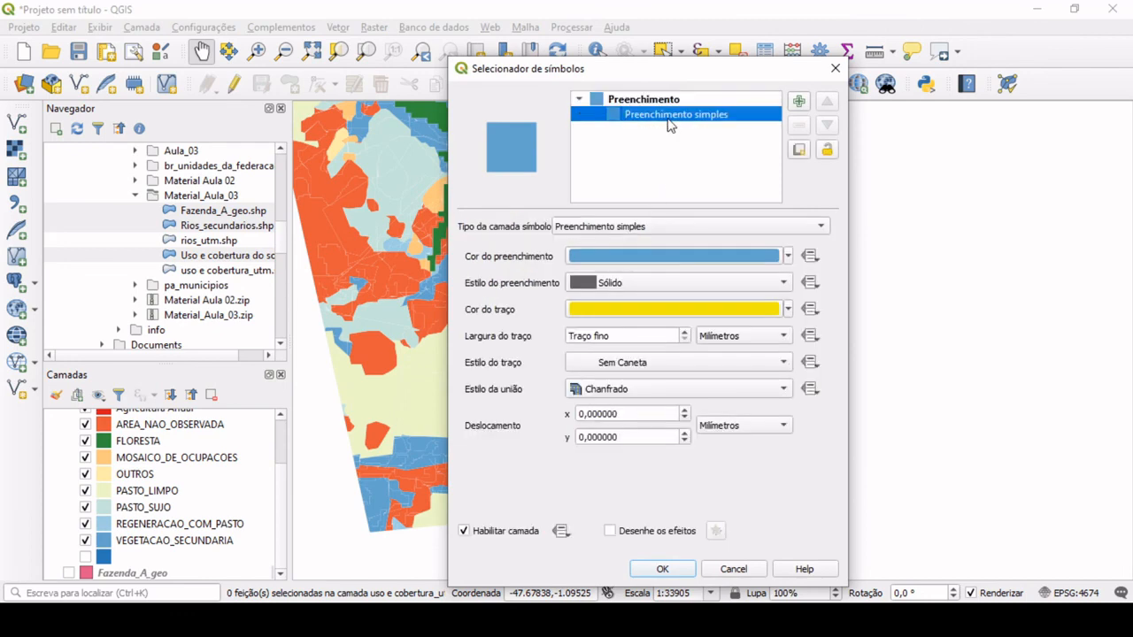
{"action": "left_click", "coordinate": [642, 257]}
{"action": "left_click_drag", "start_coordinate": [409, 249], "coordinate": [396, 232]}
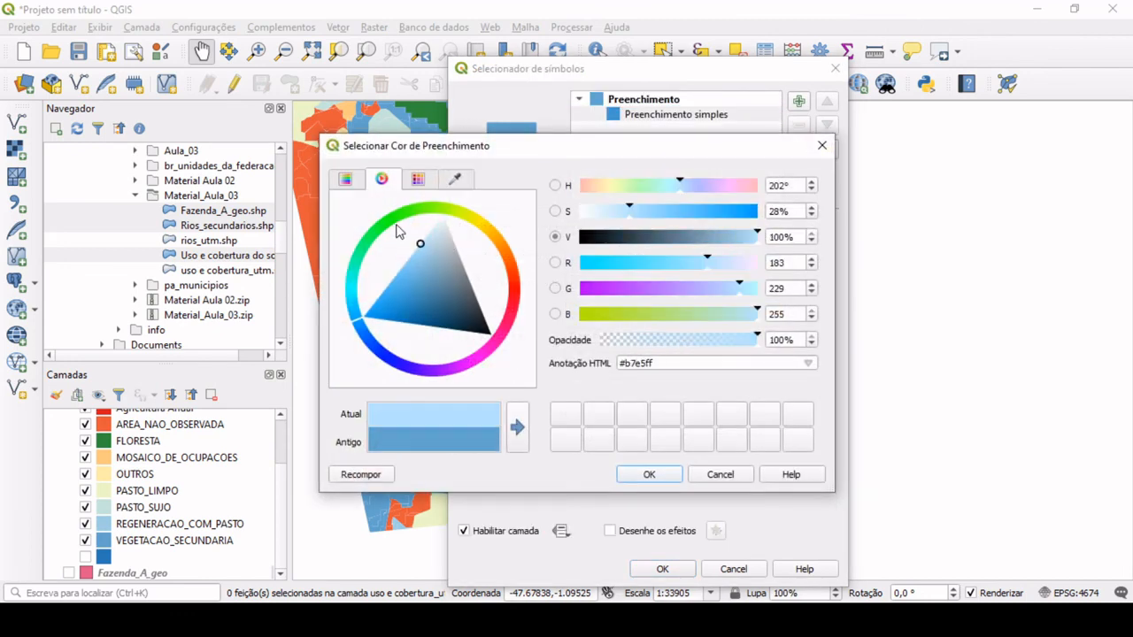
{"action": "left_click", "coordinate": [383, 237]}
{"action": "left_click", "coordinate": [415, 263]}
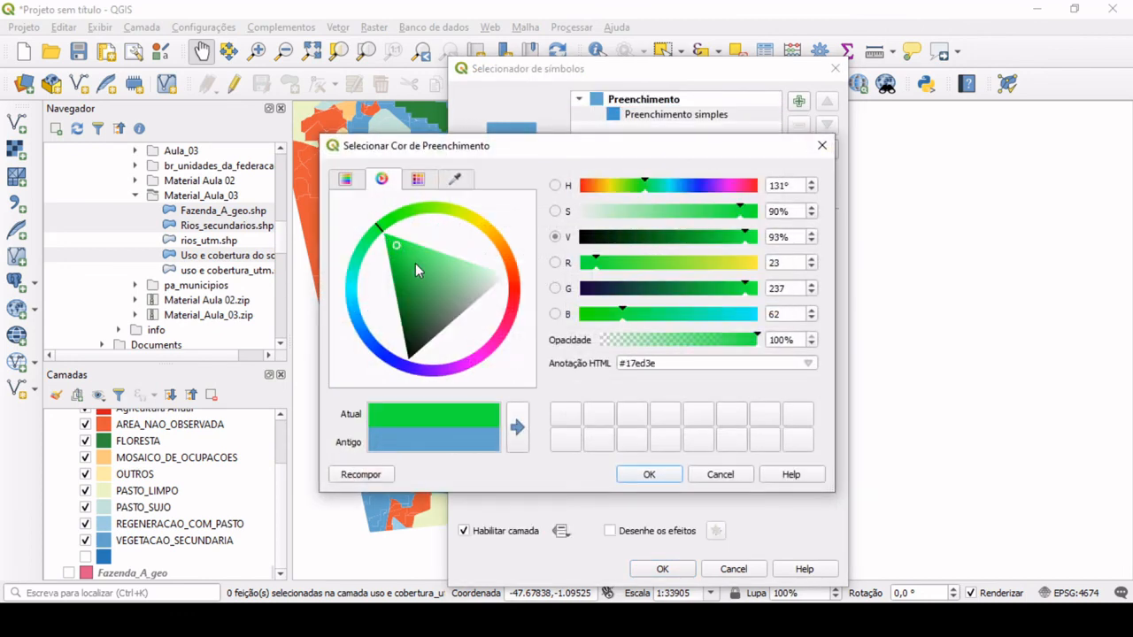
{"action": "left_click", "coordinate": [648, 474]}
{"action": "left_click", "coordinate": [676, 573]}
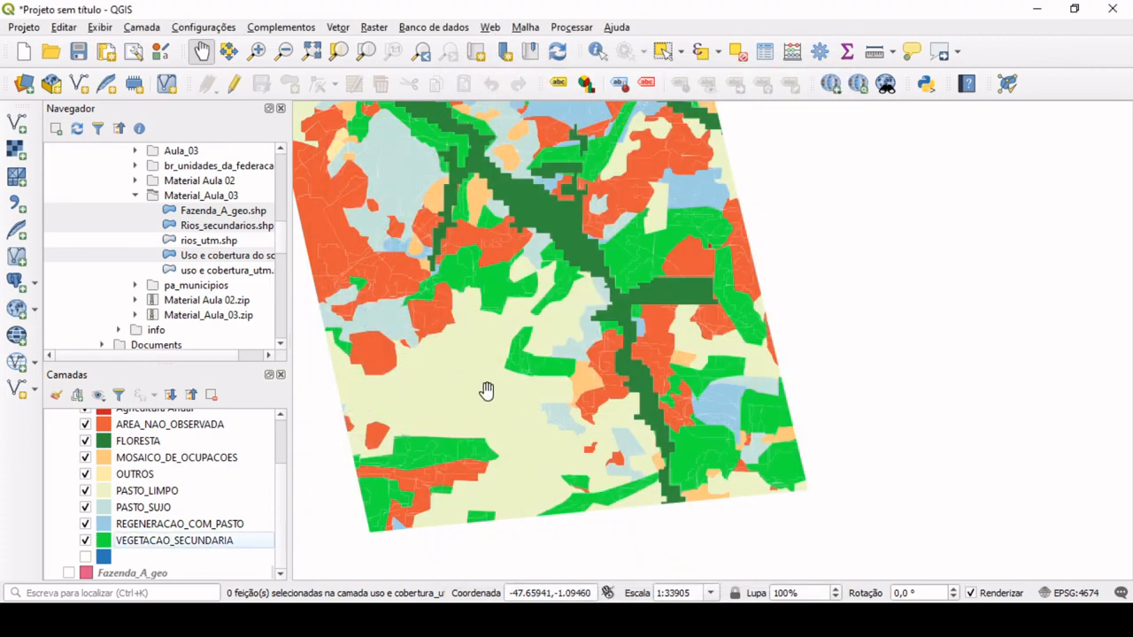
- Change the simple fill colour of the PASTO_LIMPO category to orange and accept the symbol
{"action": "double_click", "coordinate": [162, 494]}
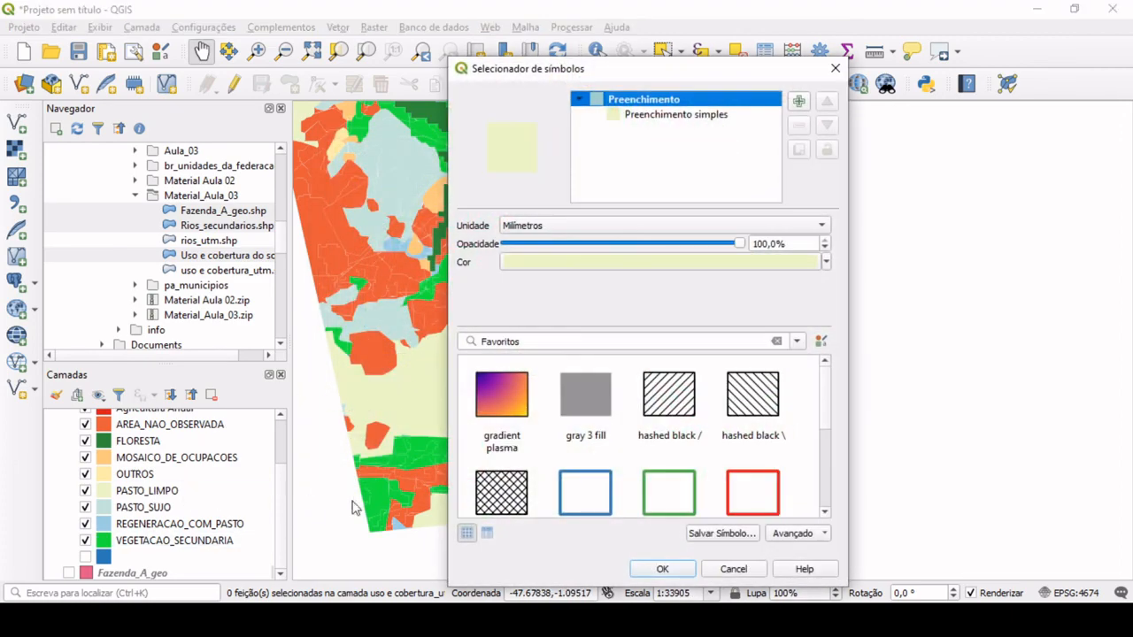
{"action": "left_click", "coordinate": [699, 115]}
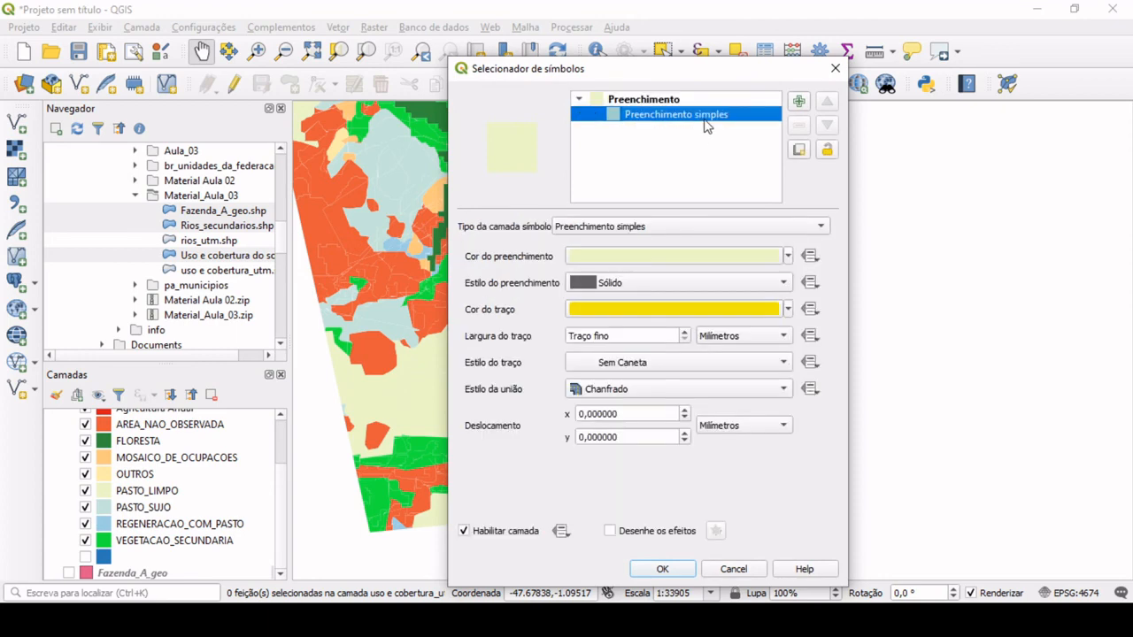
{"action": "left_click", "coordinate": [629, 256]}
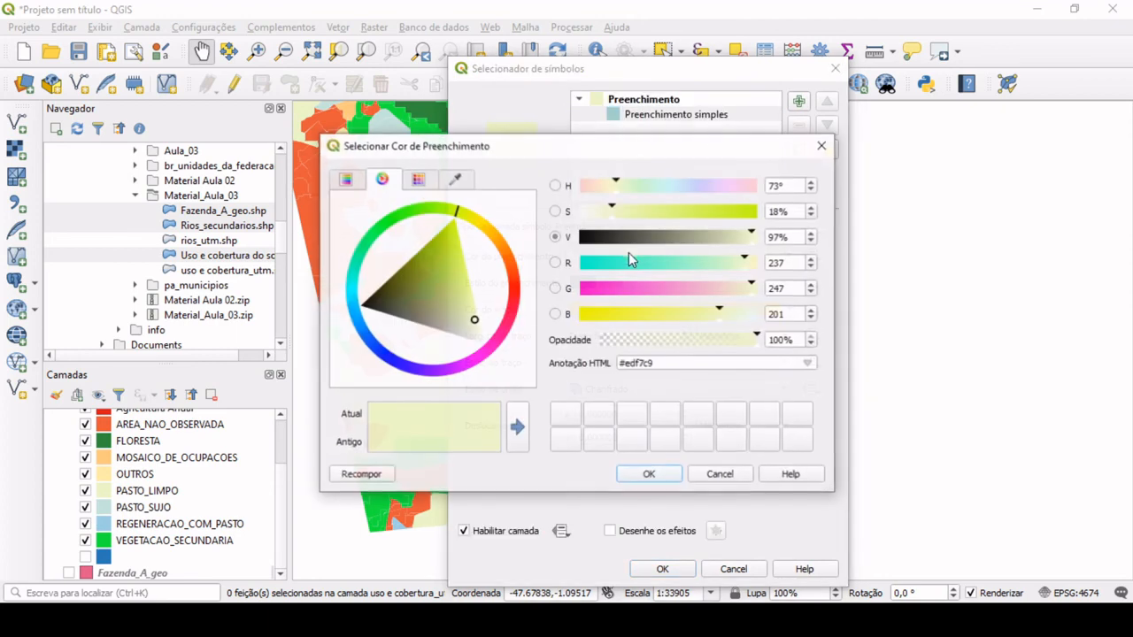
{"action": "left_click", "coordinate": [500, 245]}
{"action": "left_click", "coordinate": [516, 270]}
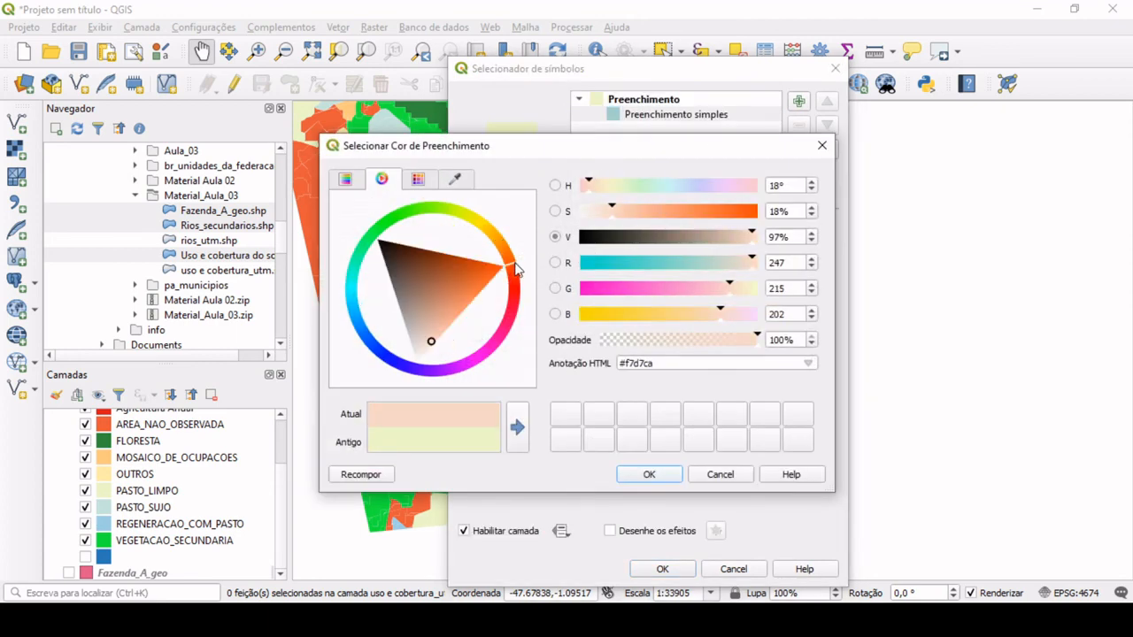
{"action": "left_click", "coordinate": [484, 279]}
{"action": "left_click", "coordinate": [473, 291]}
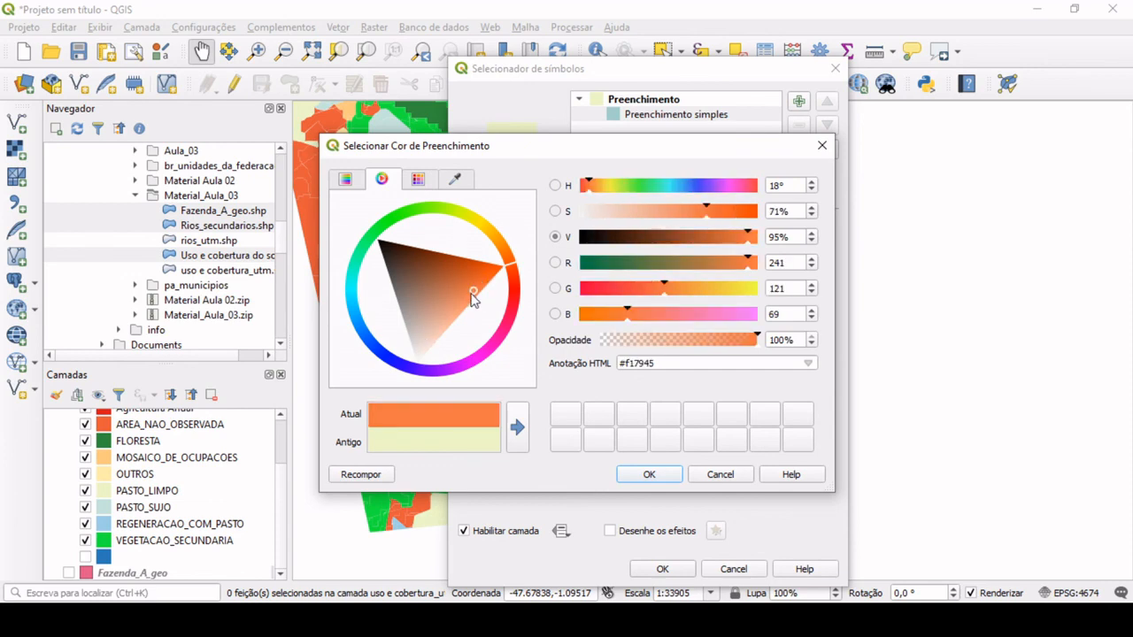
{"action": "left_click", "coordinate": [457, 303]}
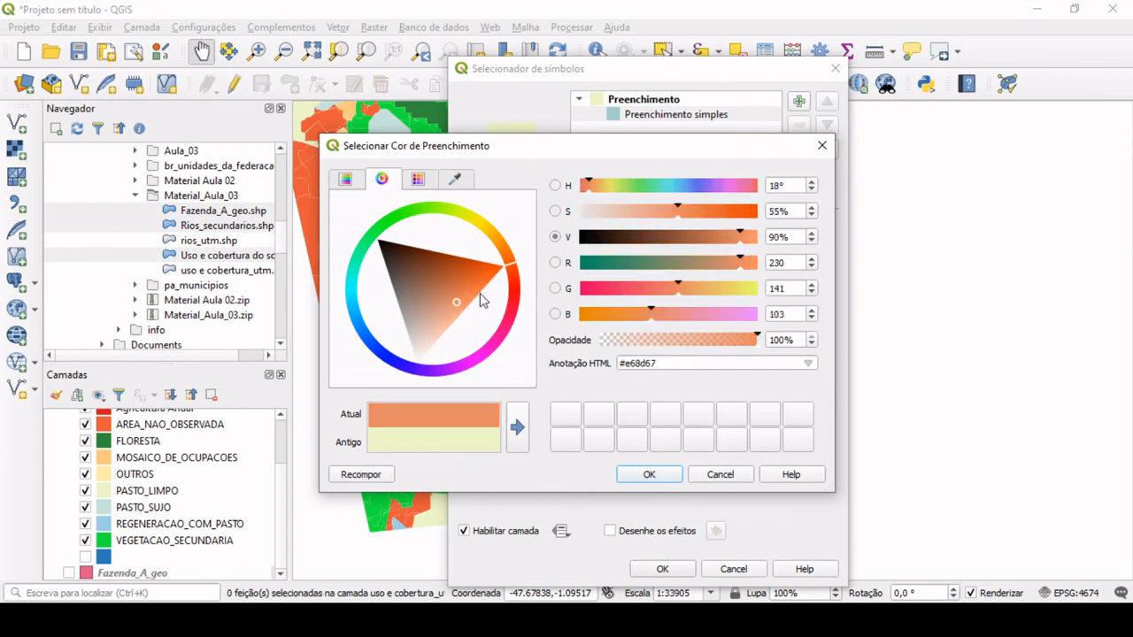
{"action": "left_click", "coordinate": [476, 299]}
{"action": "left_click", "coordinate": [656, 478]}
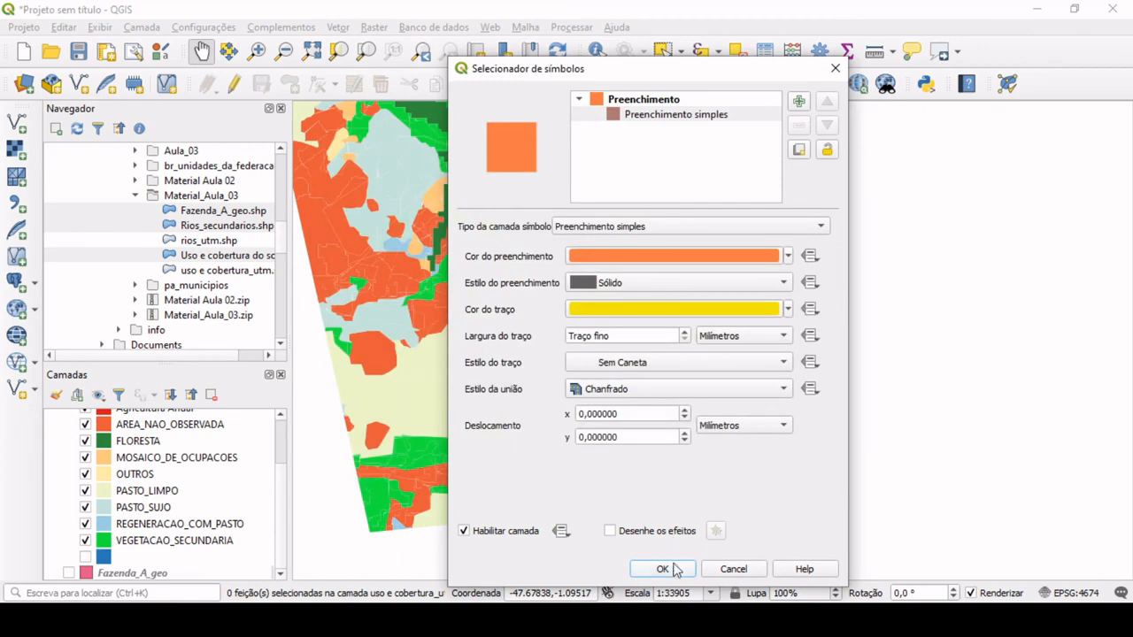
{"action": "left_click", "coordinate": [672, 567]}
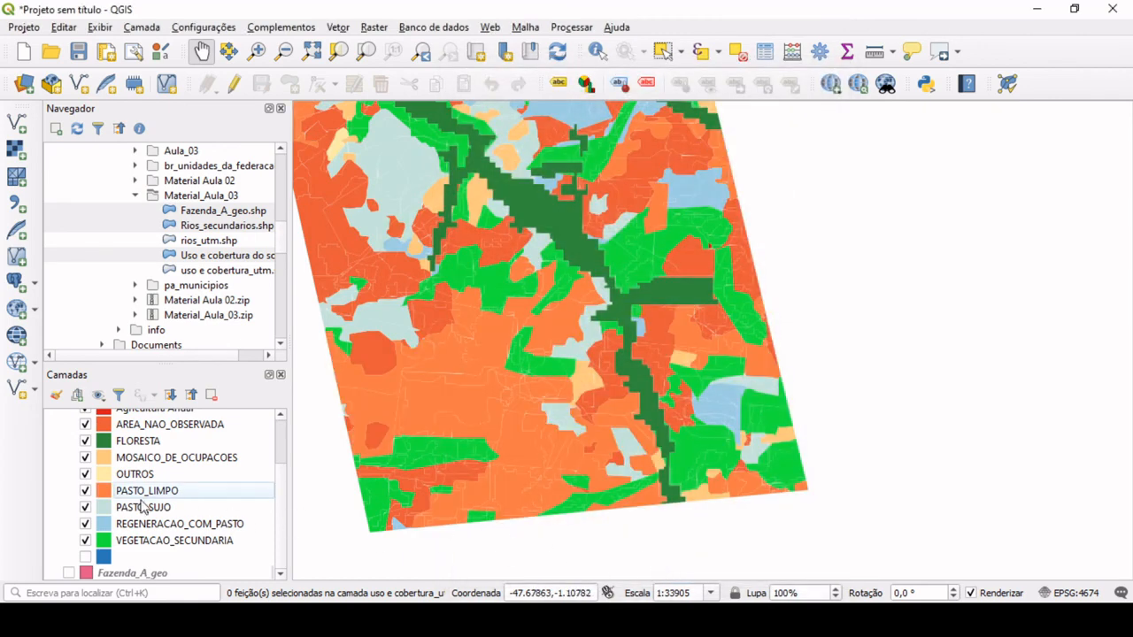
- Change the simple fill colour of the PASTO_SUJO category to brownish red (#b64c46) and accept the symbol
{"action": "double_click", "coordinate": [153, 508]}
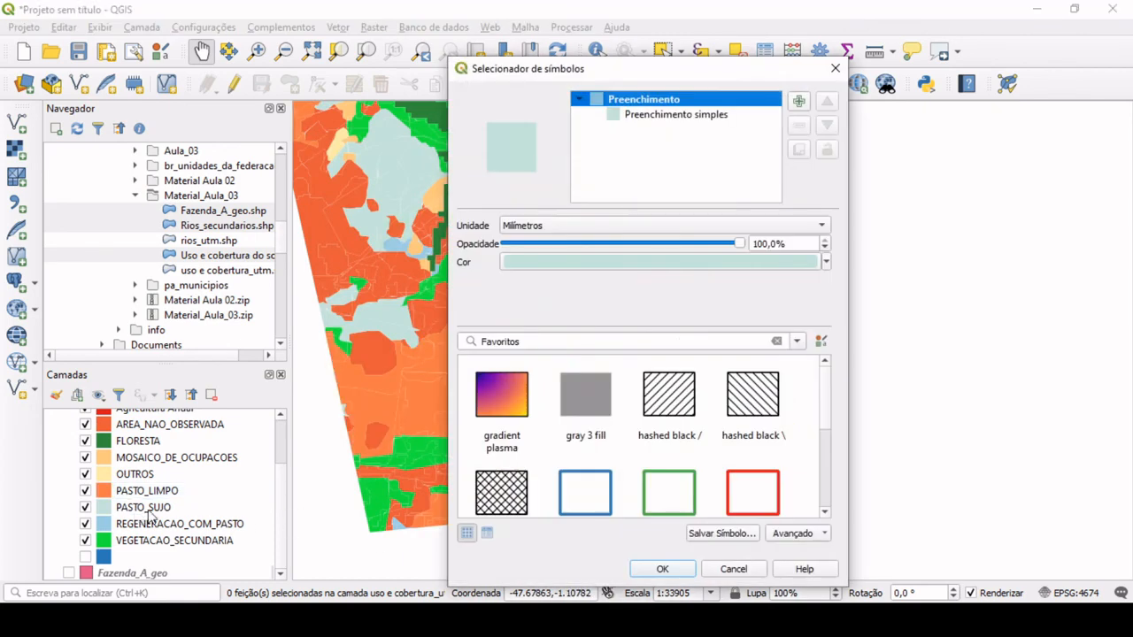
{"action": "left_click", "coordinate": [688, 116]}
{"action": "left_click", "coordinate": [653, 254]}
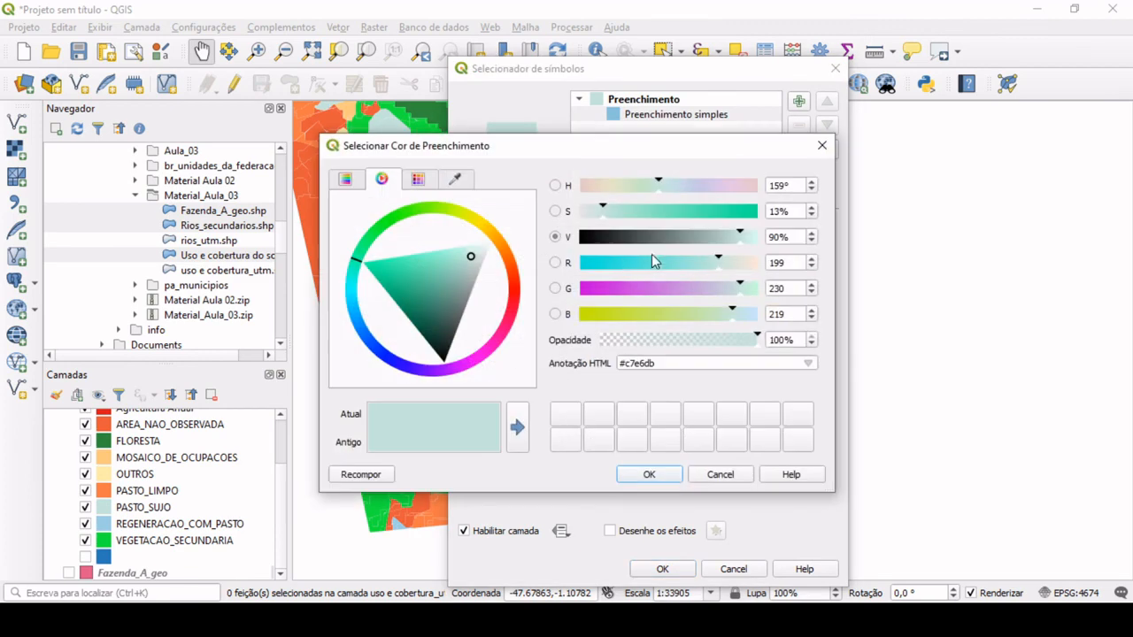
{"action": "left_click", "coordinate": [513, 268]}
{"action": "left_click_drag", "start_coordinate": [469, 290], "coordinate": [446, 291]}
{"action": "left_click", "coordinate": [430, 288]}
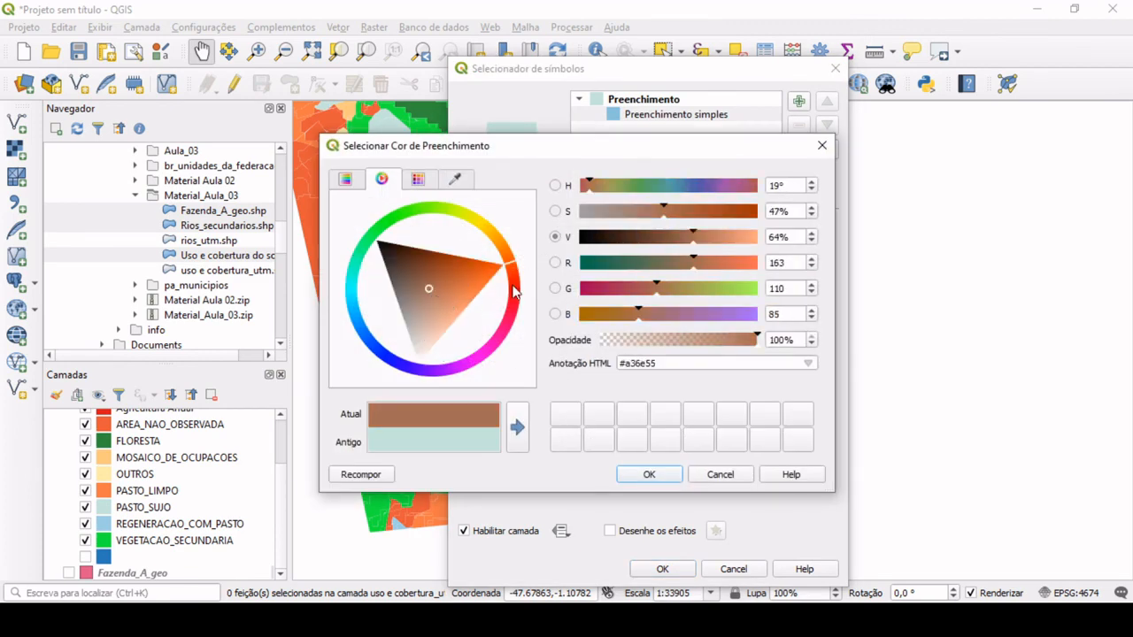
{"action": "left_click", "coordinate": [515, 287]}
{"action": "left_click", "coordinate": [444, 288]}
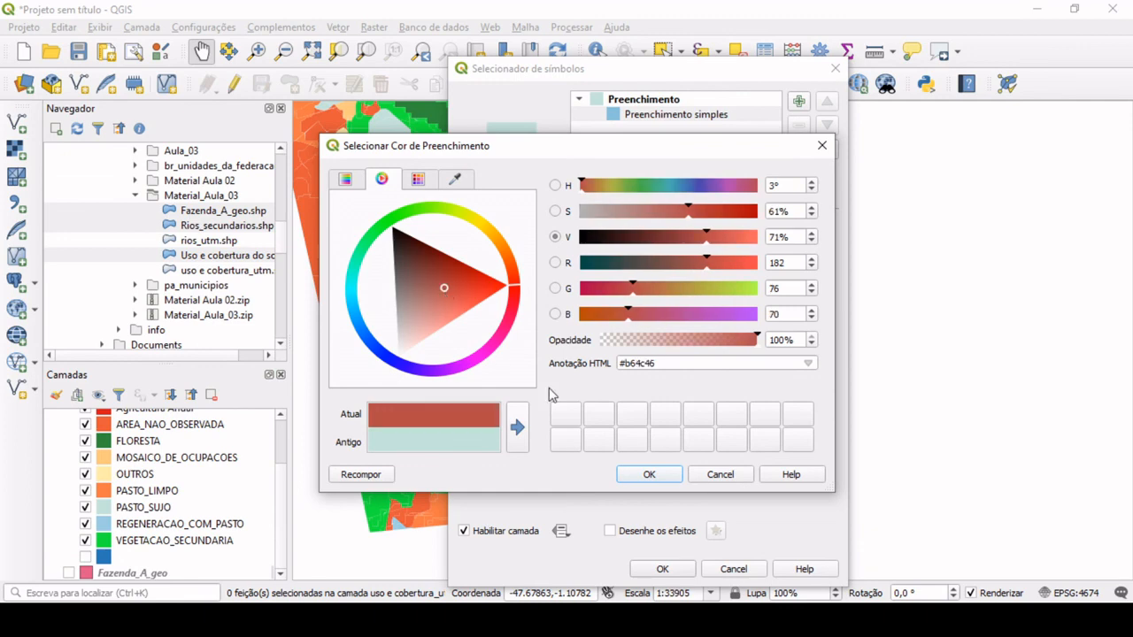
{"action": "left_click", "coordinate": [651, 473]}
{"action": "left_click", "coordinate": [662, 568]}
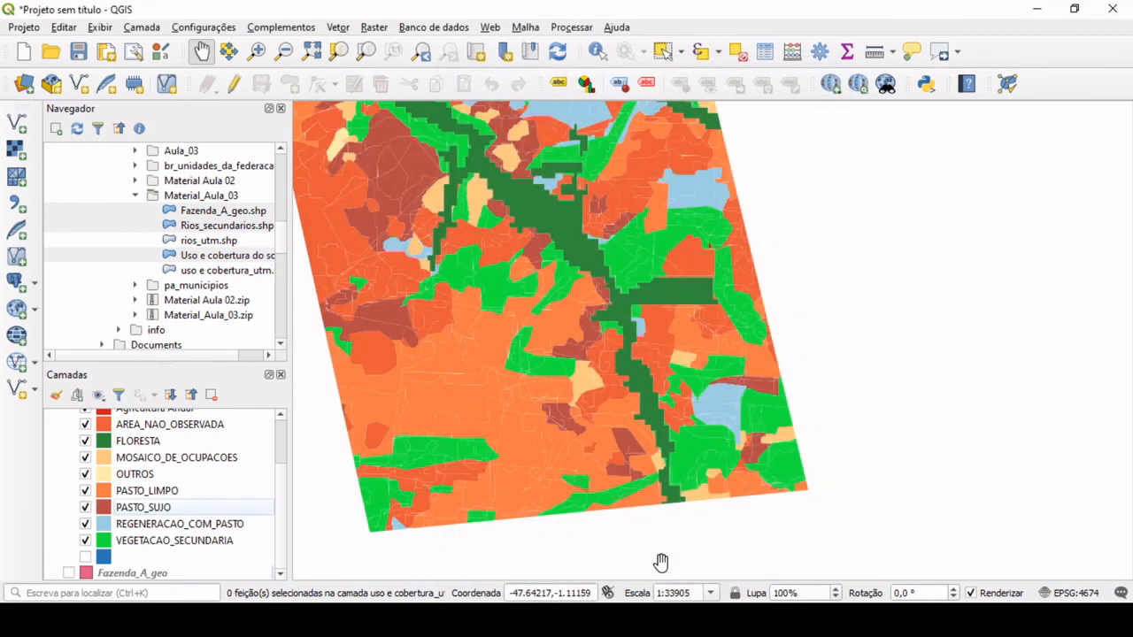
- Change the simple fill colour of the REGENERACAO_COM_PASTO category to yellow-green (#d5f11c) and accept the symbol
{"action": "double_click", "coordinate": [157, 528]}
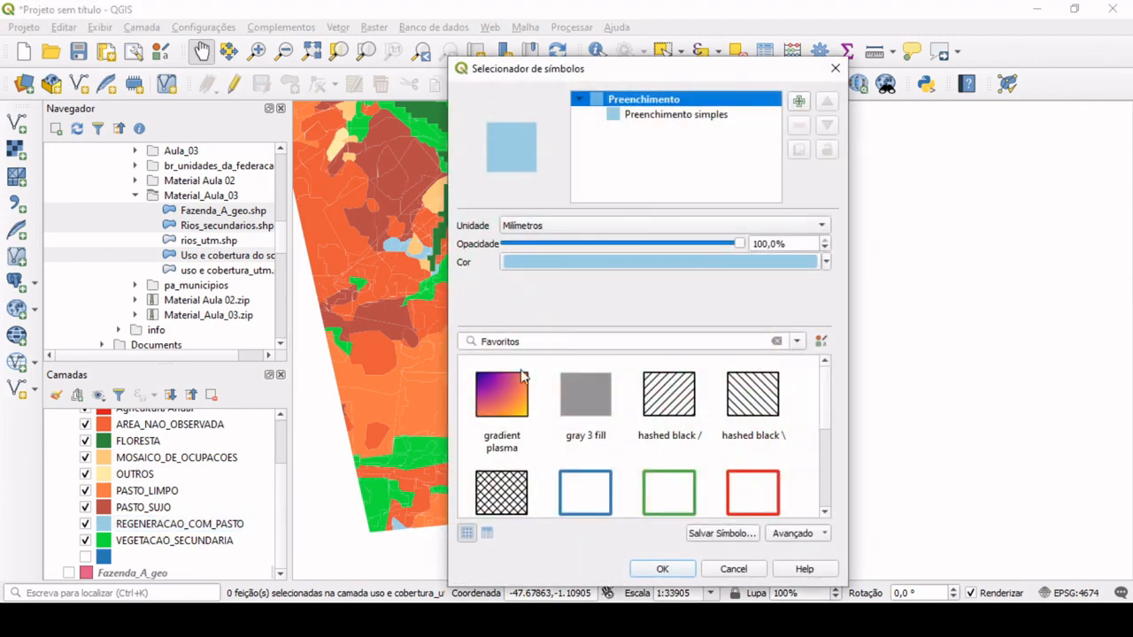
{"action": "left_click", "coordinate": [691, 118]}
{"action": "left_click", "coordinate": [642, 253]}
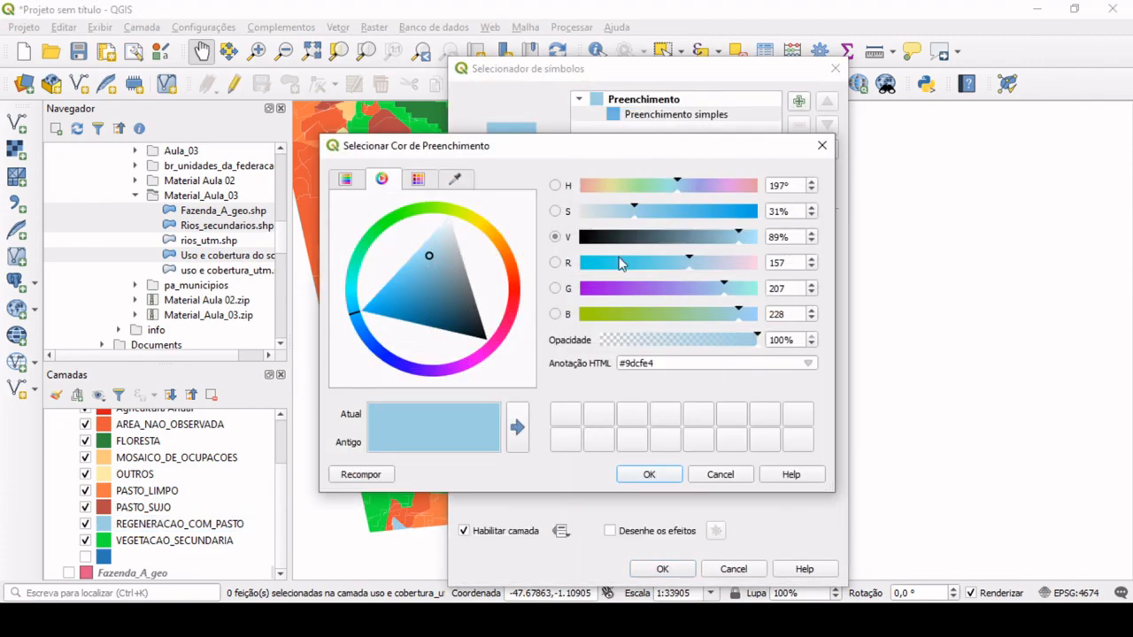
{"action": "left_click", "coordinate": [451, 213]}
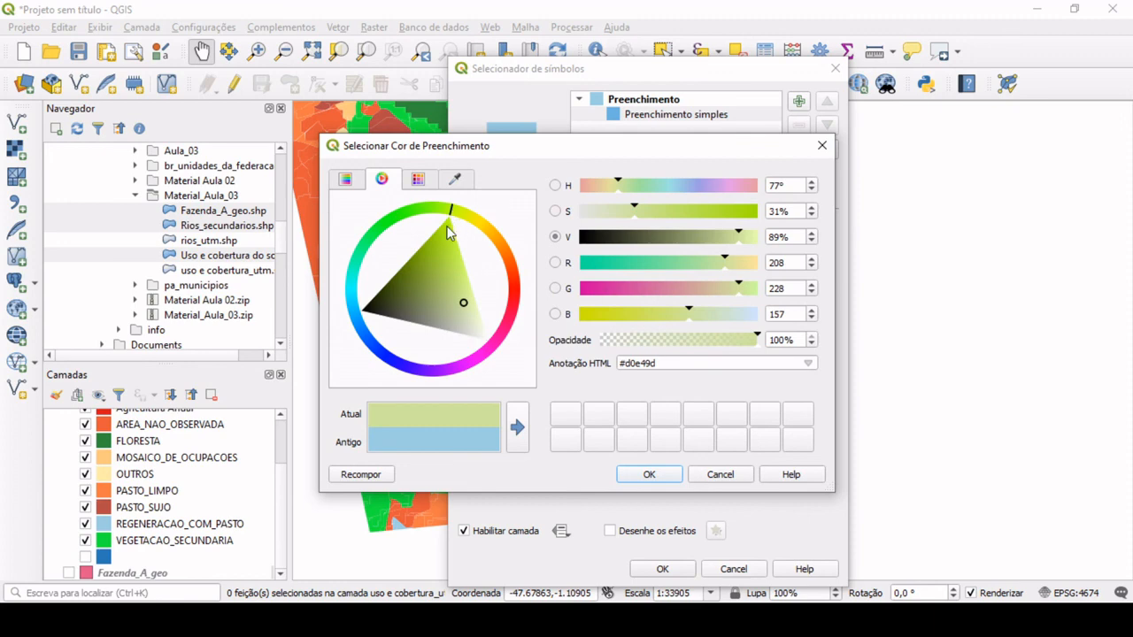
{"action": "left_click_drag", "start_coordinate": [447, 232], "coordinate": [467, 216]}
{"action": "left_click", "coordinate": [459, 245]}
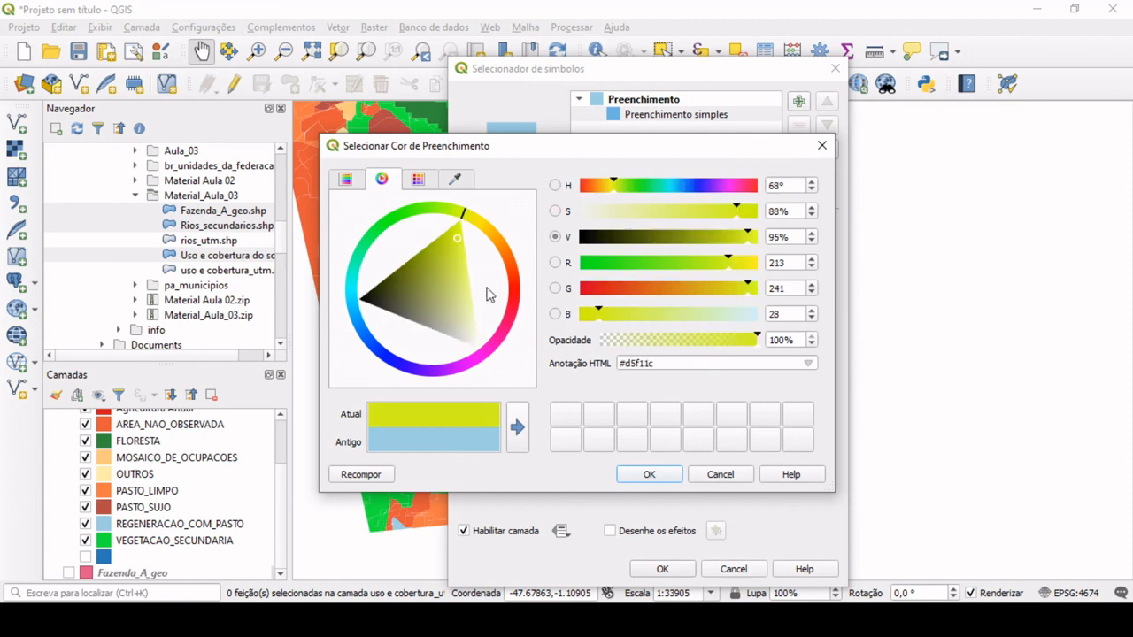
{"action": "left_click", "coordinate": [652, 475]}
{"action": "left_click", "coordinate": [663, 569]}
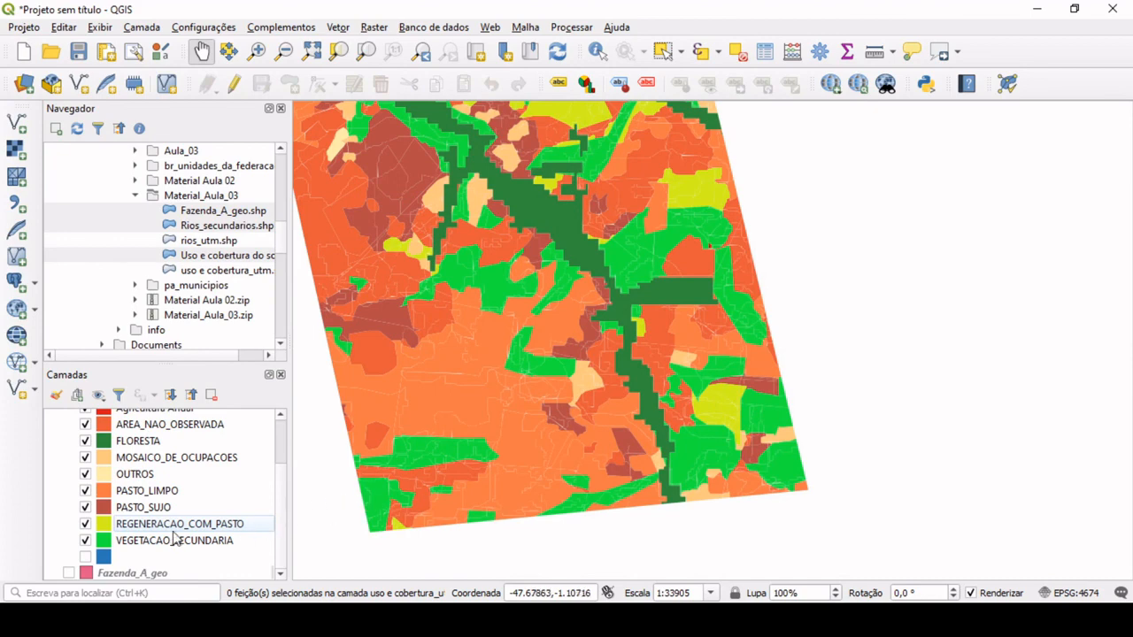
- Change the simple fill colour of the AREA_NAO_OBSERVADA category to cyan (#13f3ec) and accept the symbol
{"action": "scroll", "coordinate": [139, 507], "scroll_direction": "up", "scroll_amount": 1}
{"action": "double_click", "coordinate": [110, 475]}
{"action": "left_click", "coordinate": [678, 116]}
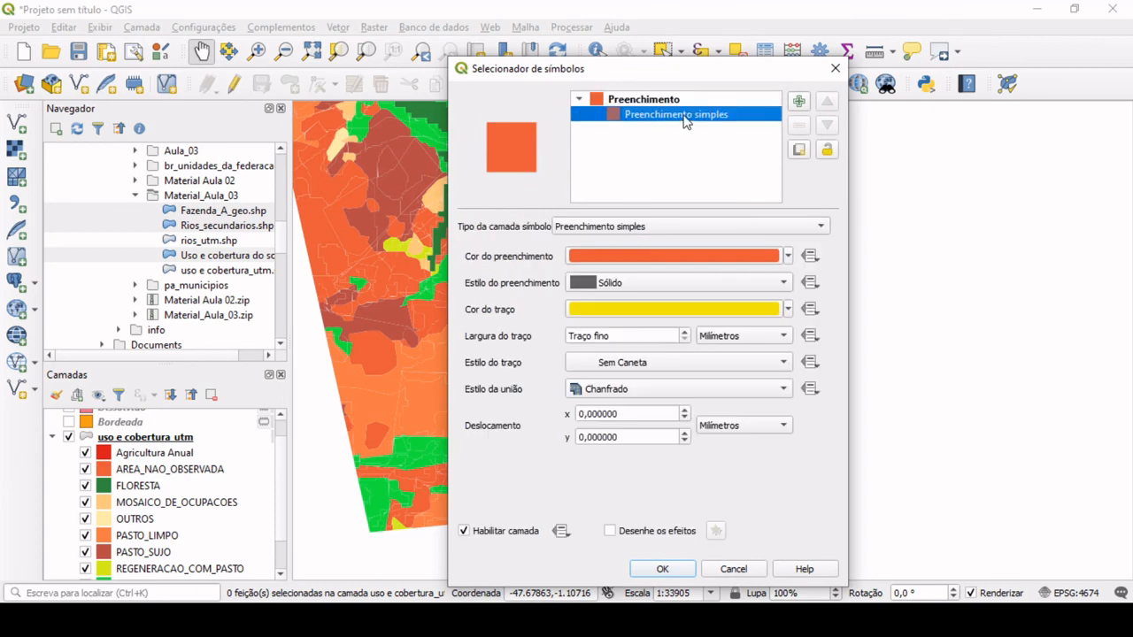
{"action": "left_click", "coordinate": [649, 260]}
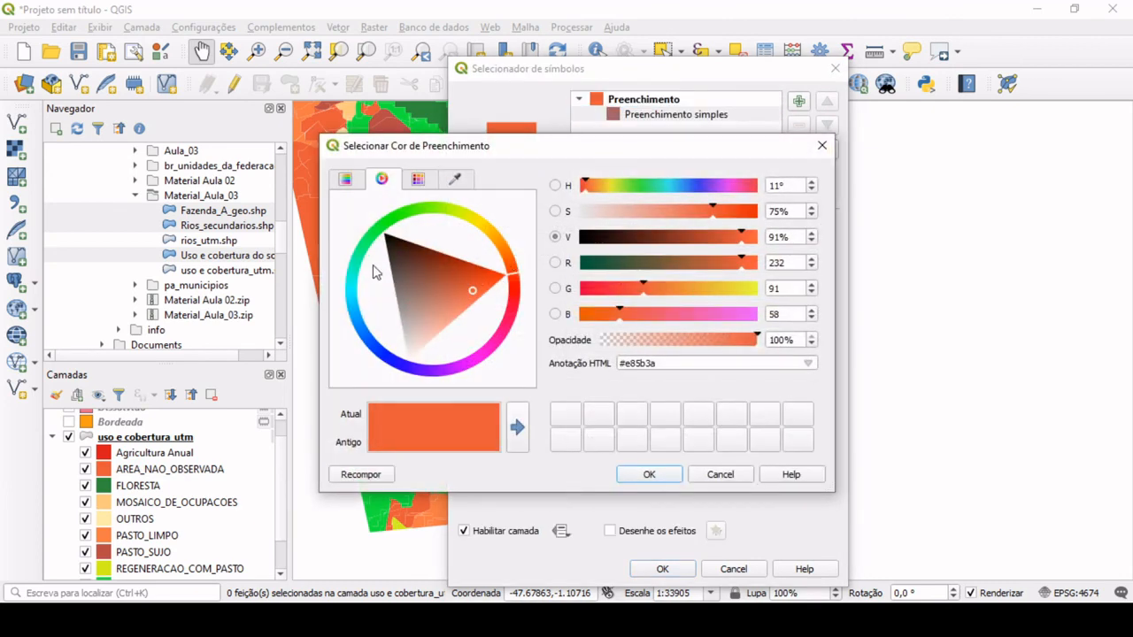
{"action": "left_click_drag", "start_coordinate": [349, 285], "coordinate": [372, 293]}
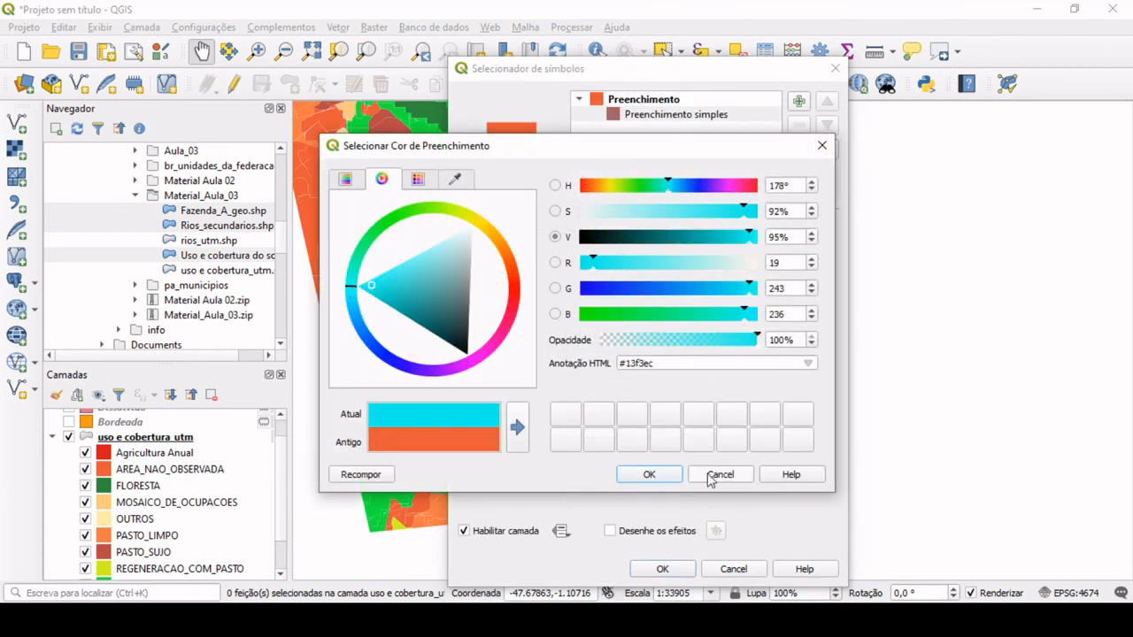
{"action": "left_click", "coordinate": [664, 474]}
{"action": "left_click", "coordinate": [665, 570]}
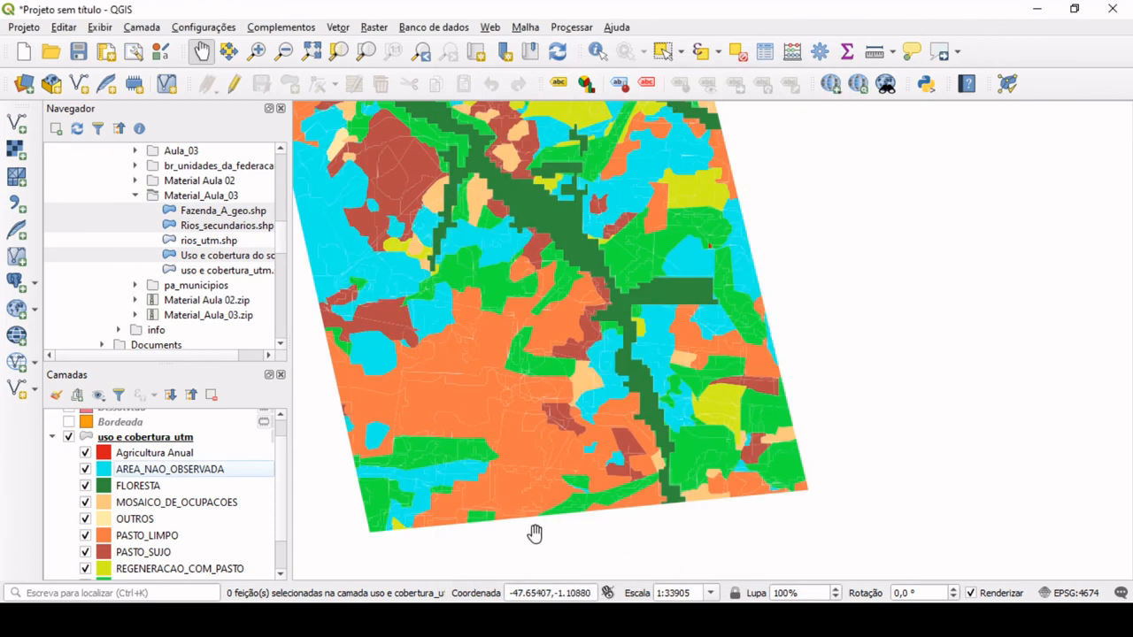
- Change the simple fill colour of the MOSAICO_DE_OCUPACOES category to magenta (#d72ae6) and accept the symbol
{"action": "double_click", "coordinate": [104, 503]}
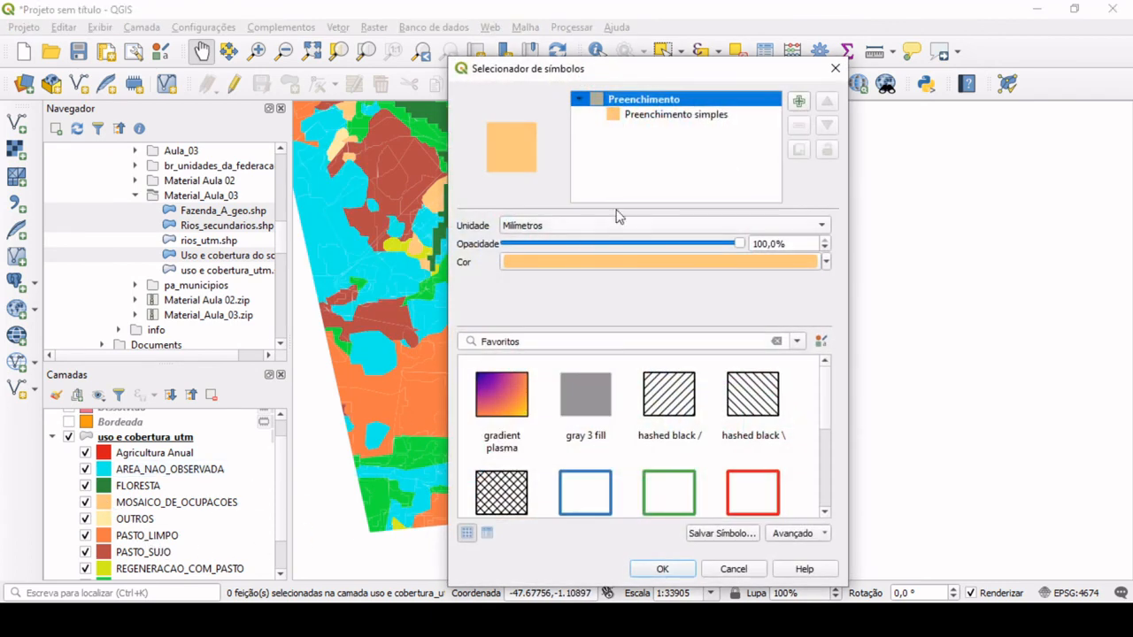
{"action": "left_click", "coordinate": [685, 118]}
{"action": "left_click", "coordinate": [652, 257]}
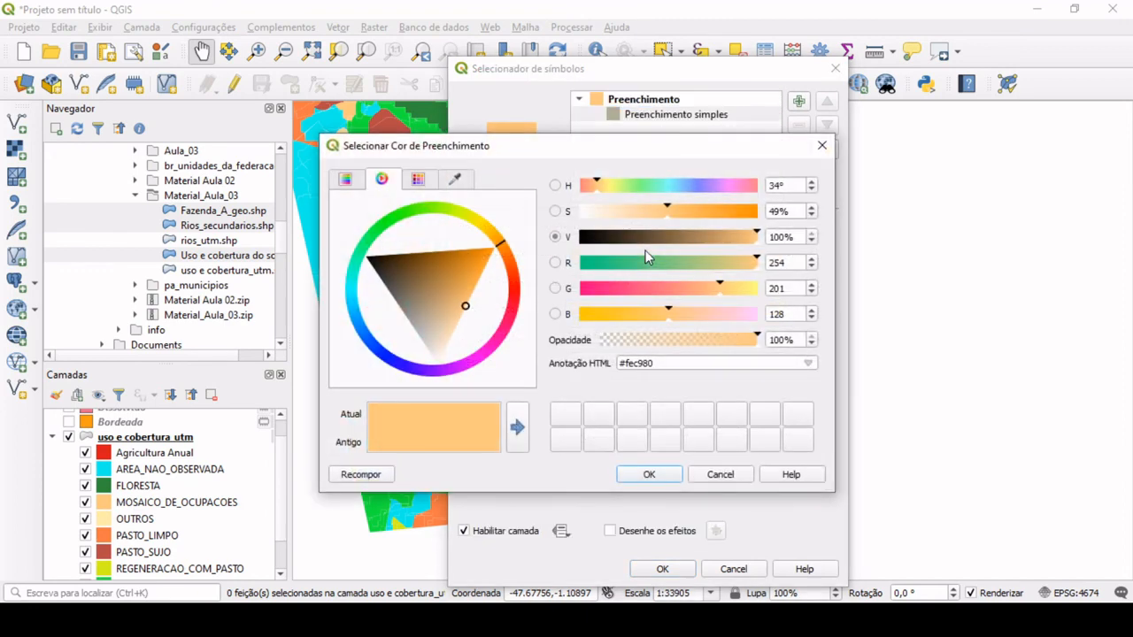
{"action": "left_click", "coordinate": [469, 371]}
{"action": "left_click", "coordinate": [447, 331]}
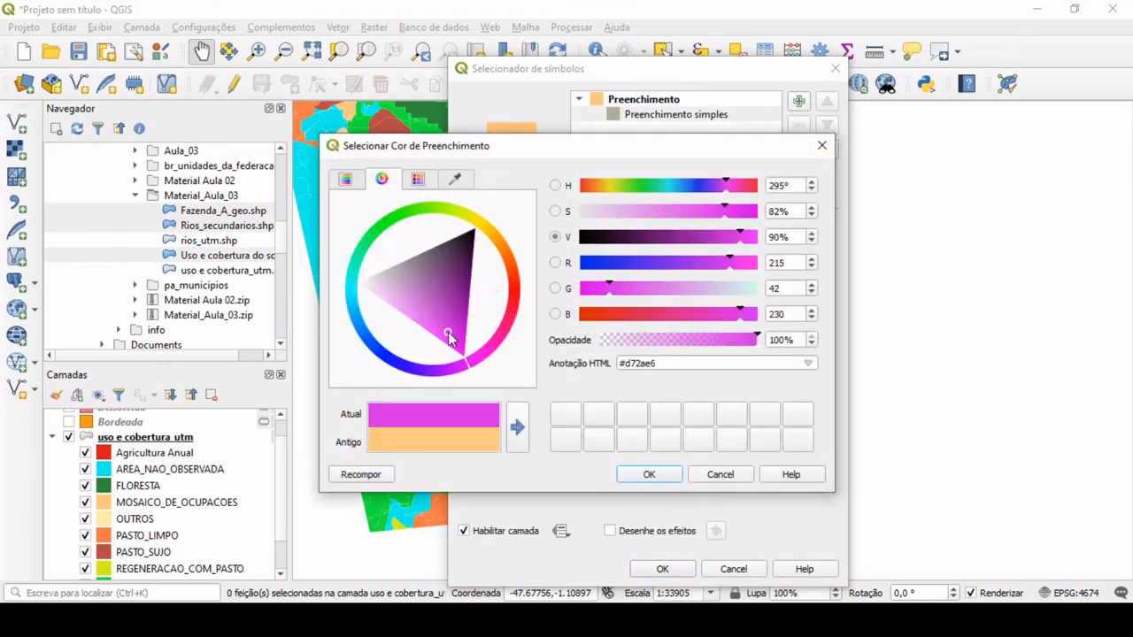
{"action": "left_click", "coordinate": [650, 474]}
{"action": "left_click", "coordinate": [663, 567]}
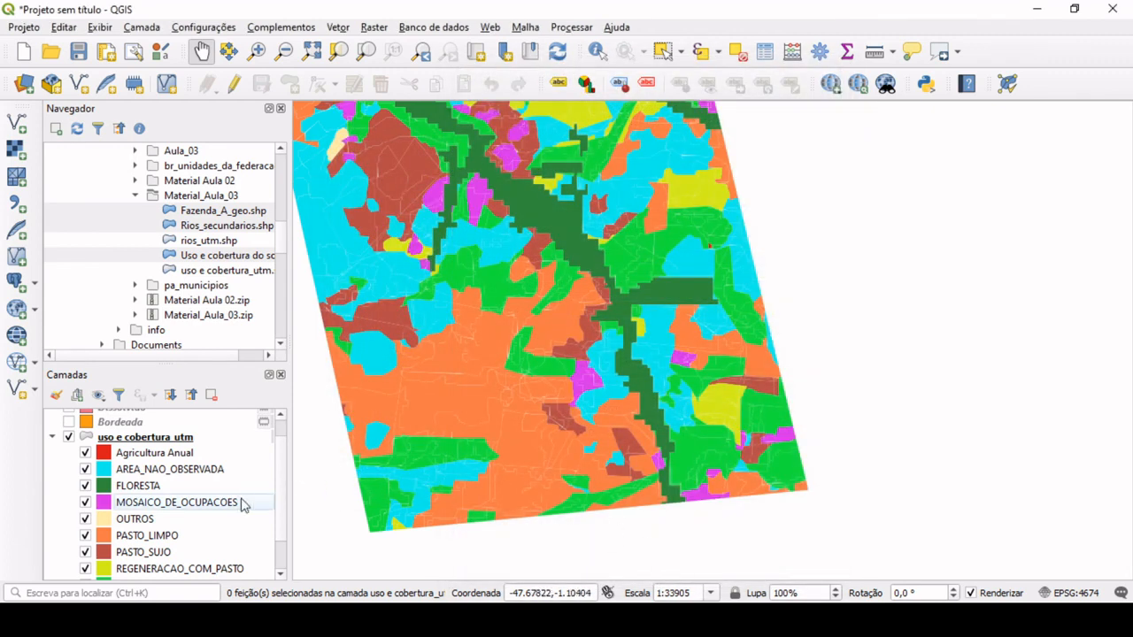
- Examine the recoloured land-use categories in the legend and across the map at different zoom levels
{"action": "scroll", "coordinate": [213, 513], "scroll_direction": "down", "scroll_amount": 1}
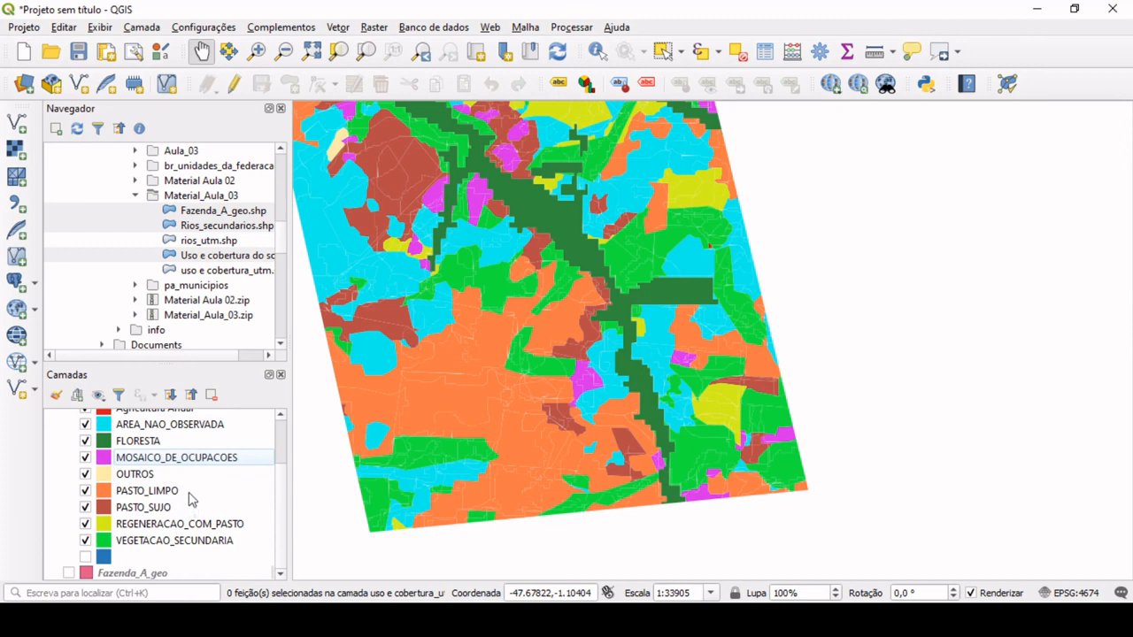
{"action": "scroll", "coordinate": [200, 492], "scroll_direction": "up", "scroll_amount": 1}
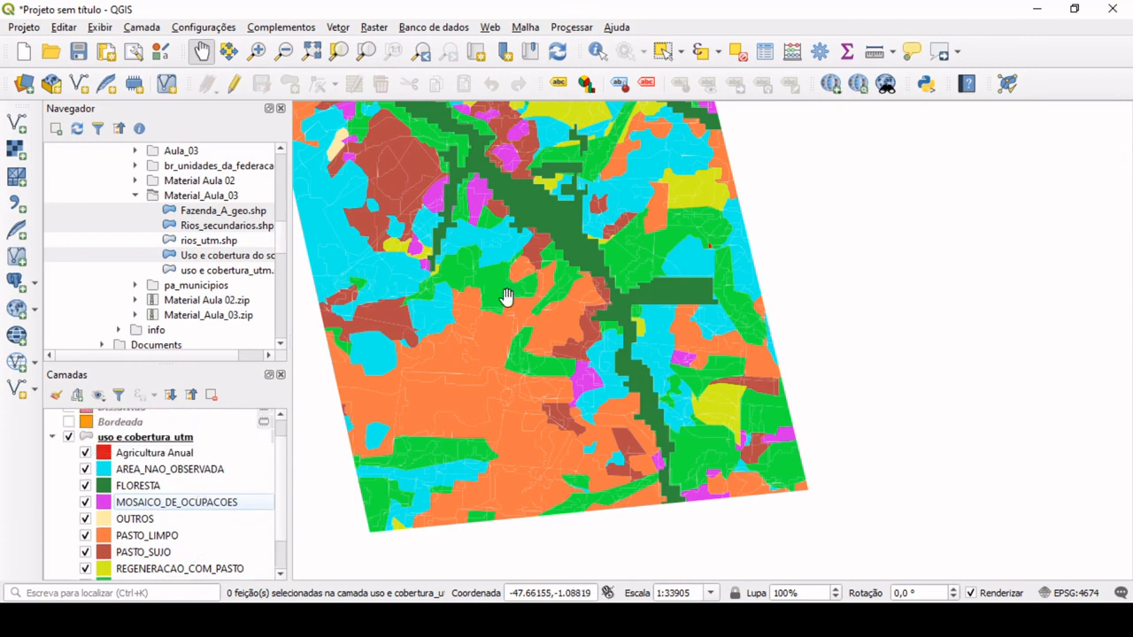
{"action": "scroll", "coordinate": [586, 248], "scroll_direction": "up", "scroll_amount": 3}
{"action": "scroll", "coordinate": [727, 267], "scroll_direction": "down", "scroll_amount": 3}
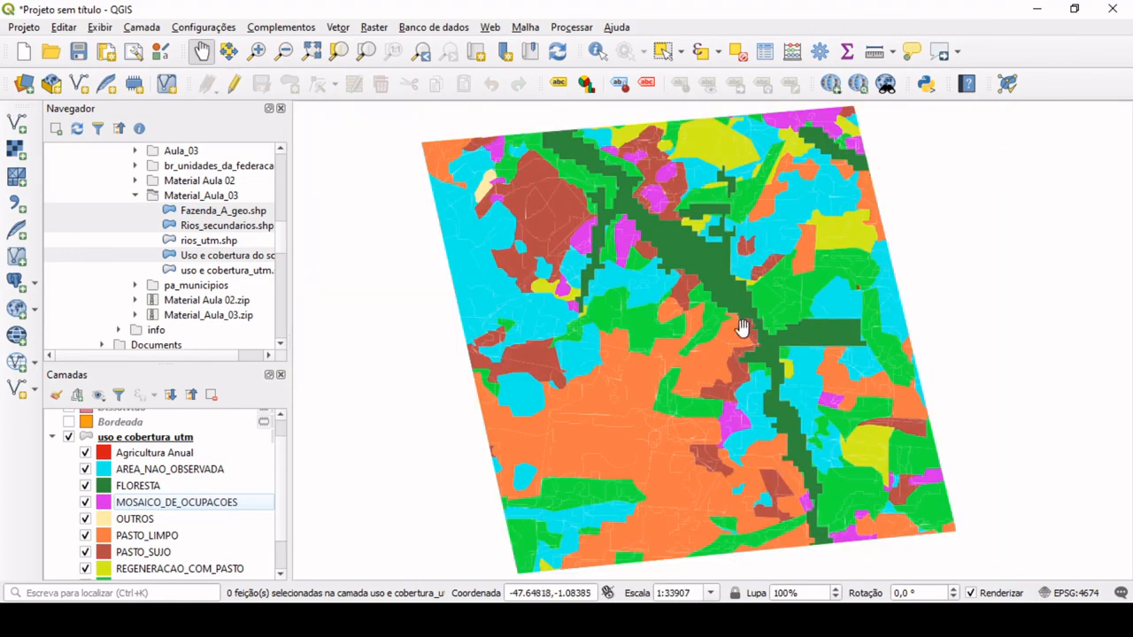
{"action": "scroll", "coordinate": [664, 346], "scroll_direction": "down", "scroll_amount": 1}
{"action": "left_click_drag", "start_coordinate": [717, 354], "coordinate": [607, 348]}
{"action": "scroll", "coordinate": [607, 345], "scroll_direction": "up", "scroll_amount": 1}
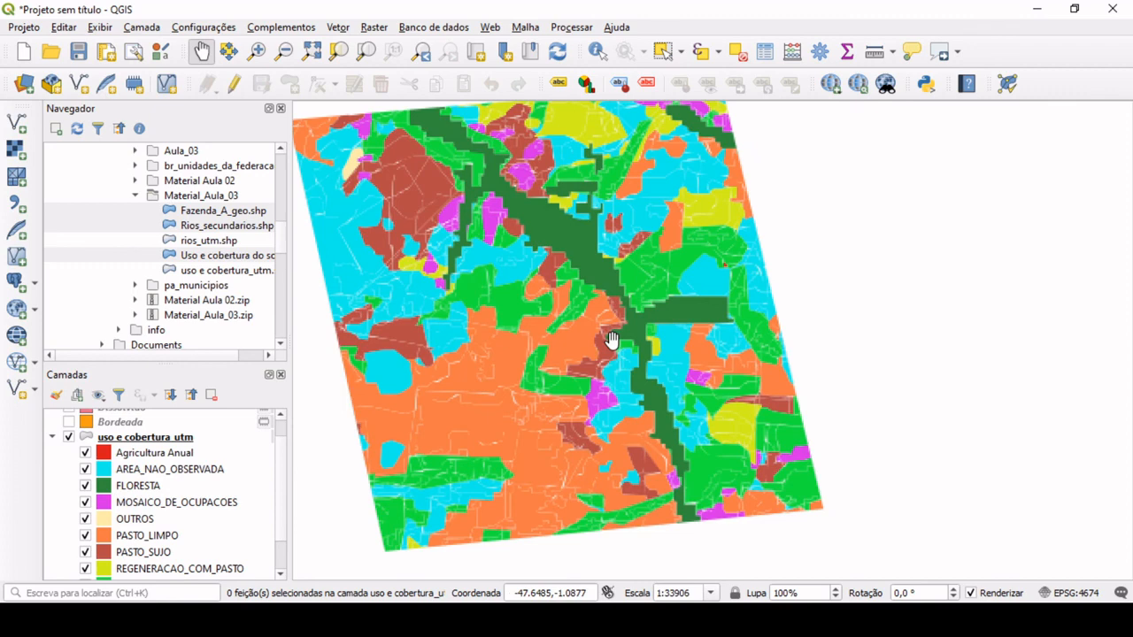
{"action": "scroll", "coordinate": [690, 280], "scroll_direction": "down", "scroll_amount": 1}
{"action": "left_click_drag", "start_coordinate": [649, 279], "coordinate": [664, 312]}
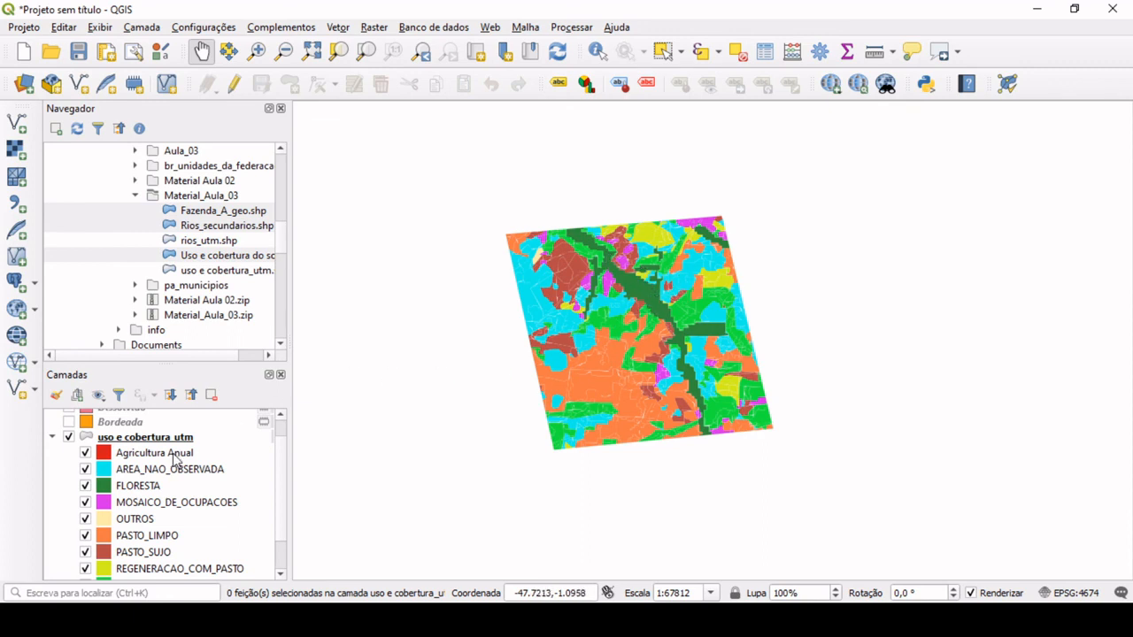
- Switch the uso e cobertura_utm layer's symbology to Graduado, using Area_ha as the value field
{"action": "left_click", "coordinate": [152, 440]}
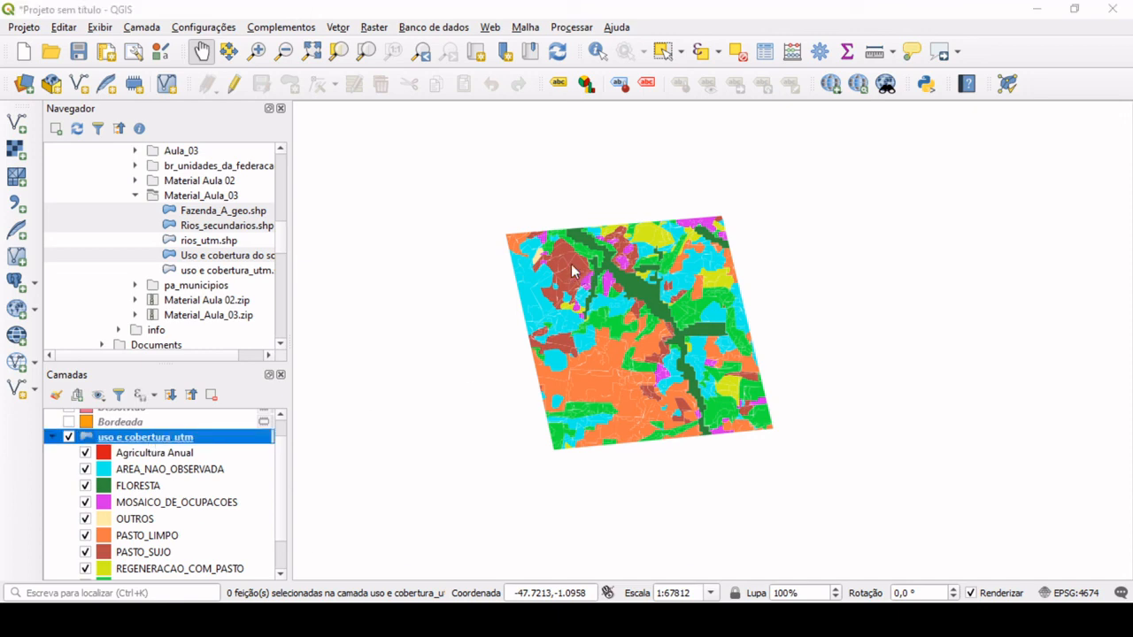
{"action": "double_click", "coordinate": [145, 438]}
{"action": "left_click", "coordinate": [547, 33]}
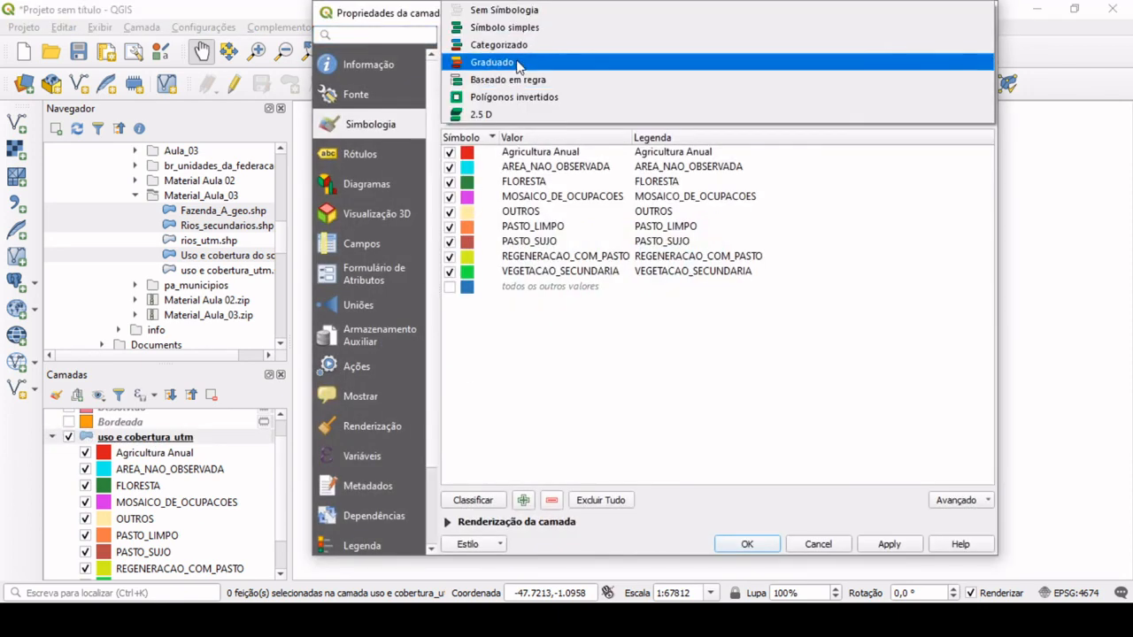
{"action": "left_click", "coordinate": [519, 64]}
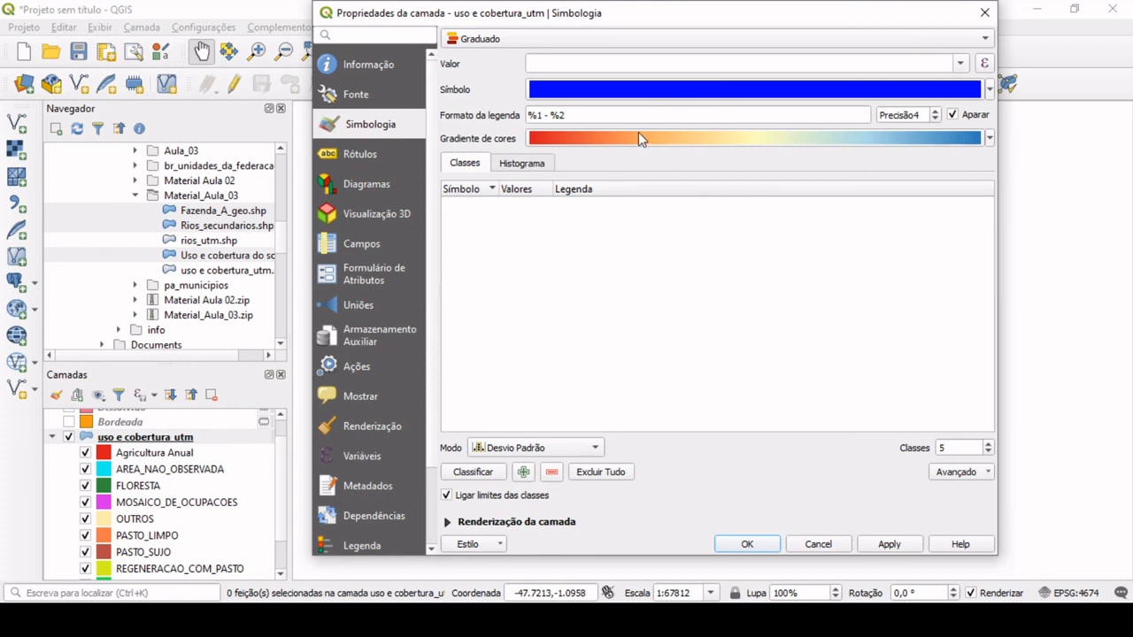
{"action": "left_click", "coordinate": [961, 64]}
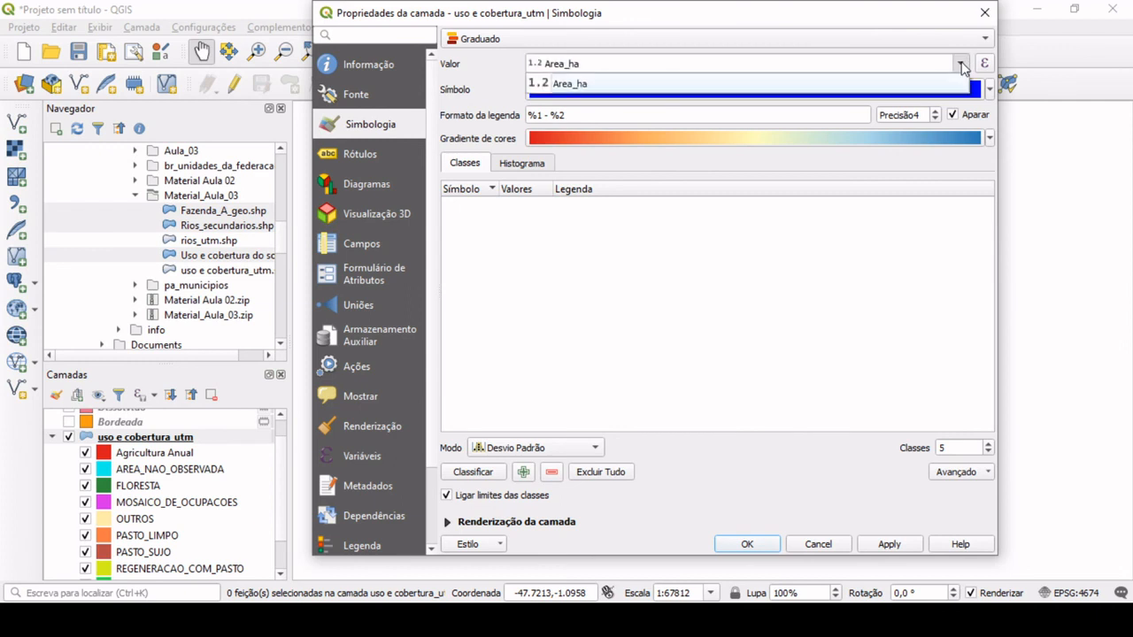
{"action": "left_click", "coordinate": [600, 83]}
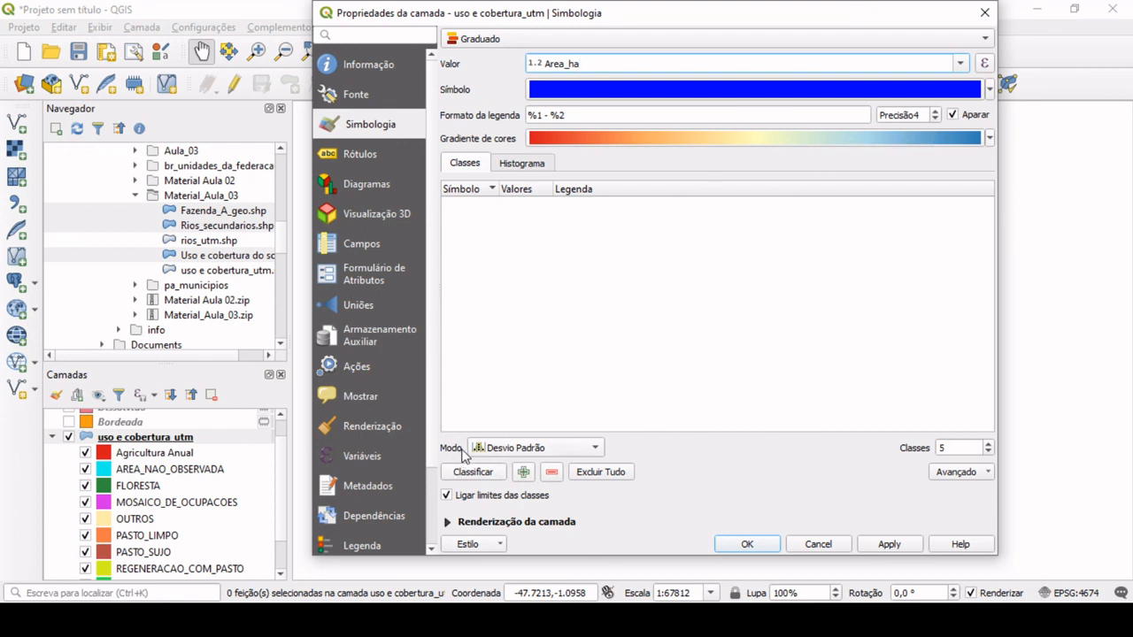
- Classify the graduated symbology with the Quebra Natural (Jenks) mode and apply it to the layer
{"action": "left_click", "coordinate": [585, 449]}
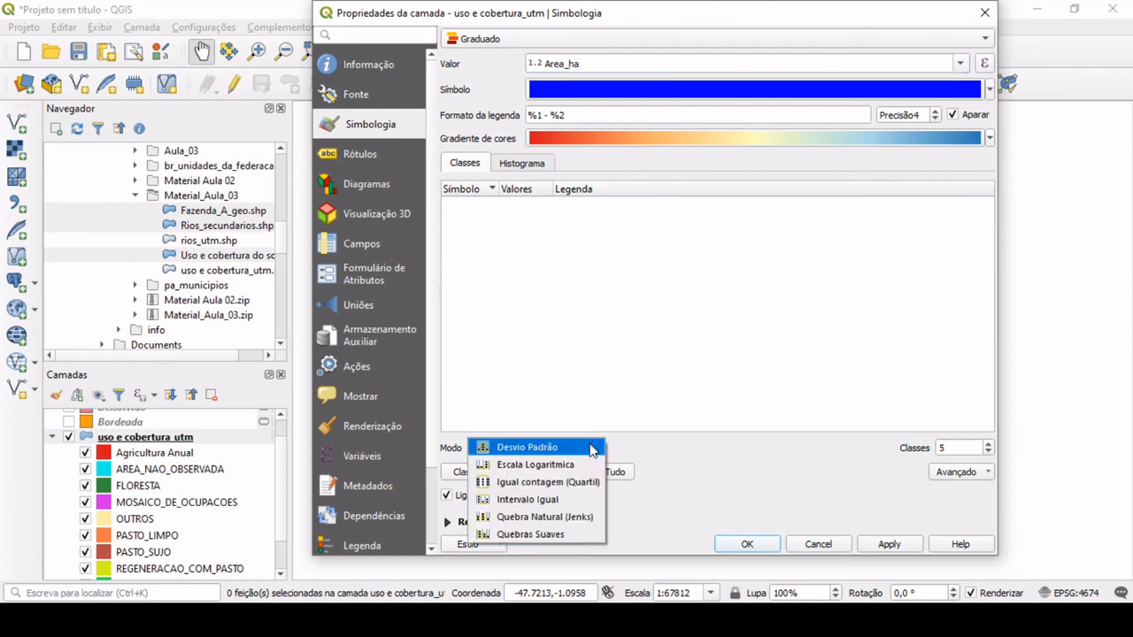
{"action": "left_click", "coordinate": [566, 522]}
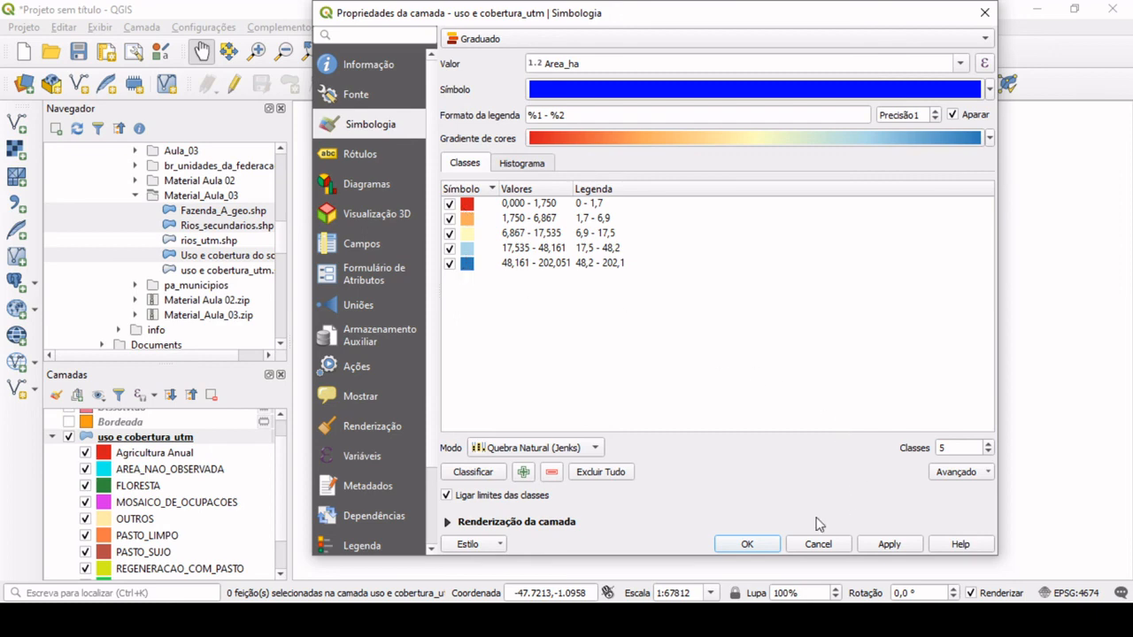
{"action": "left_click", "coordinate": [748, 543]}
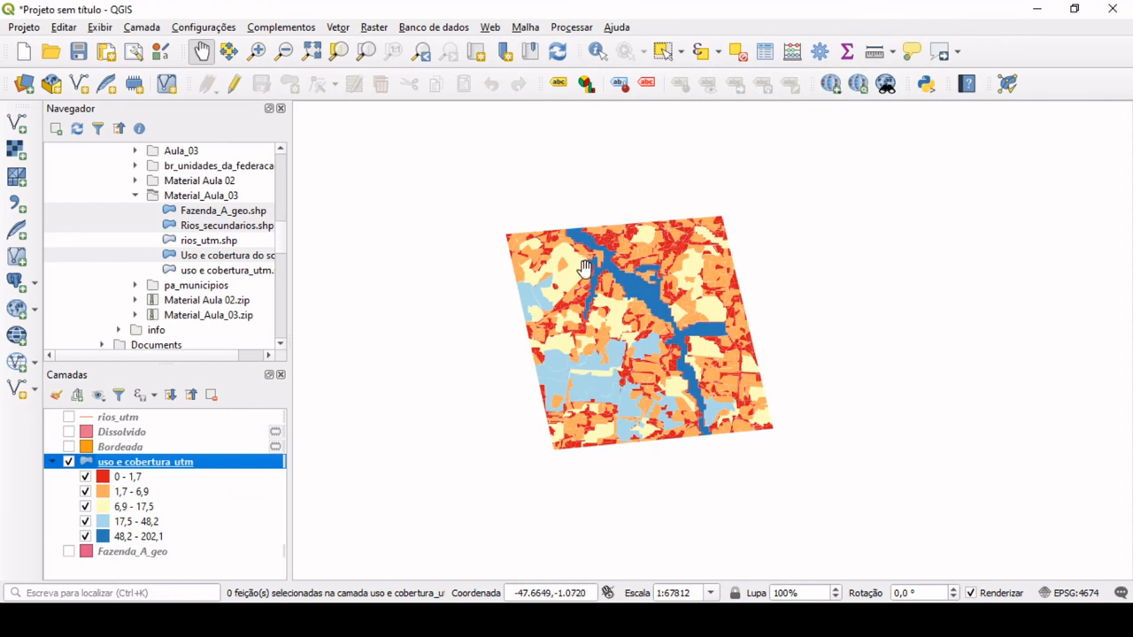